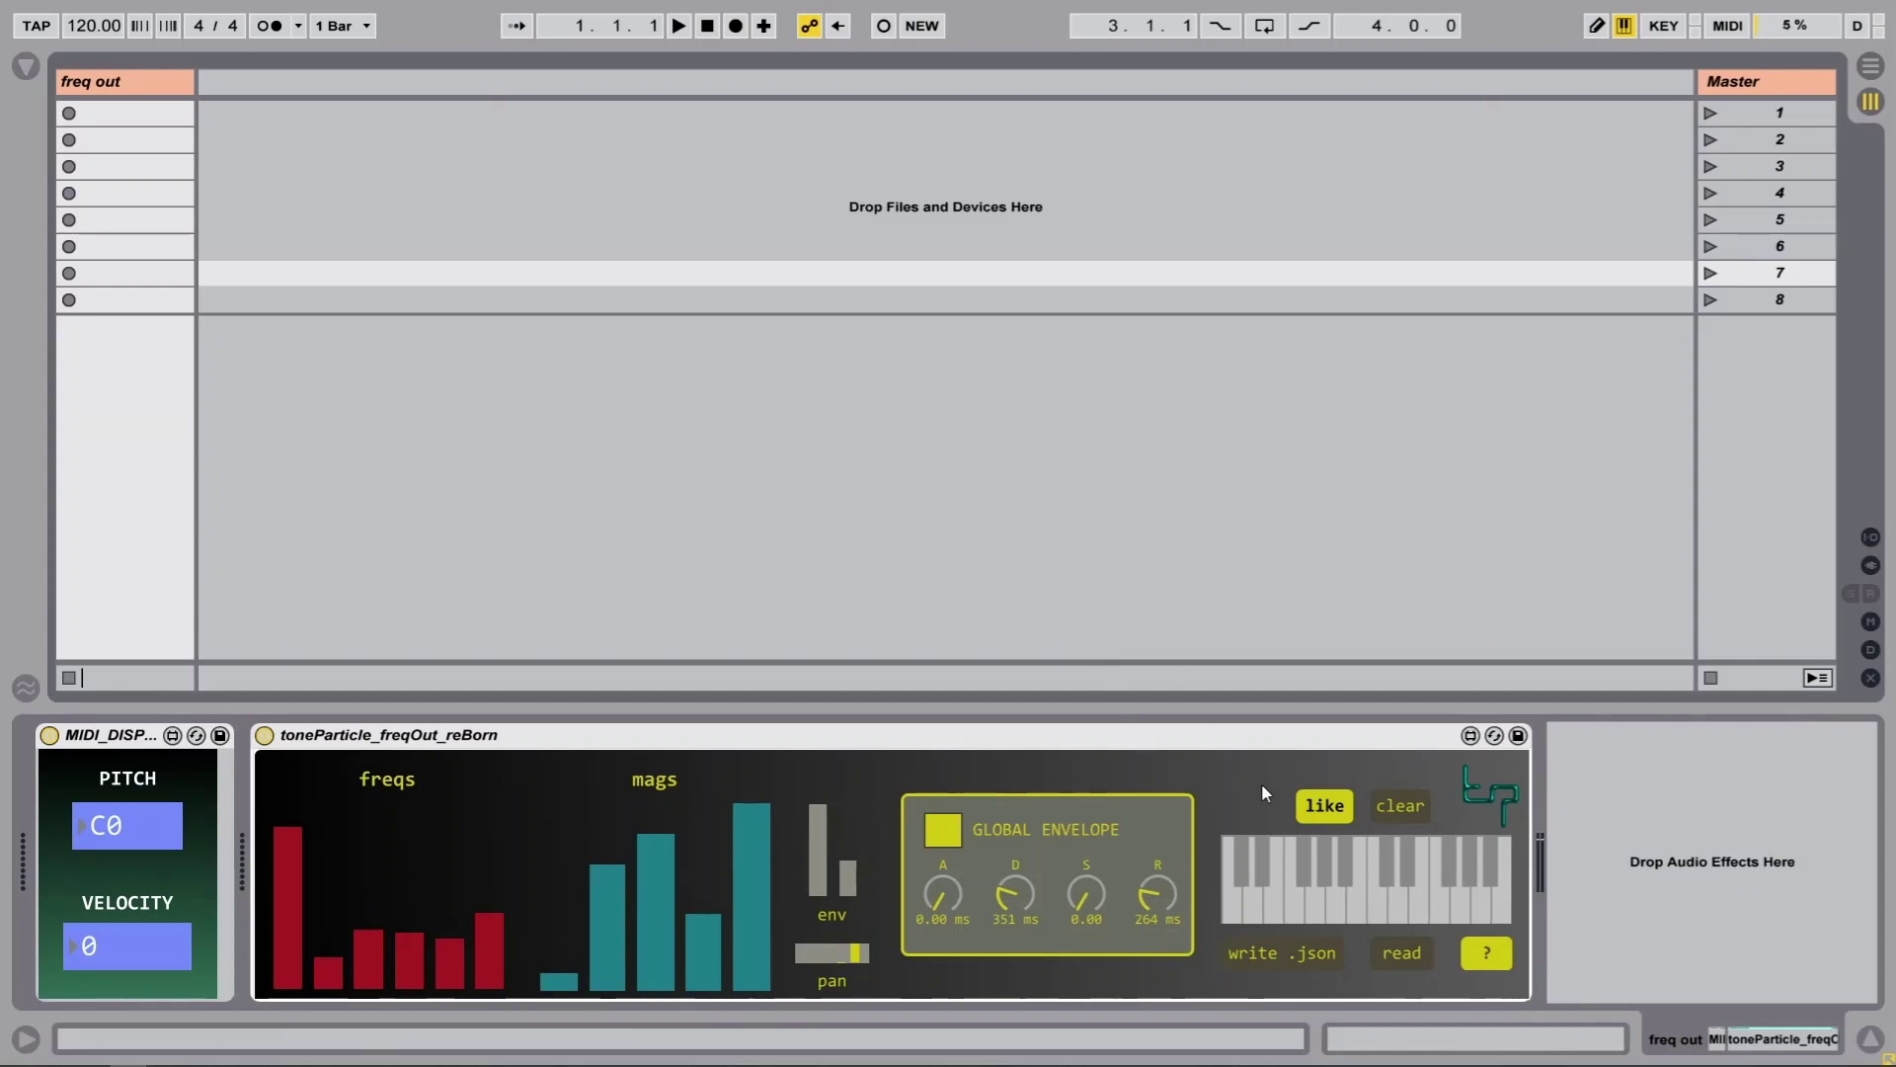
# Store the current sound on the lowest key, then audition notes in the C1 and C0 octaves
pyautogui.click(1311, 812)
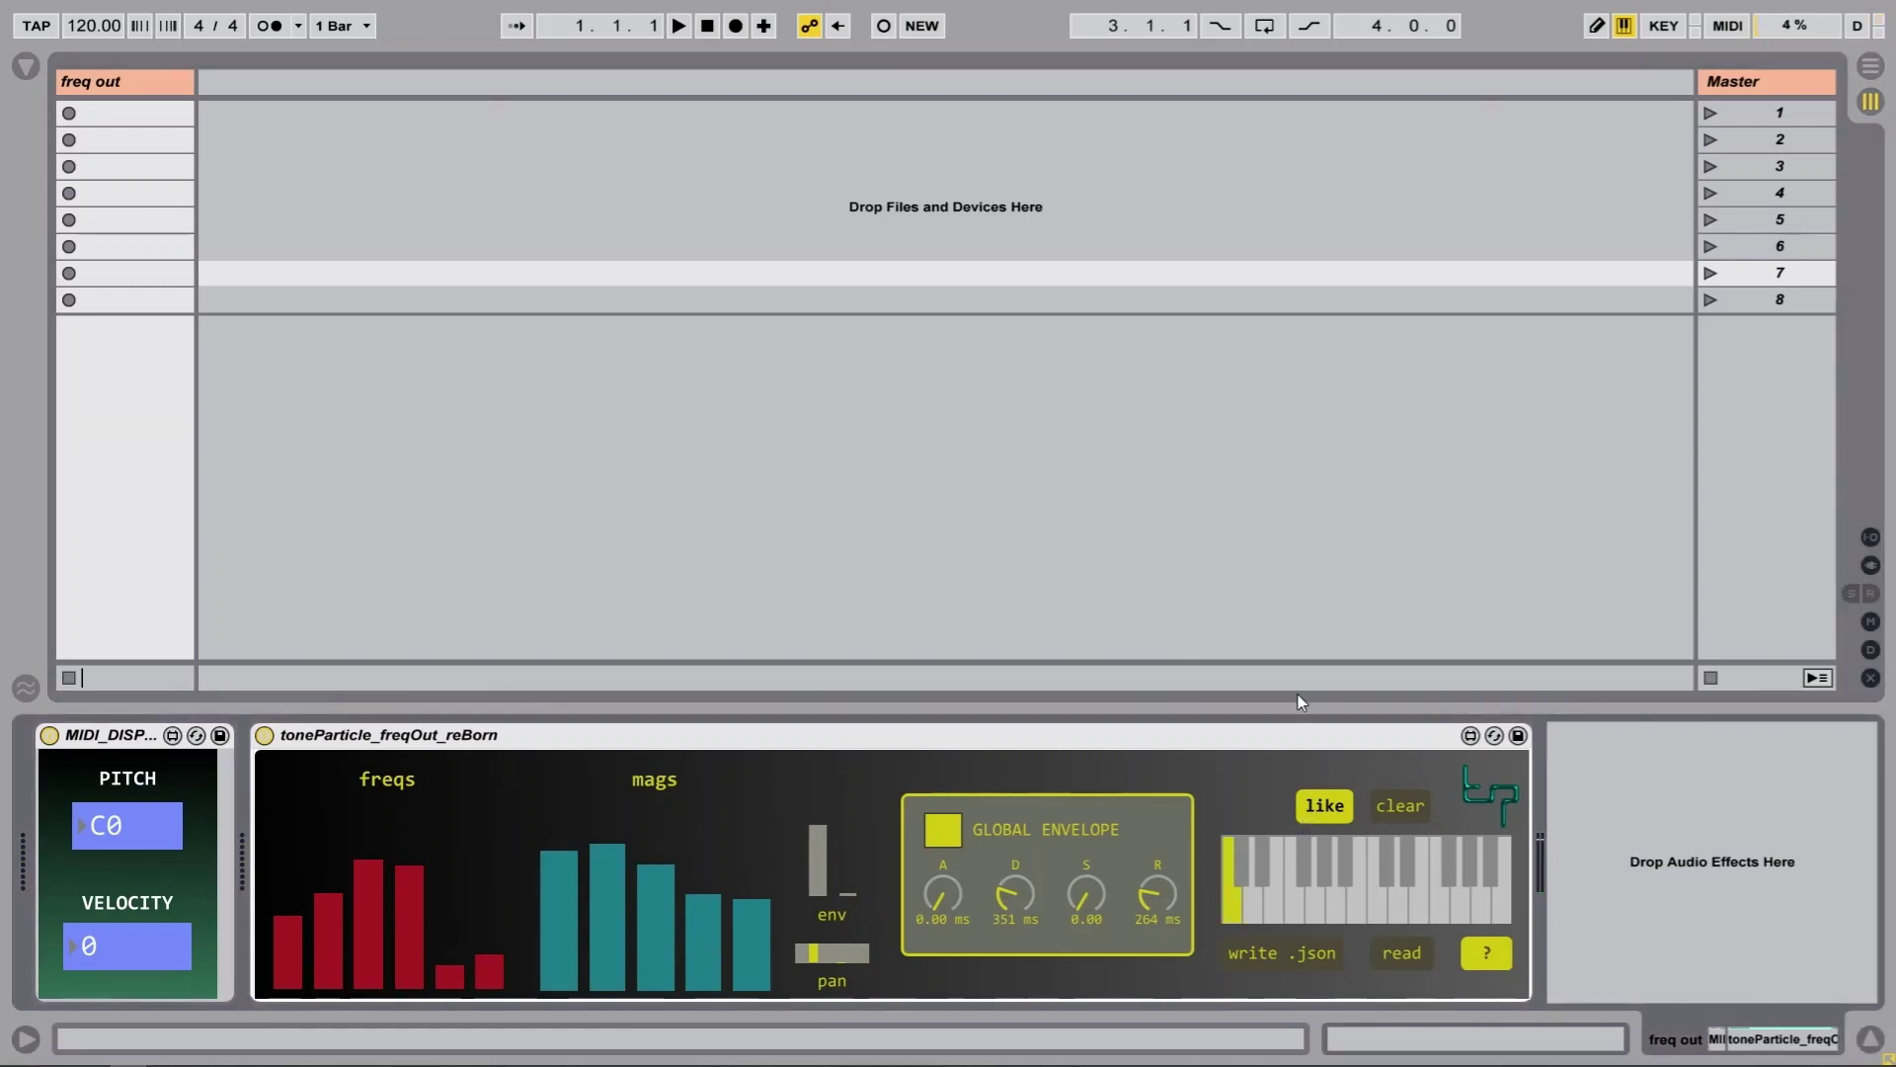
pyautogui.press('x')
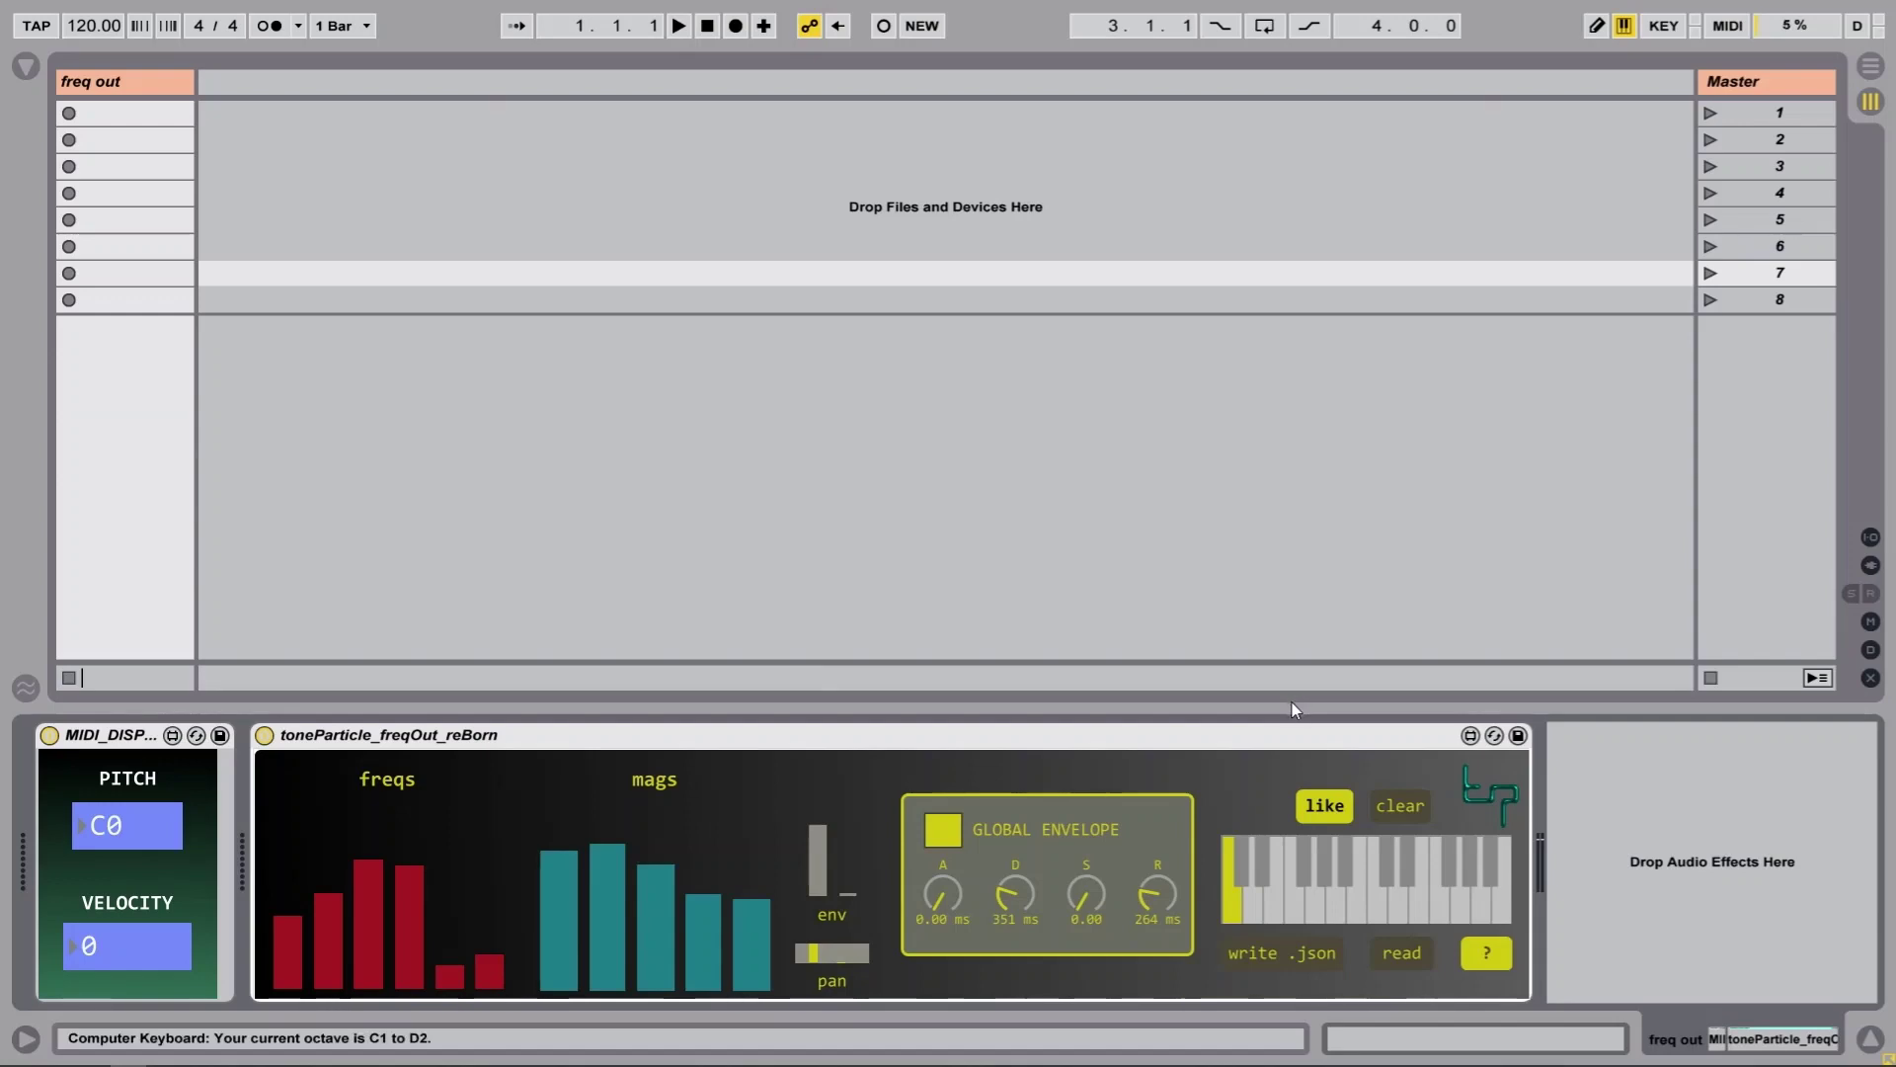
pyautogui.press('a')
pyautogui.press('a')
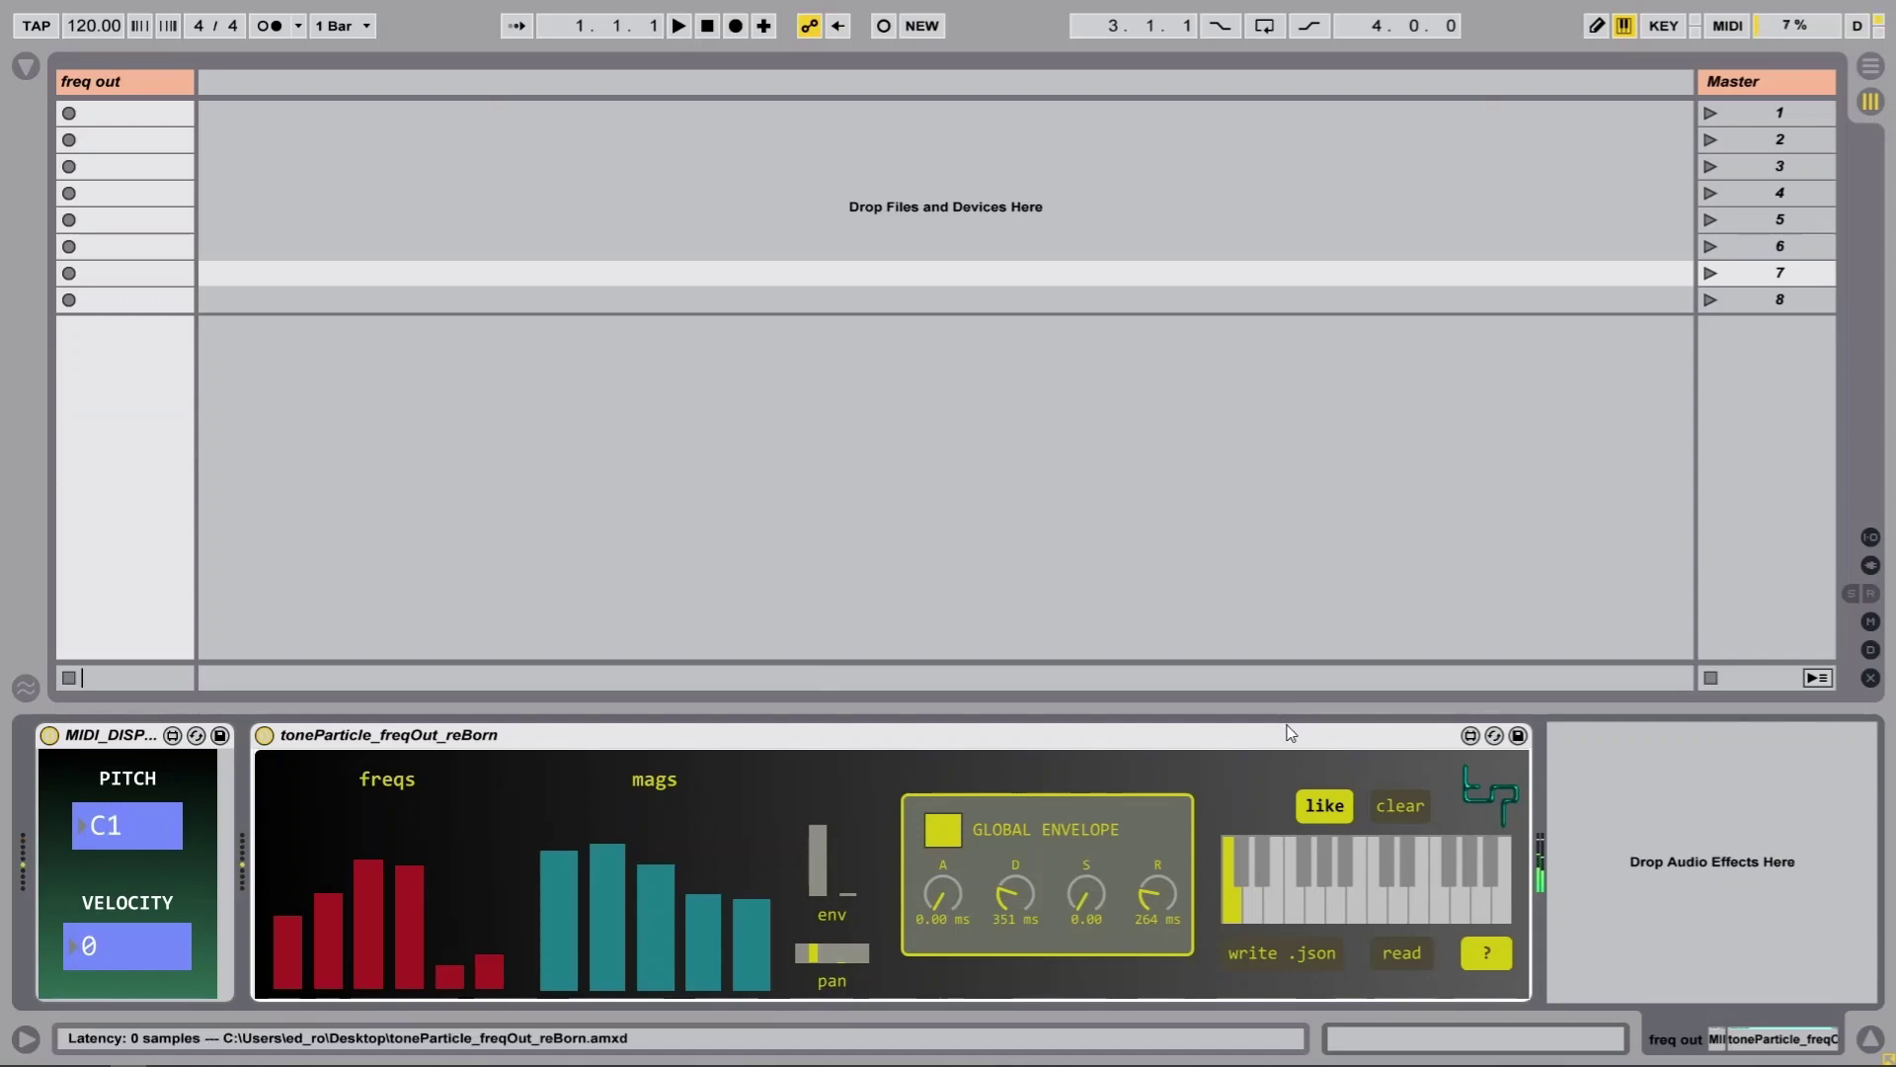
pyautogui.press('z')
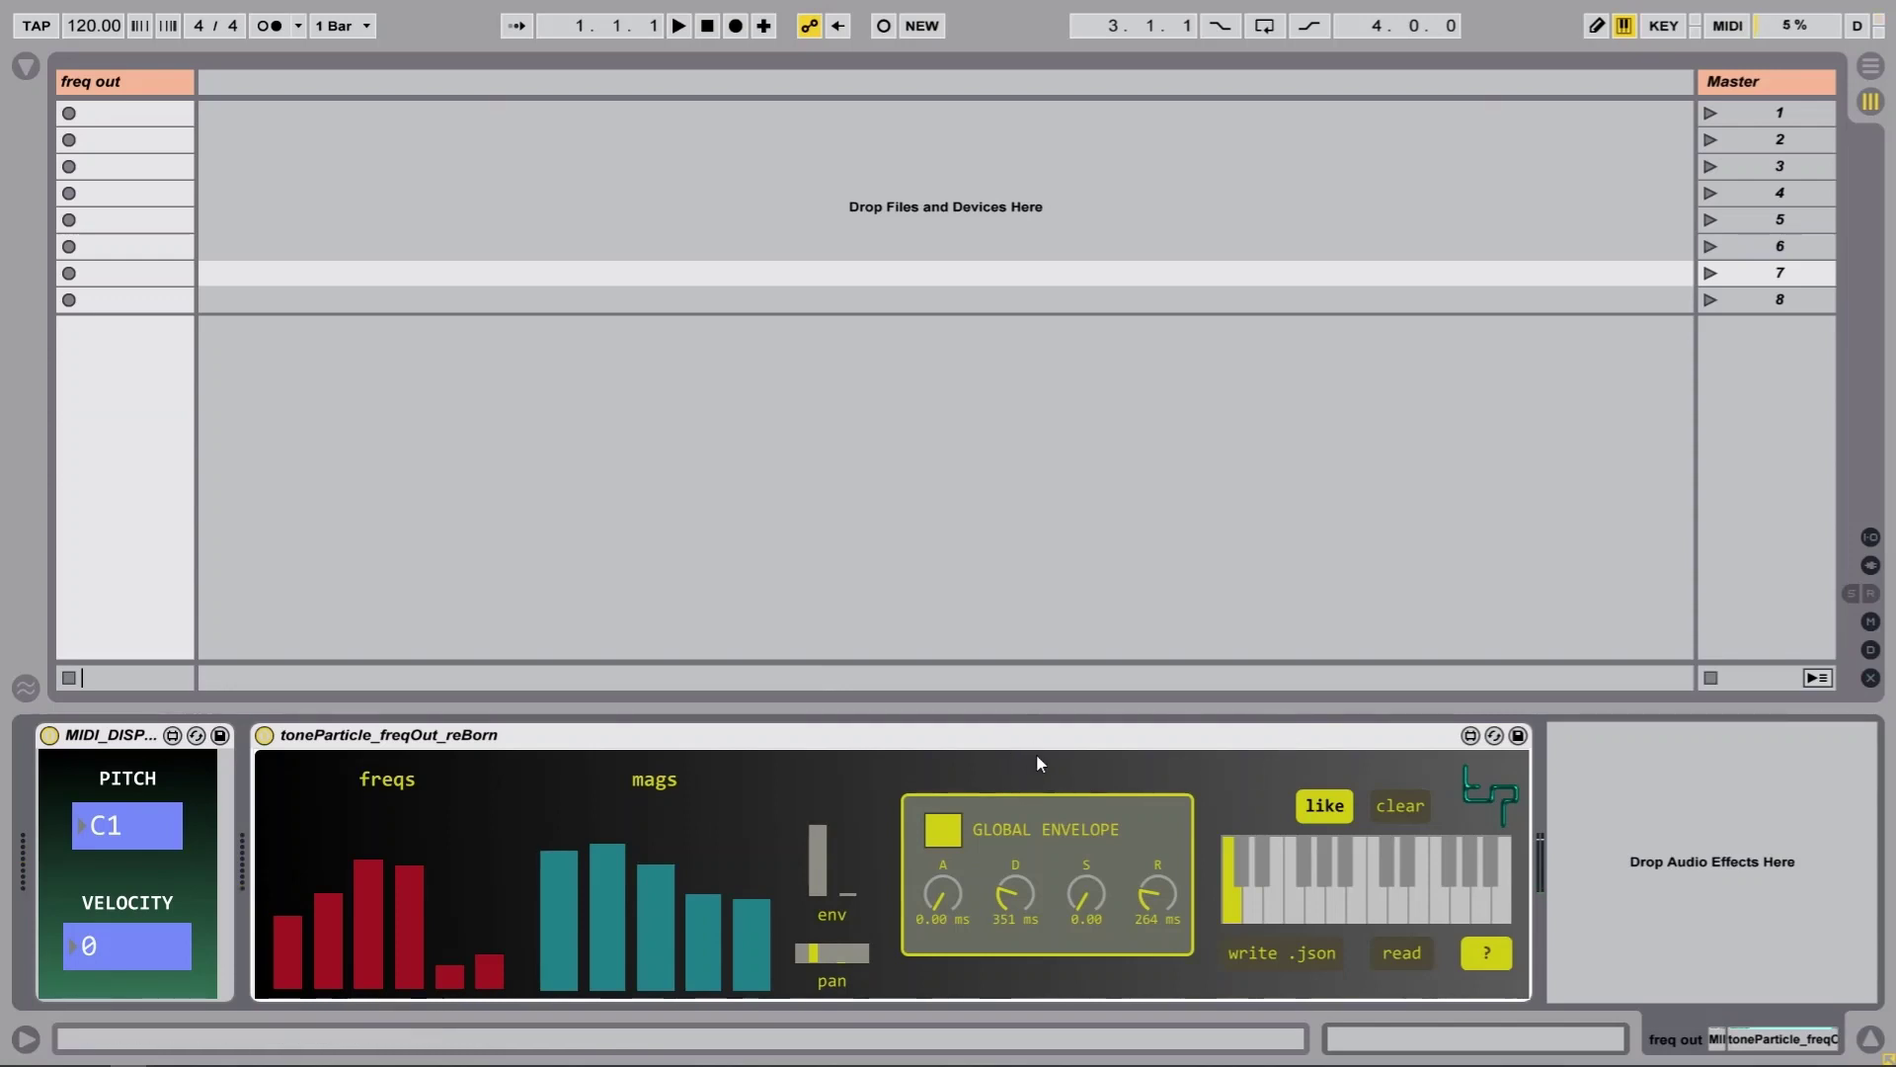
pyautogui.press('a')
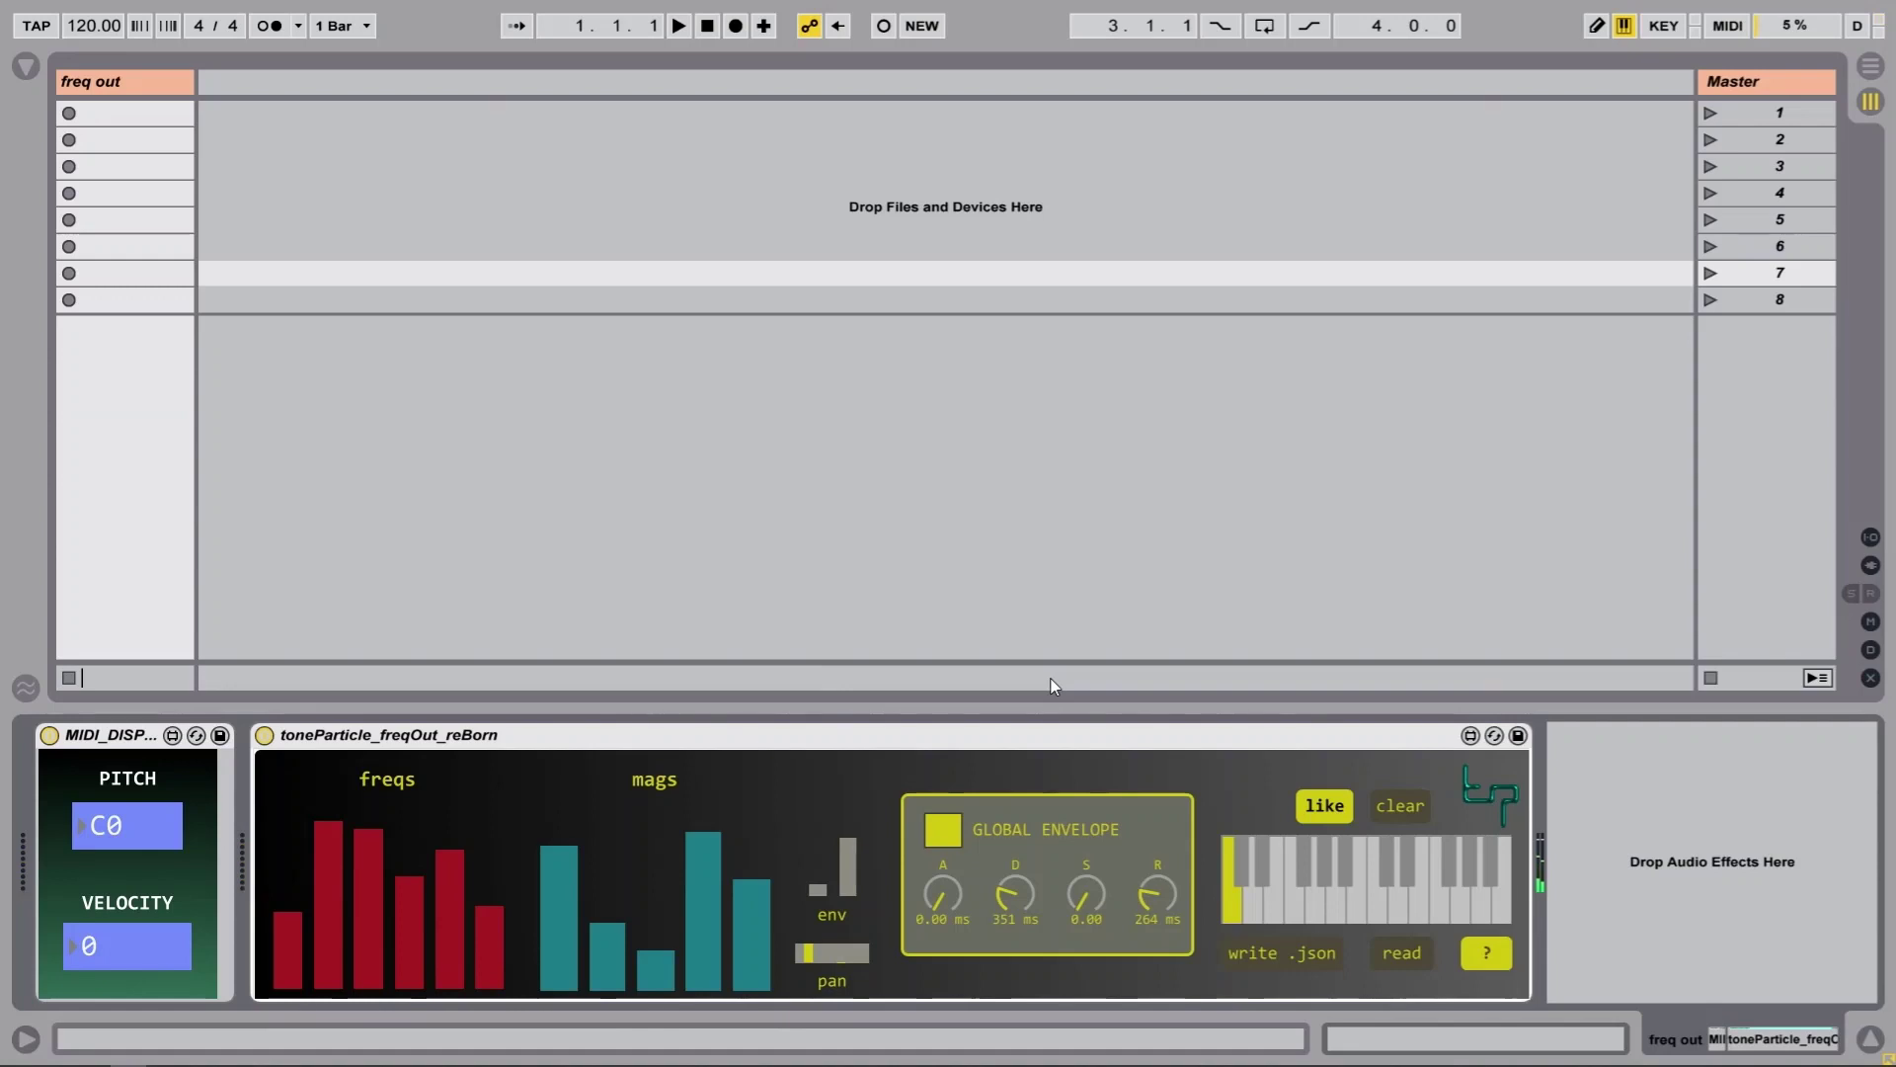
pyautogui.press('a')
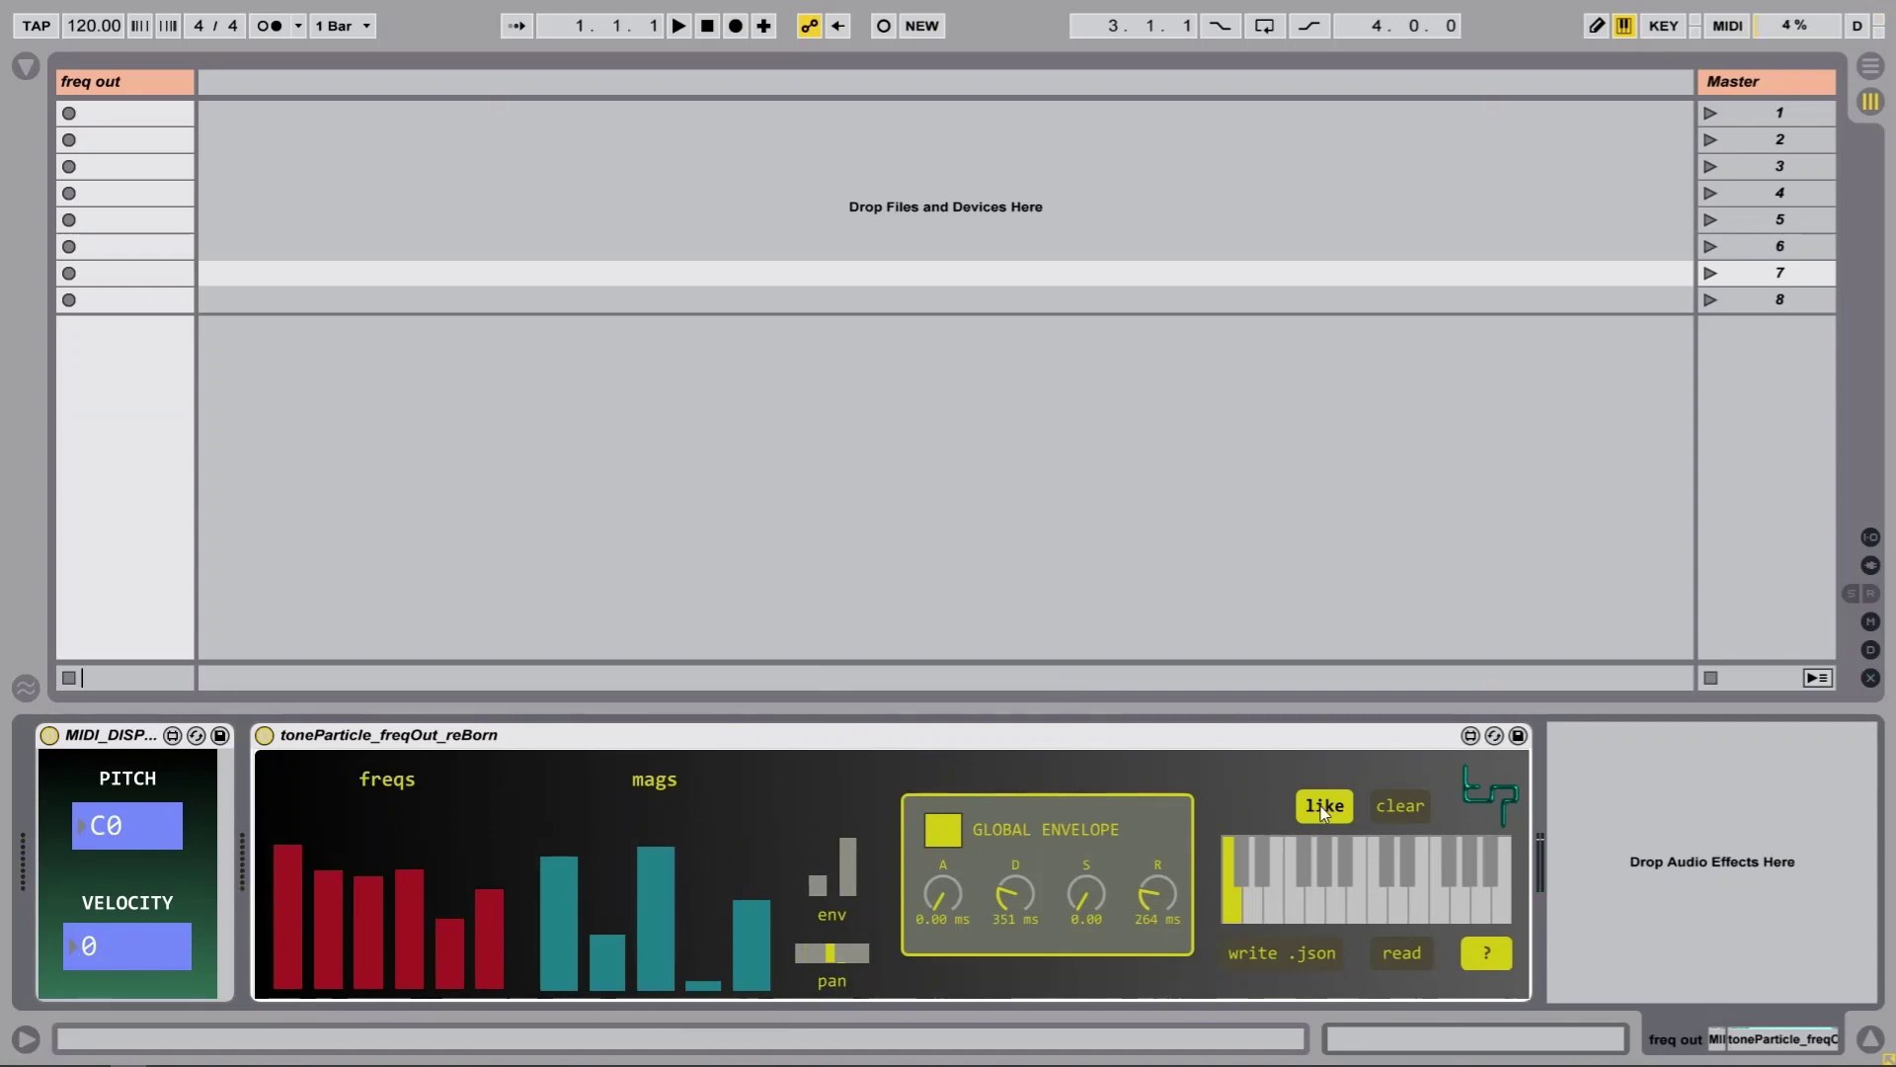
pyautogui.press('a')
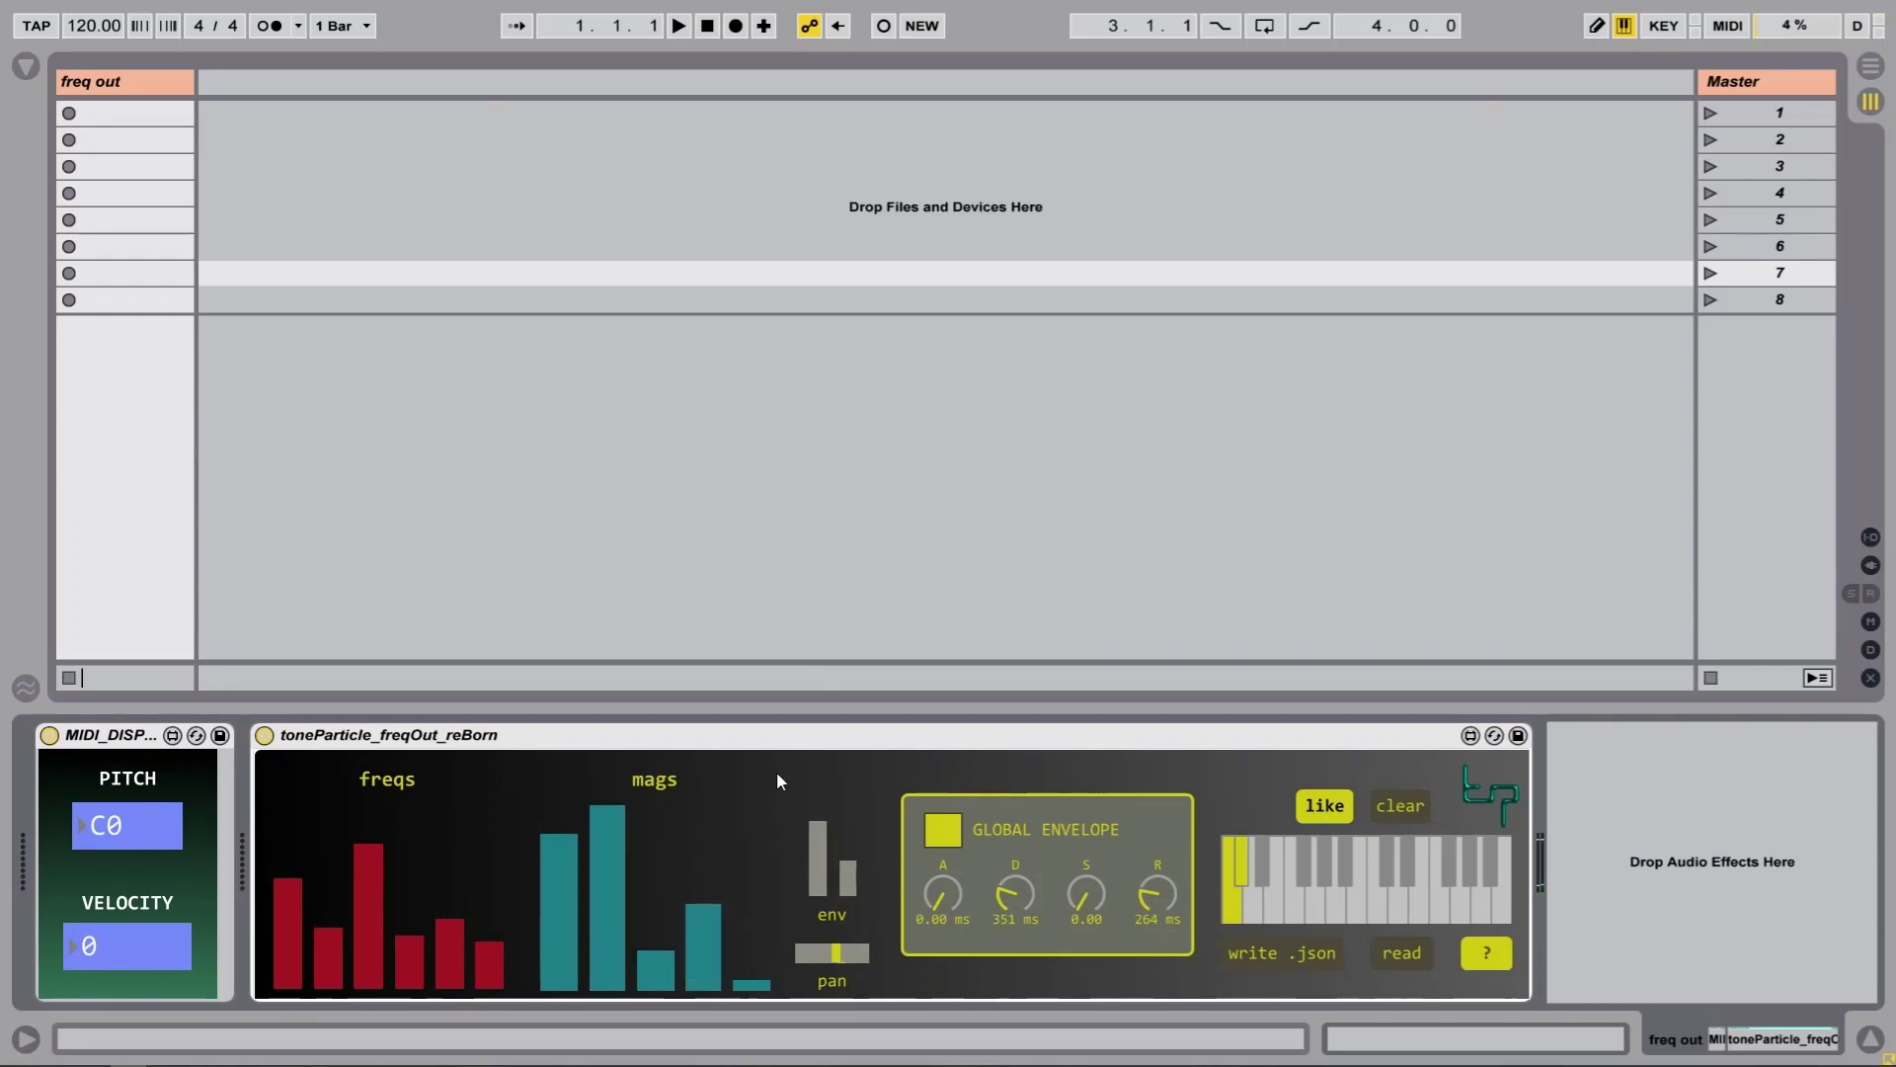
# Play C1 and C#1 notes back in the C1–D2 octave, then clear all saved keys
pyautogui.press('x')
pyautogui.press('w')
pyautogui.press('w')
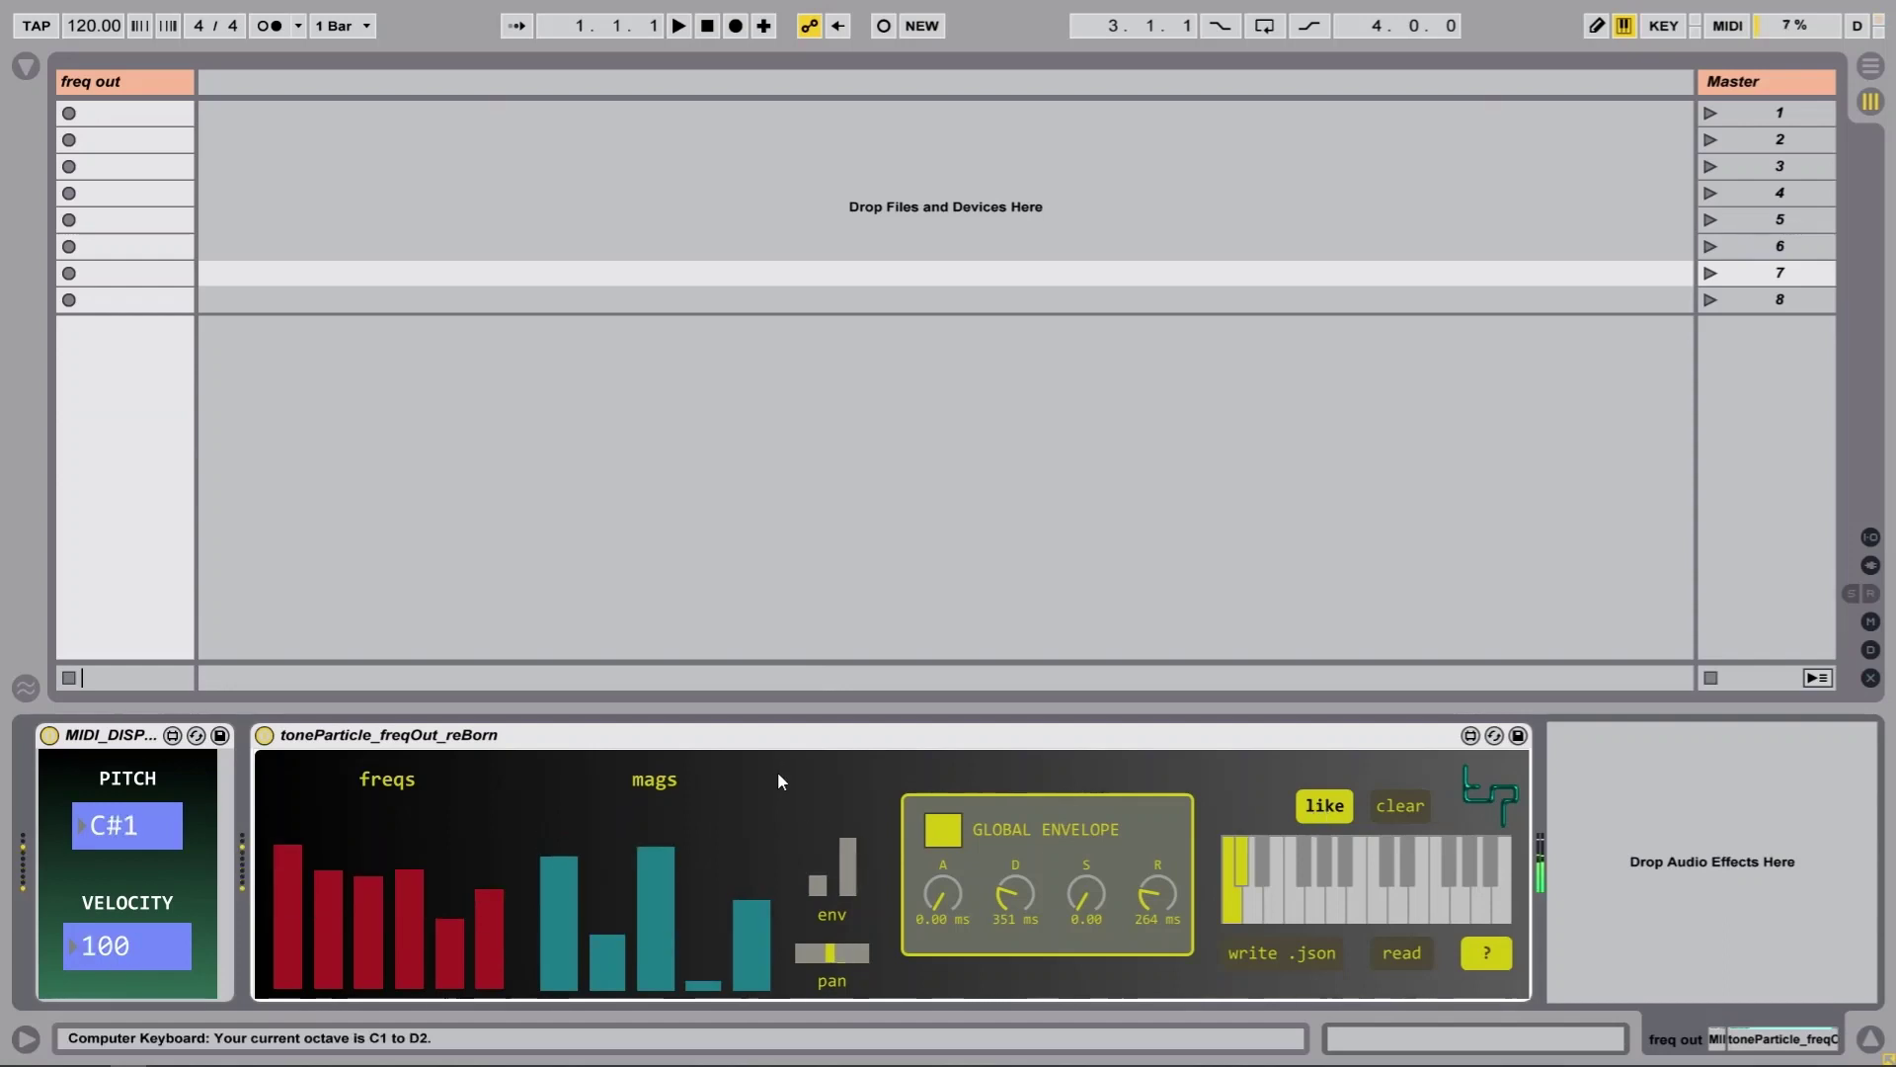
pyautogui.press('a')
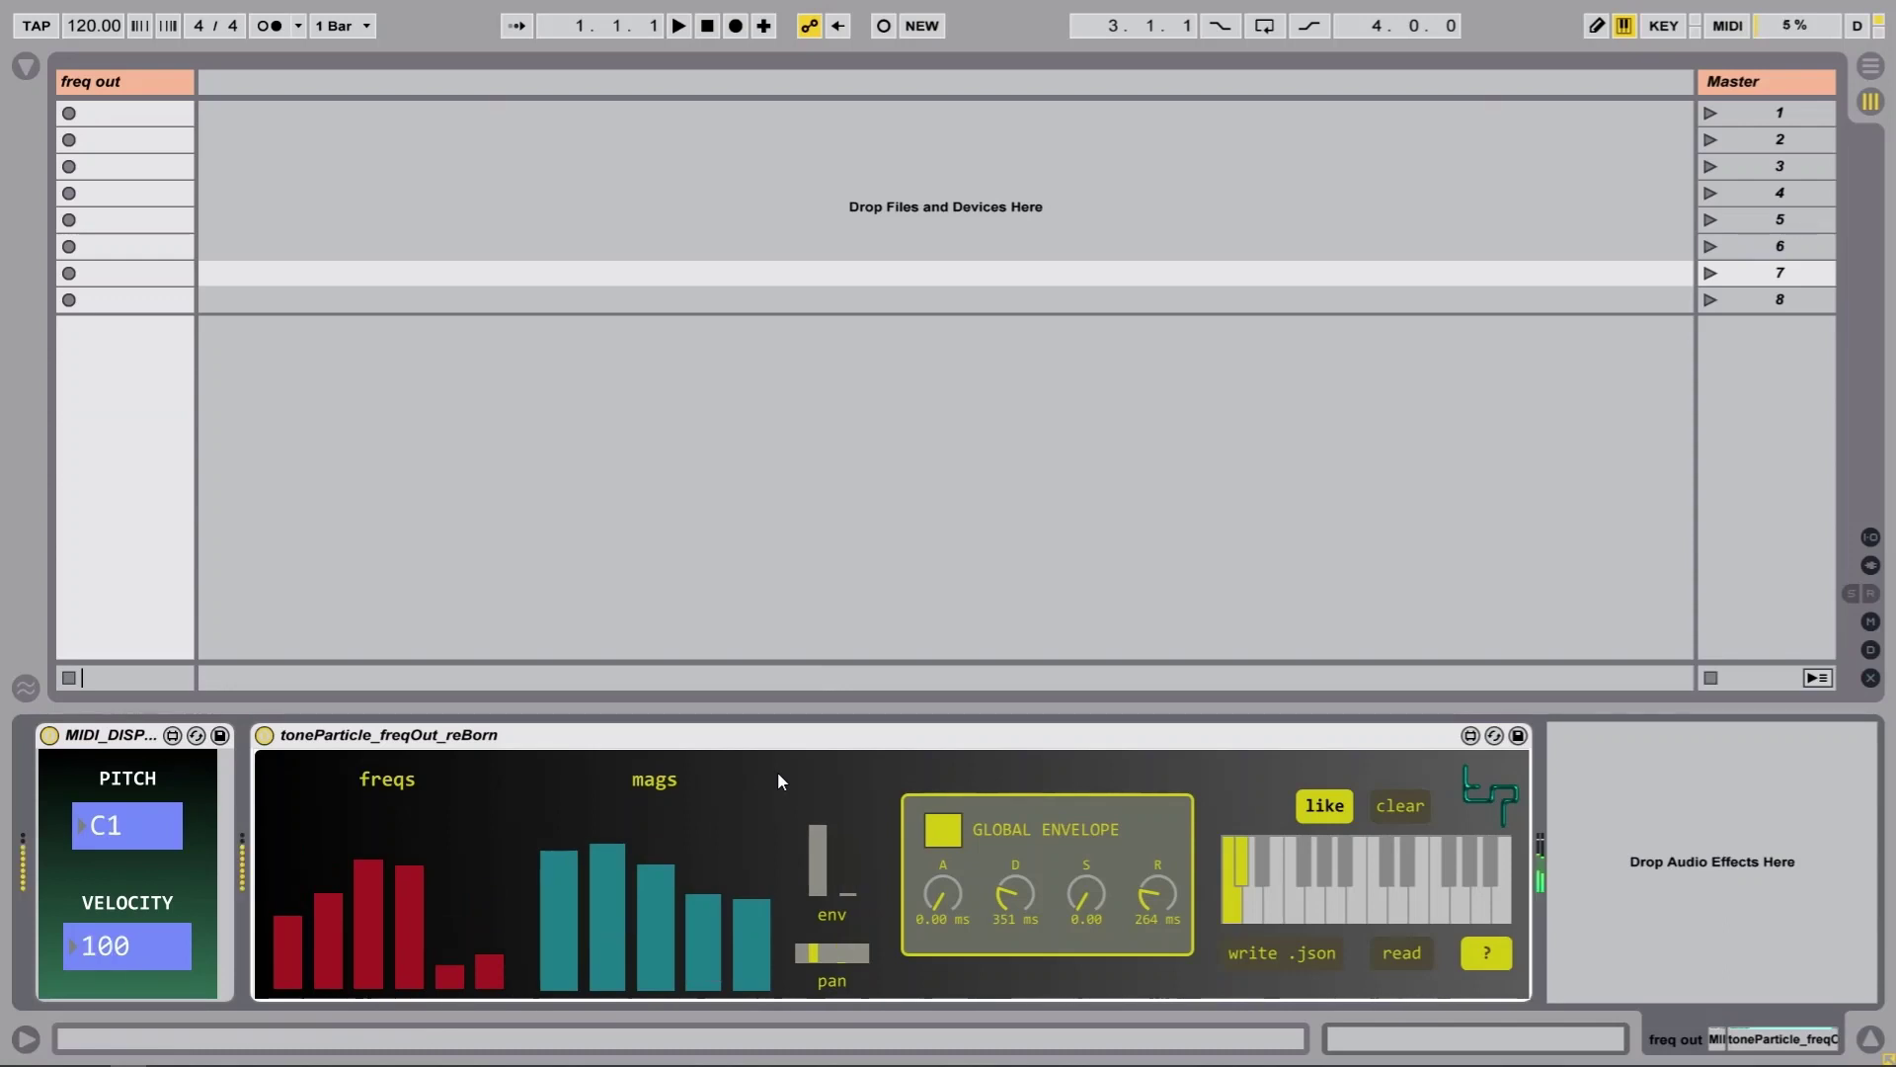
pyautogui.press('a')
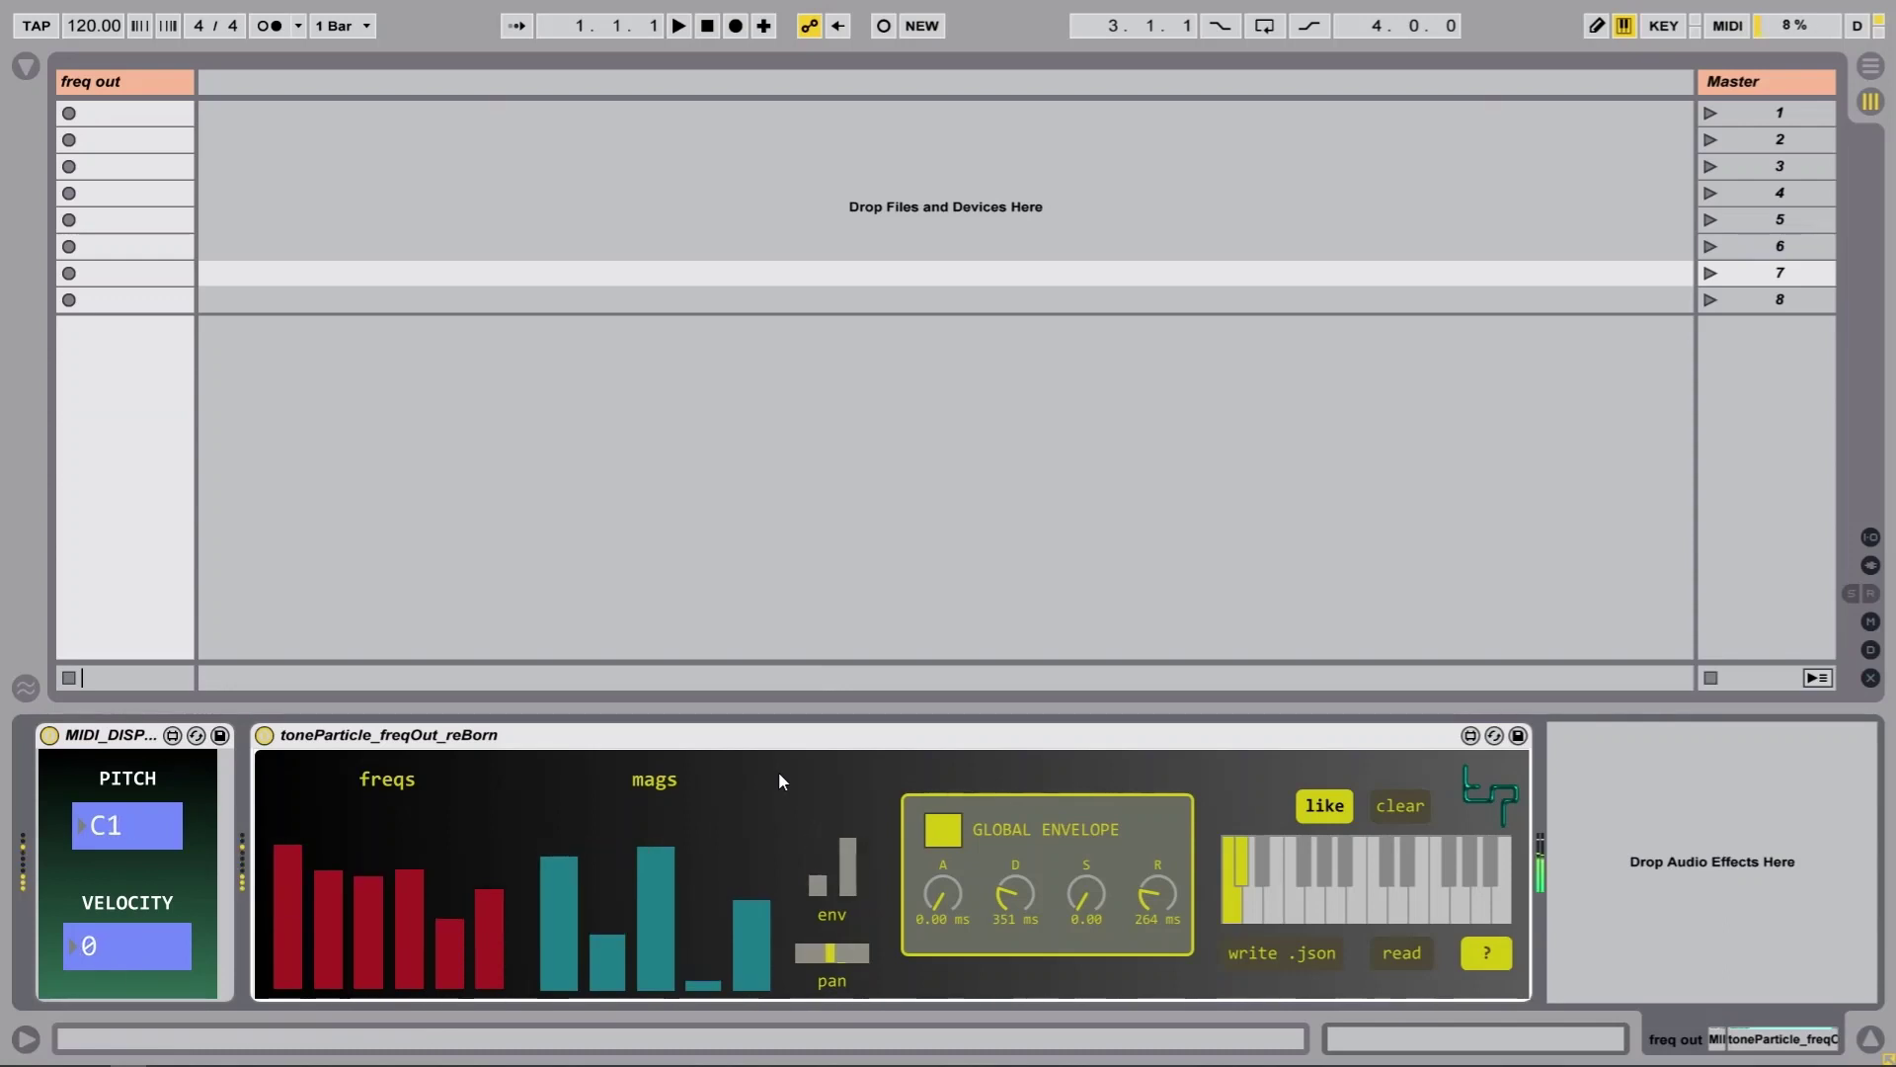
pyautogui.press('w')
pyautogui.click(1408, 808)
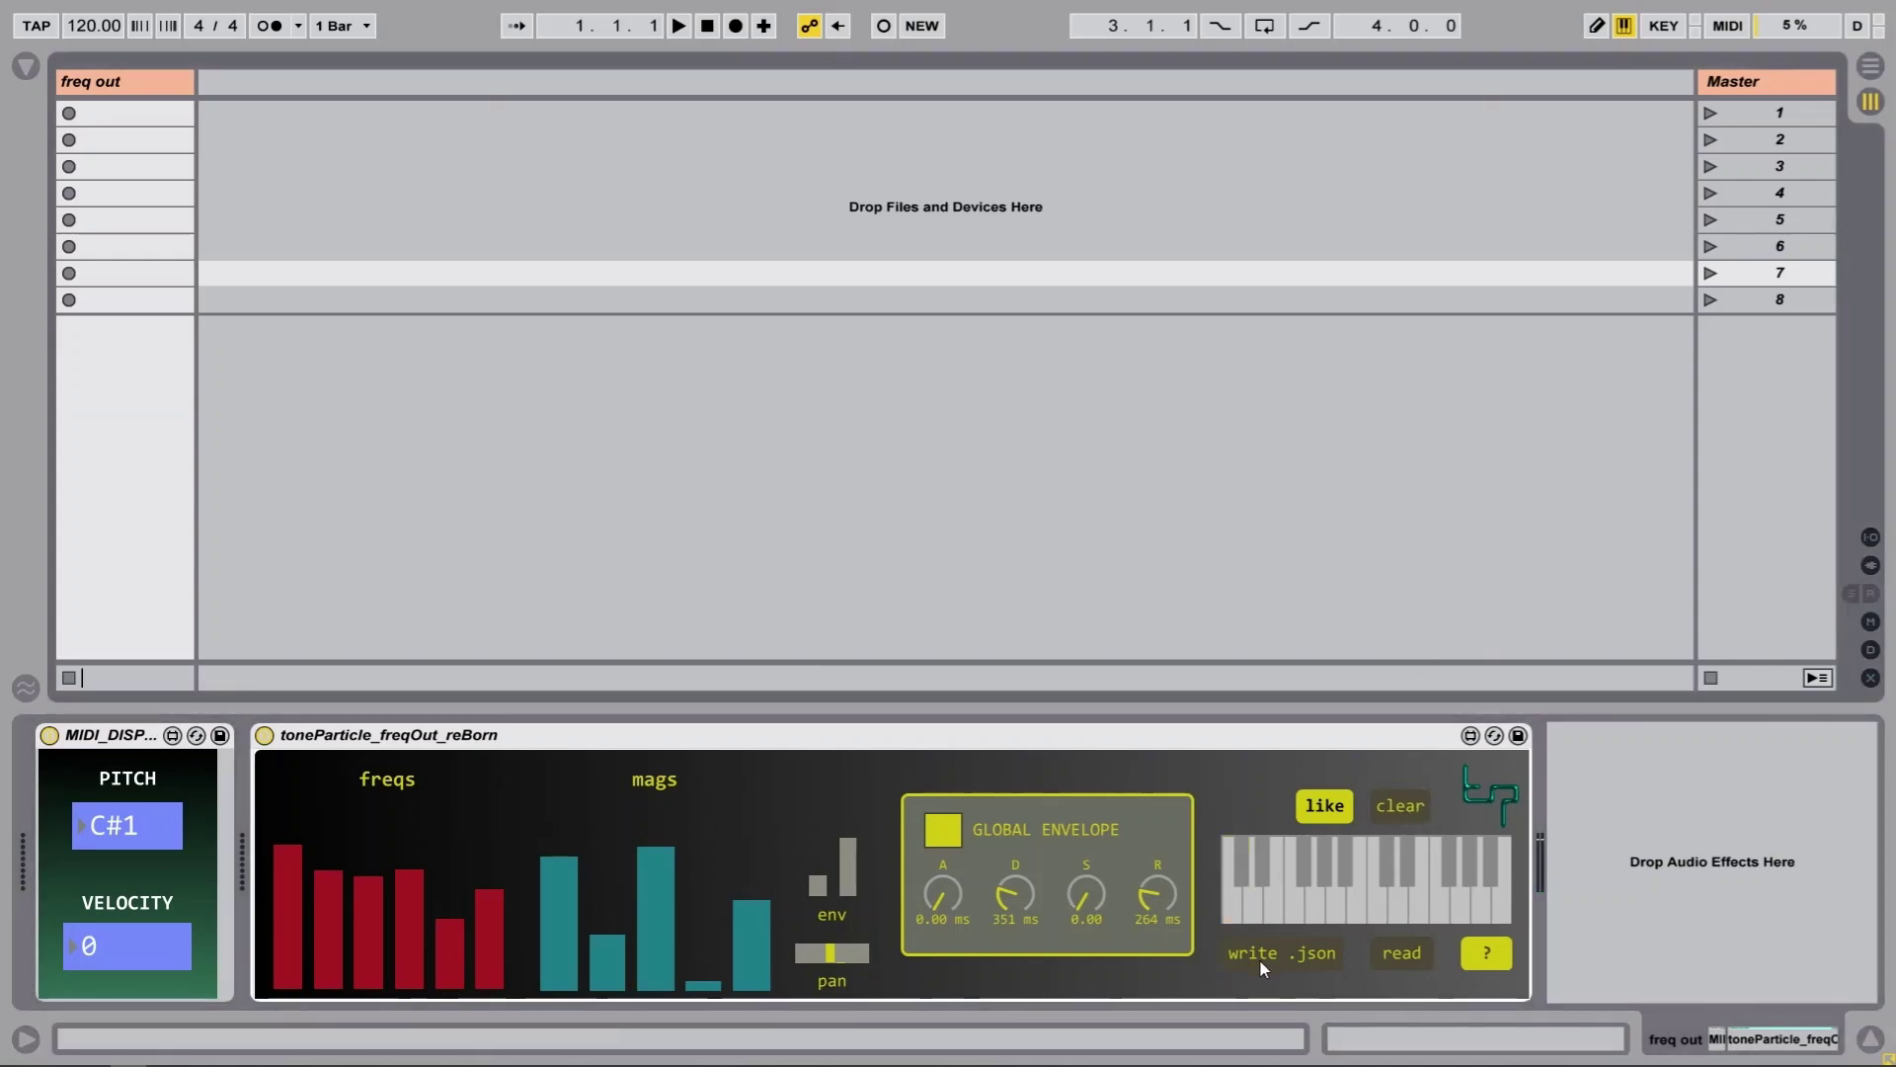
# Read the a_preset file into toneParticle and shift the keyboard octave with Z
pyautogui.click(1405, 954)
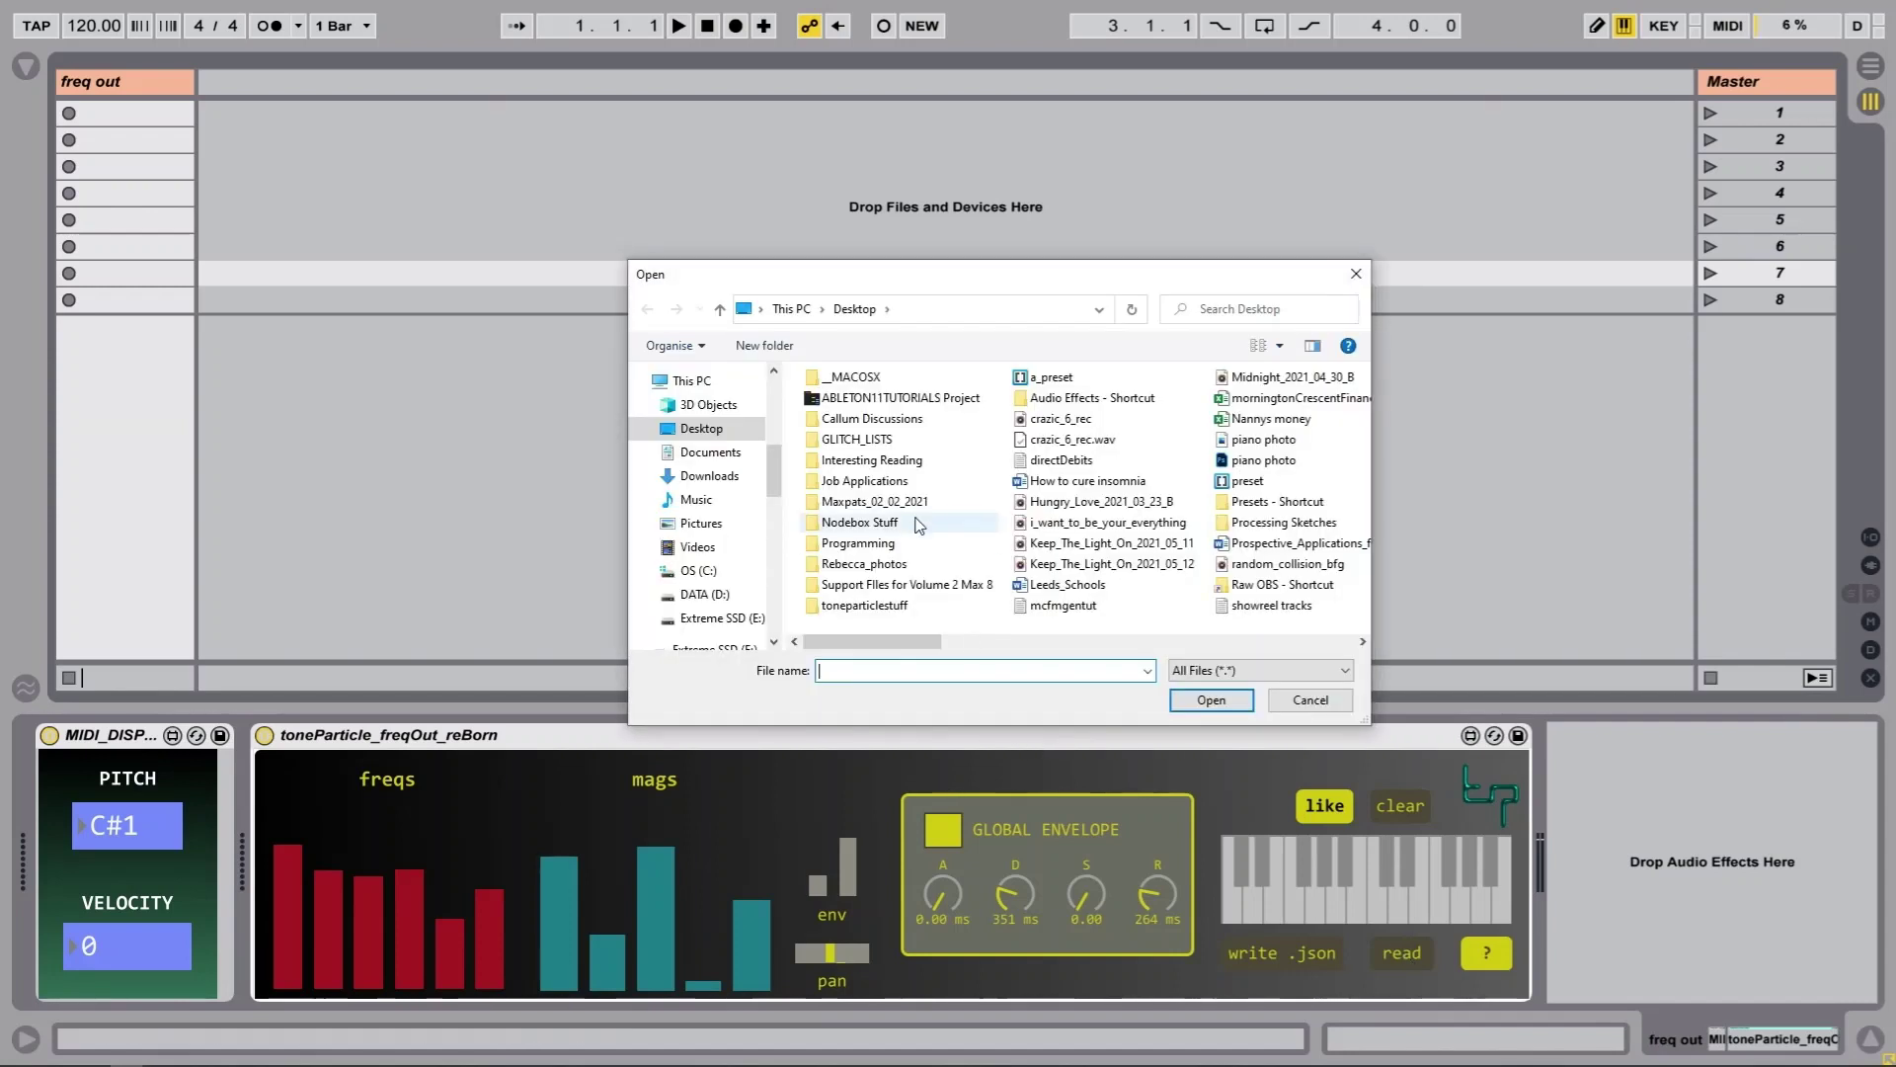
pyautogui.doubleClick(1085, 378)
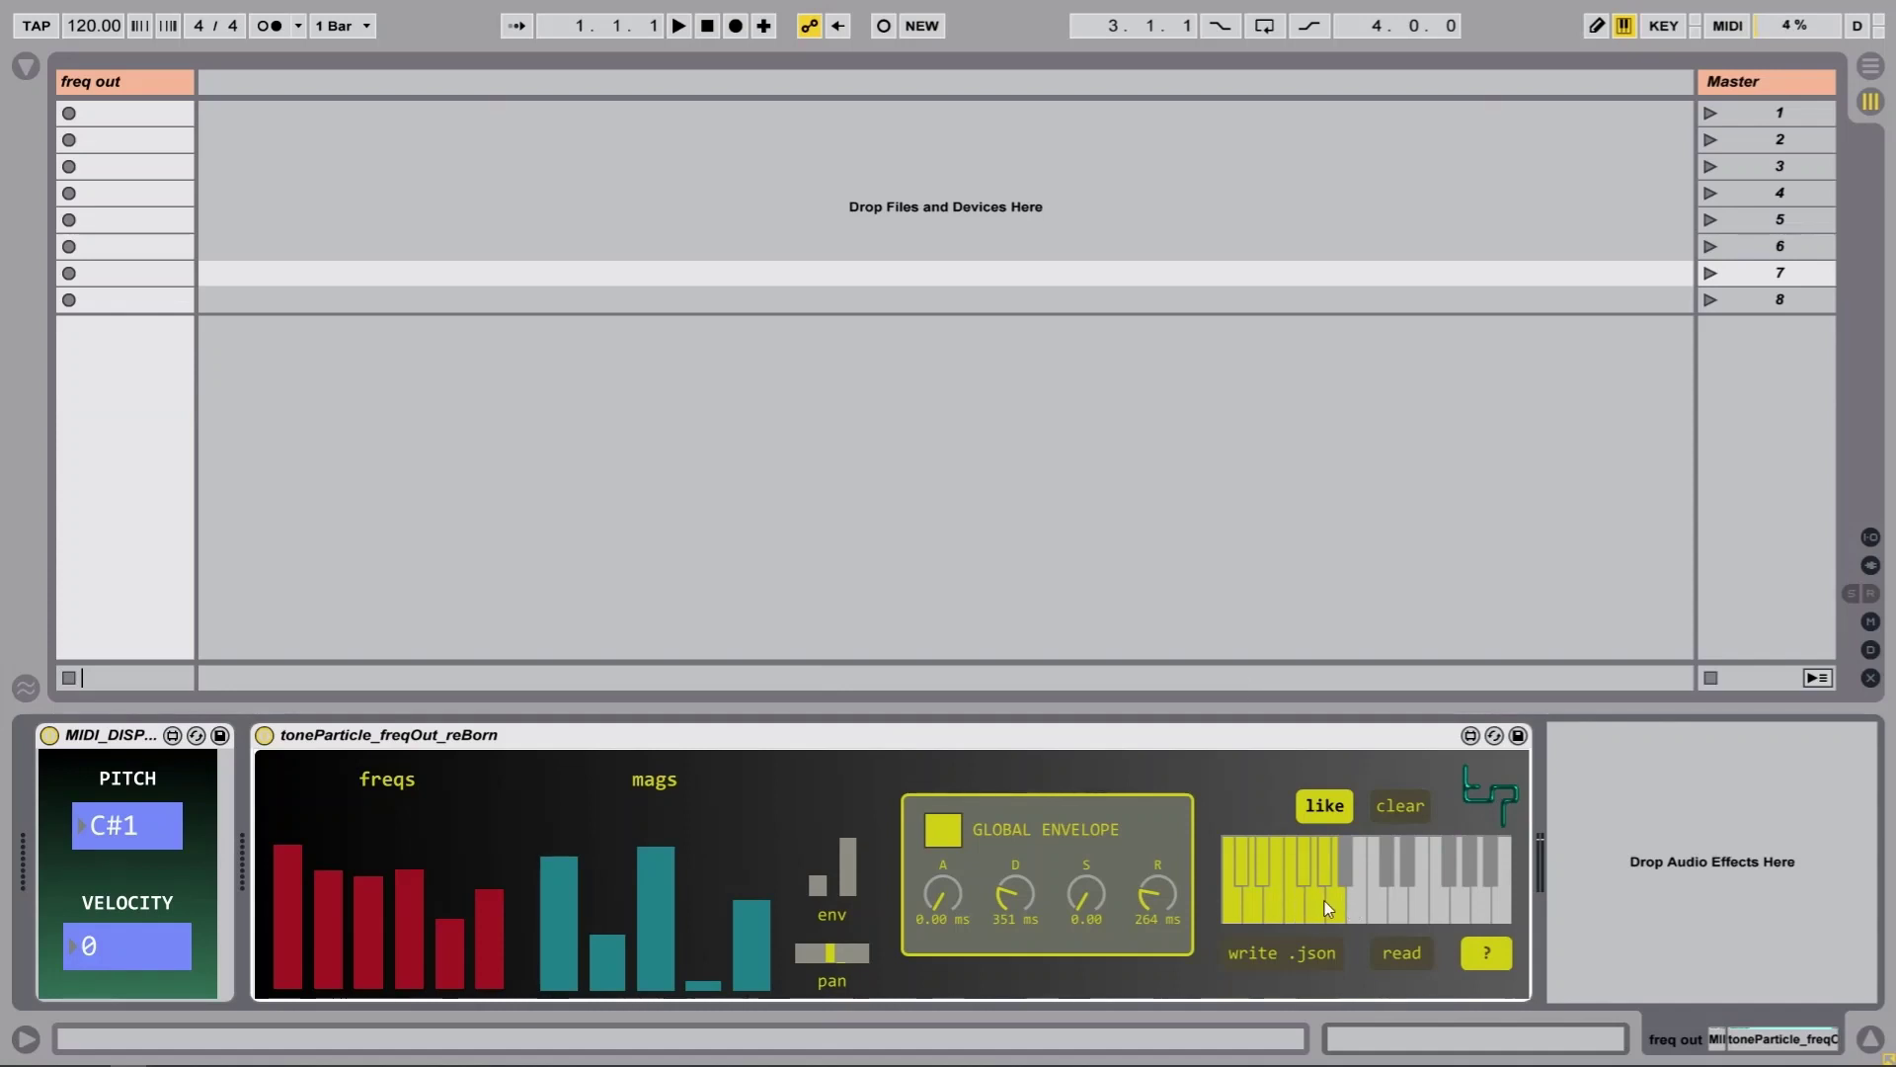
pyautogui.press('z')
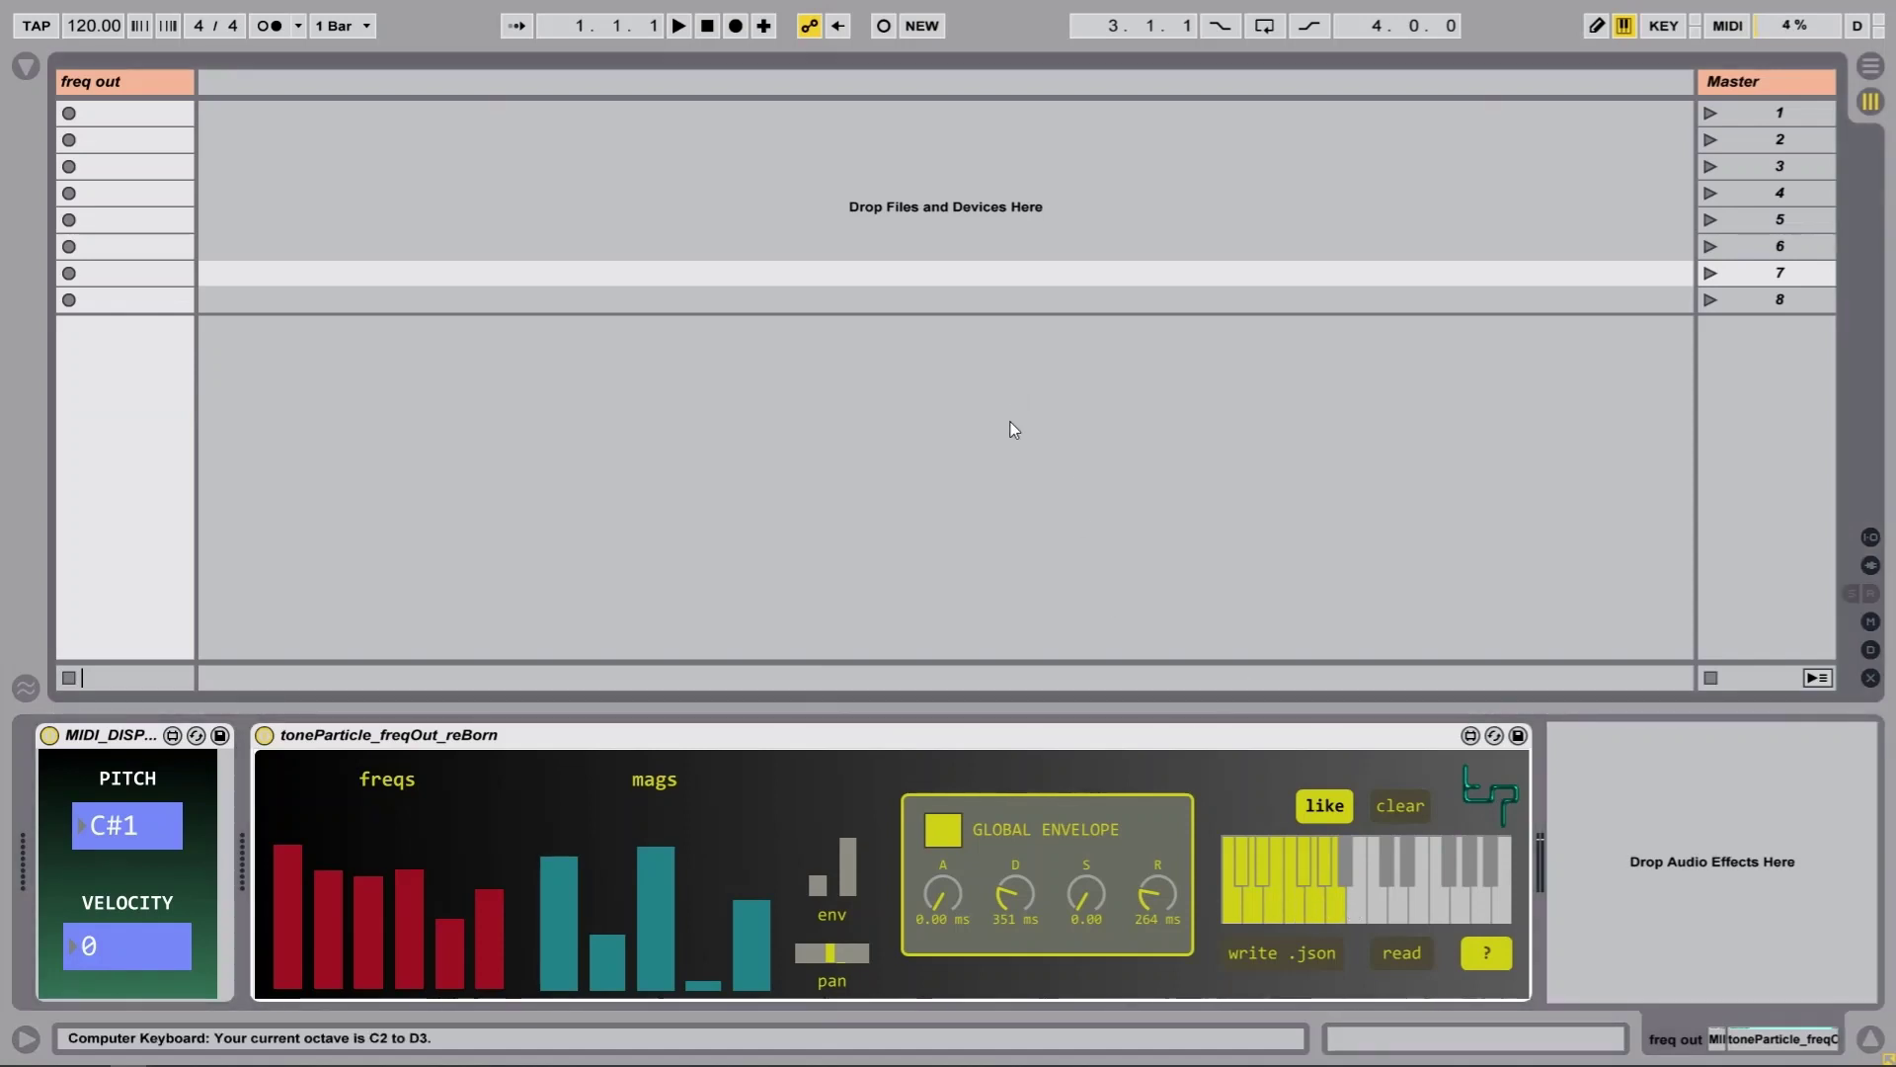
pyautogui.press('z')
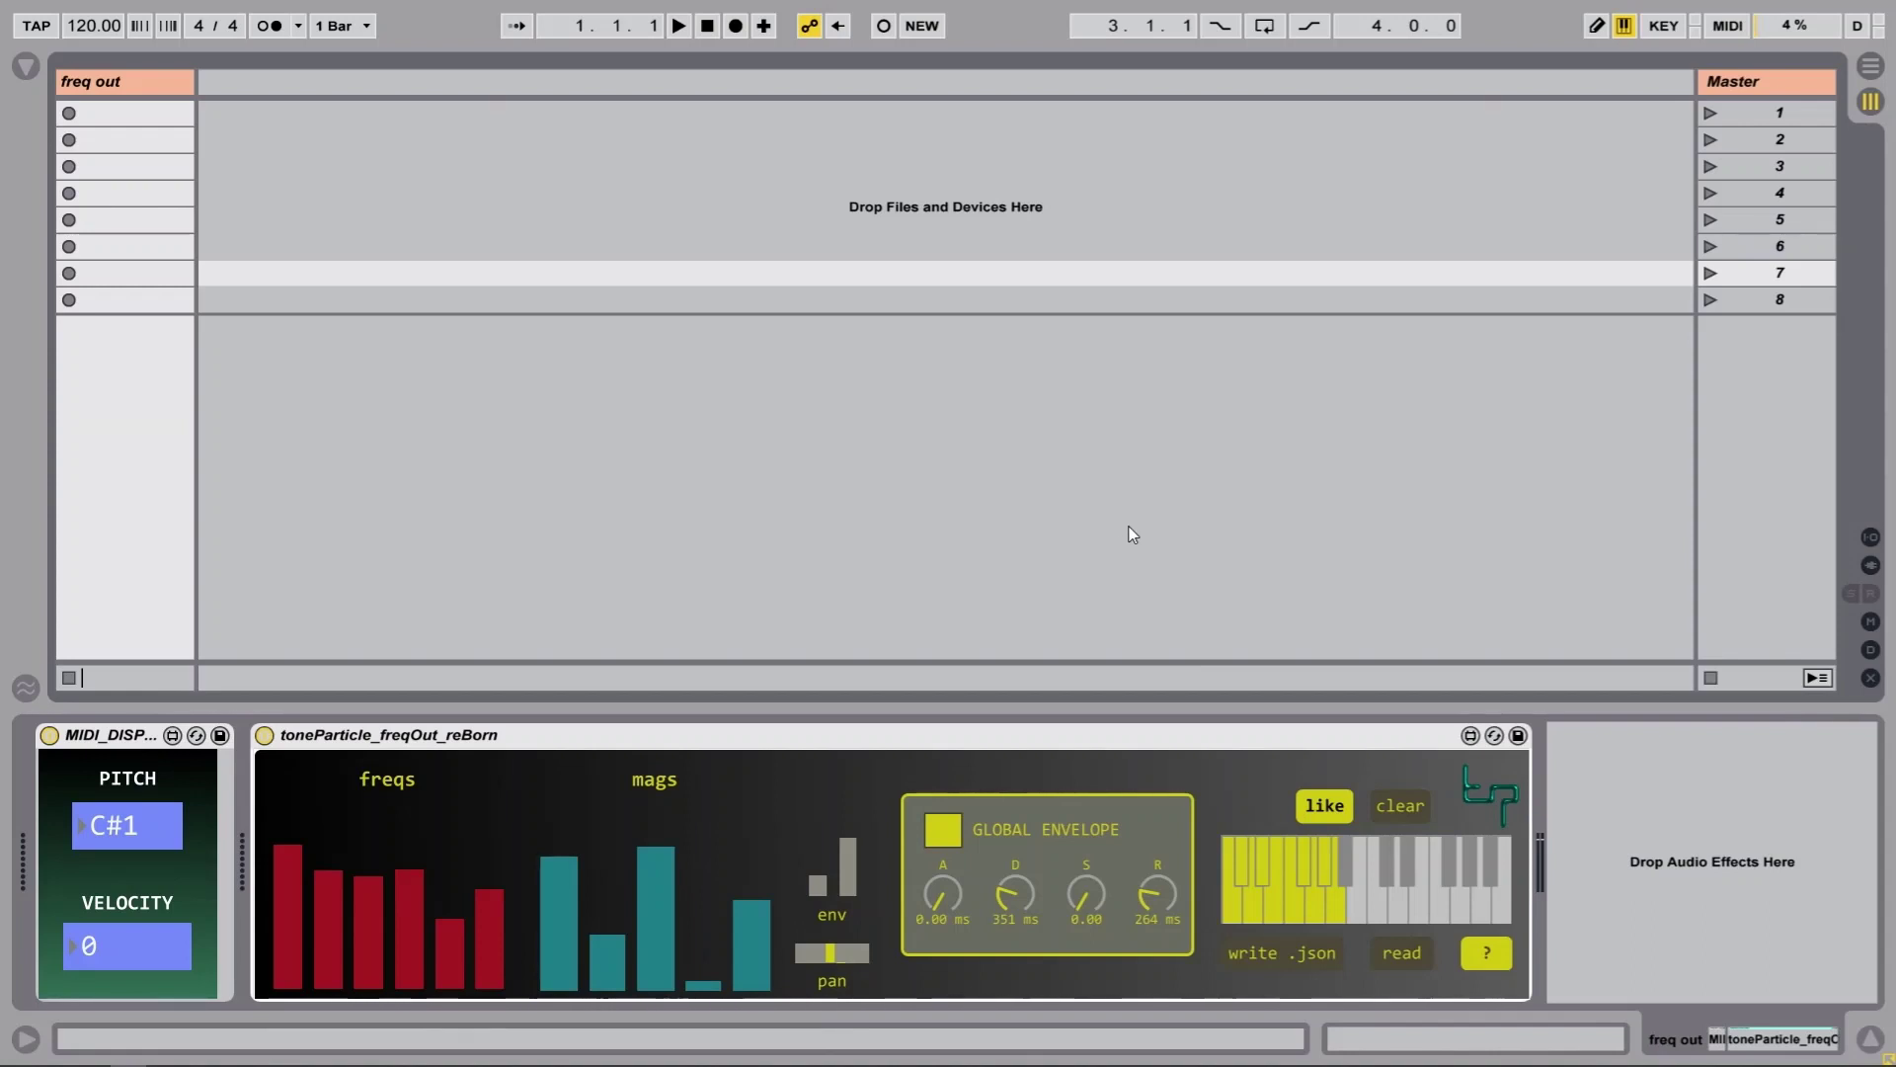
# Play the preset sounds upward from C1 through G1
pyautogui.press('a')
pyautogui.press('w')
pyautogui.press('s')
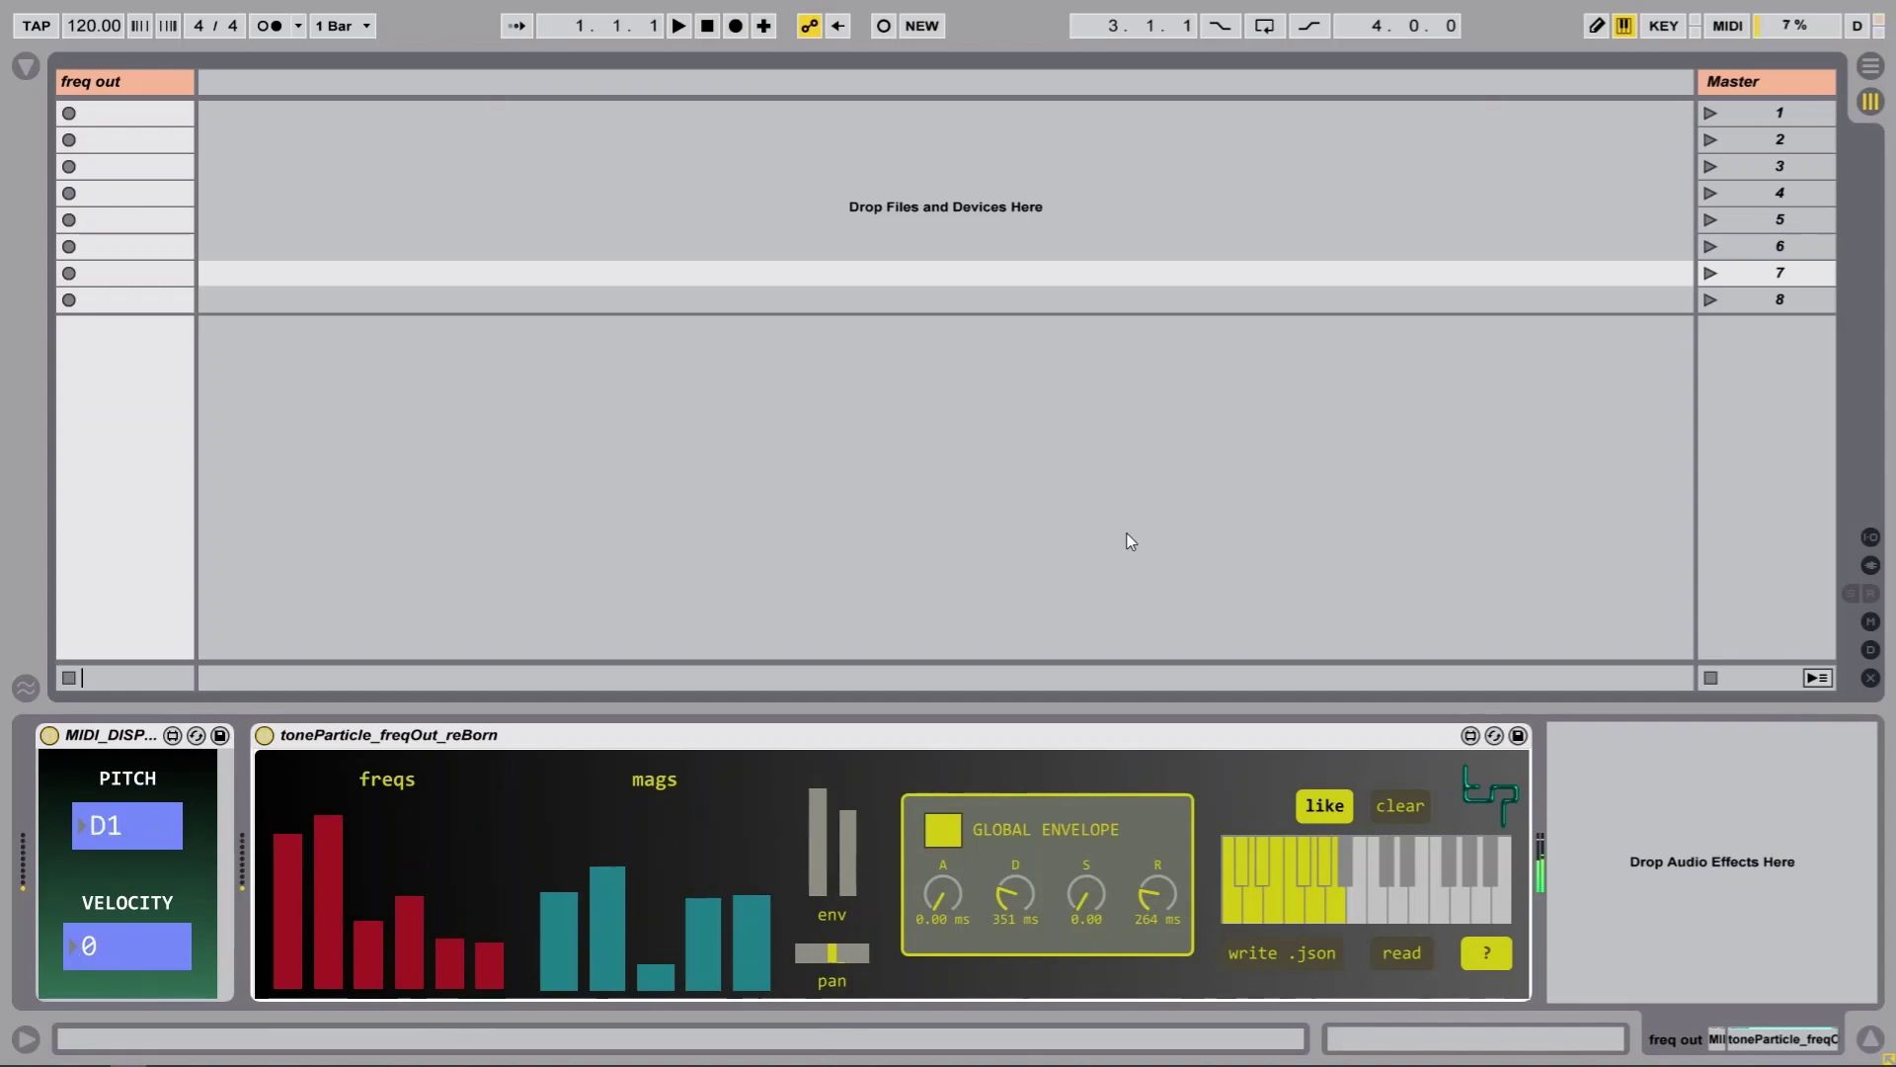
pyautogui.press('d')
pyautogui.press('f')
pyautogui.press('t')
pyautogui.press('g')
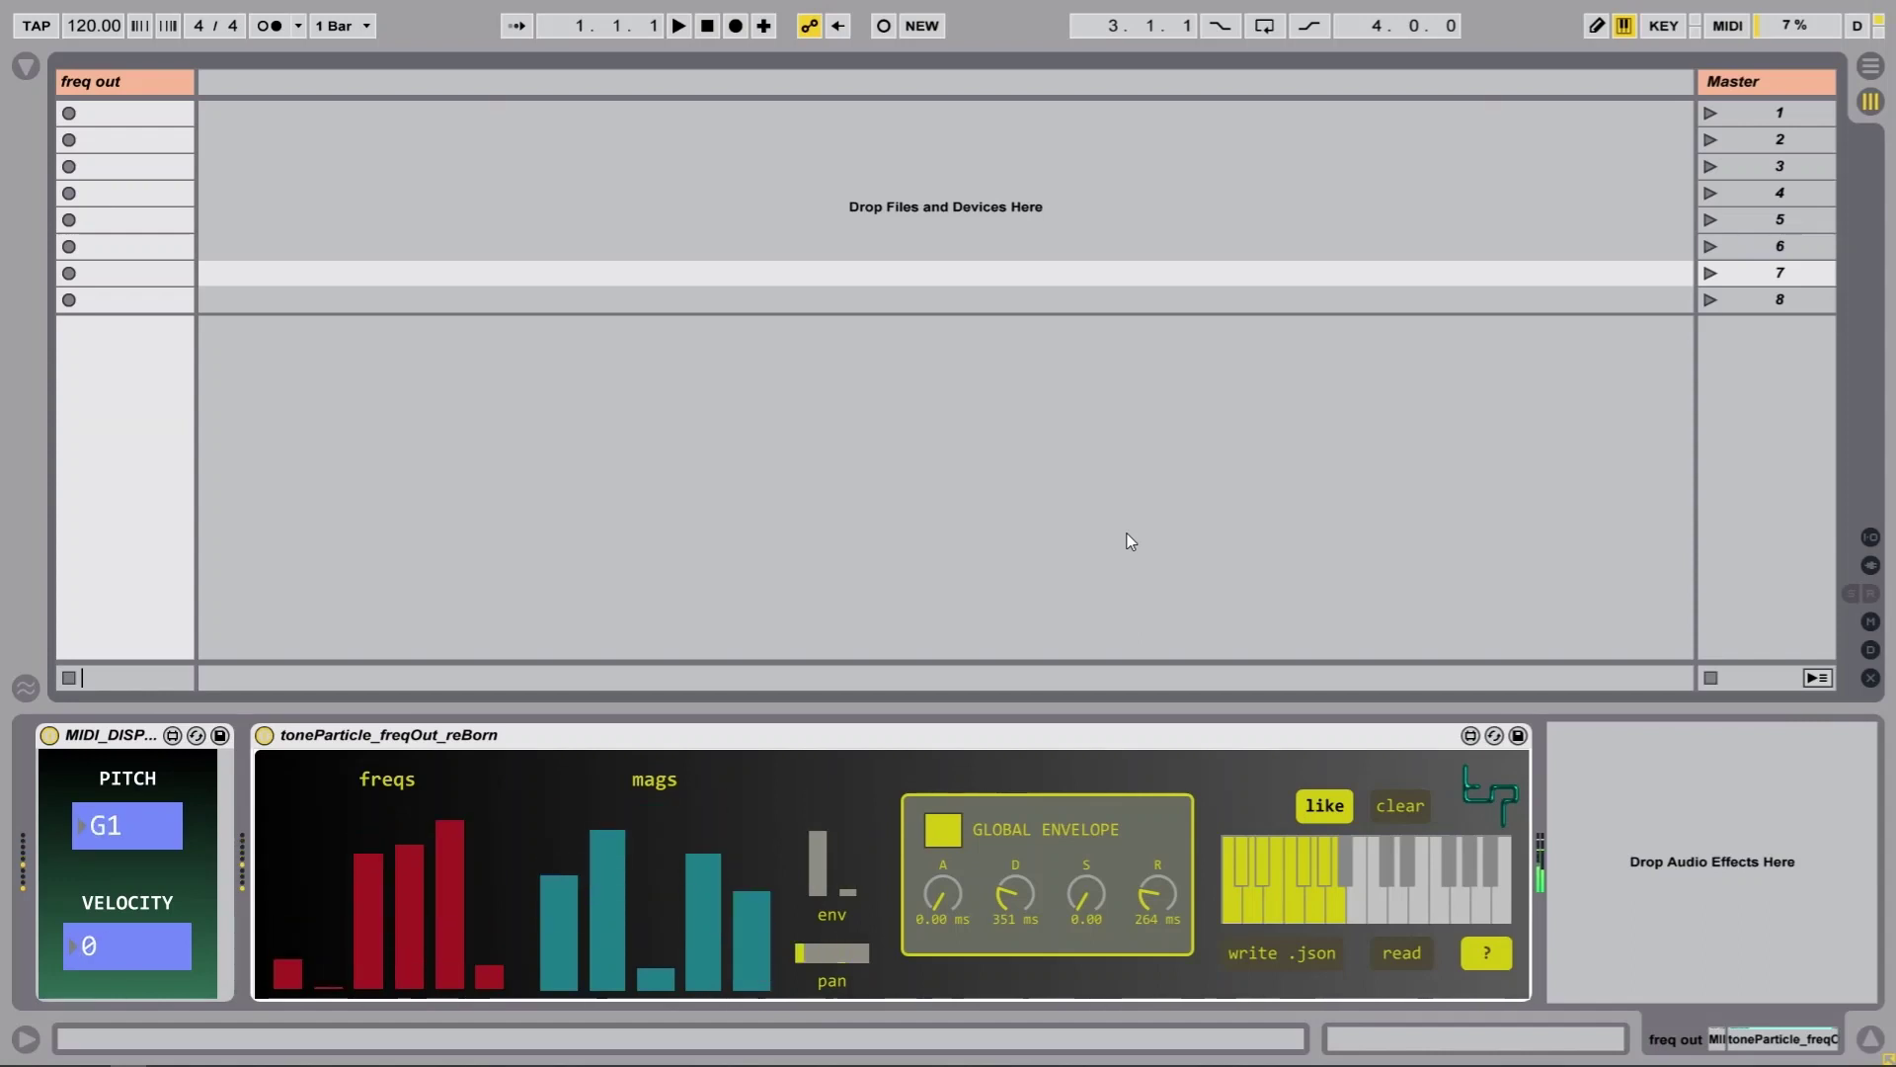
# Step back down from F#1 to C1, then shift the octave down to C0–D1
pyautogui.press('t')
pyautogui.press('f')
pyautogui.press('d')
pyautogui.press('e')
pyautogui.press('s')
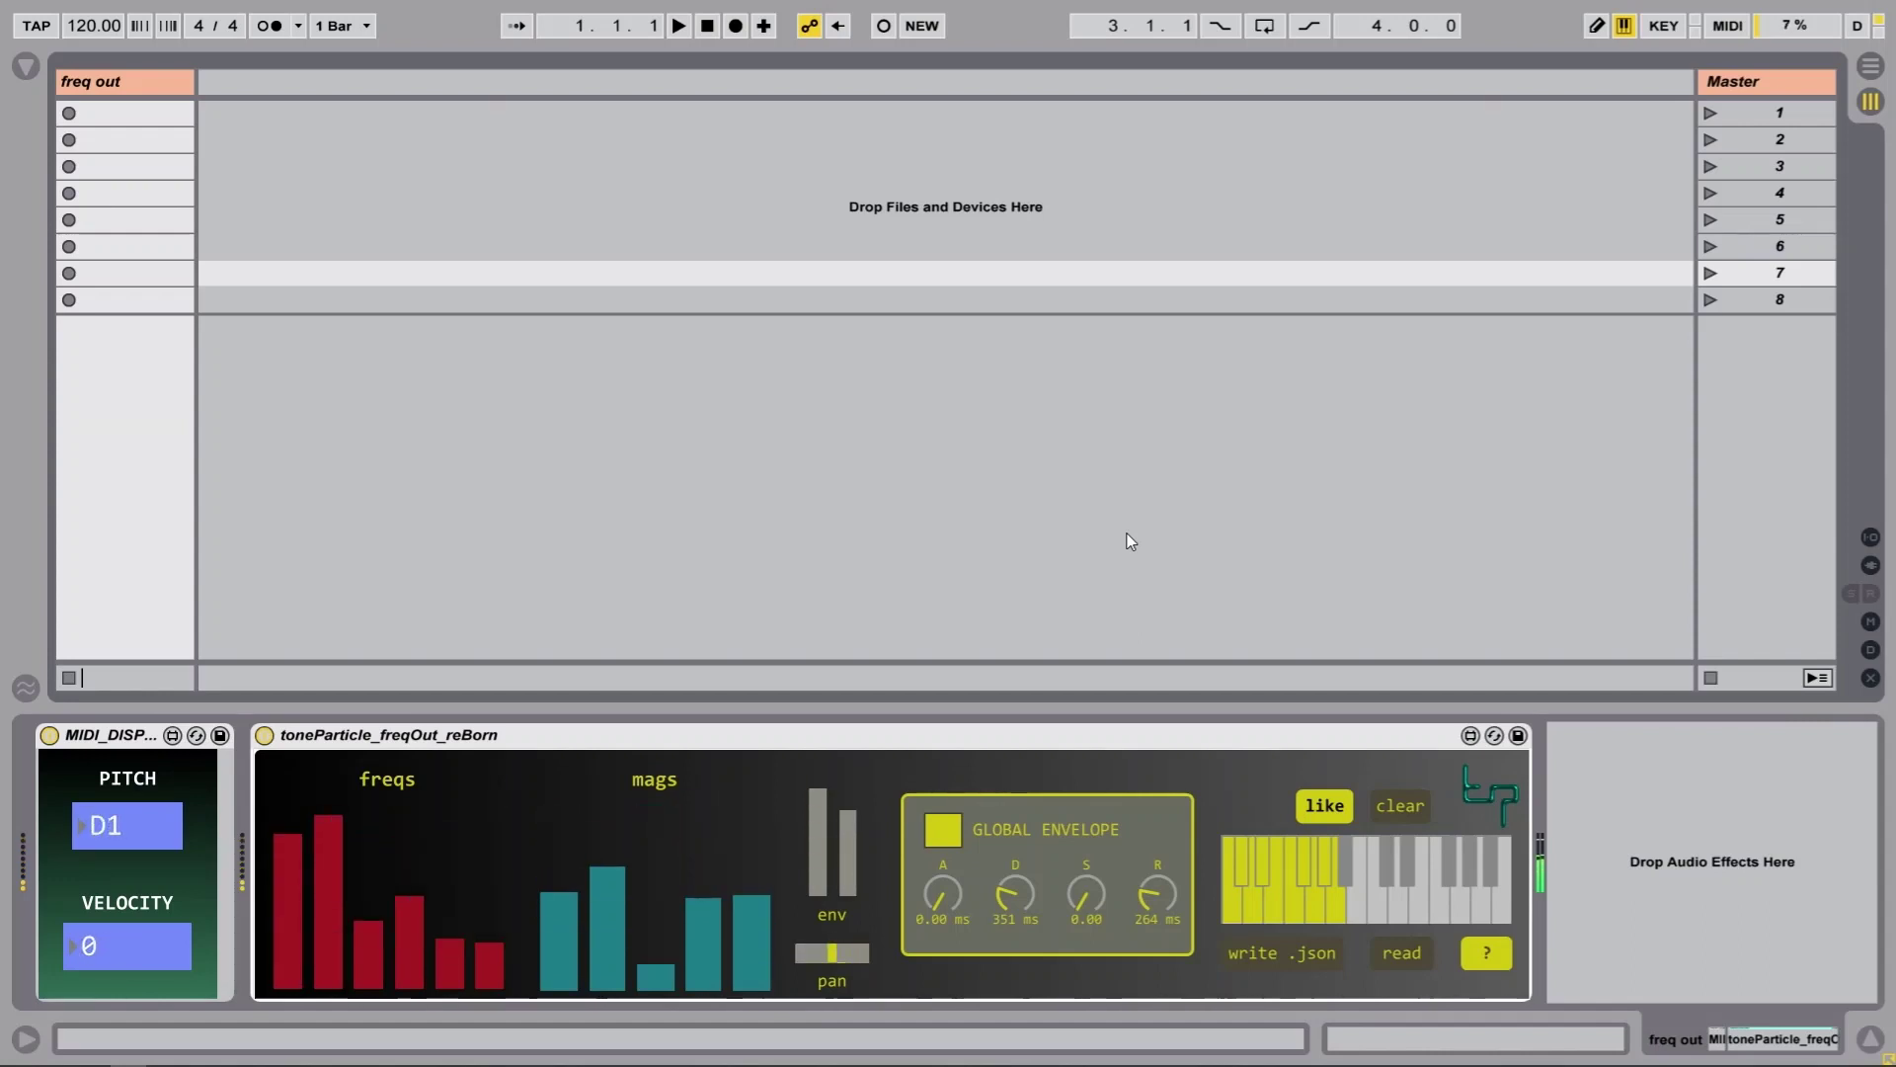
pyautogui.press('w')
pyautogui.press('a')
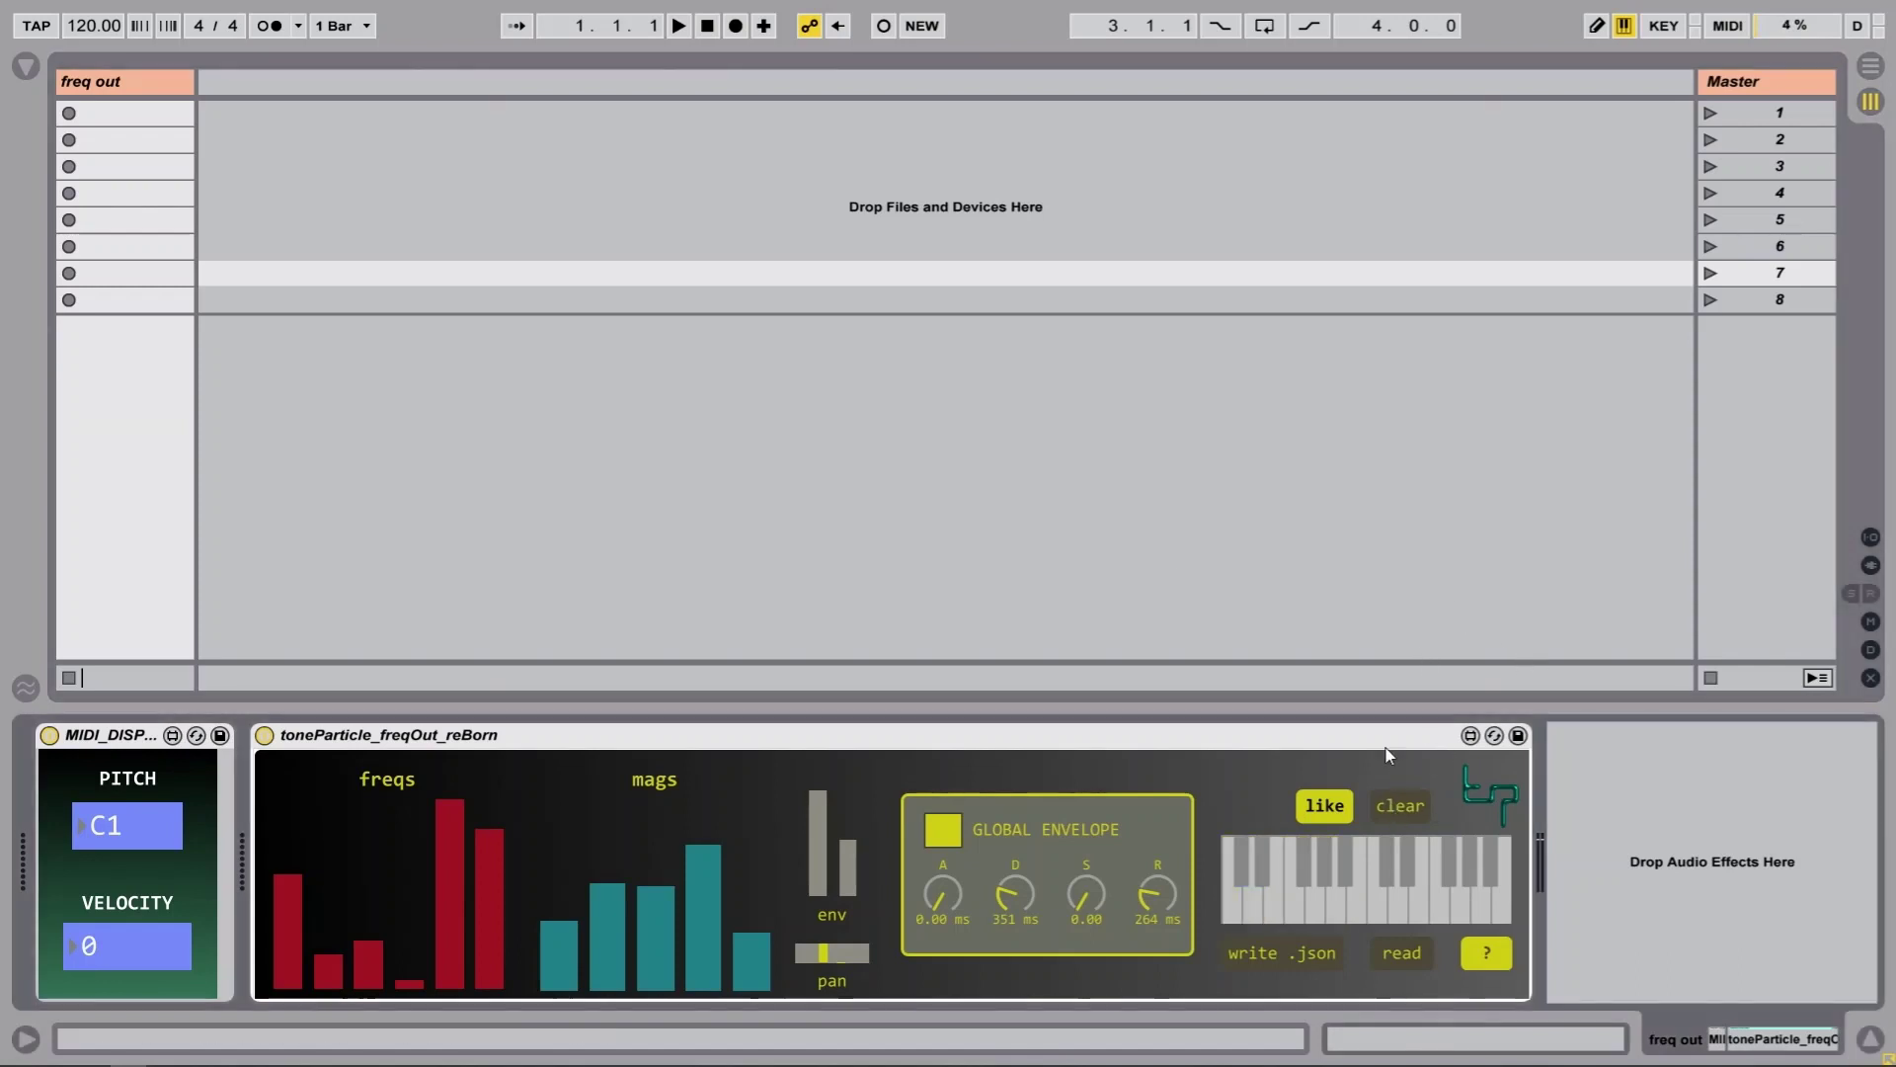
pyautogui.press('z')
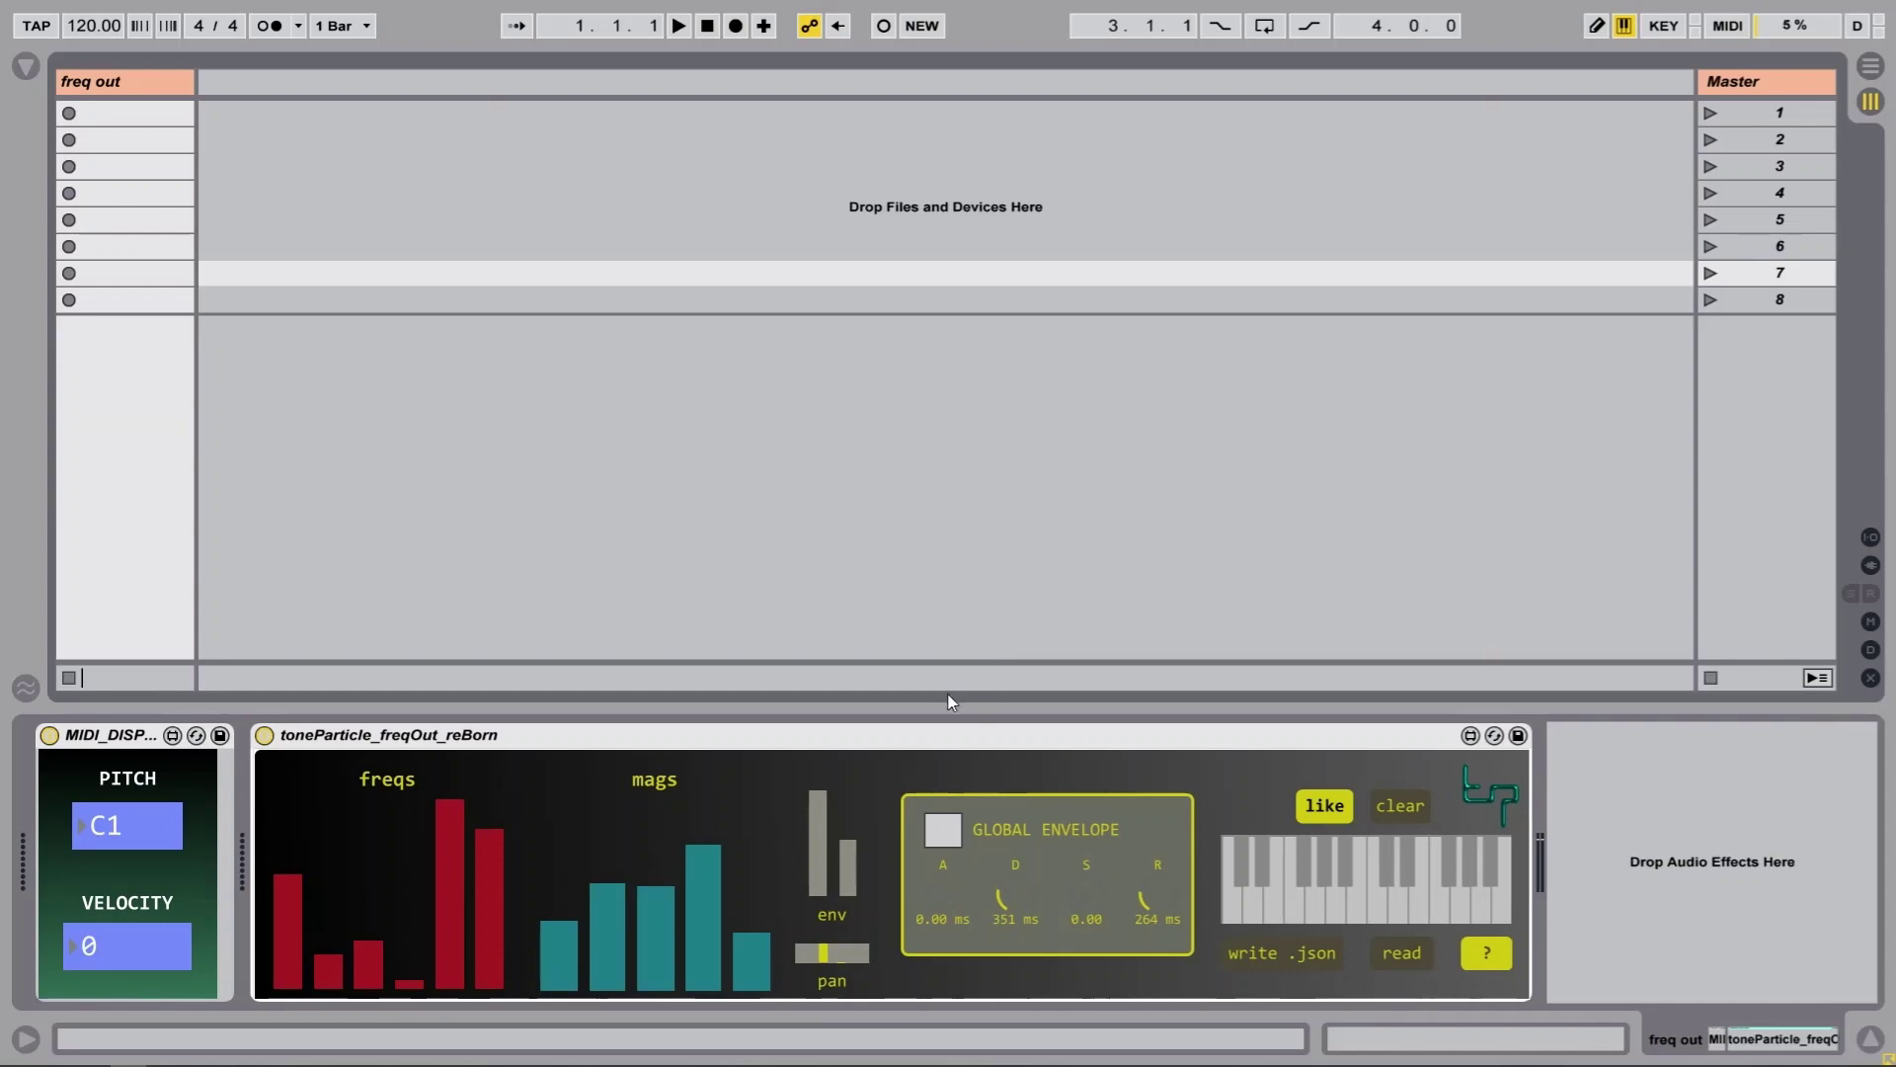
# Play two C0 notes, turn the global envelope back on and set release to 172 ms
pyautogui.press('a')
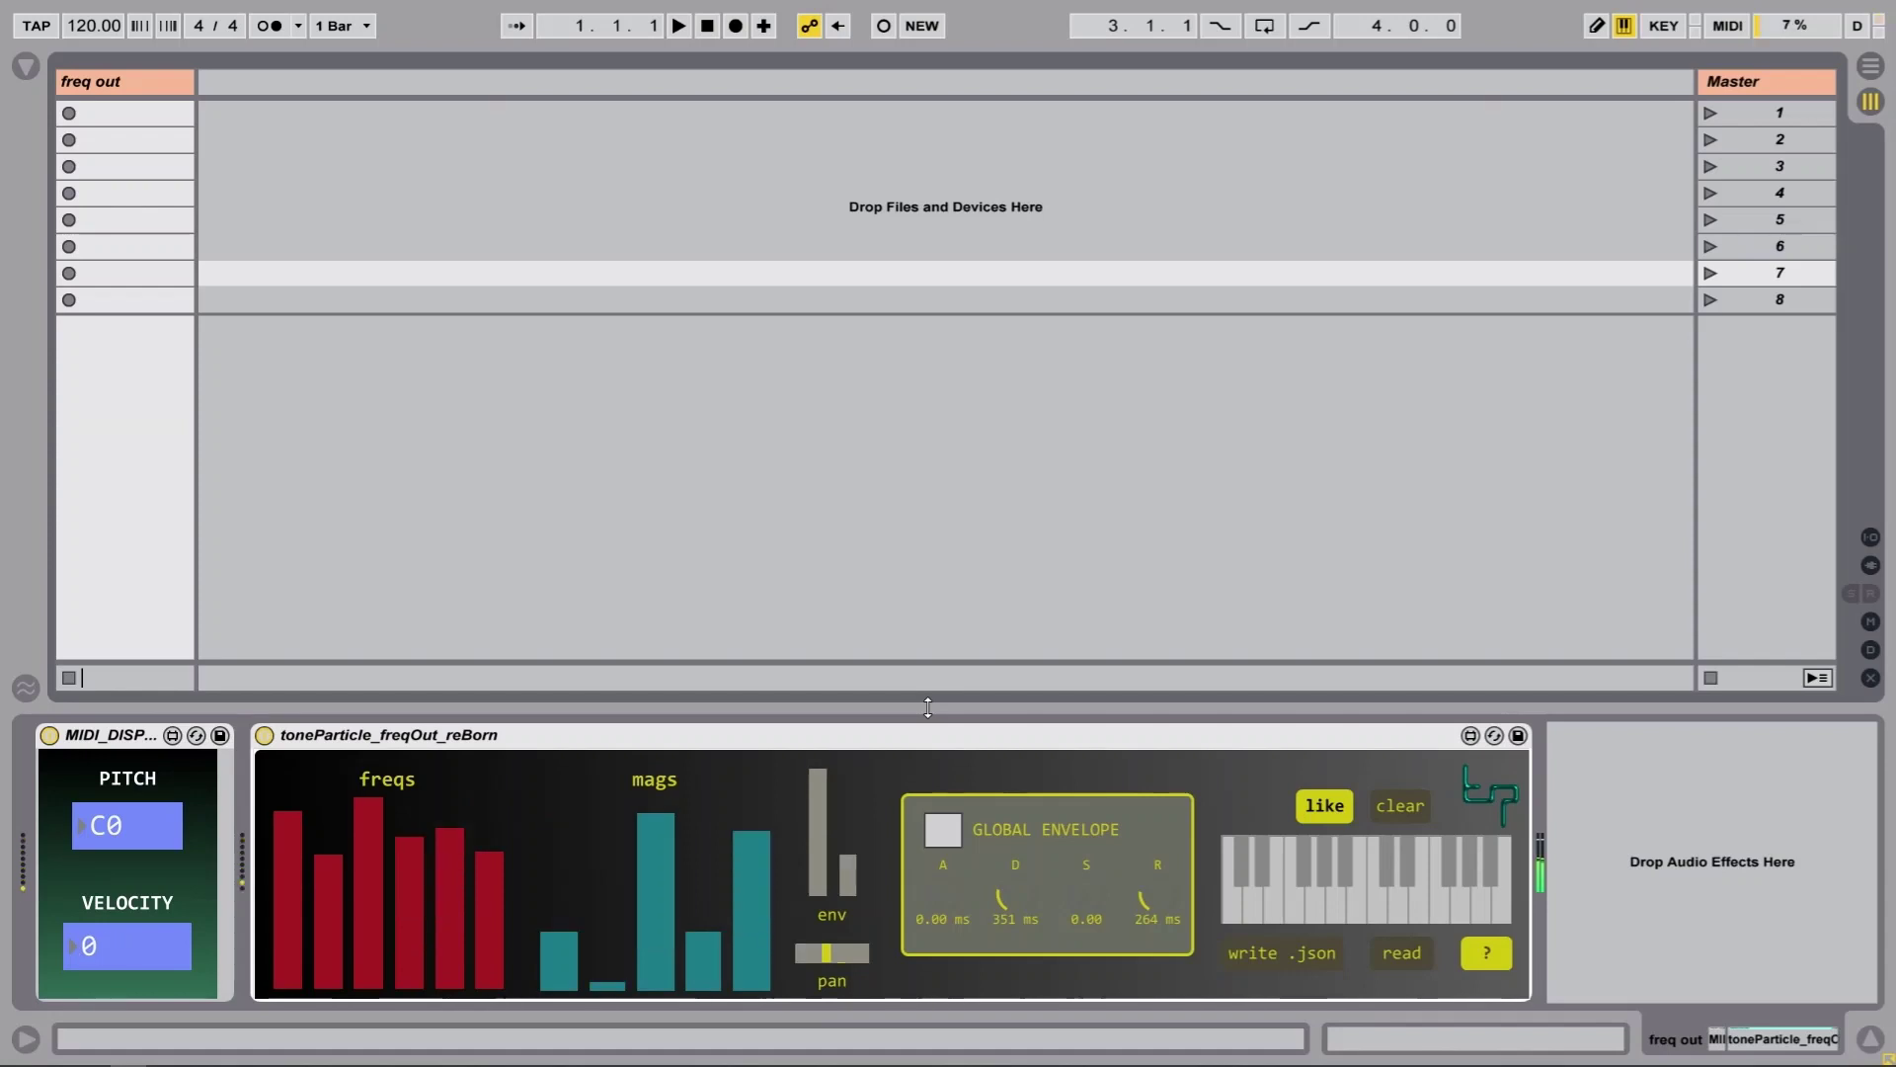
pyautogui.press('a')
pyautogui.press('a')
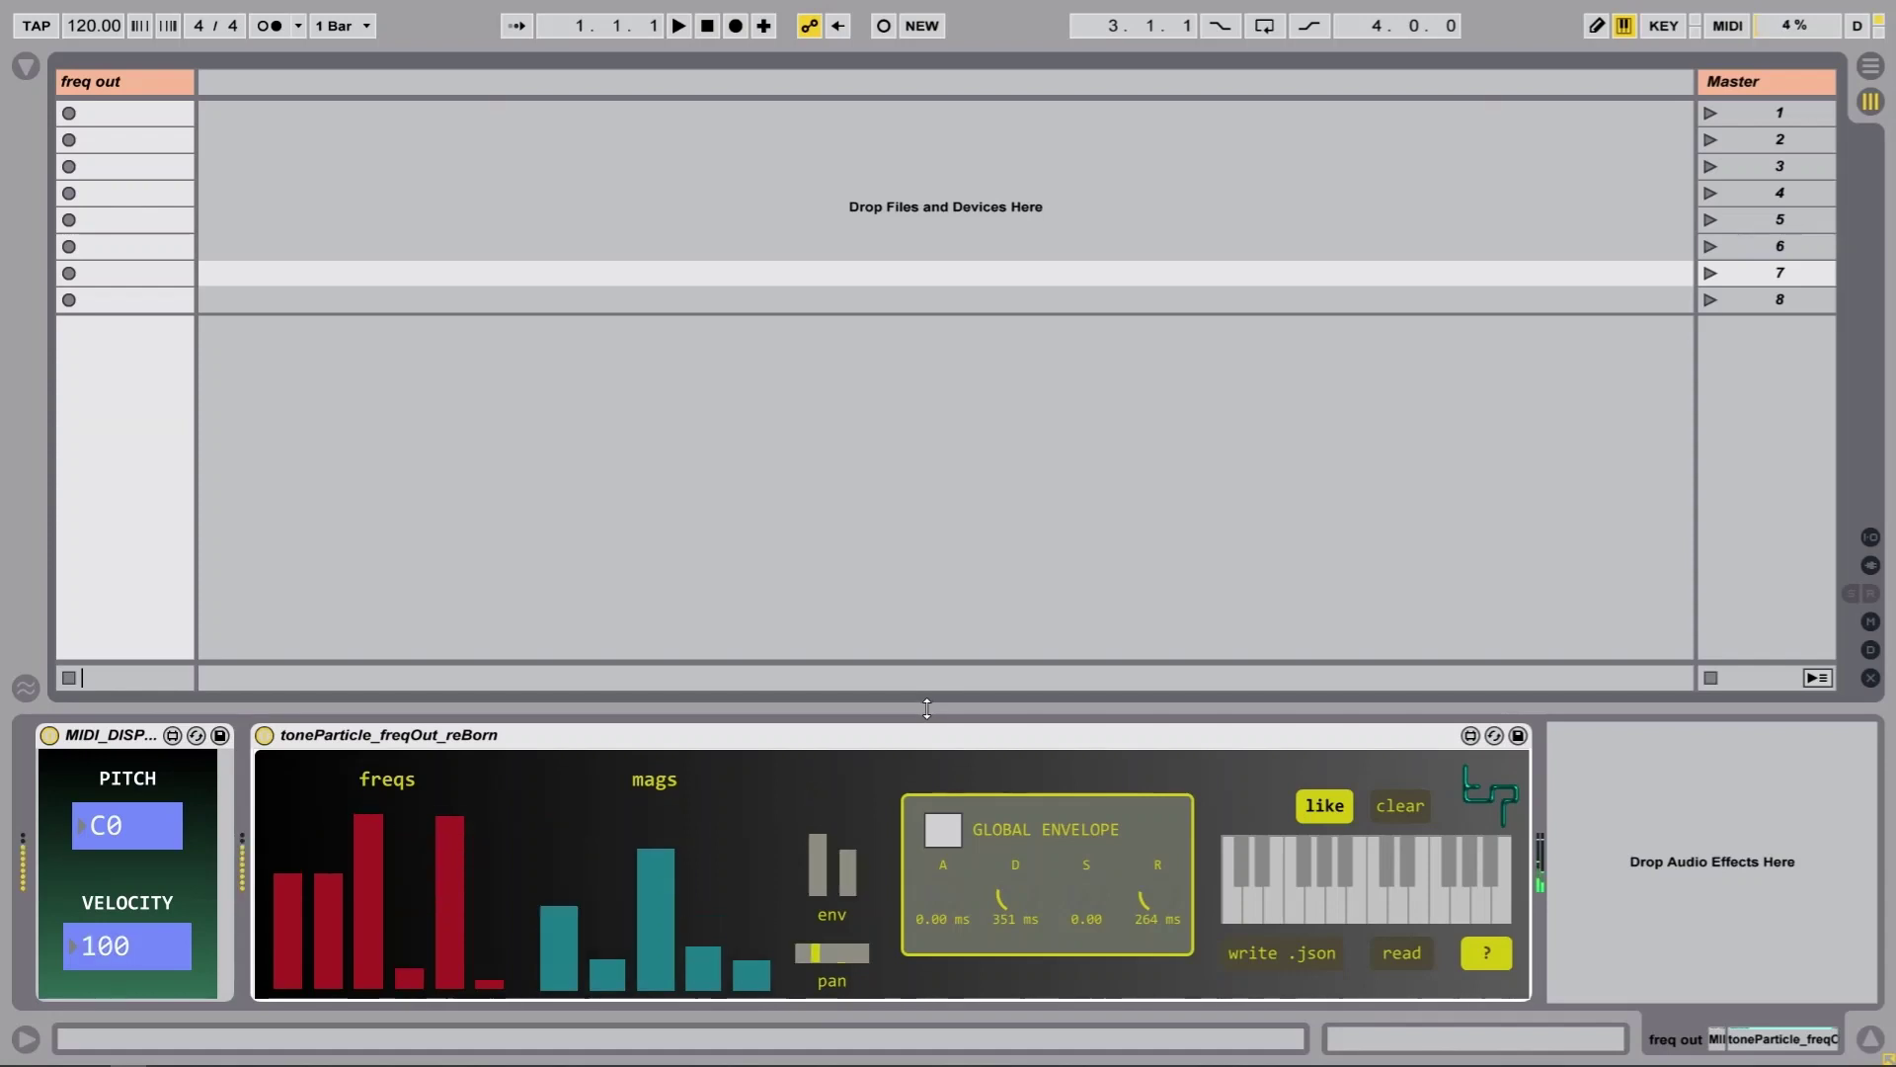
pyautogui.click(950, 840)
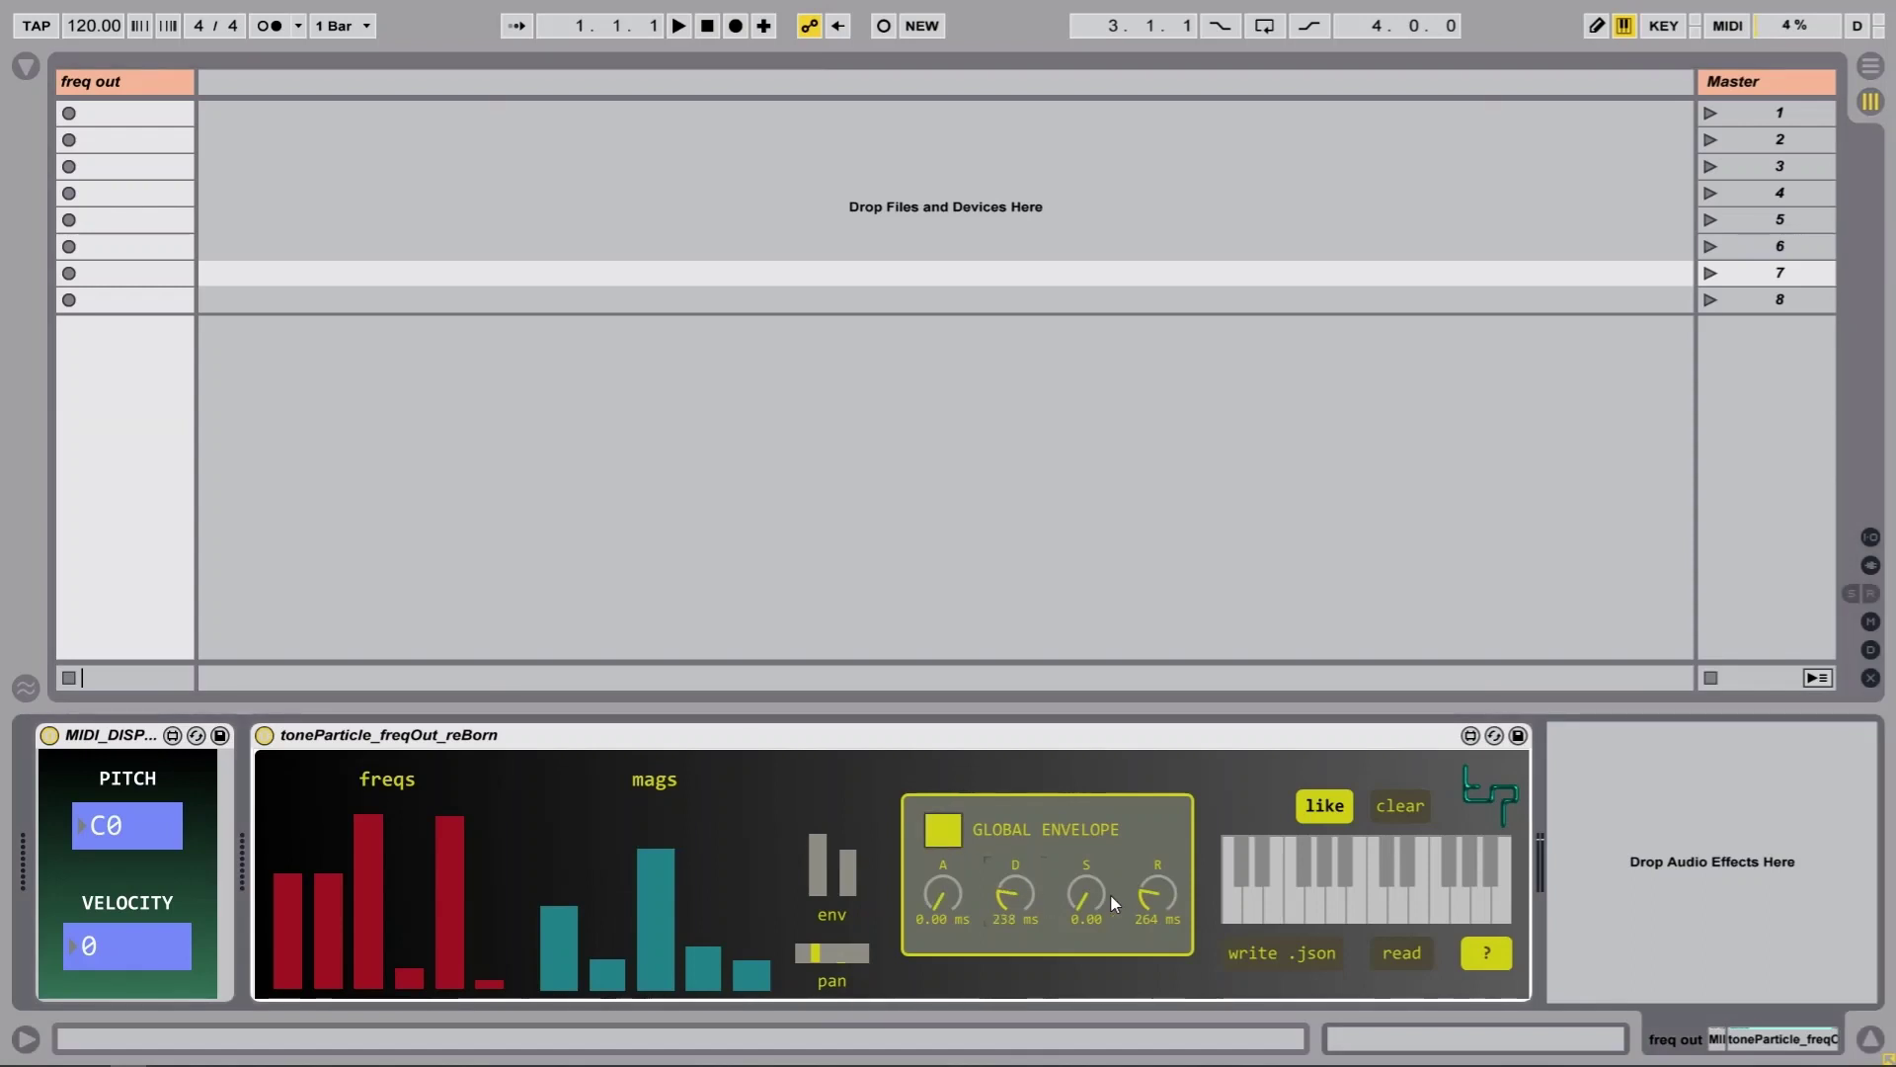
pyautogui.moveTo(1136, 874); pyautogui.dragTo(1129, 858)
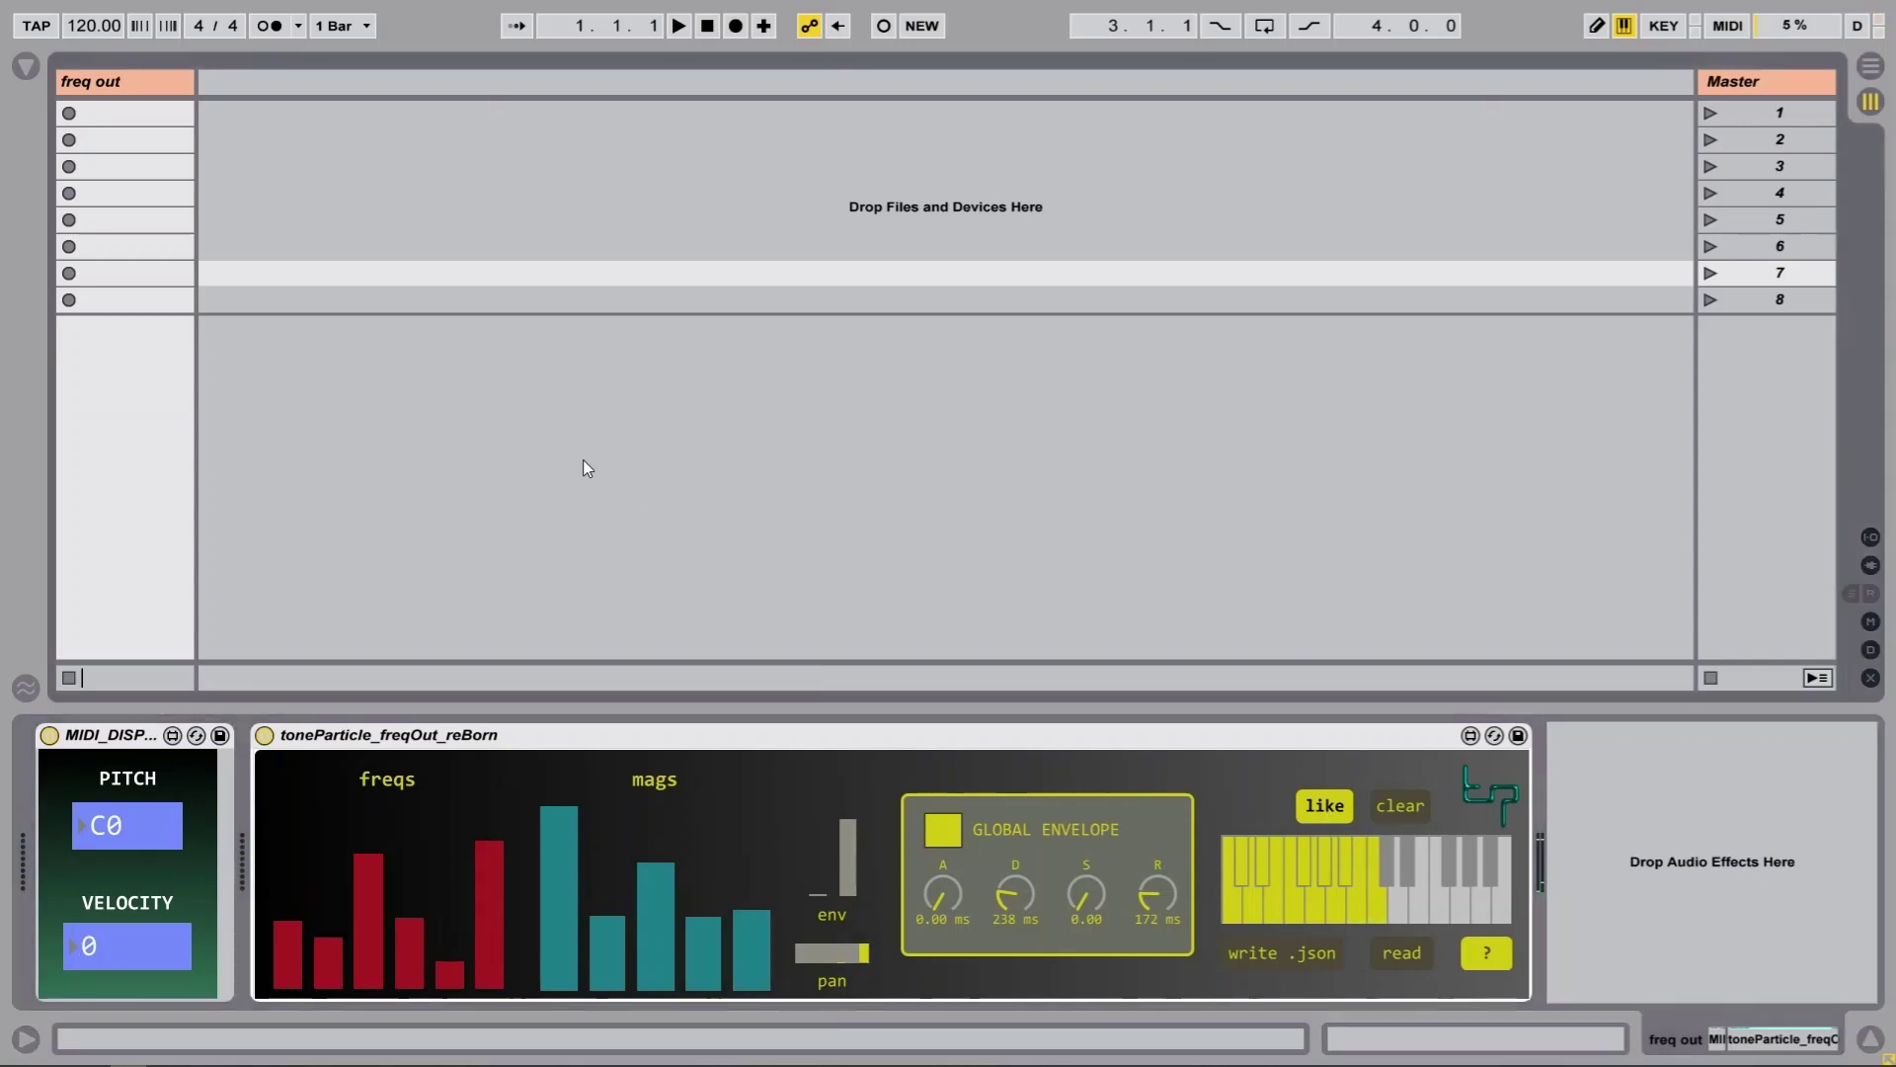
# Add ValhallaVintageVerb after toneParticle, load SR-Boards of Reverb, and set mix to 16.8 %
pyautogui.click(26, 66)
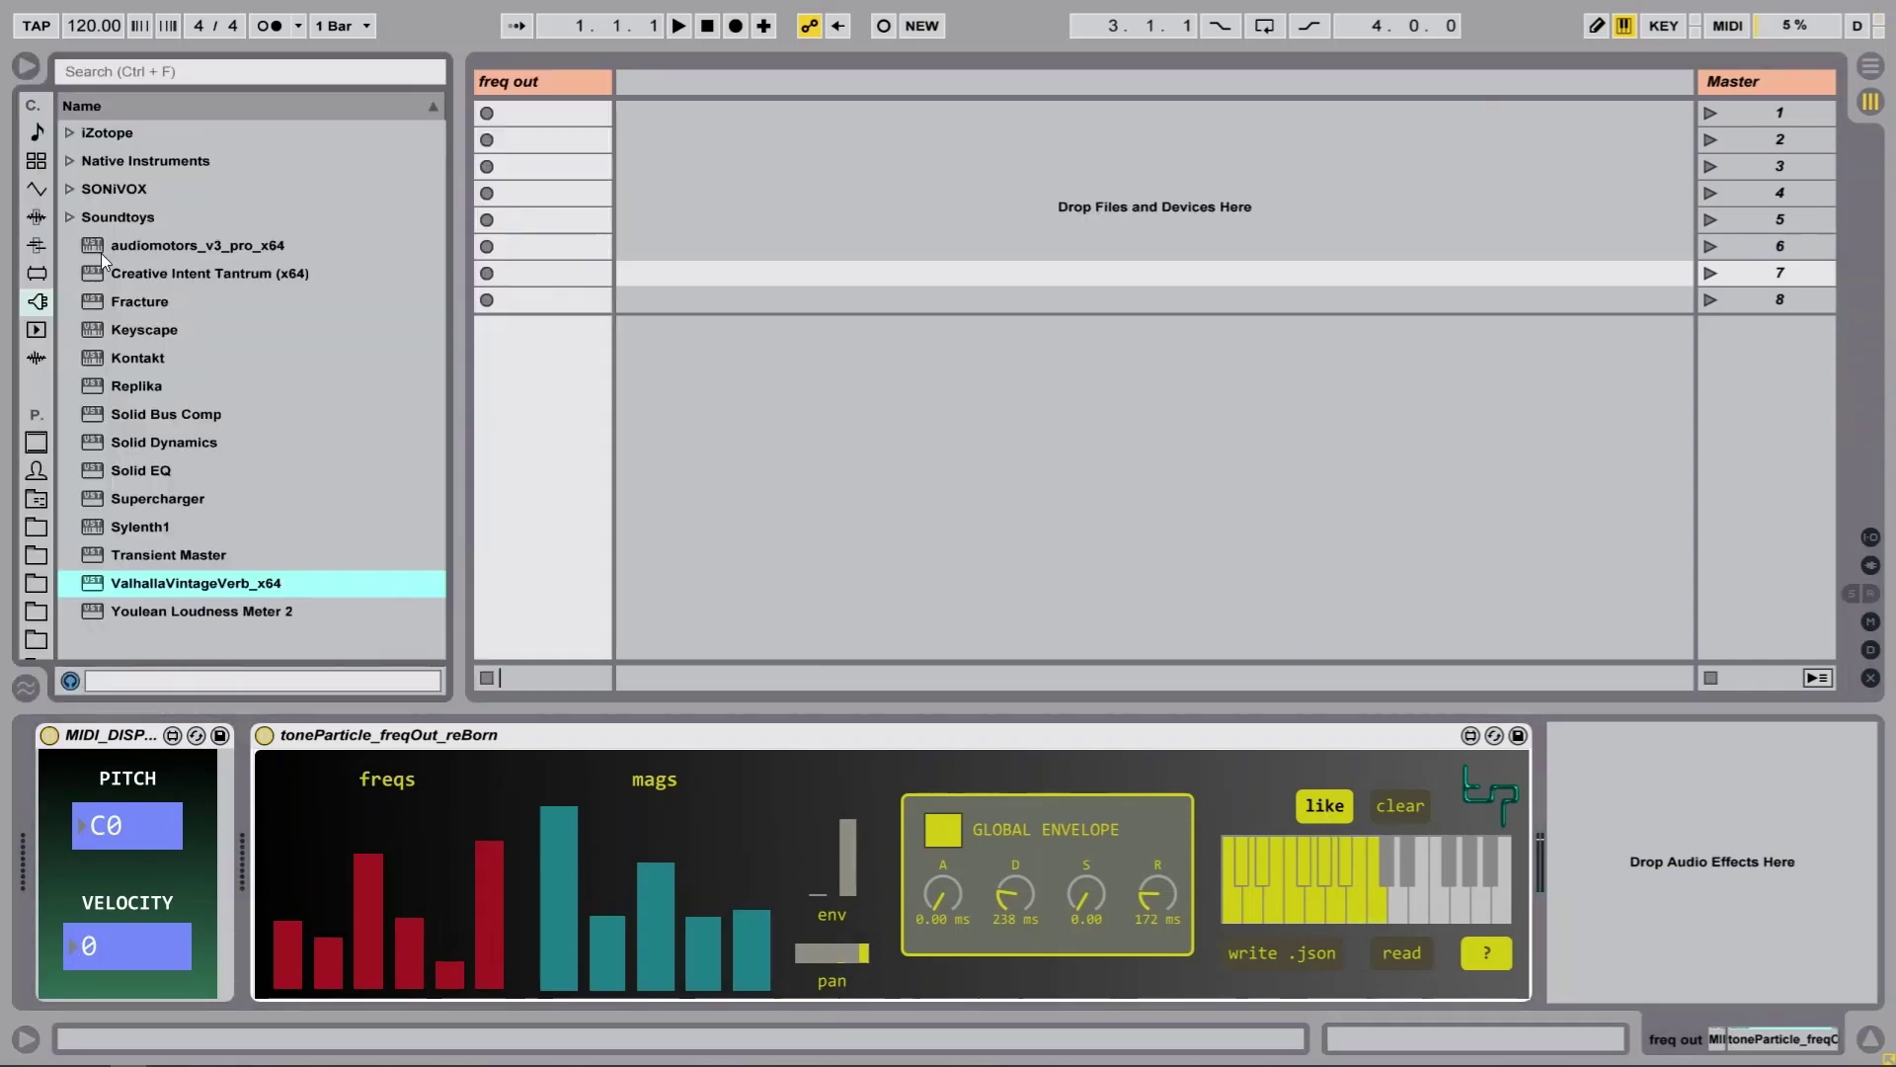
pyautogui.doubleClick(187, 582)
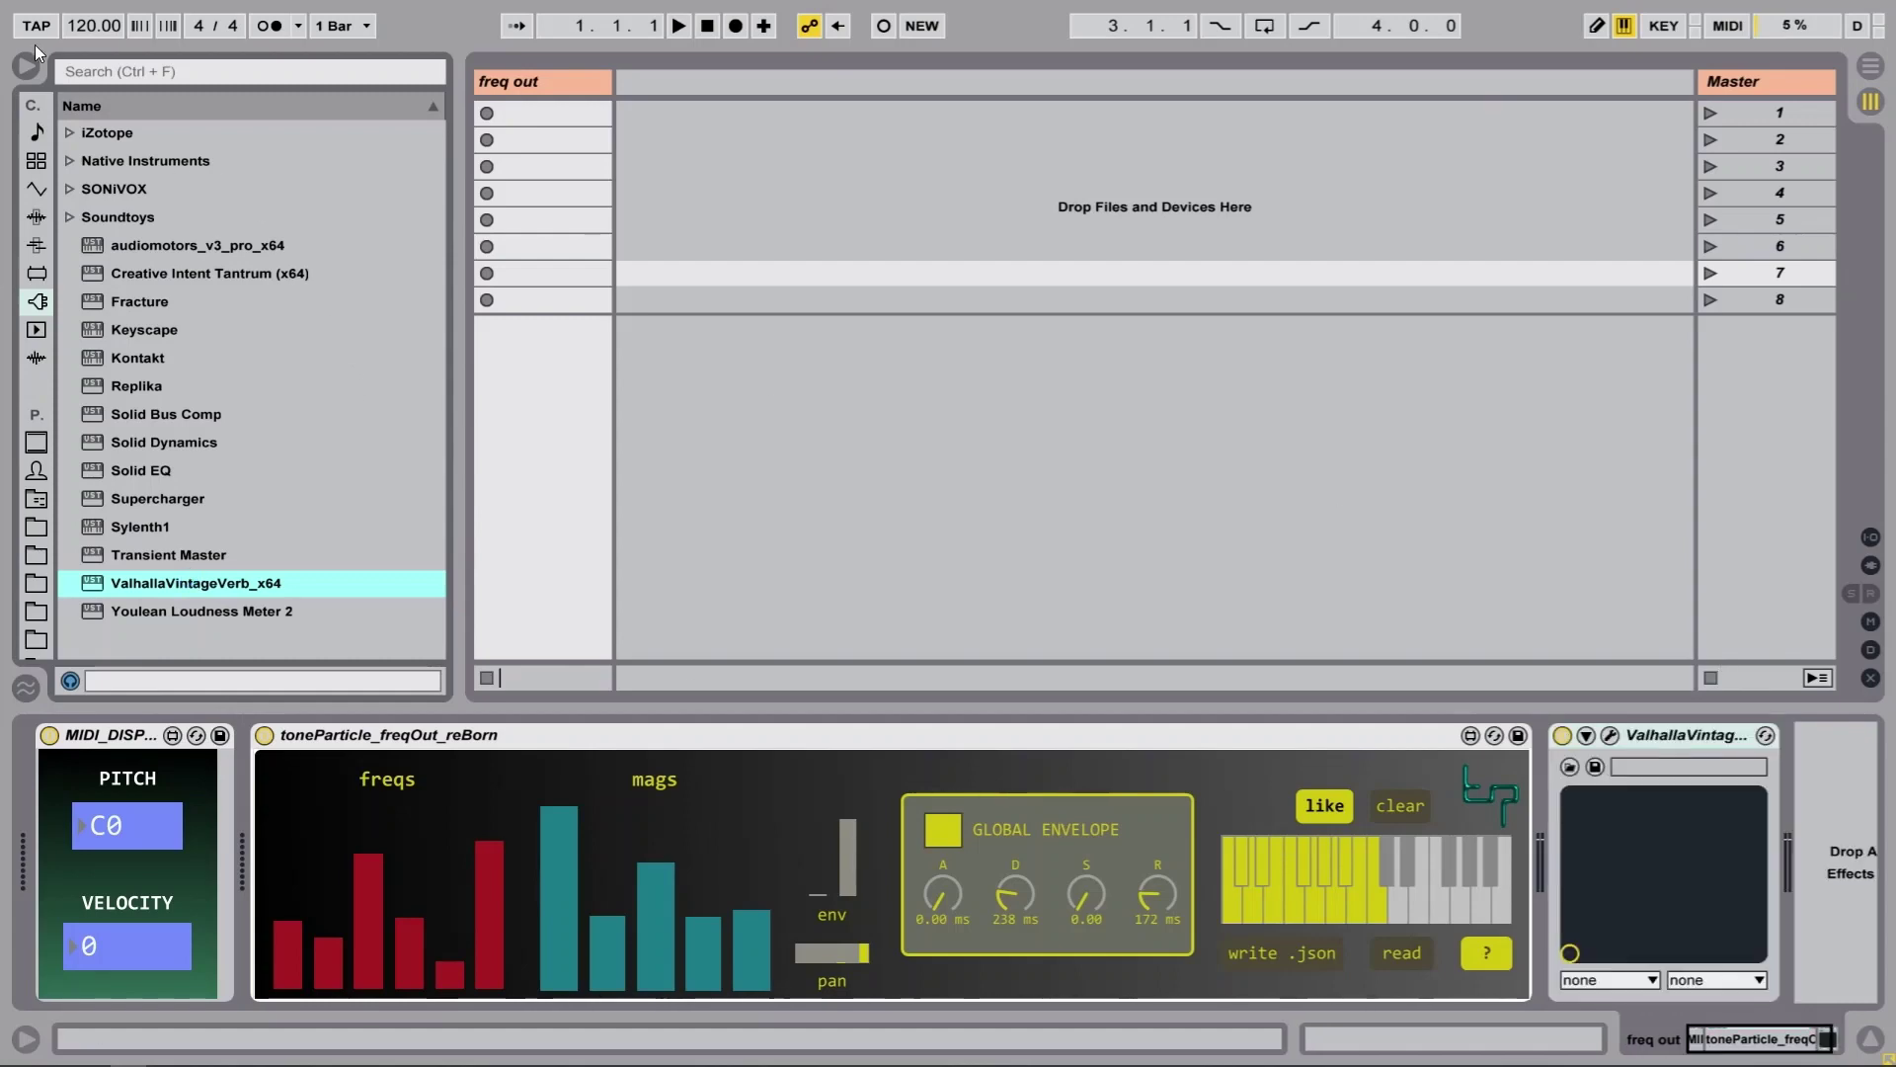
pyautogui.click(32, 59)
pyautogui.click(1610, 734)
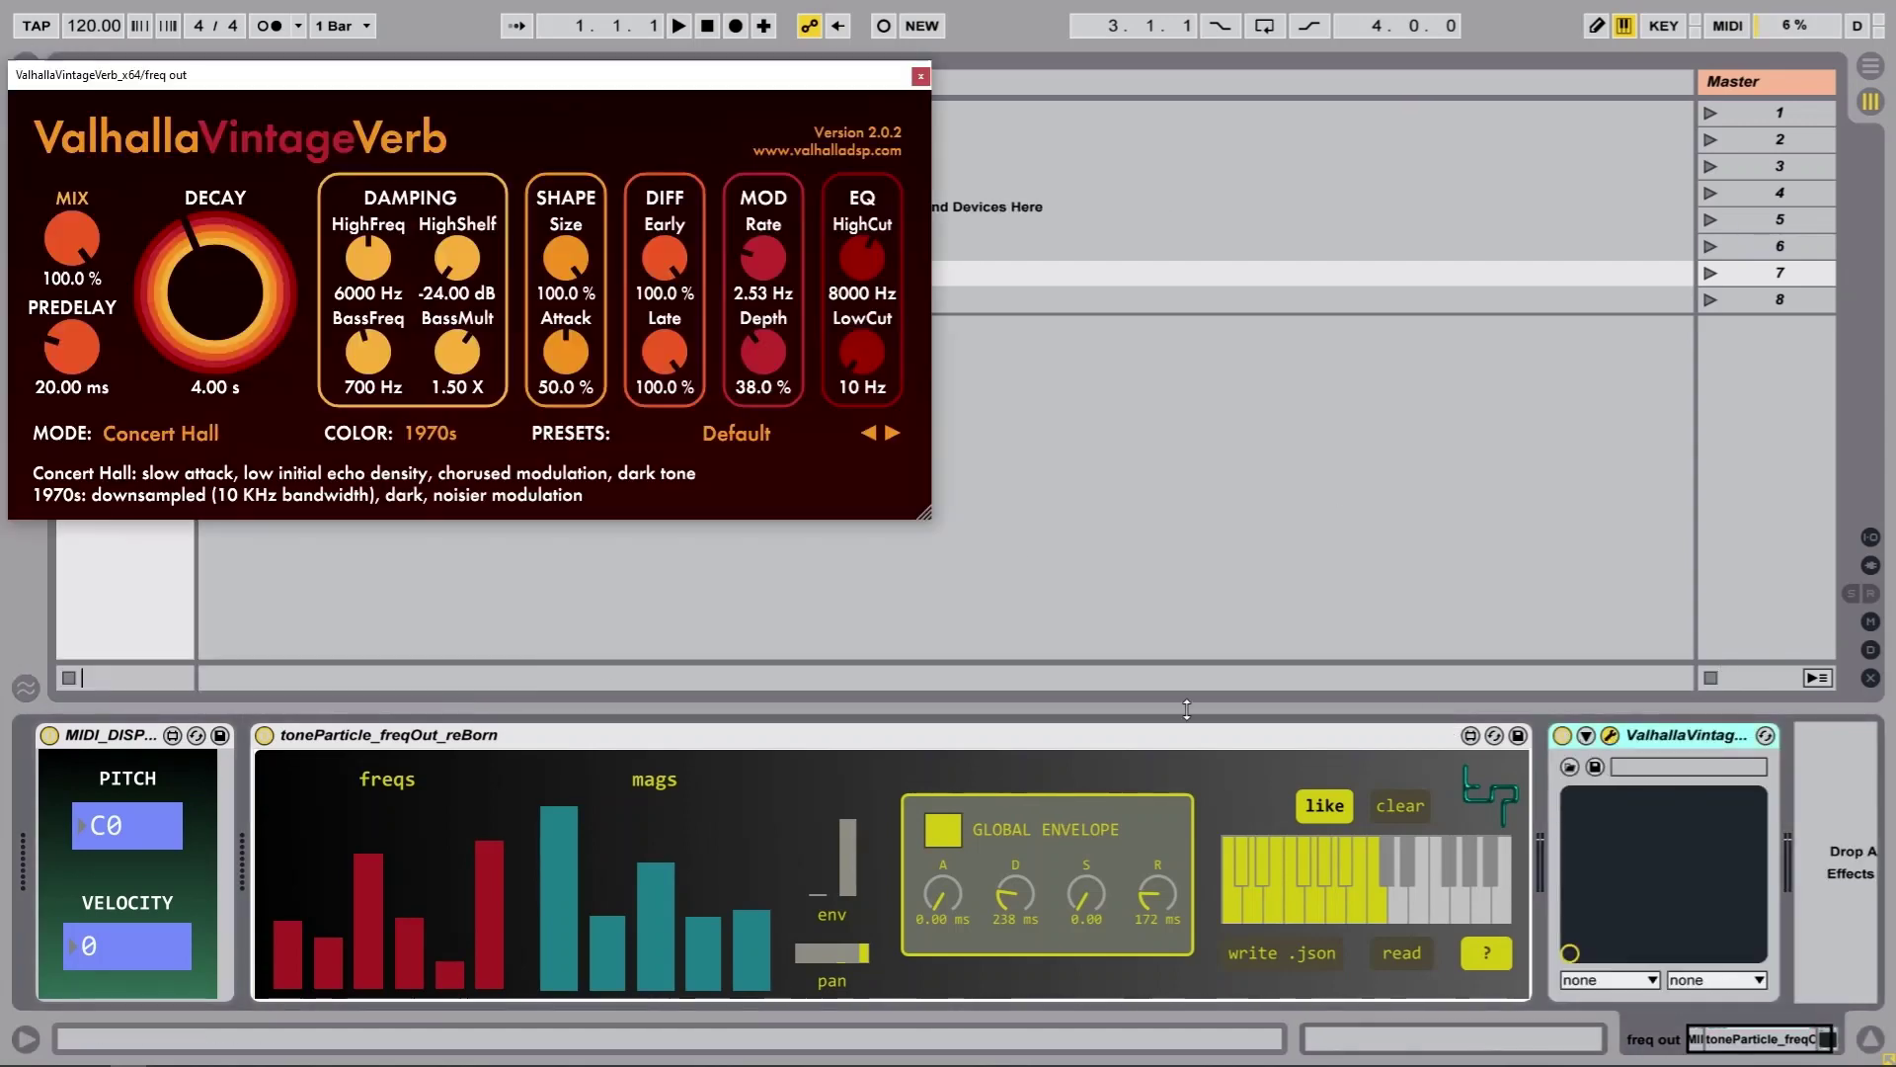
pyautogui.click(735, 433)
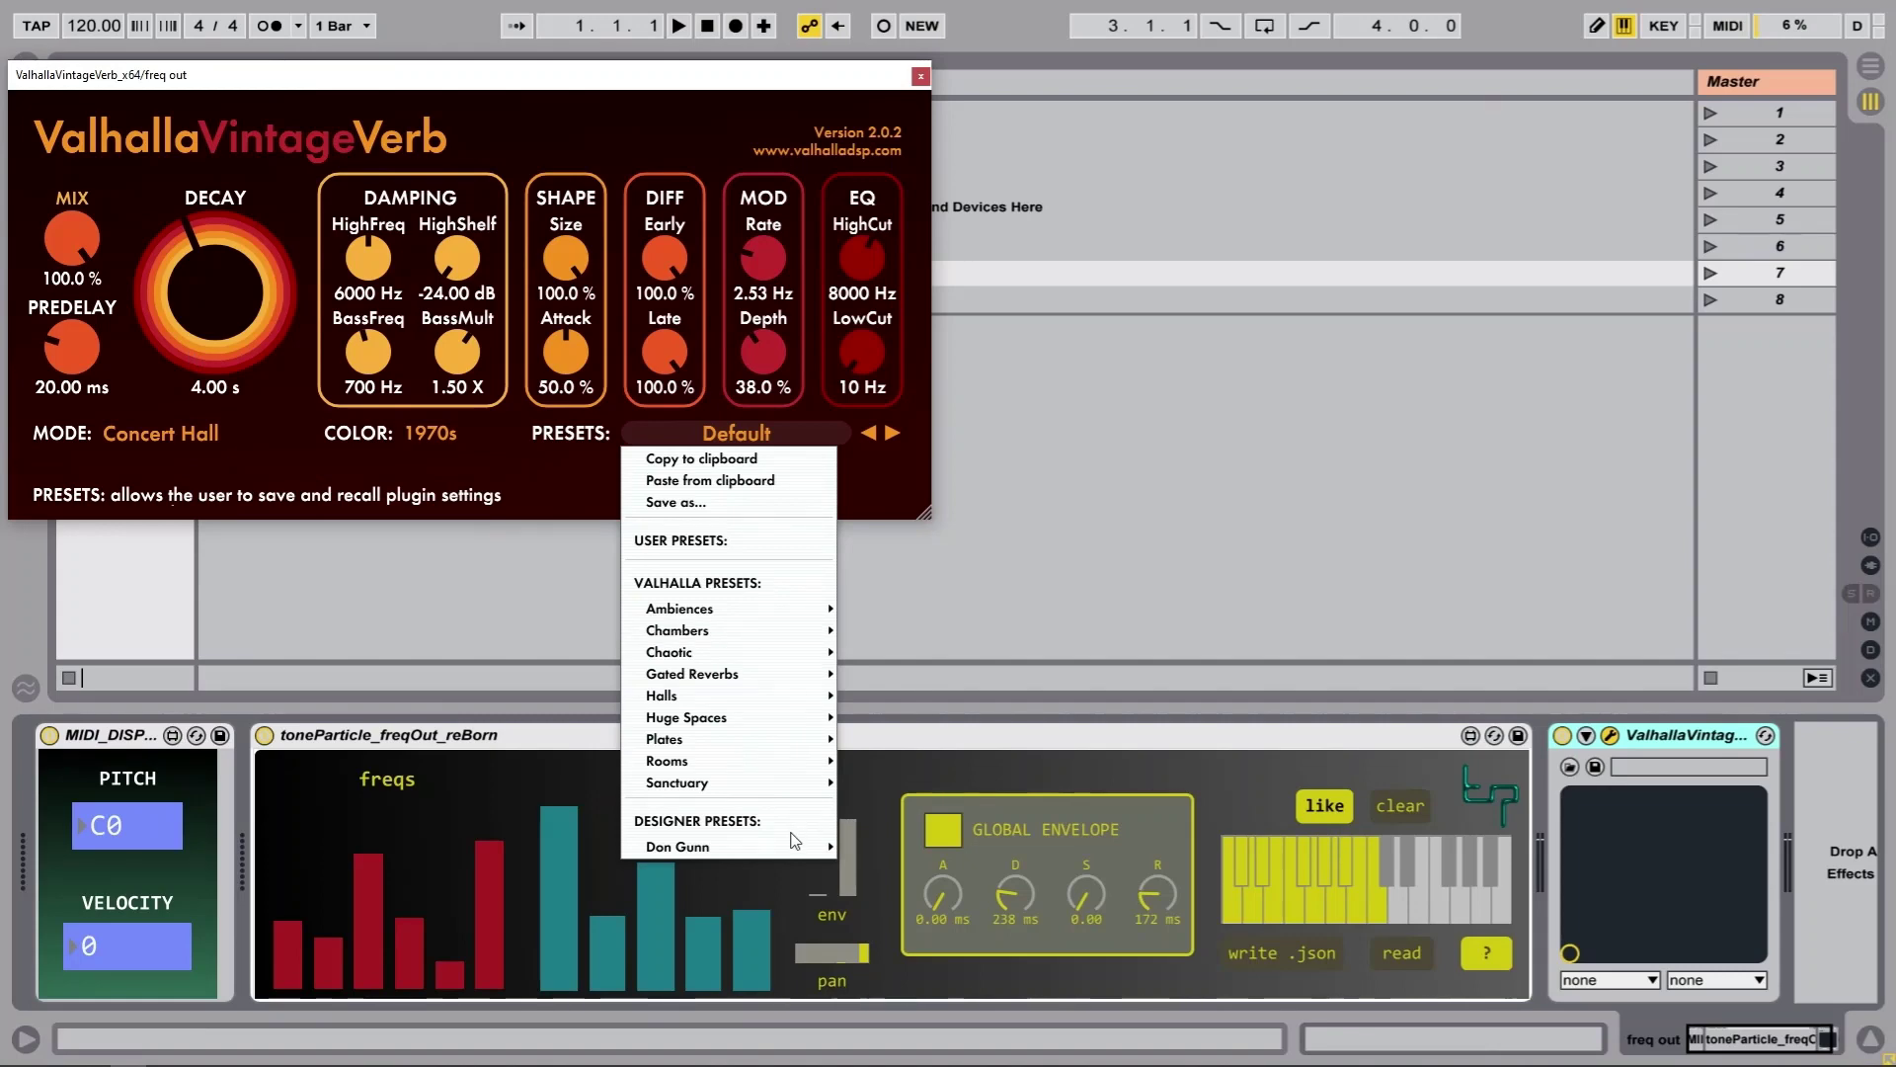
pyautogui.click(939, 732)
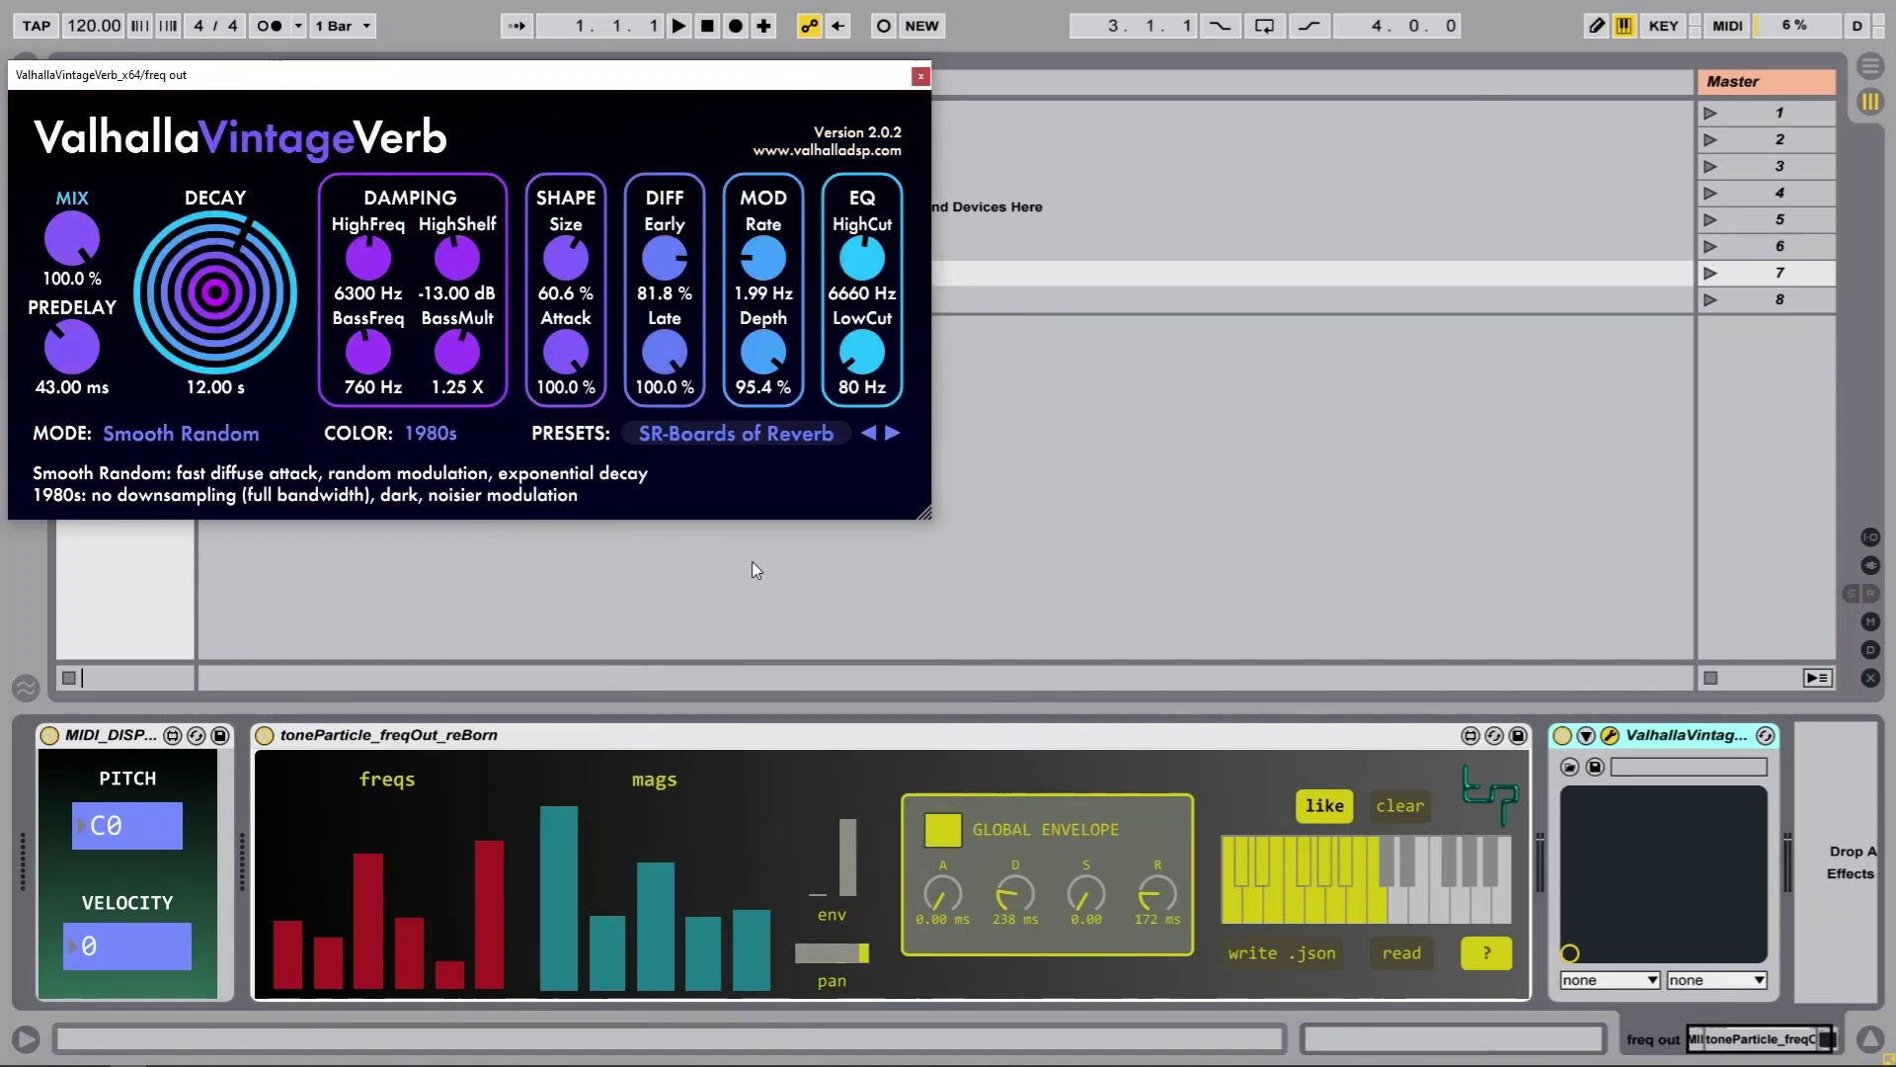
pyautogui.moveTo(72, 238); pyautogui.dragTo(122, 446)
pyautogui.click(921, 76)
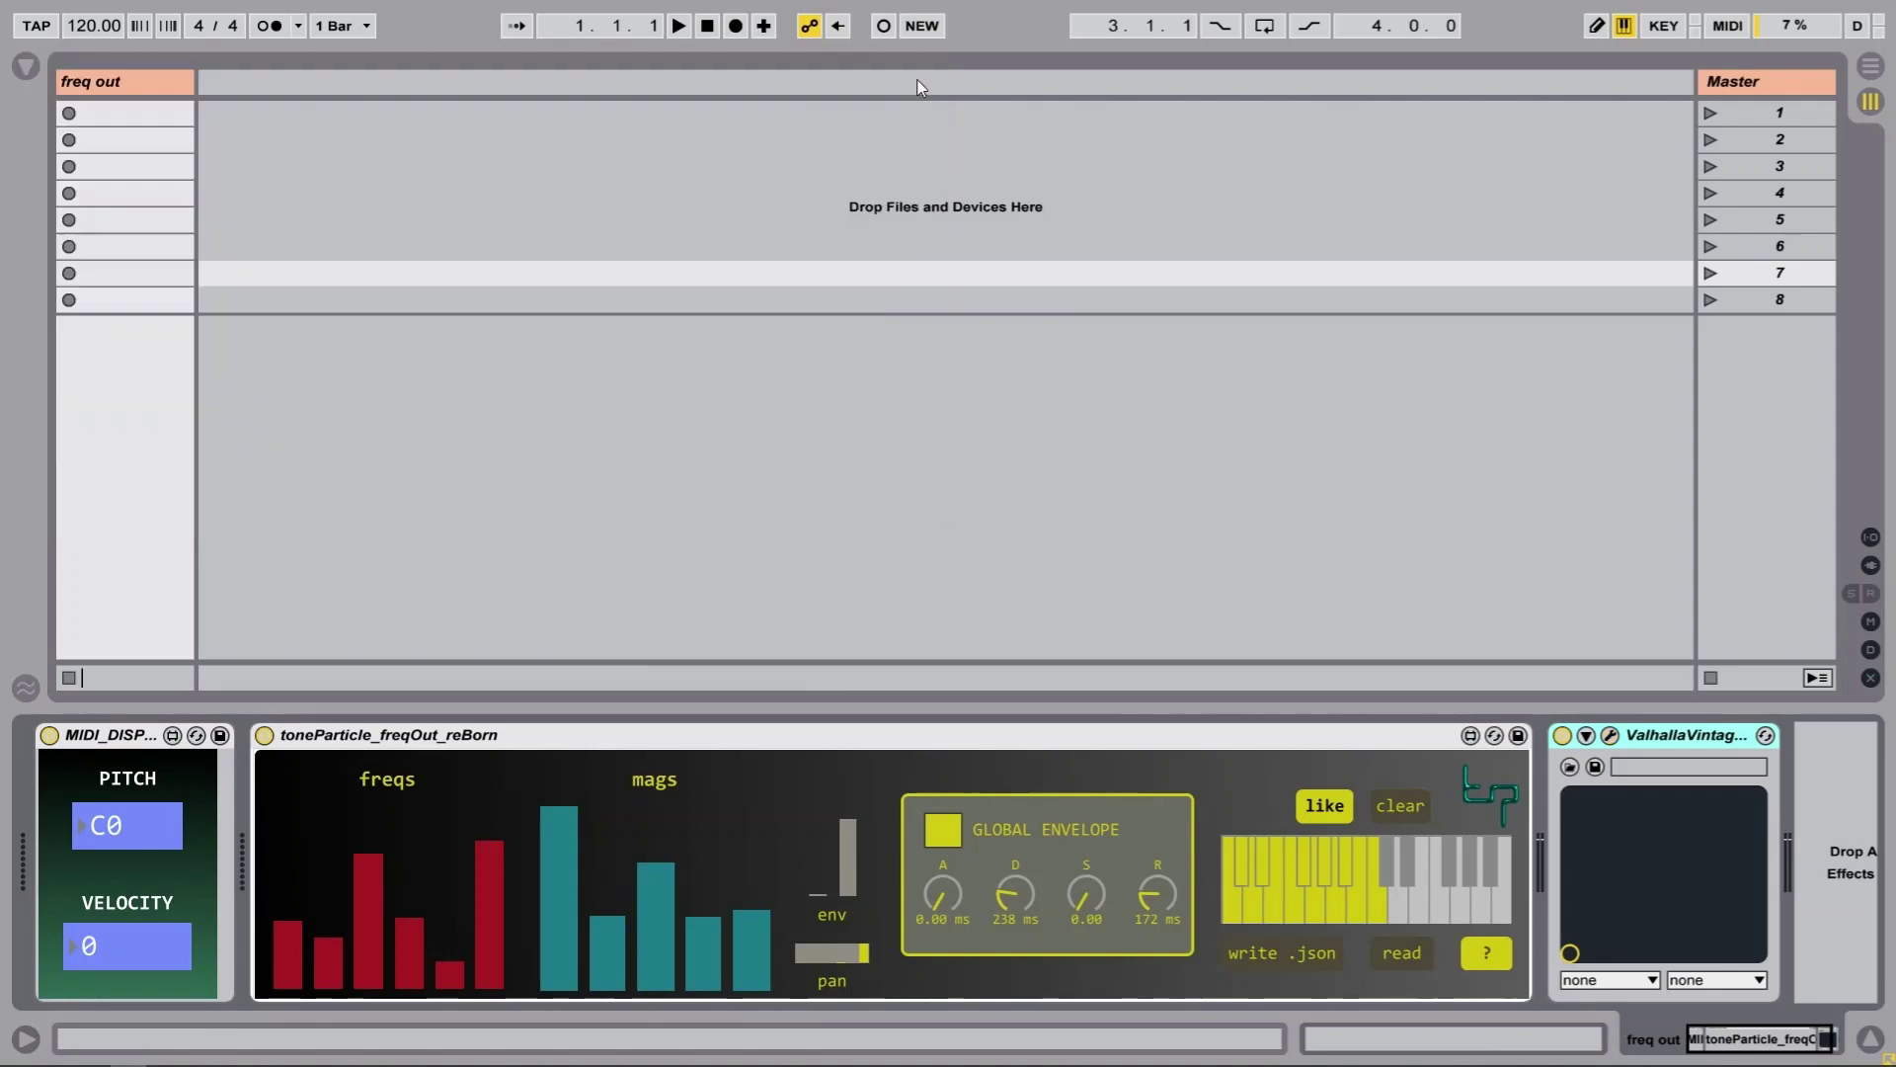
# Insert Overdrive before the Valhalla reverb and lower its dry/wet to 38 %
pyautogui.click(21, 67)
pyautogui.scroll(-4, 158, 524)
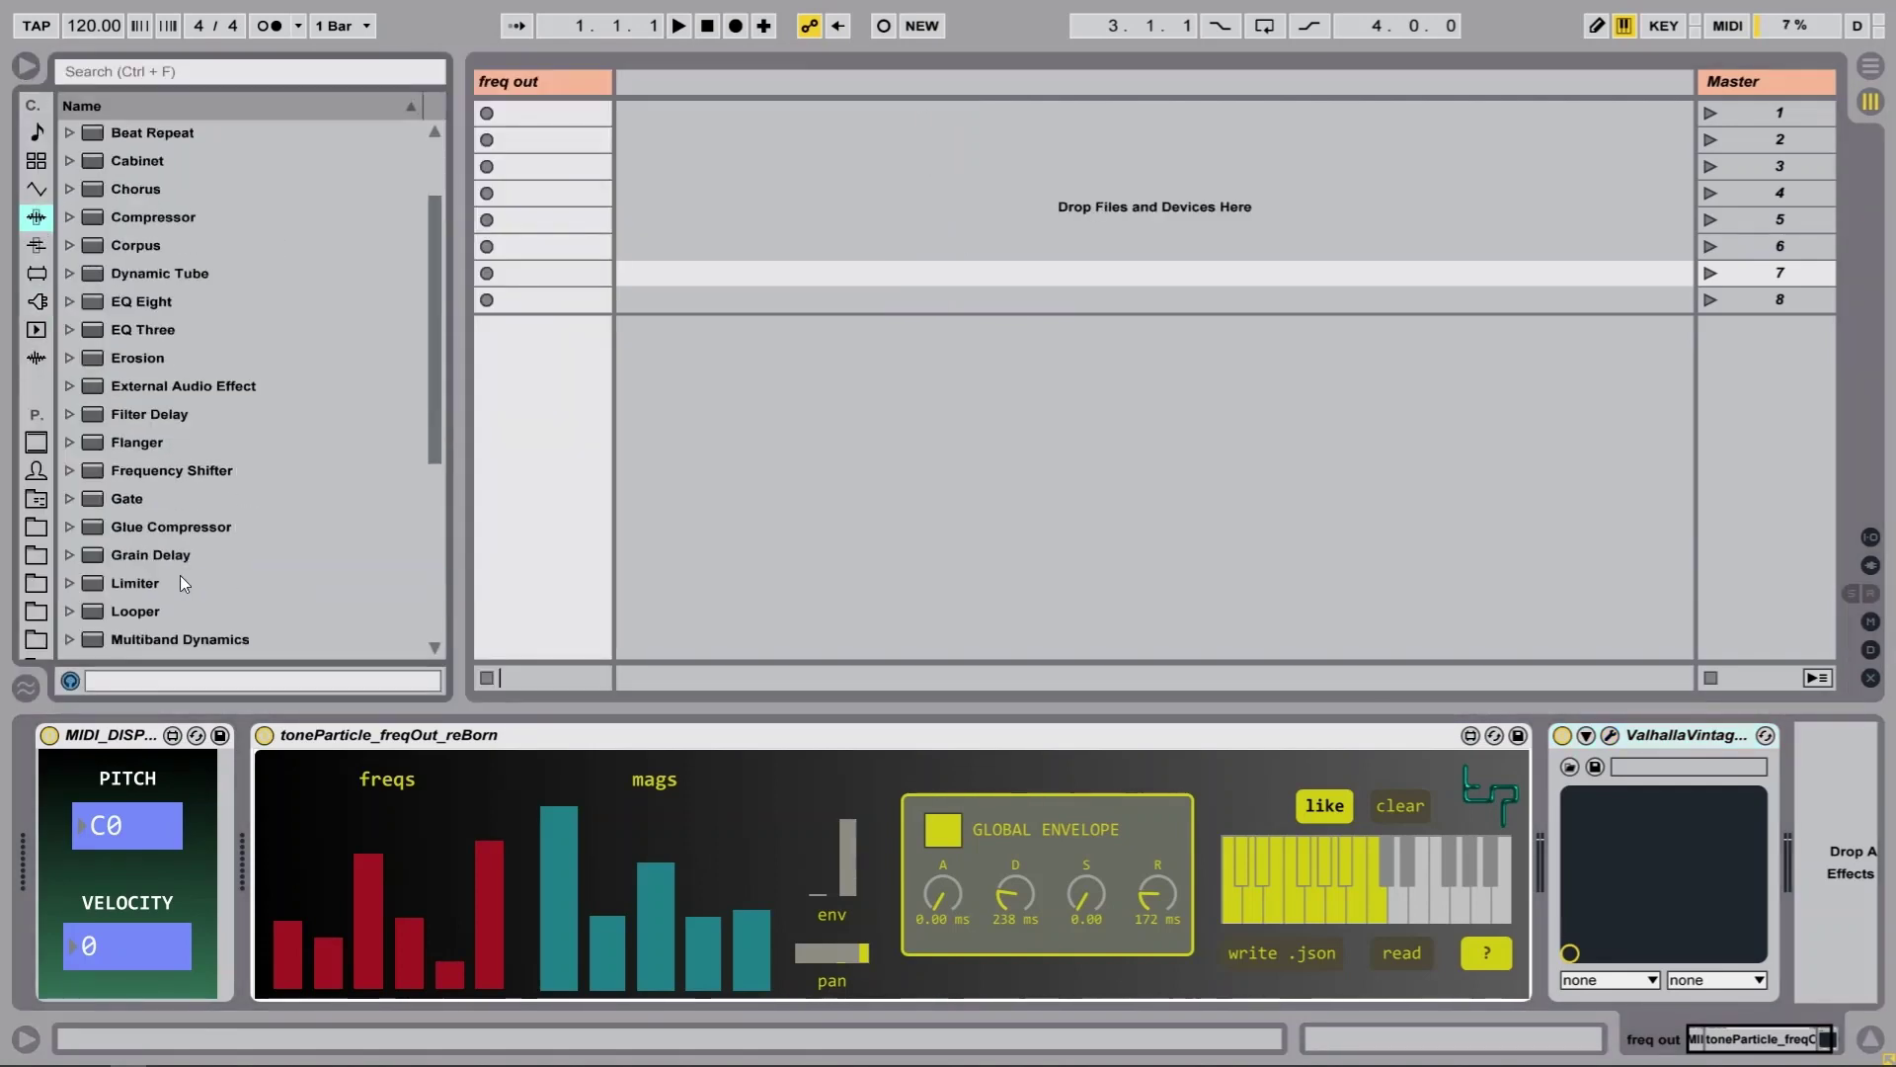
pyautogui.click(144, 557)
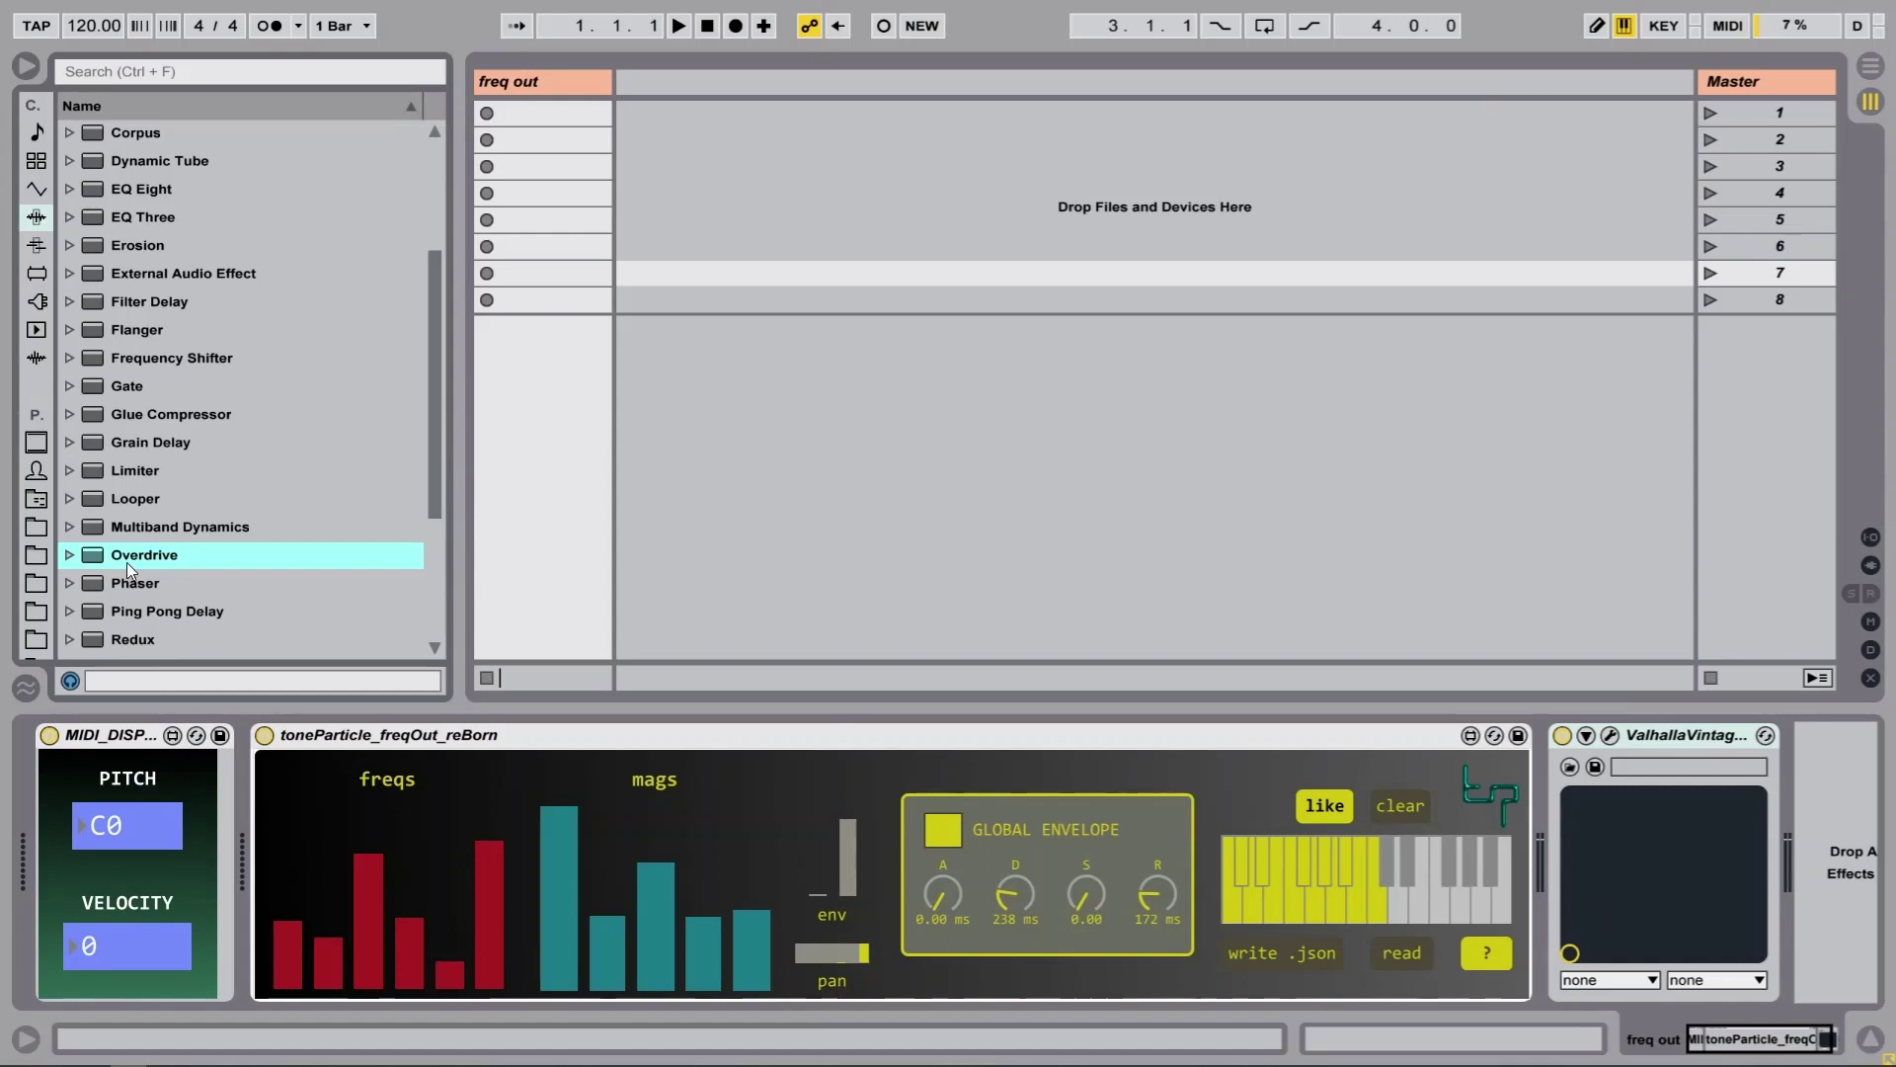
pyautogui.moveTo(128, 570); pyautogui.dragTo(1559, 900)
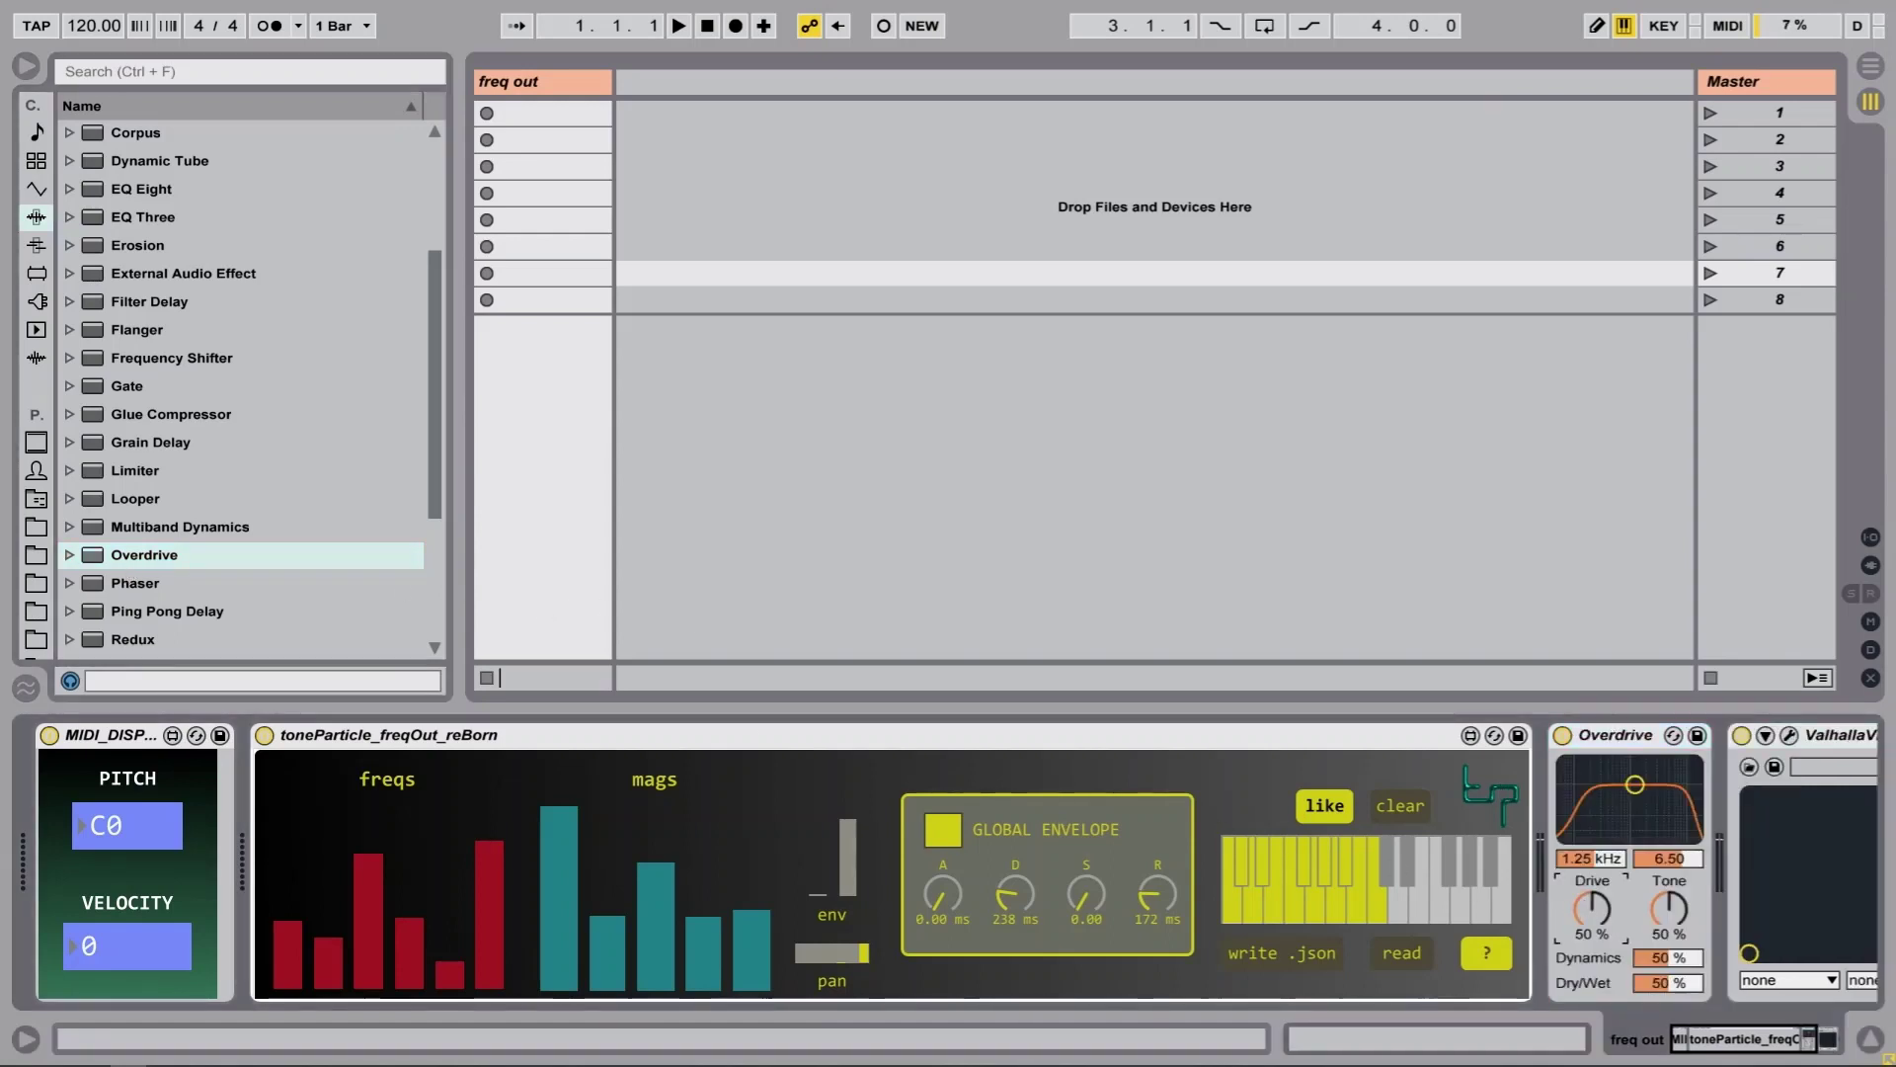
pyautogui.moveTo(1644, 975); pyautogui.dragTo(1644, 987)
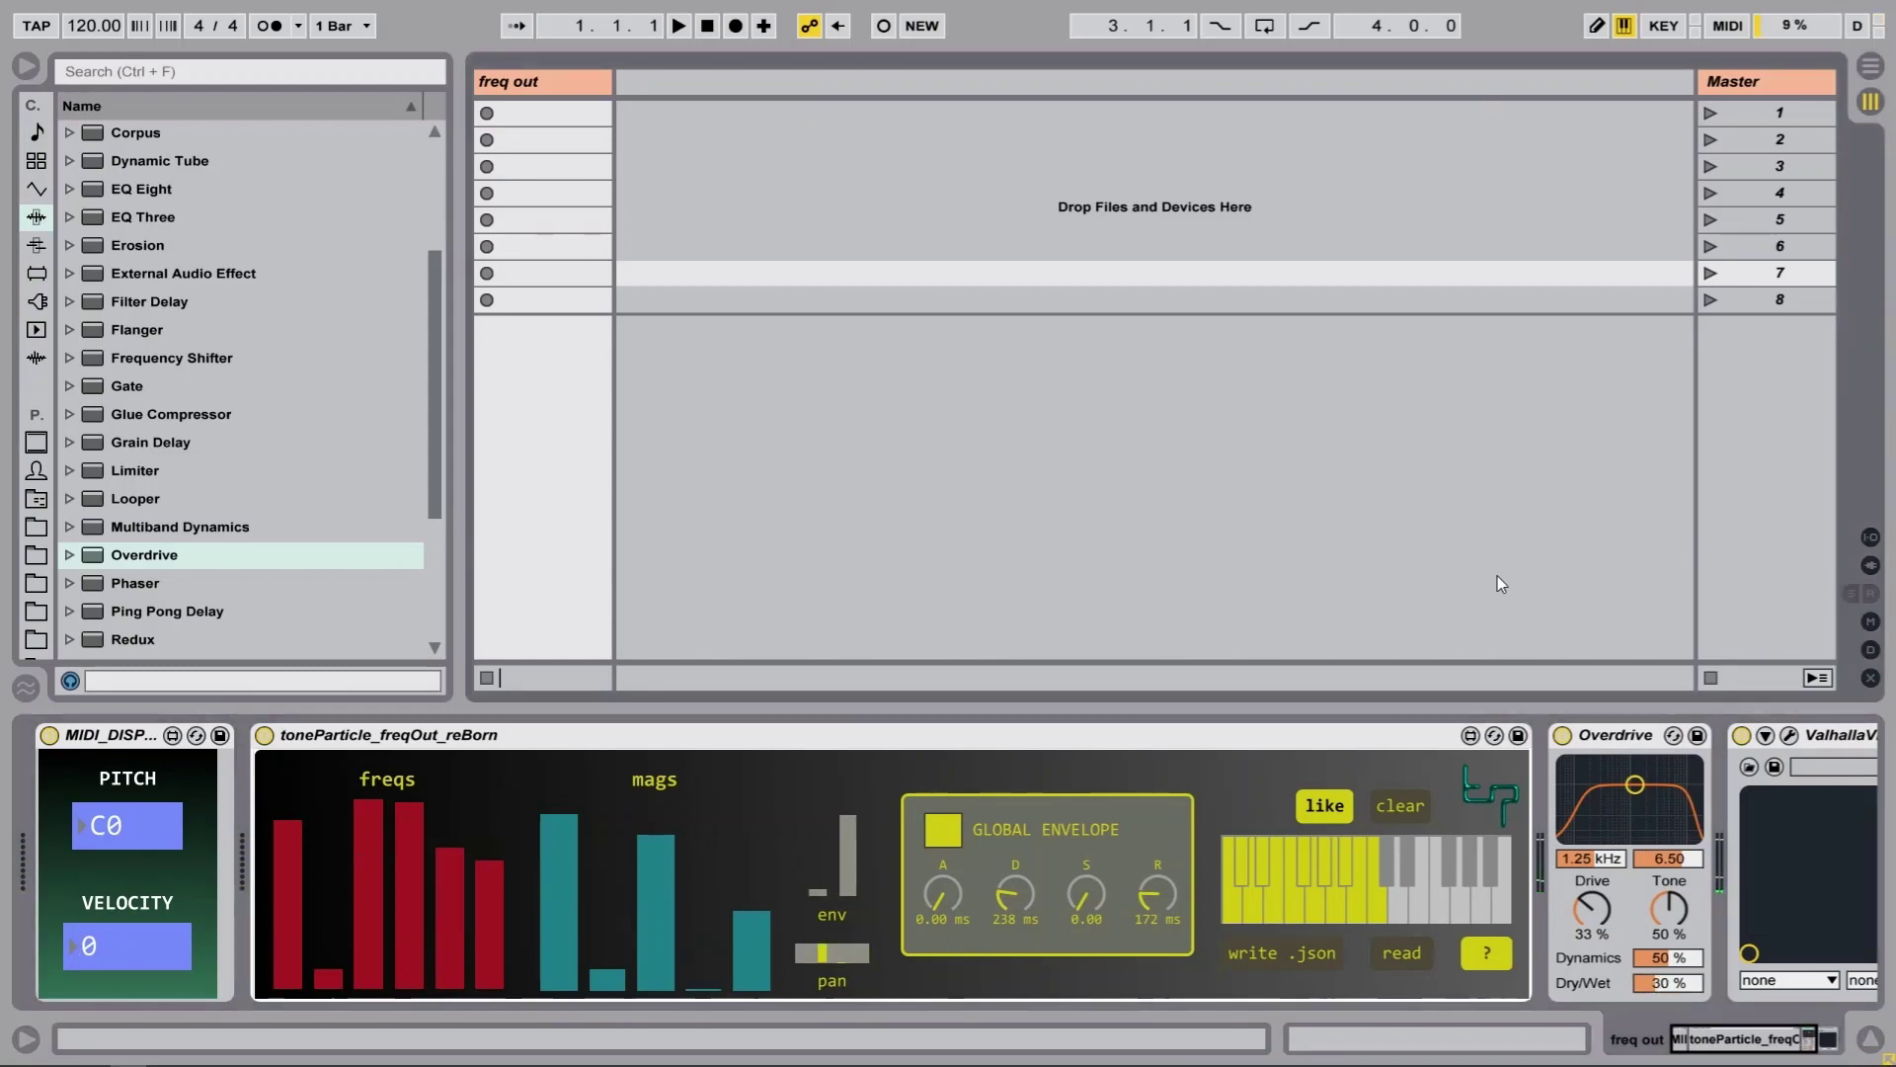
pyautogui.press('z')
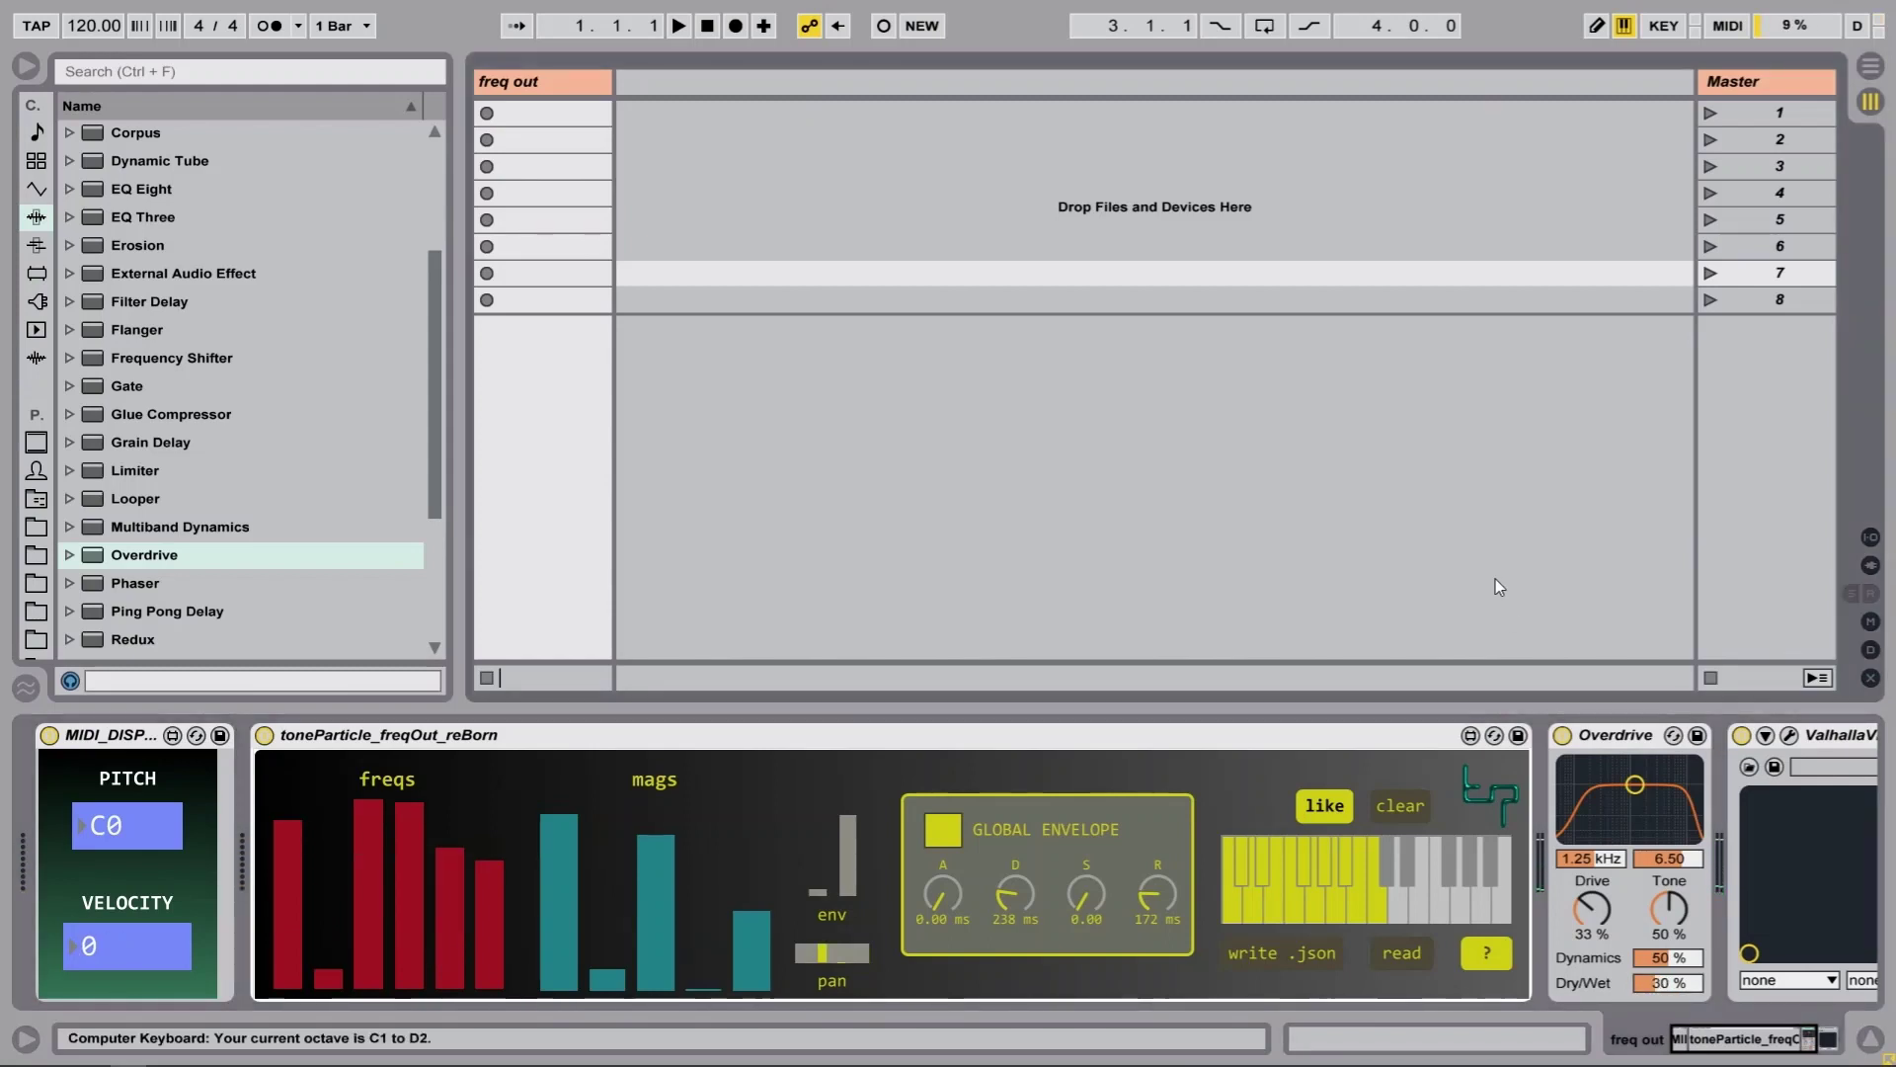
pyautogui.click(26, 66)
# Create an empty MIDI clip in freq out slot 1, enlarge the note editor, and start it playing
pyautogui.doubleClick(143, 110)
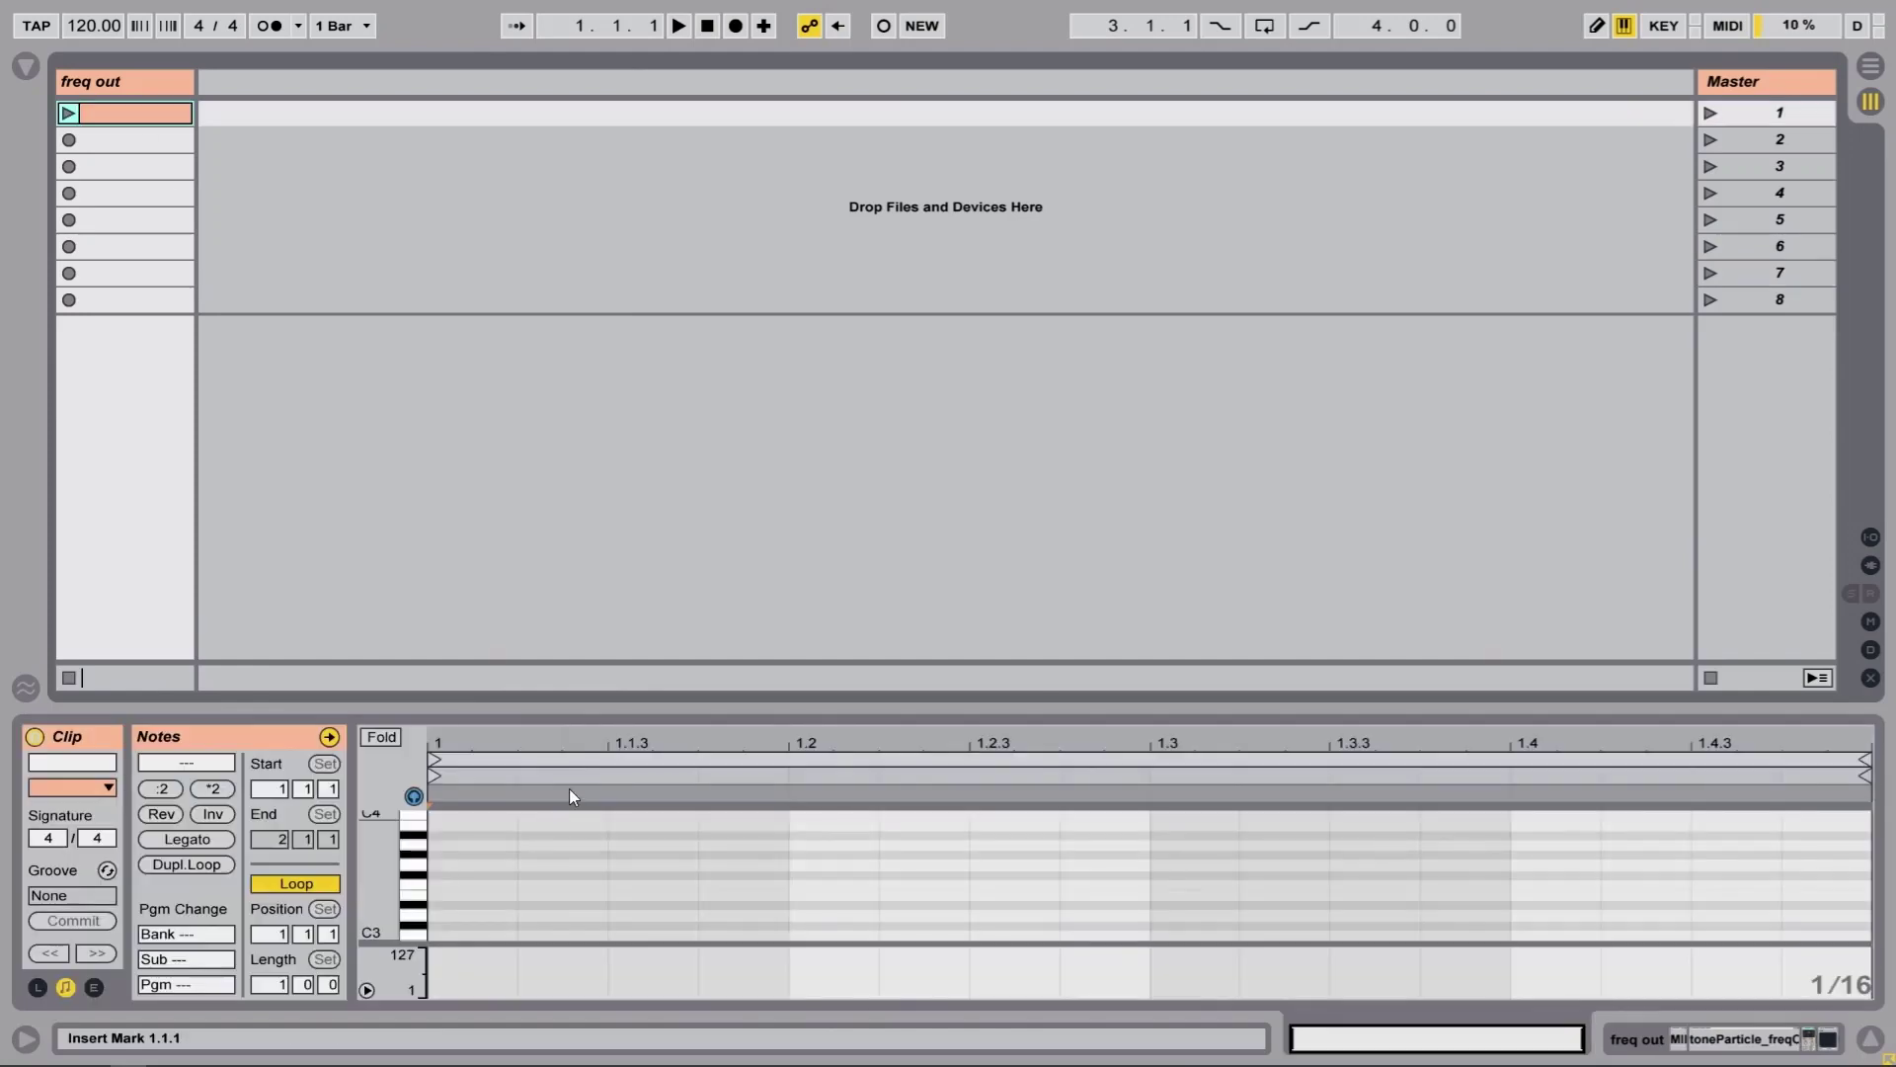
pyautogui.moveTo(572, 707); pyautogui.dragTo(572, 59)
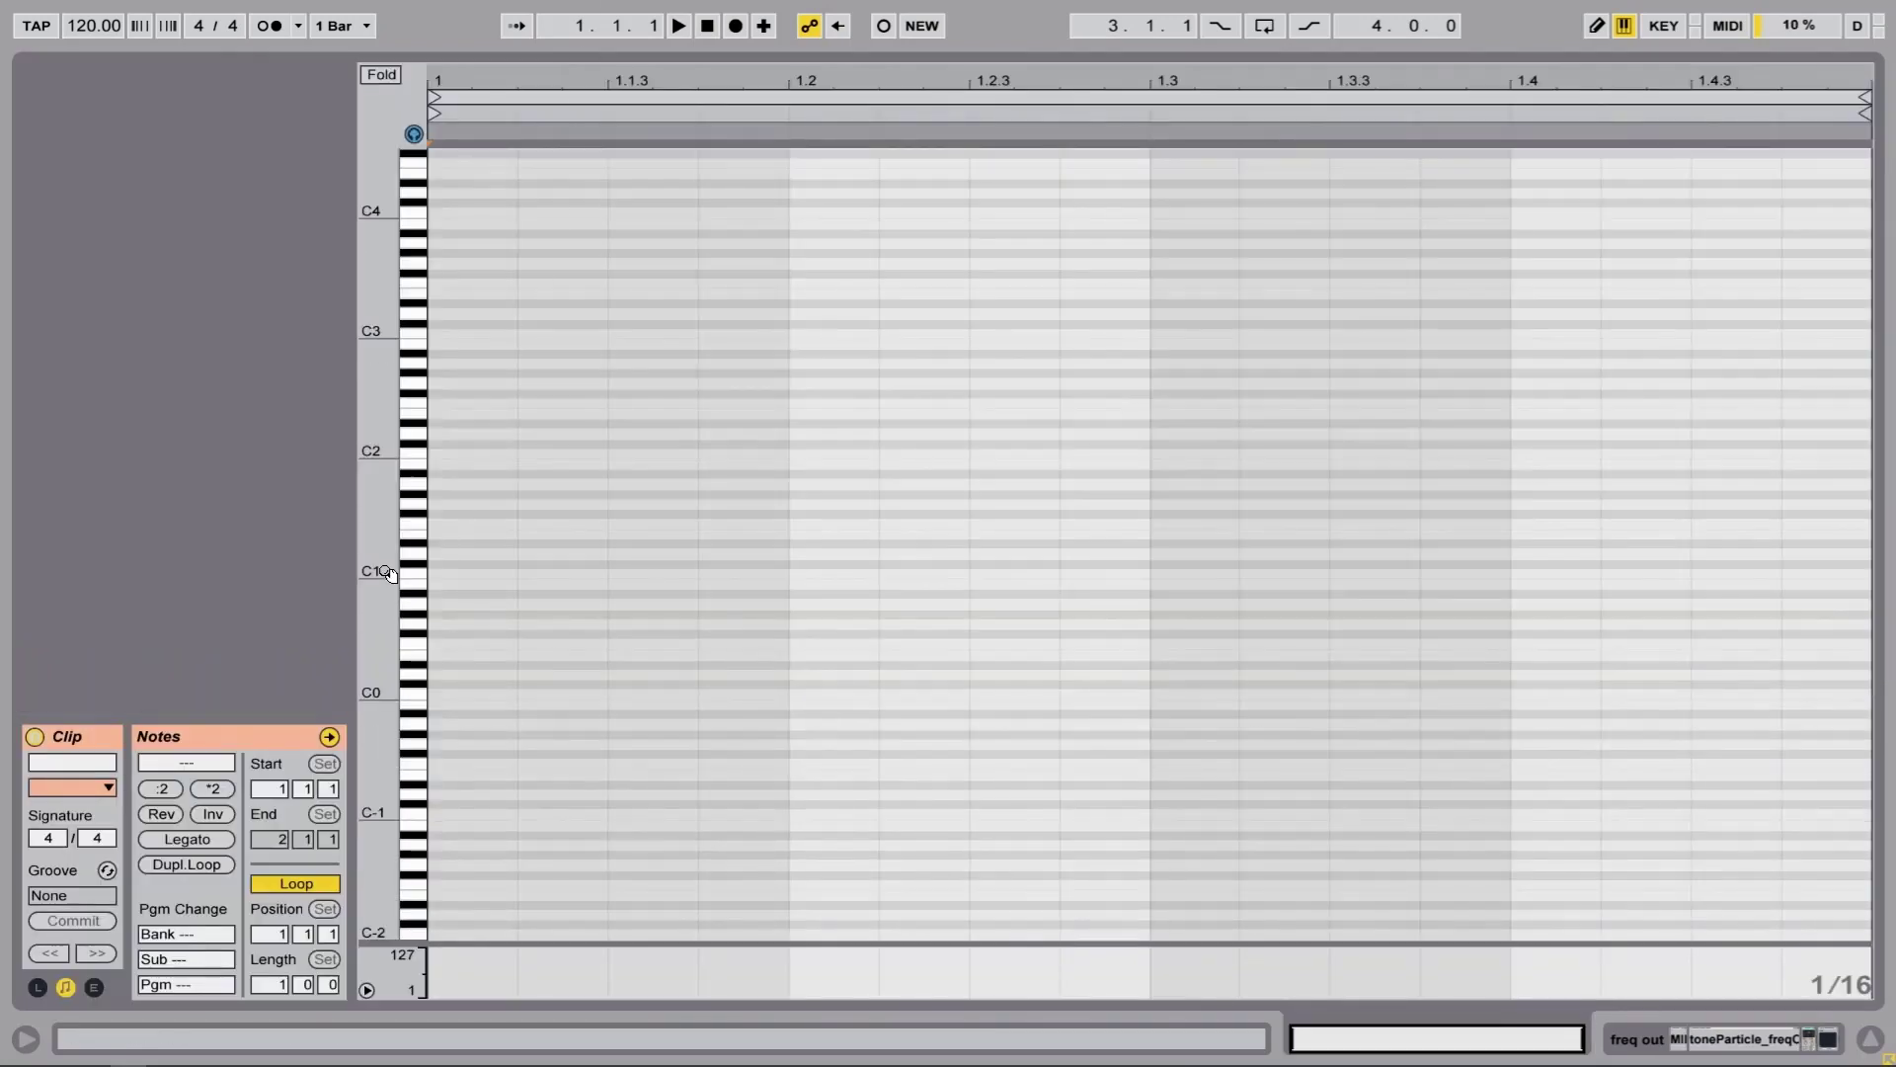
pyautogui.moveTo(420, 630); pyautogui.dragTo(494, 629)
pyautogui.moveTo(716, 51); pyautogui.dragTo(642, 88)
pyautogui.click(69, 113)
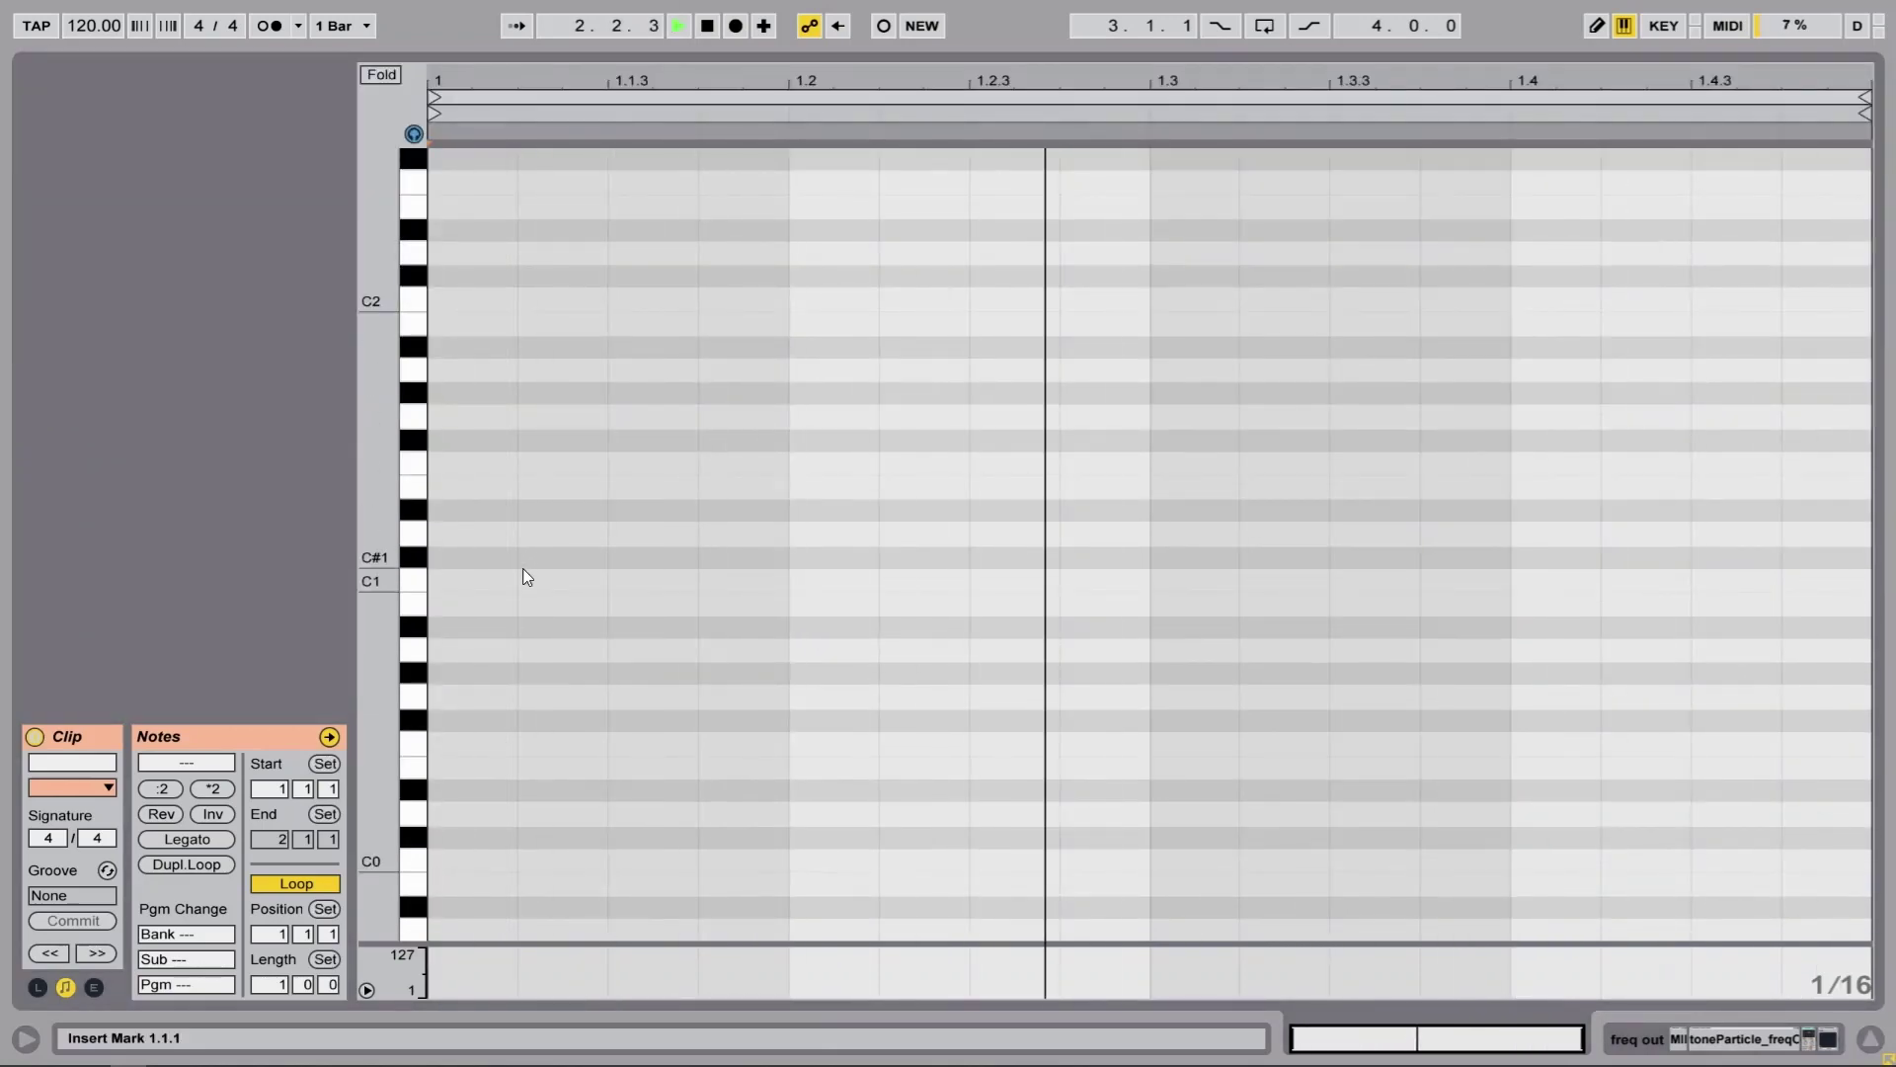
# Add notes C1, G1, A#1 (lower velocity), C2 and A1 to the clip
pyautogui.doubleClick(447, 582)
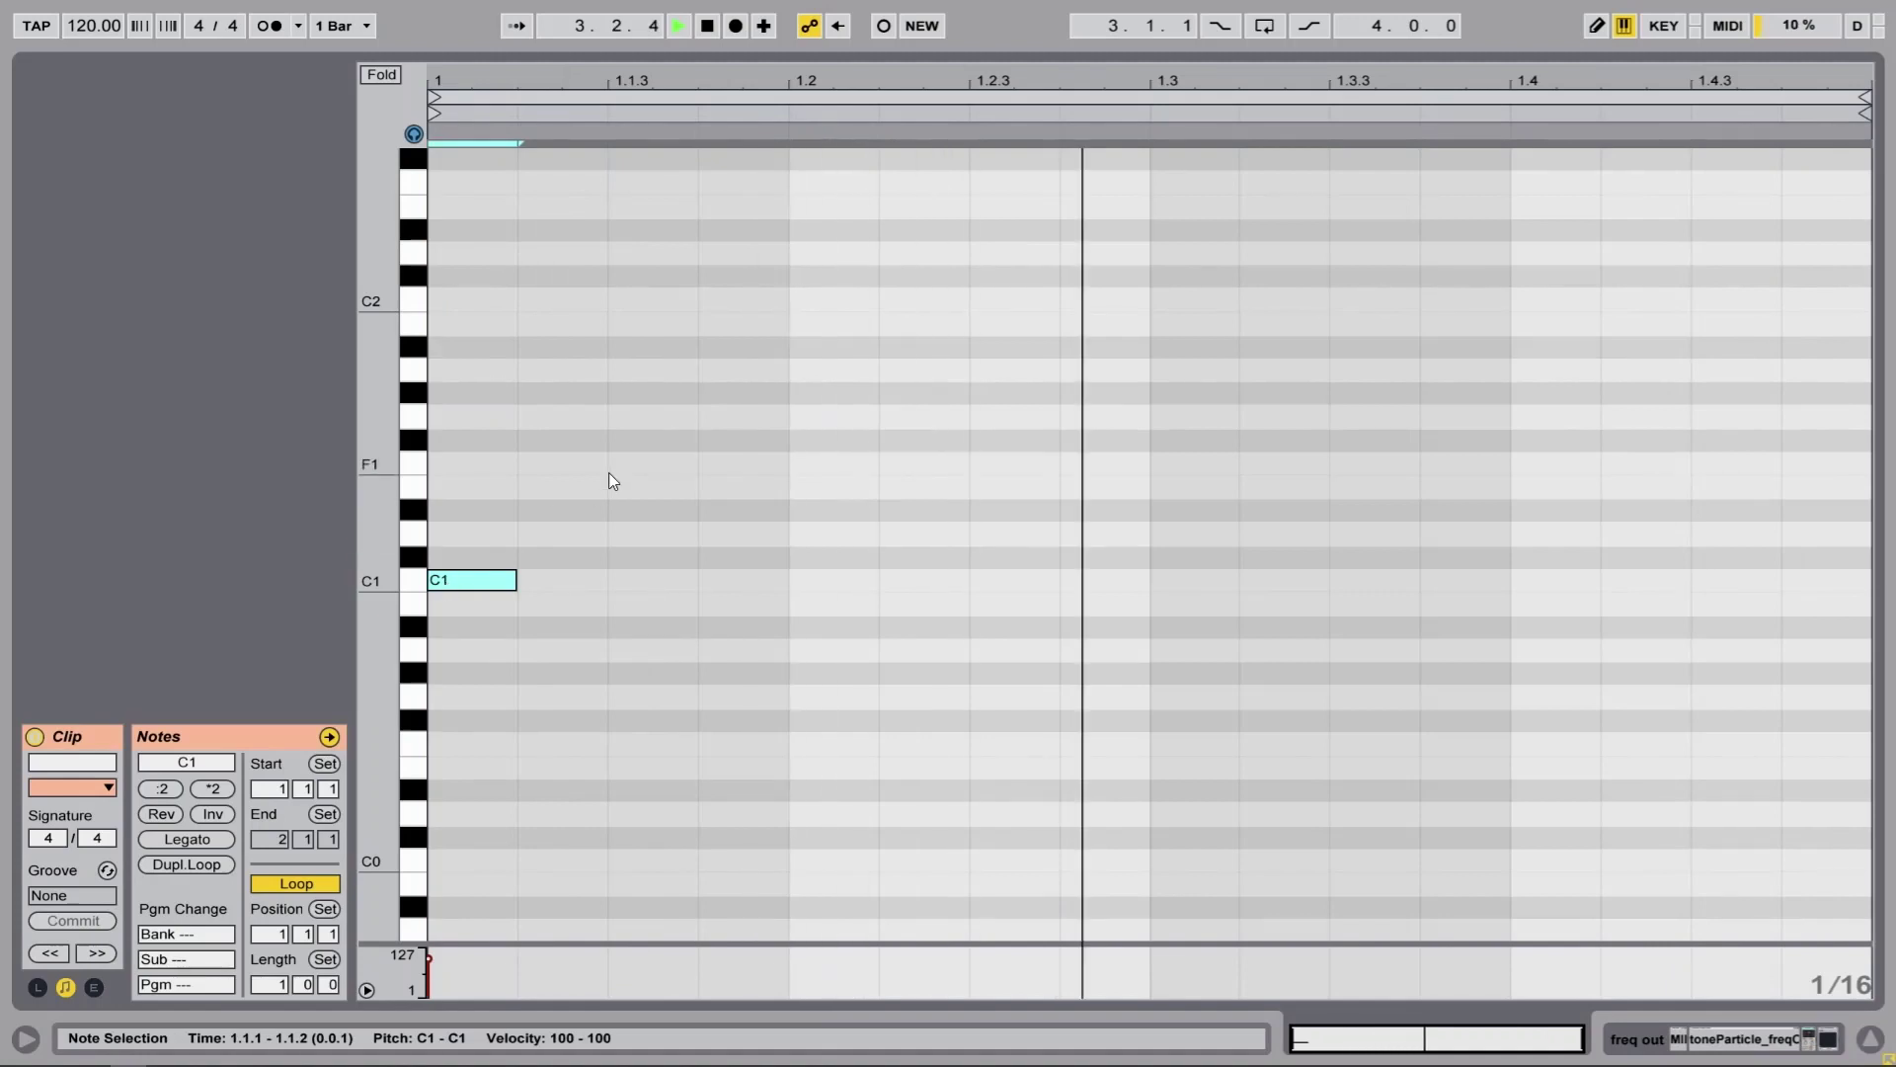
pyautogui.click(746, 429)
pyautogui.doubleClick(744, 419)
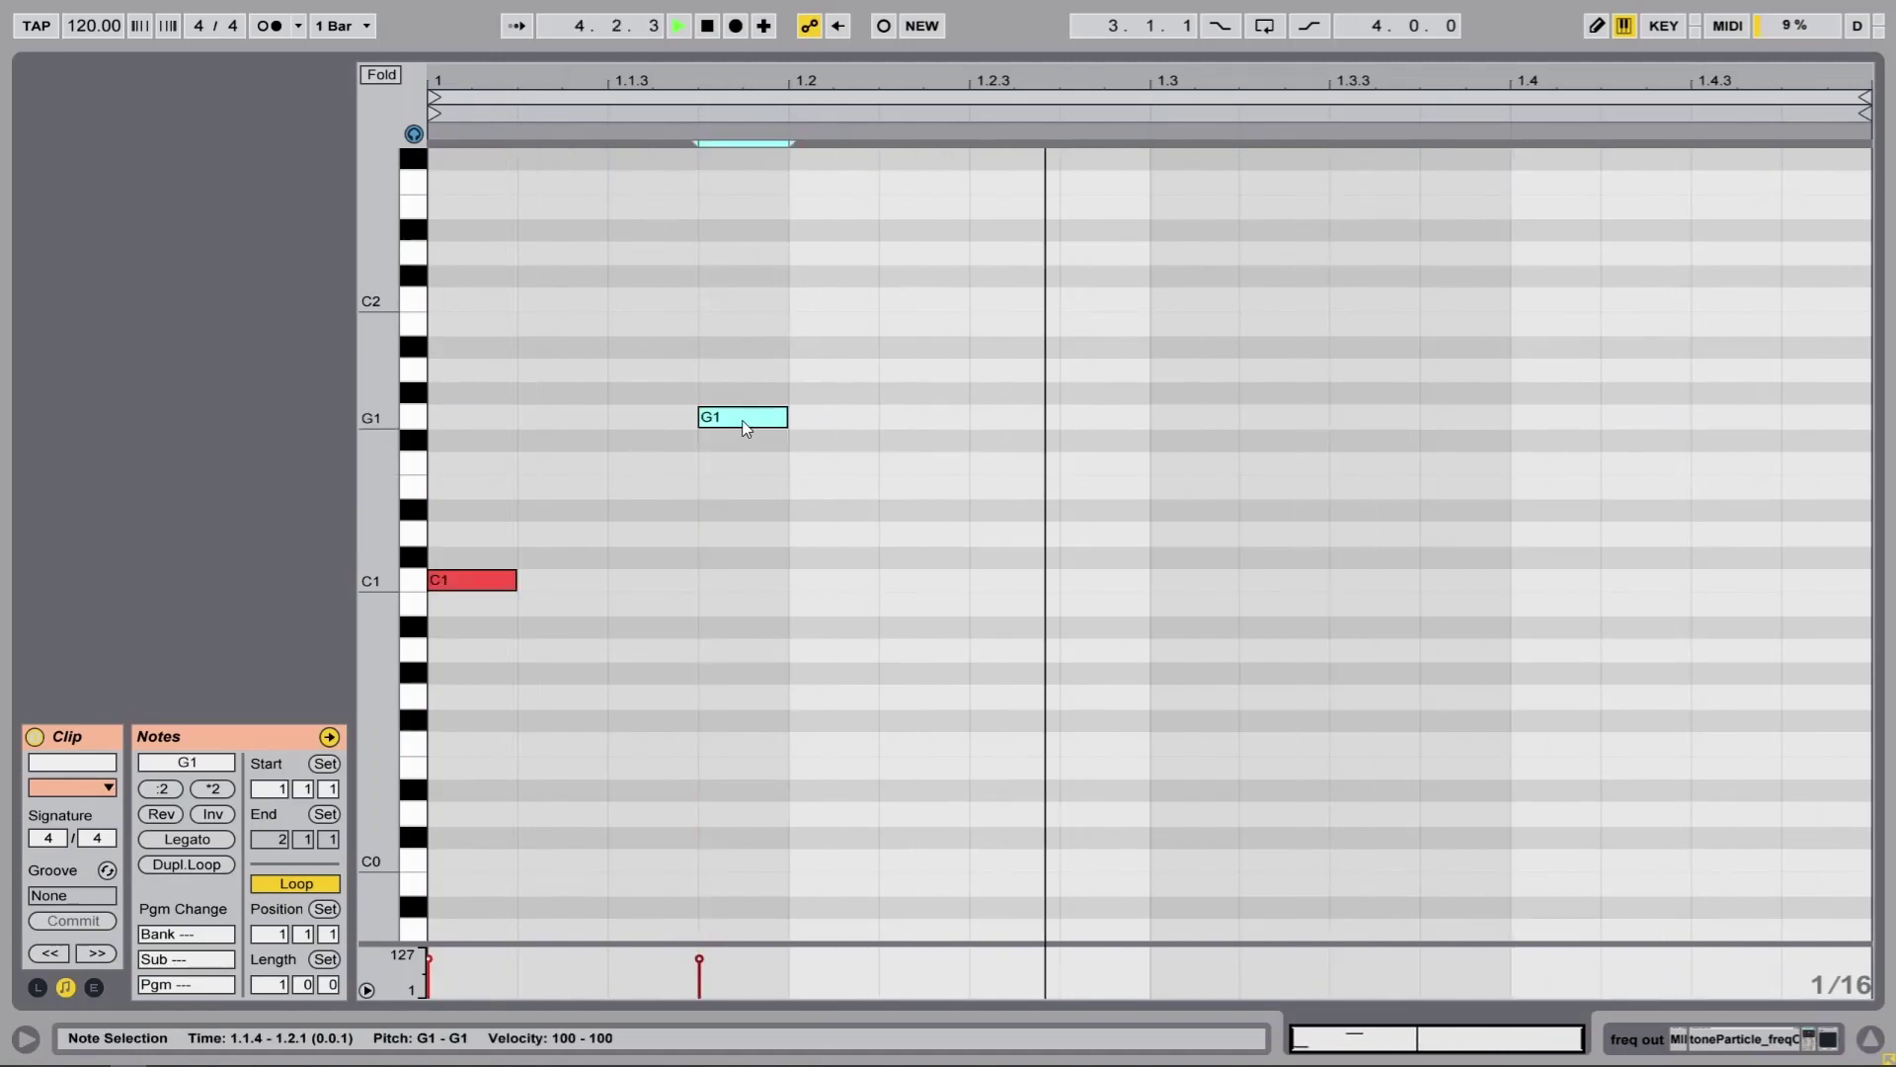
pyautogui.doubleClick(1086, 347)
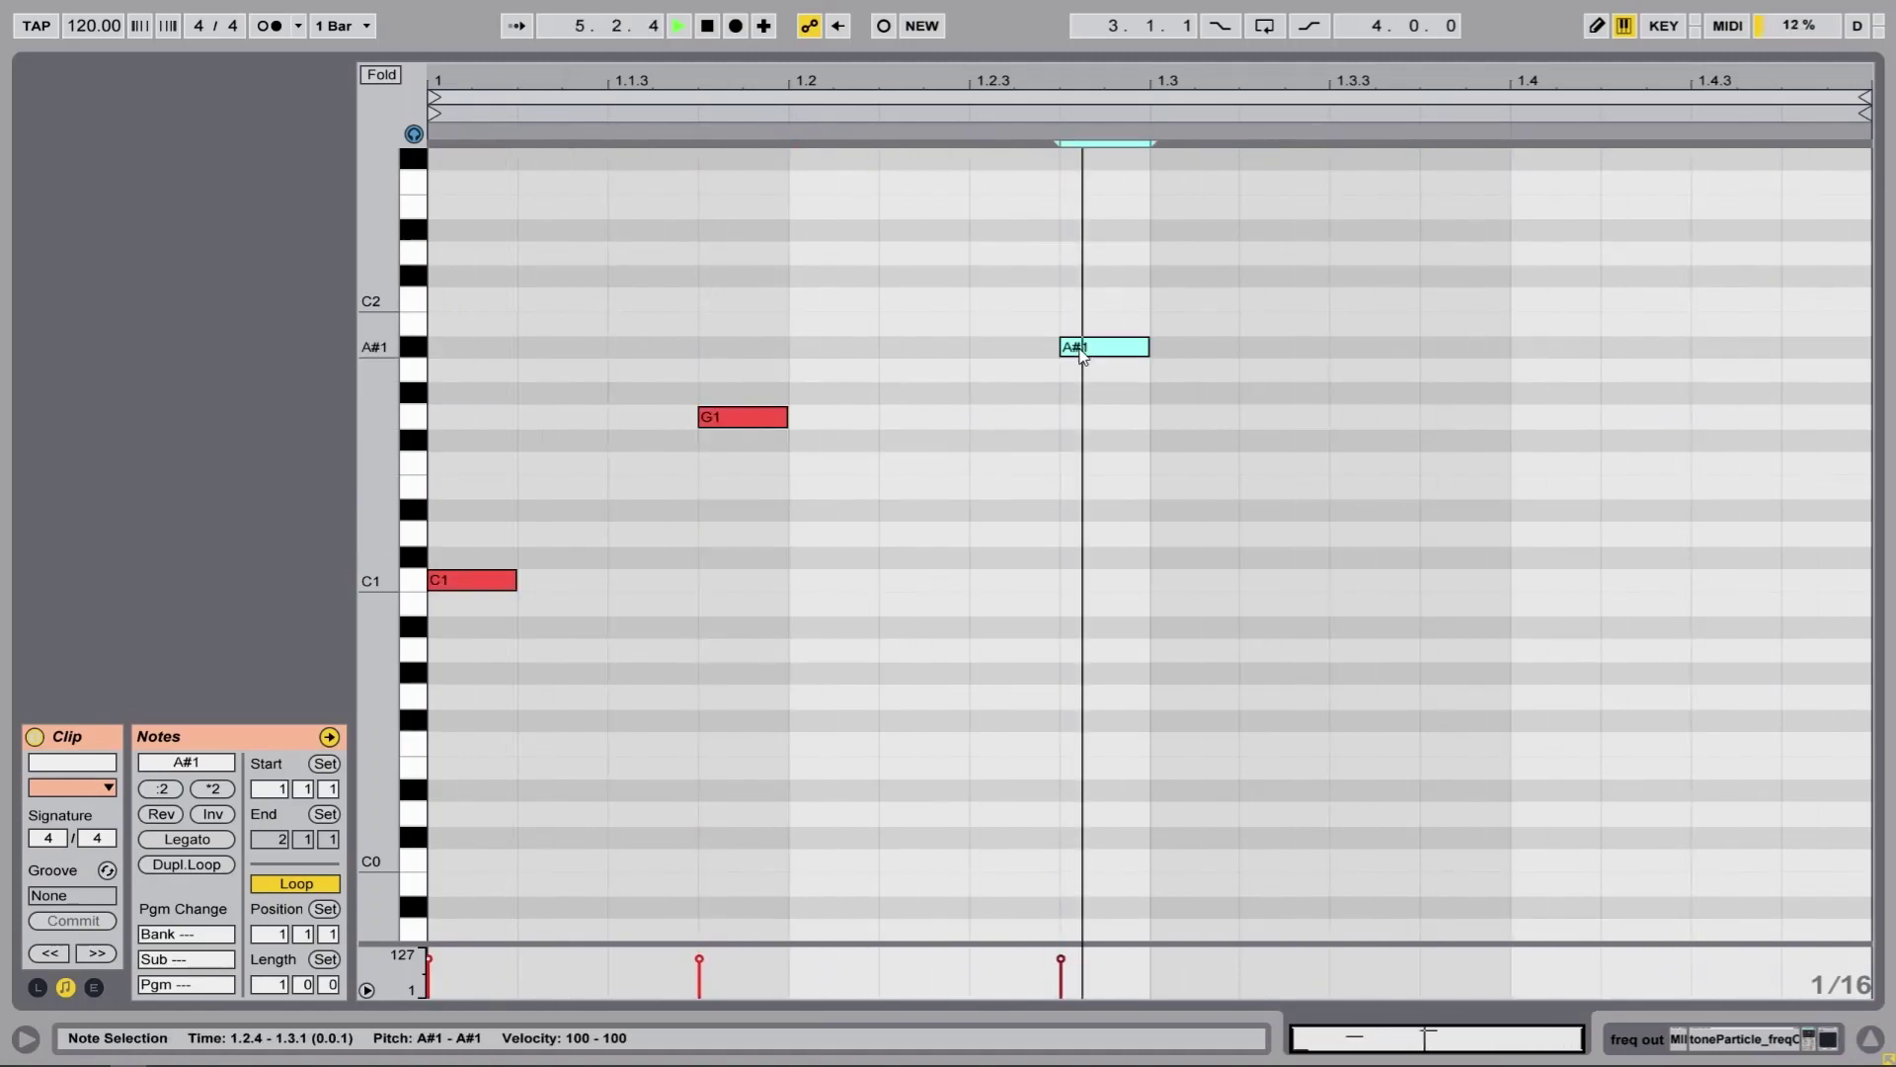
pyautogui.click(1061, 949)
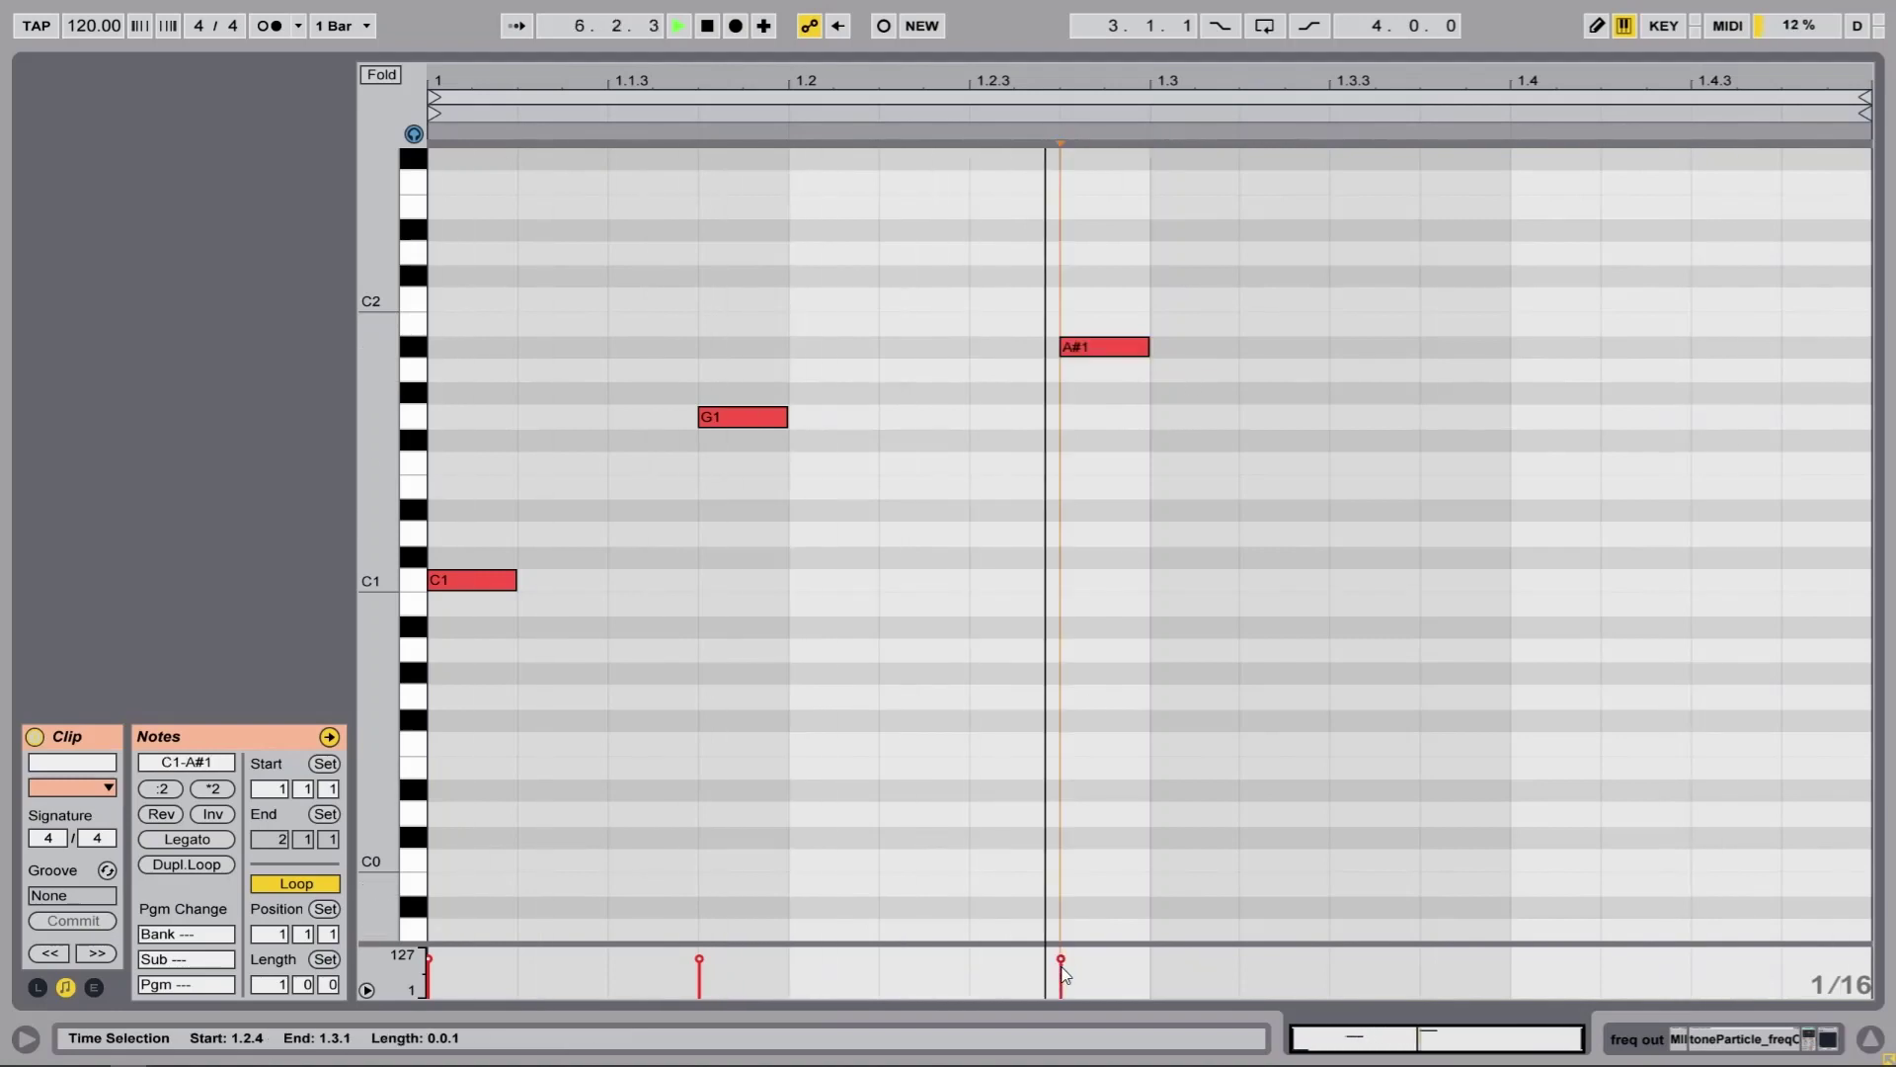
pyautogui.moveTo(1062, 958); pyautogui.dragTo(1061, 988)
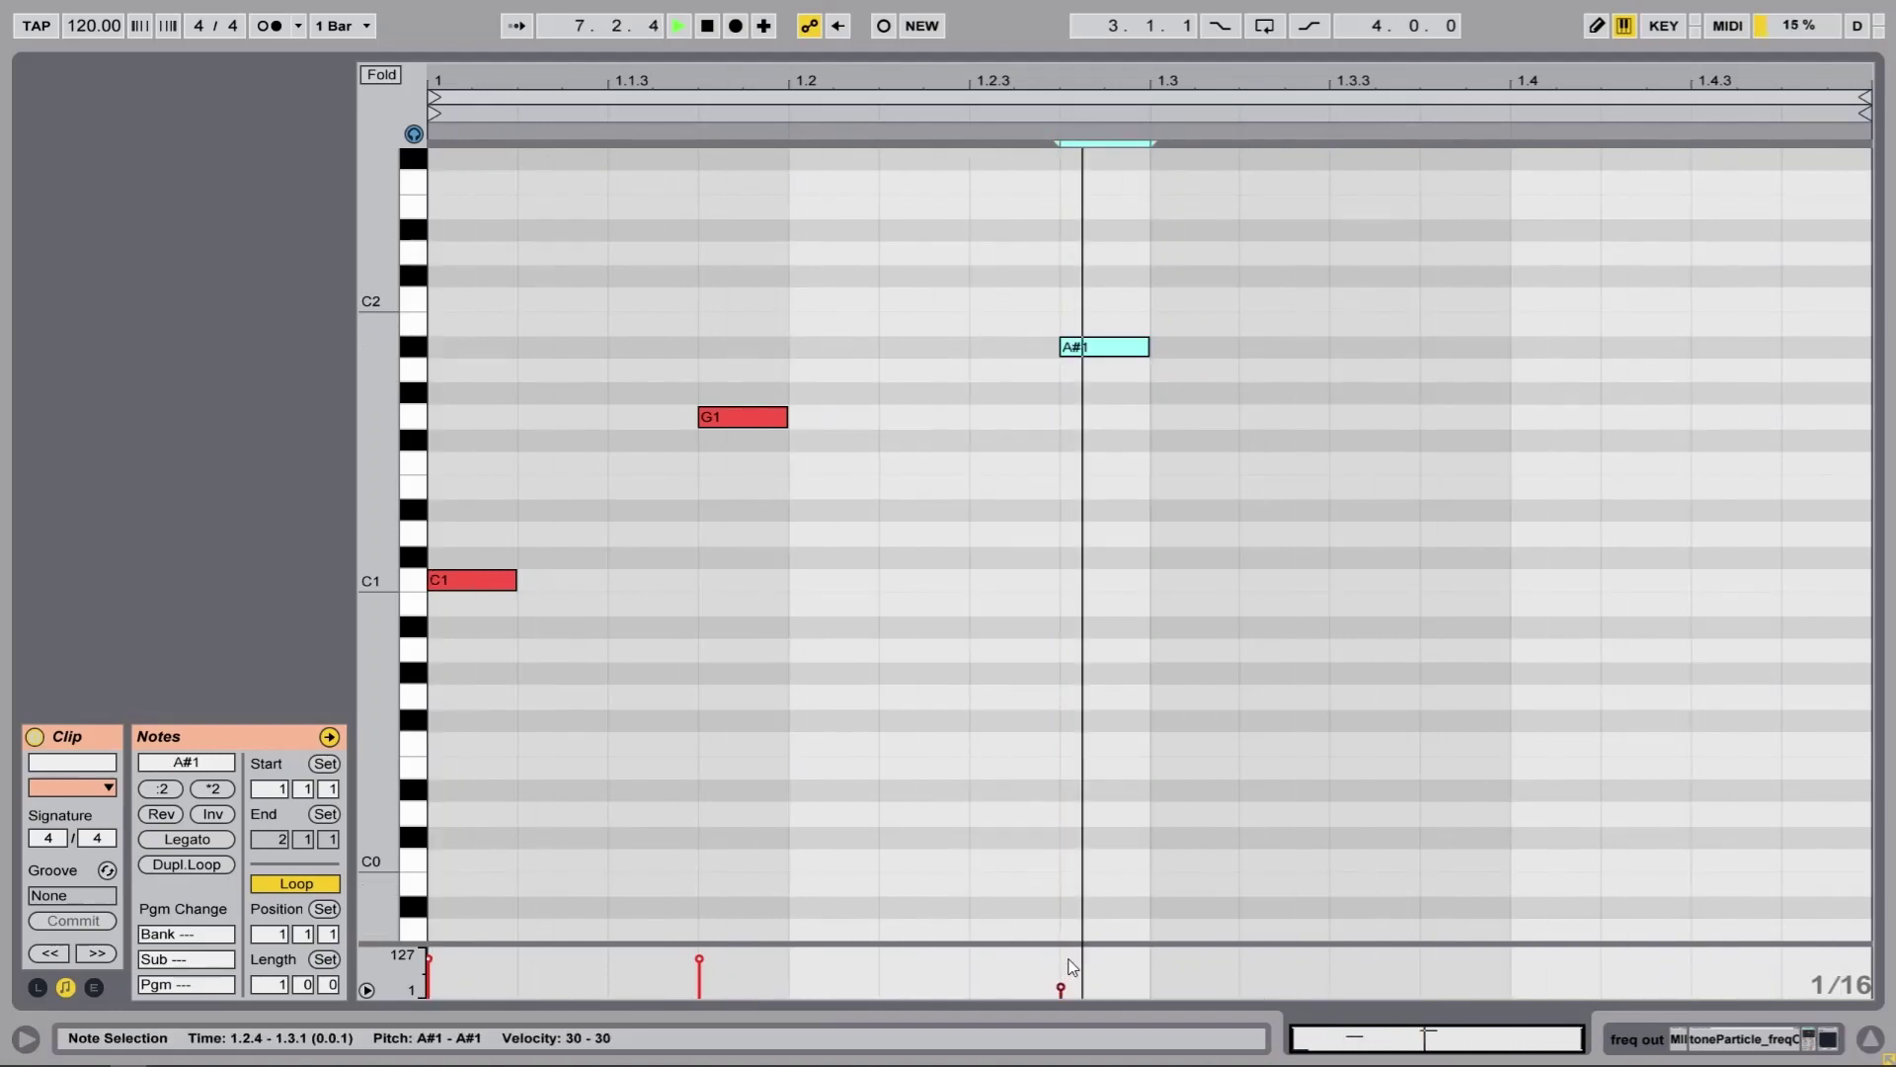
pyautogui.doubleClick(1274, 299)
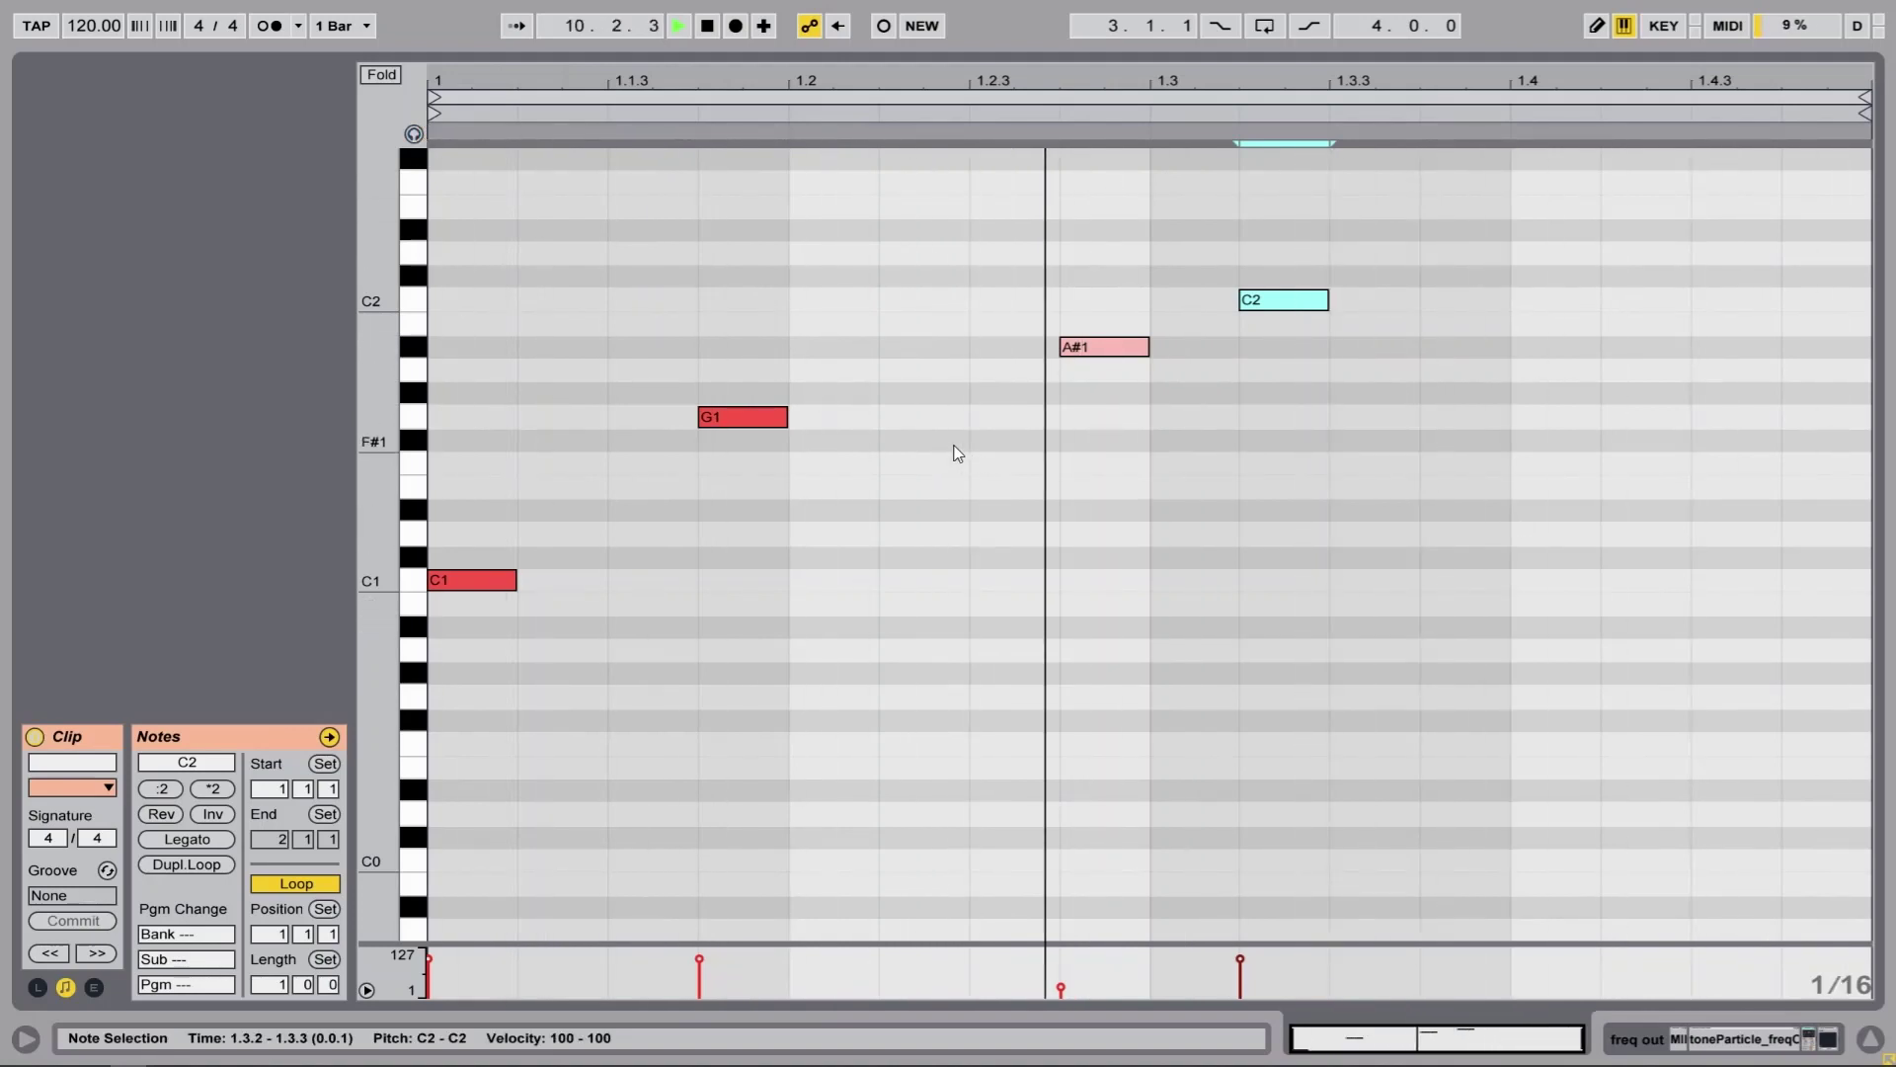
pyautogui.doubleClick(932, 371)
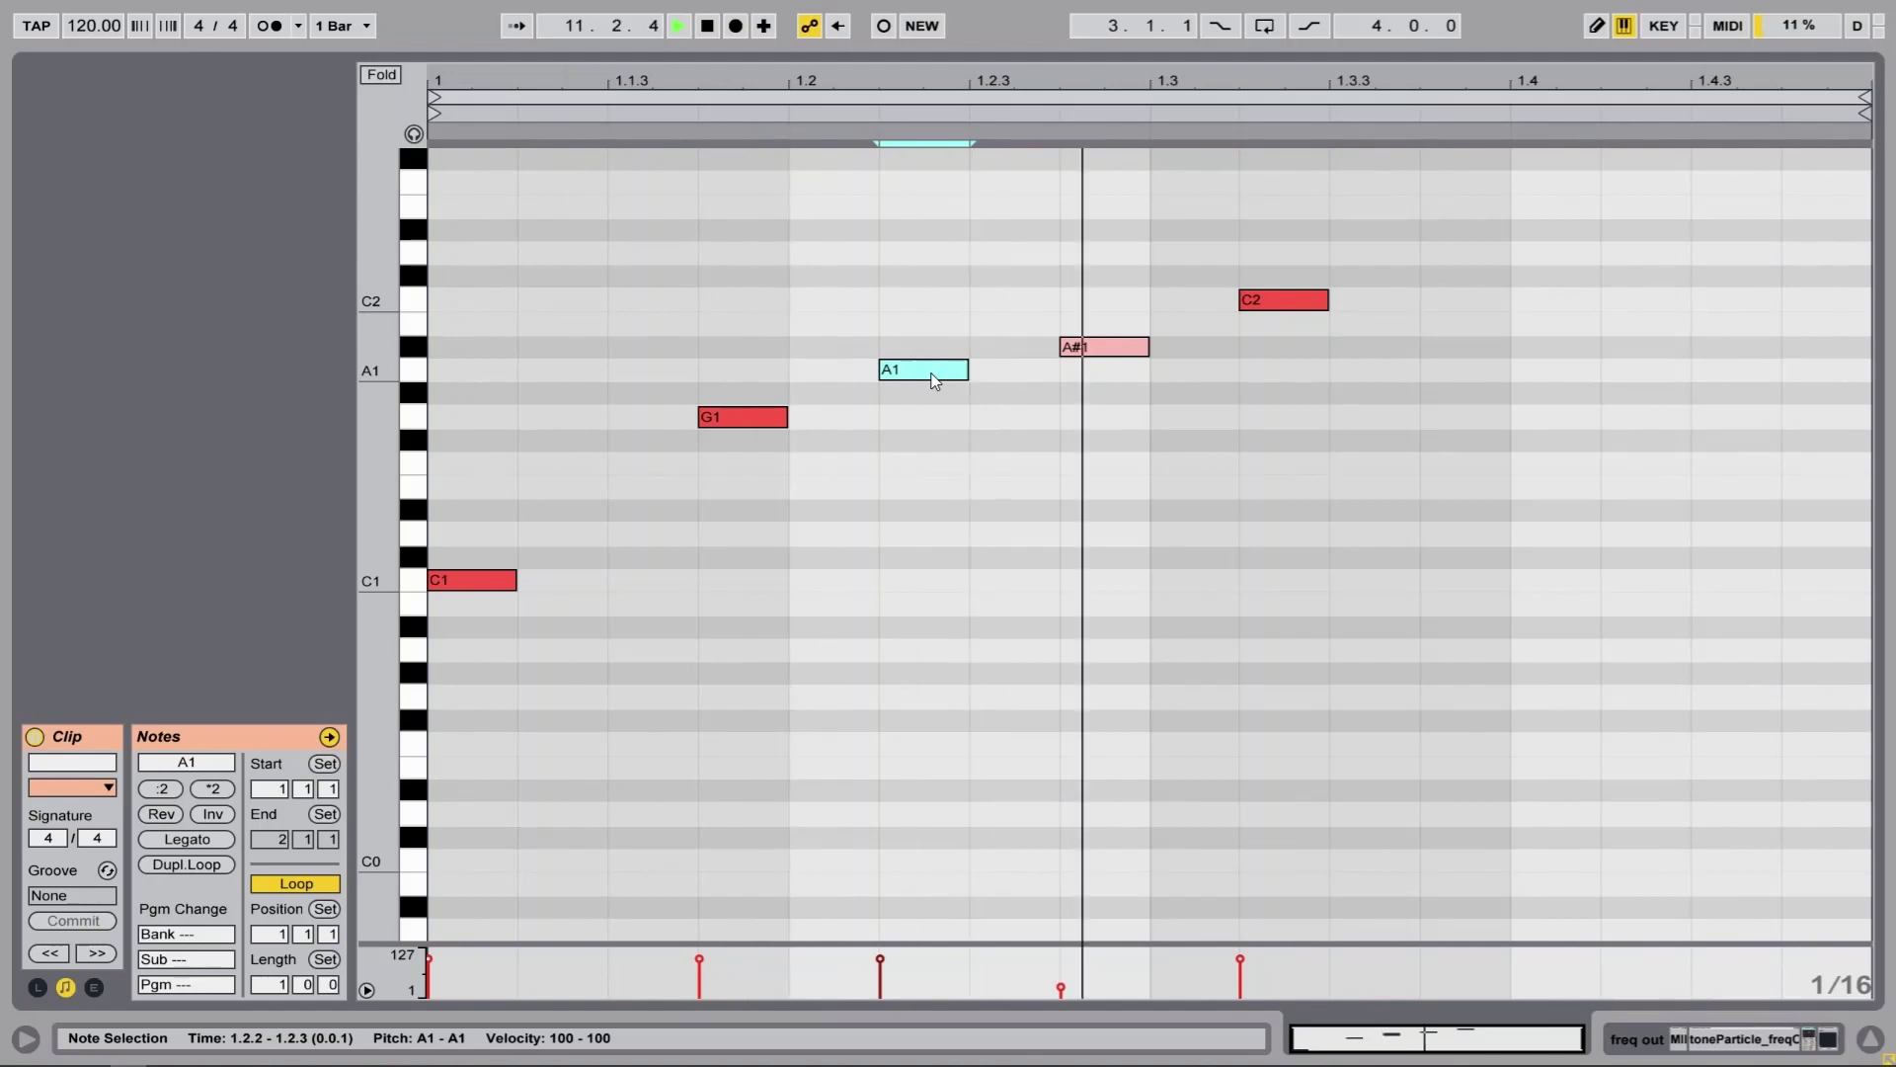
# Add repeated C#1 notes from beat 1.4, duplicated with Ctrl+D, plus a D1 at 1.3.3
pyautogui.doubleClick(1539, 626)
pyautogui.moveTo(1557, 628); pyautogui.dragTo(1553, 574)
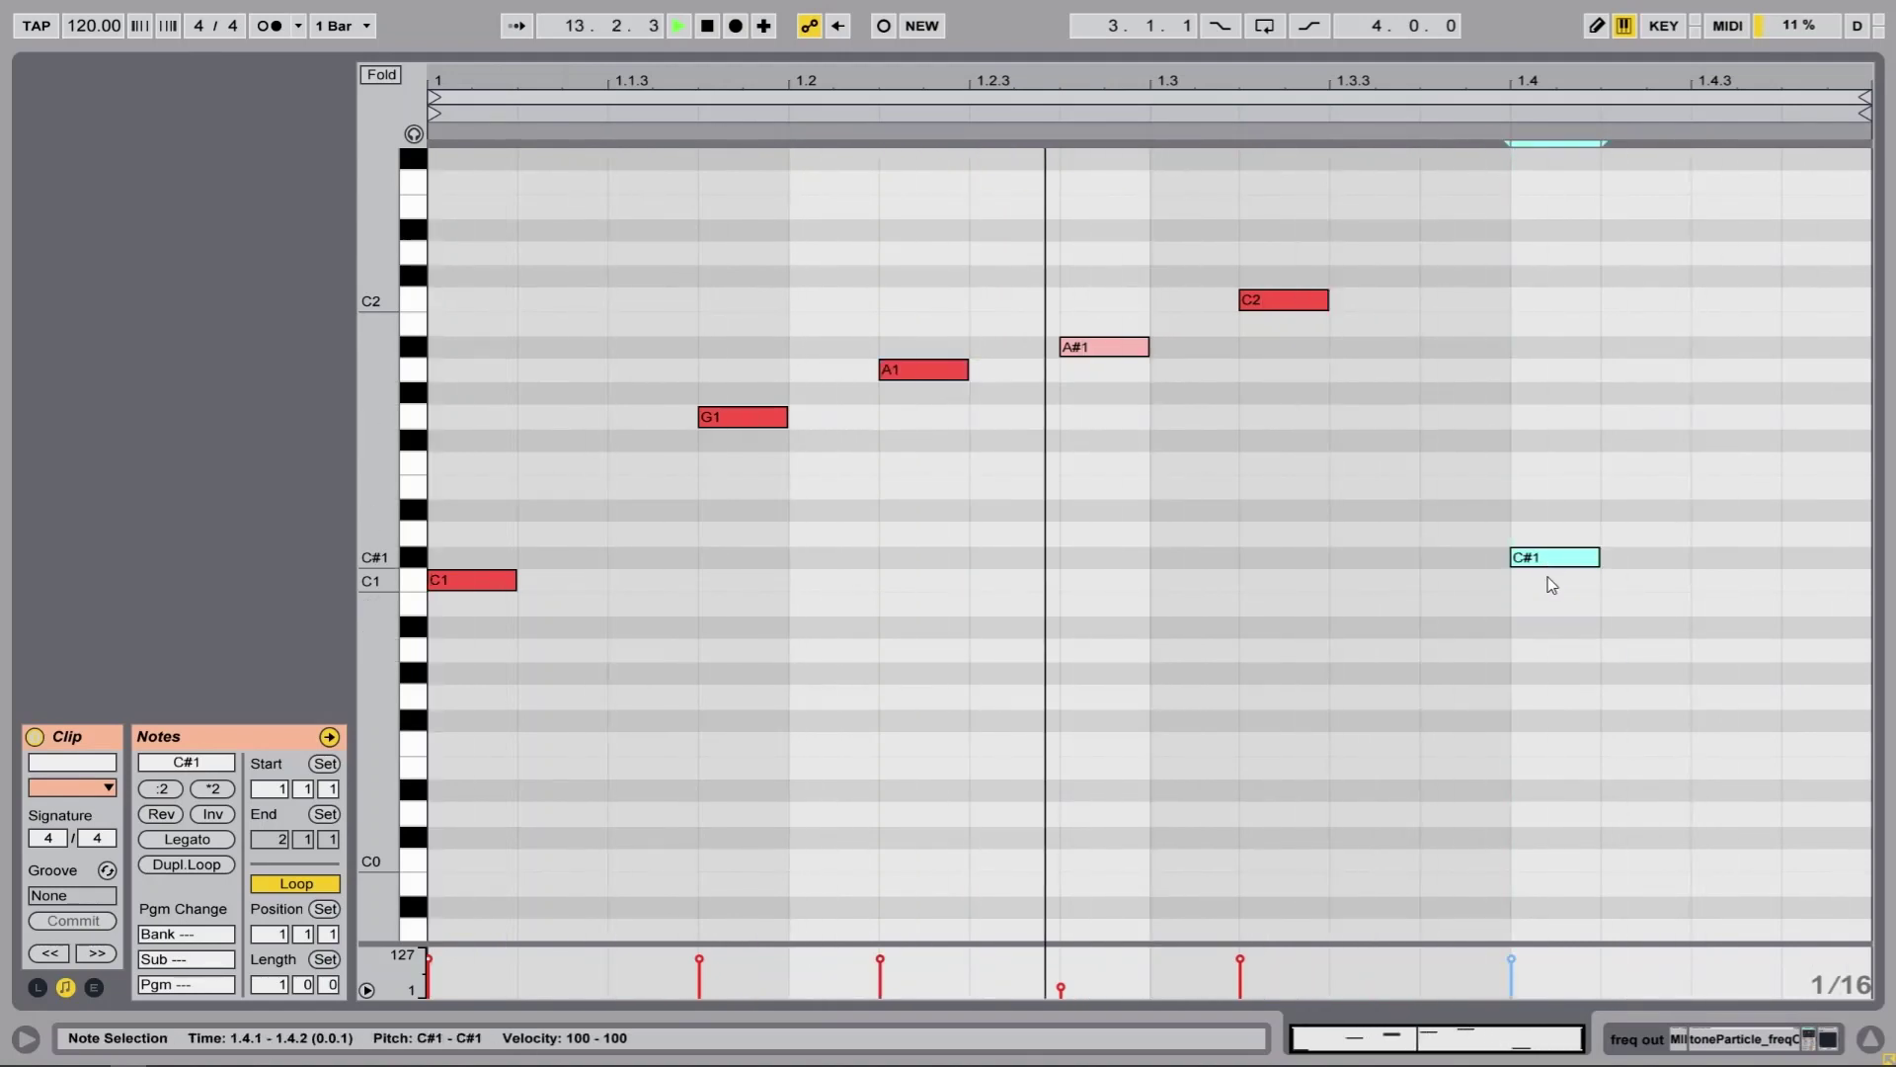
pyautogui.click(1555, 604)
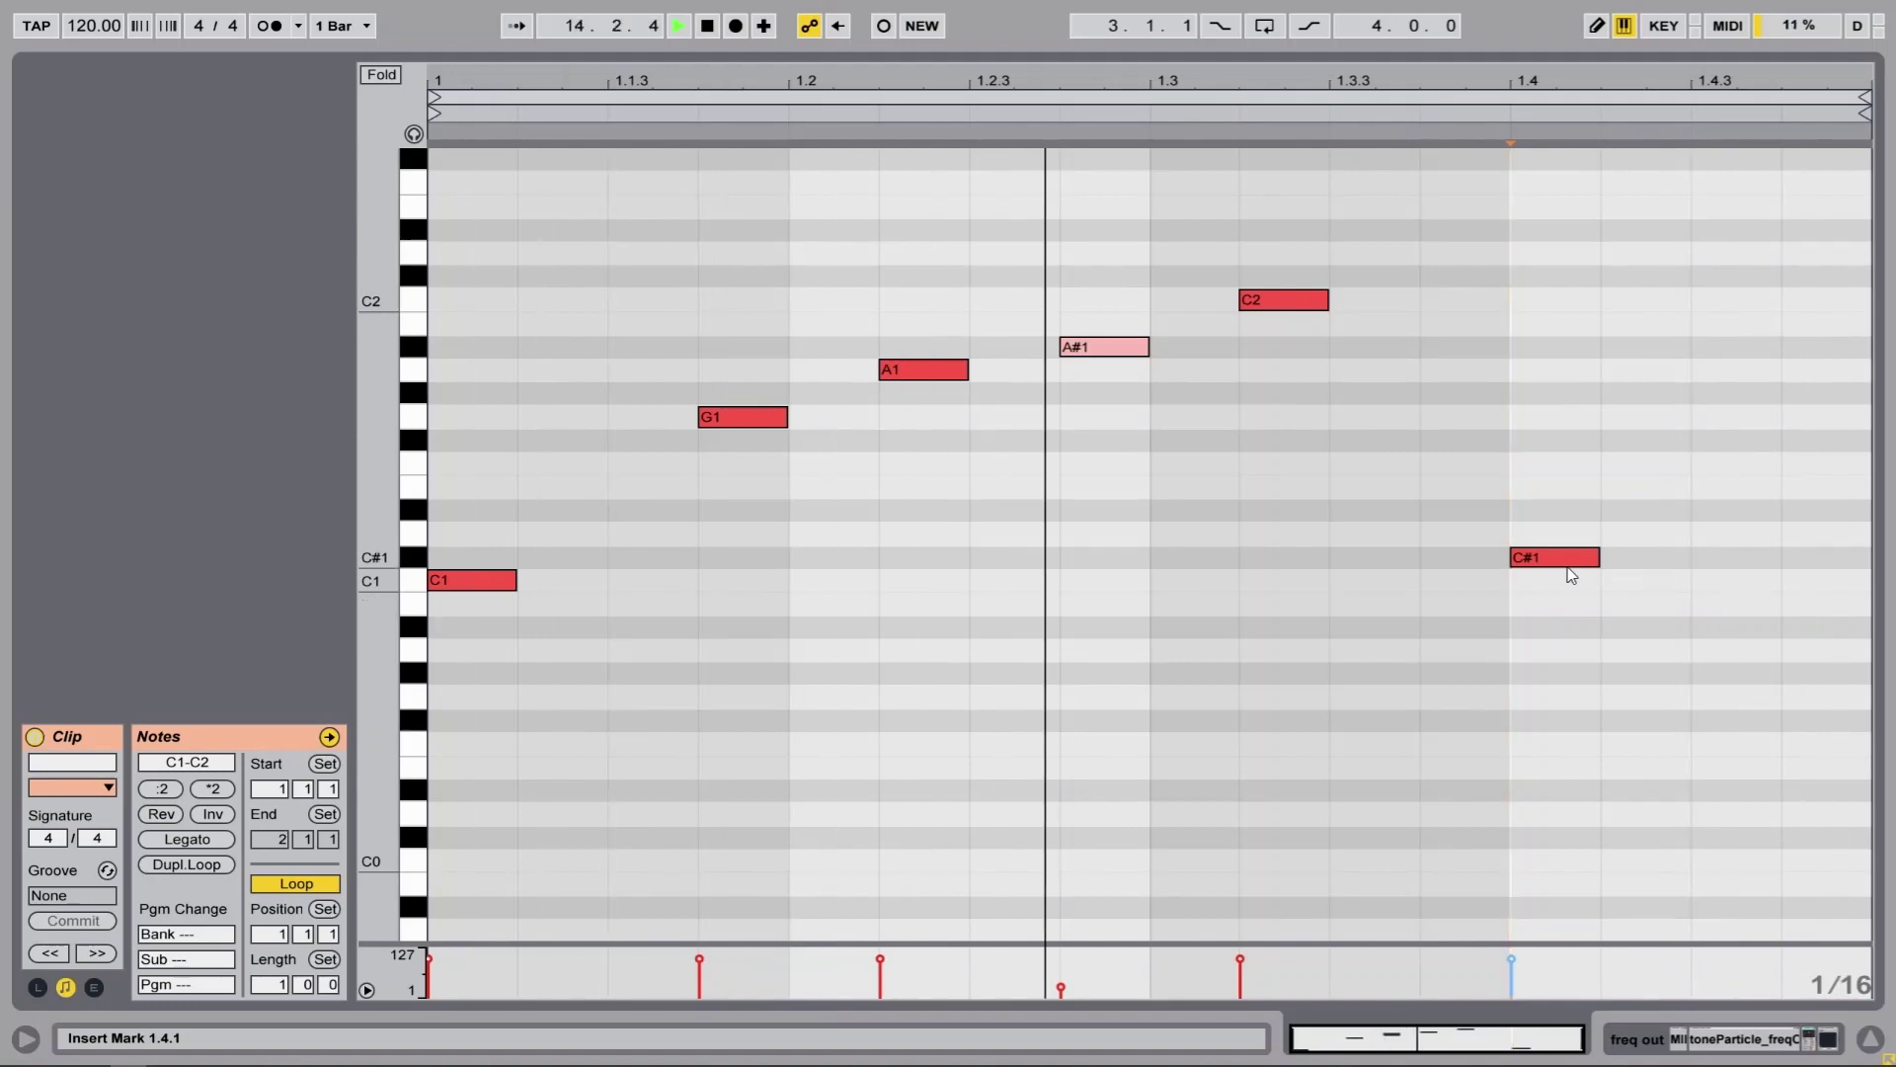
pyautogui.doubleClick(1654, 565)
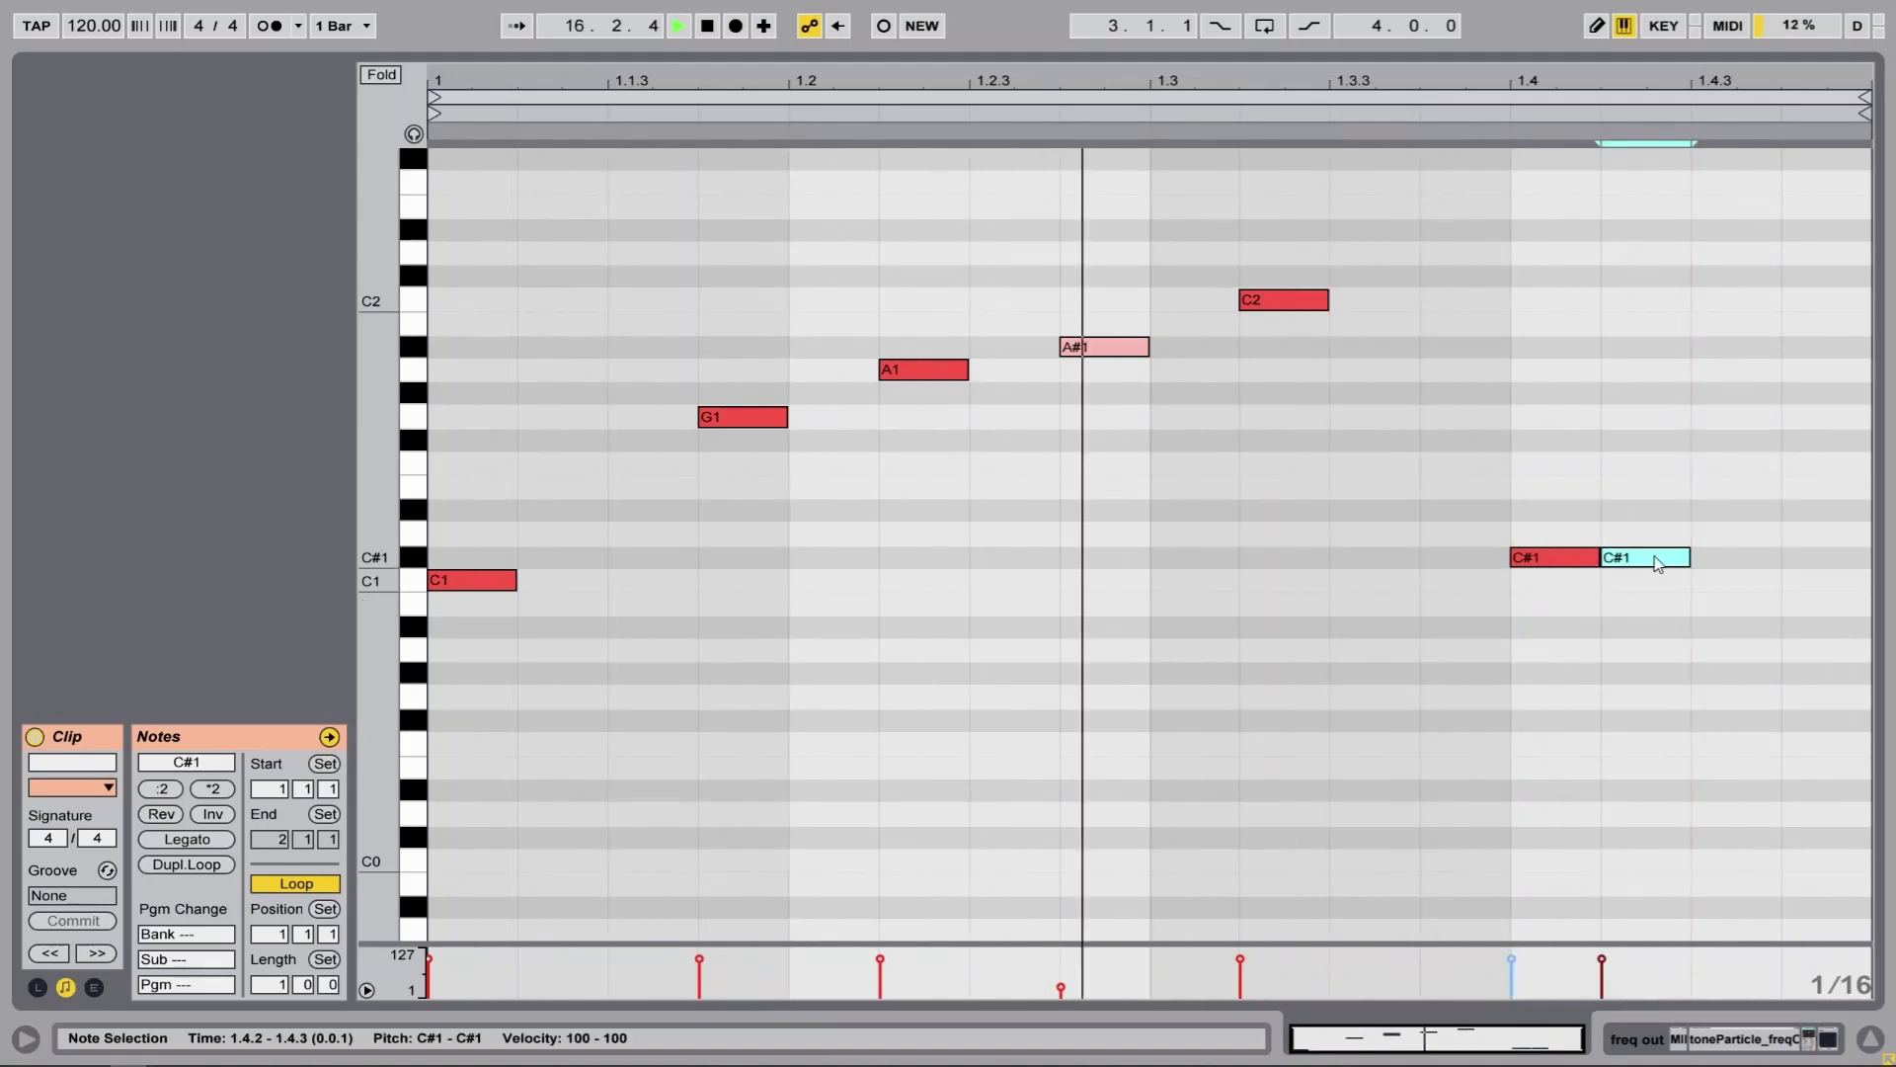
pyautogui.hotkey('ctrl', 'd')
pyautogui.hotkey('ctrl', 'd')
pyautogui.click(1644, 607)
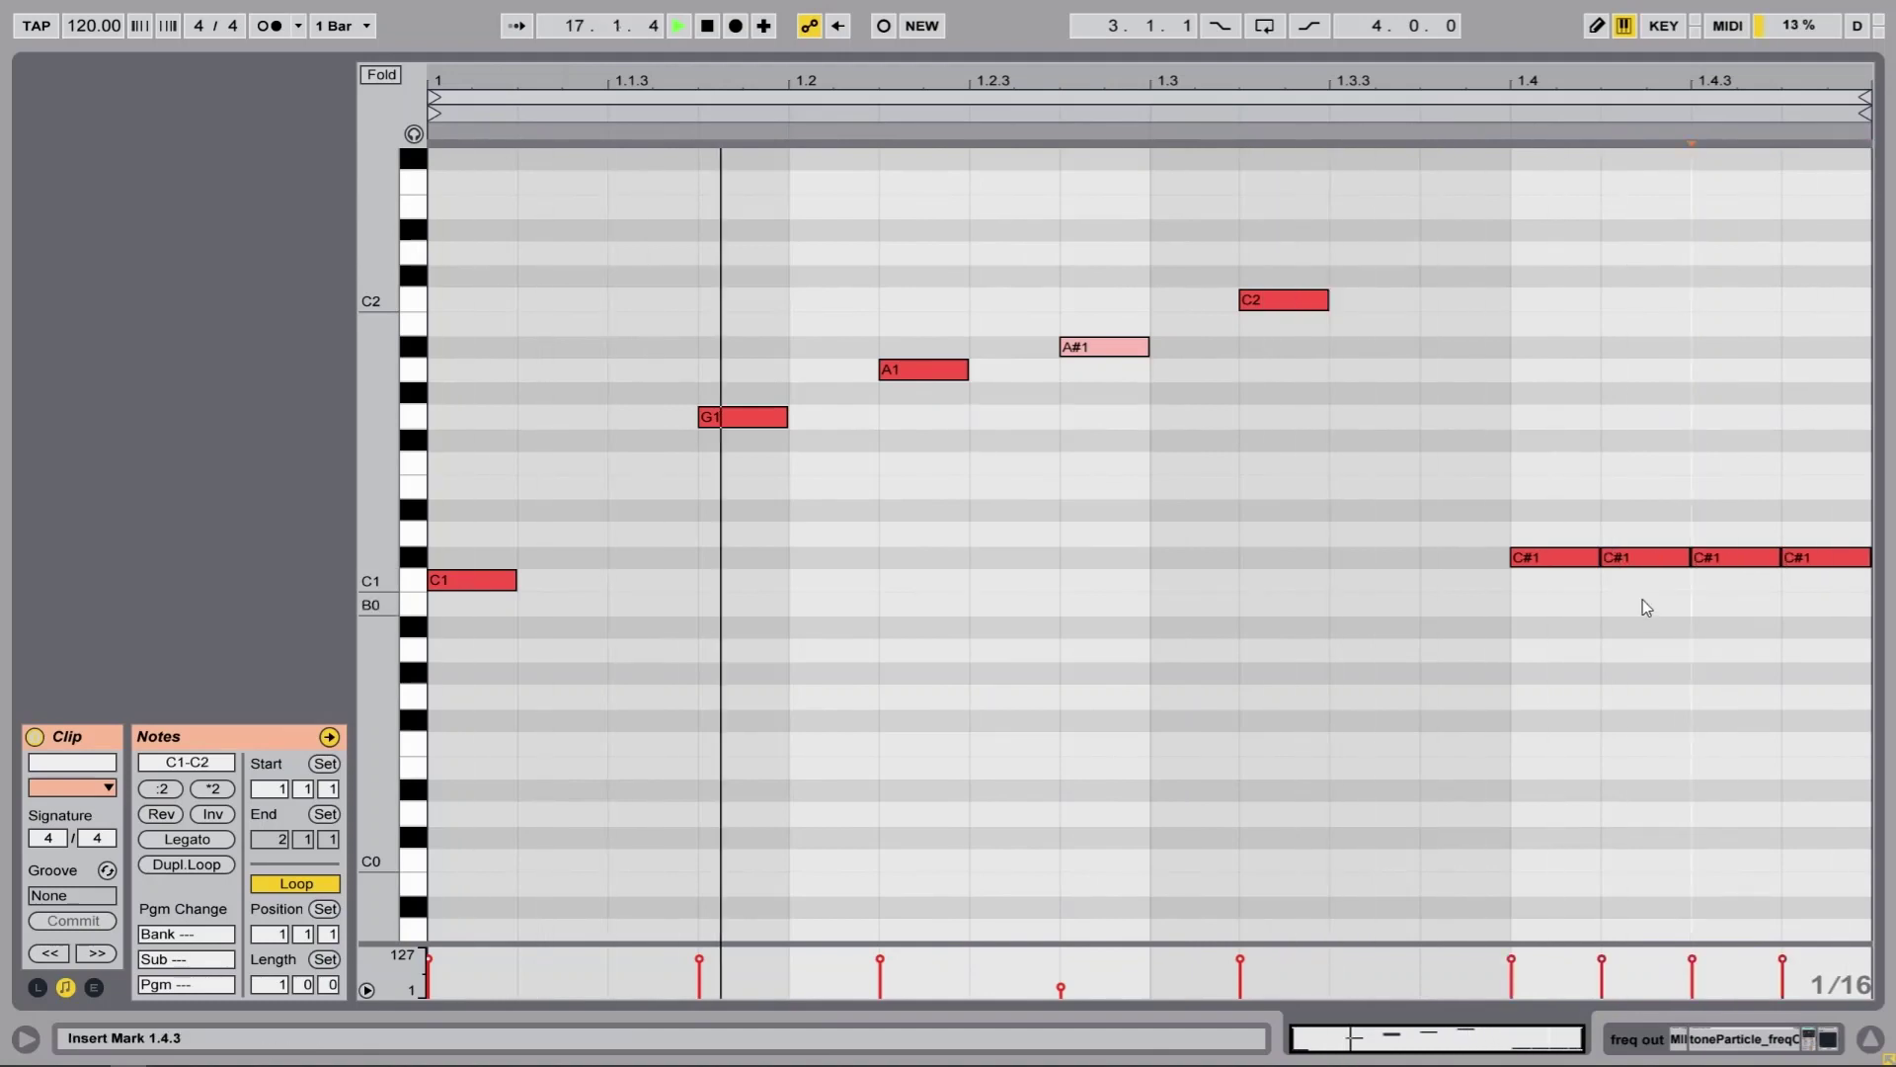
pyautogui.doubleClick(1393, 533)
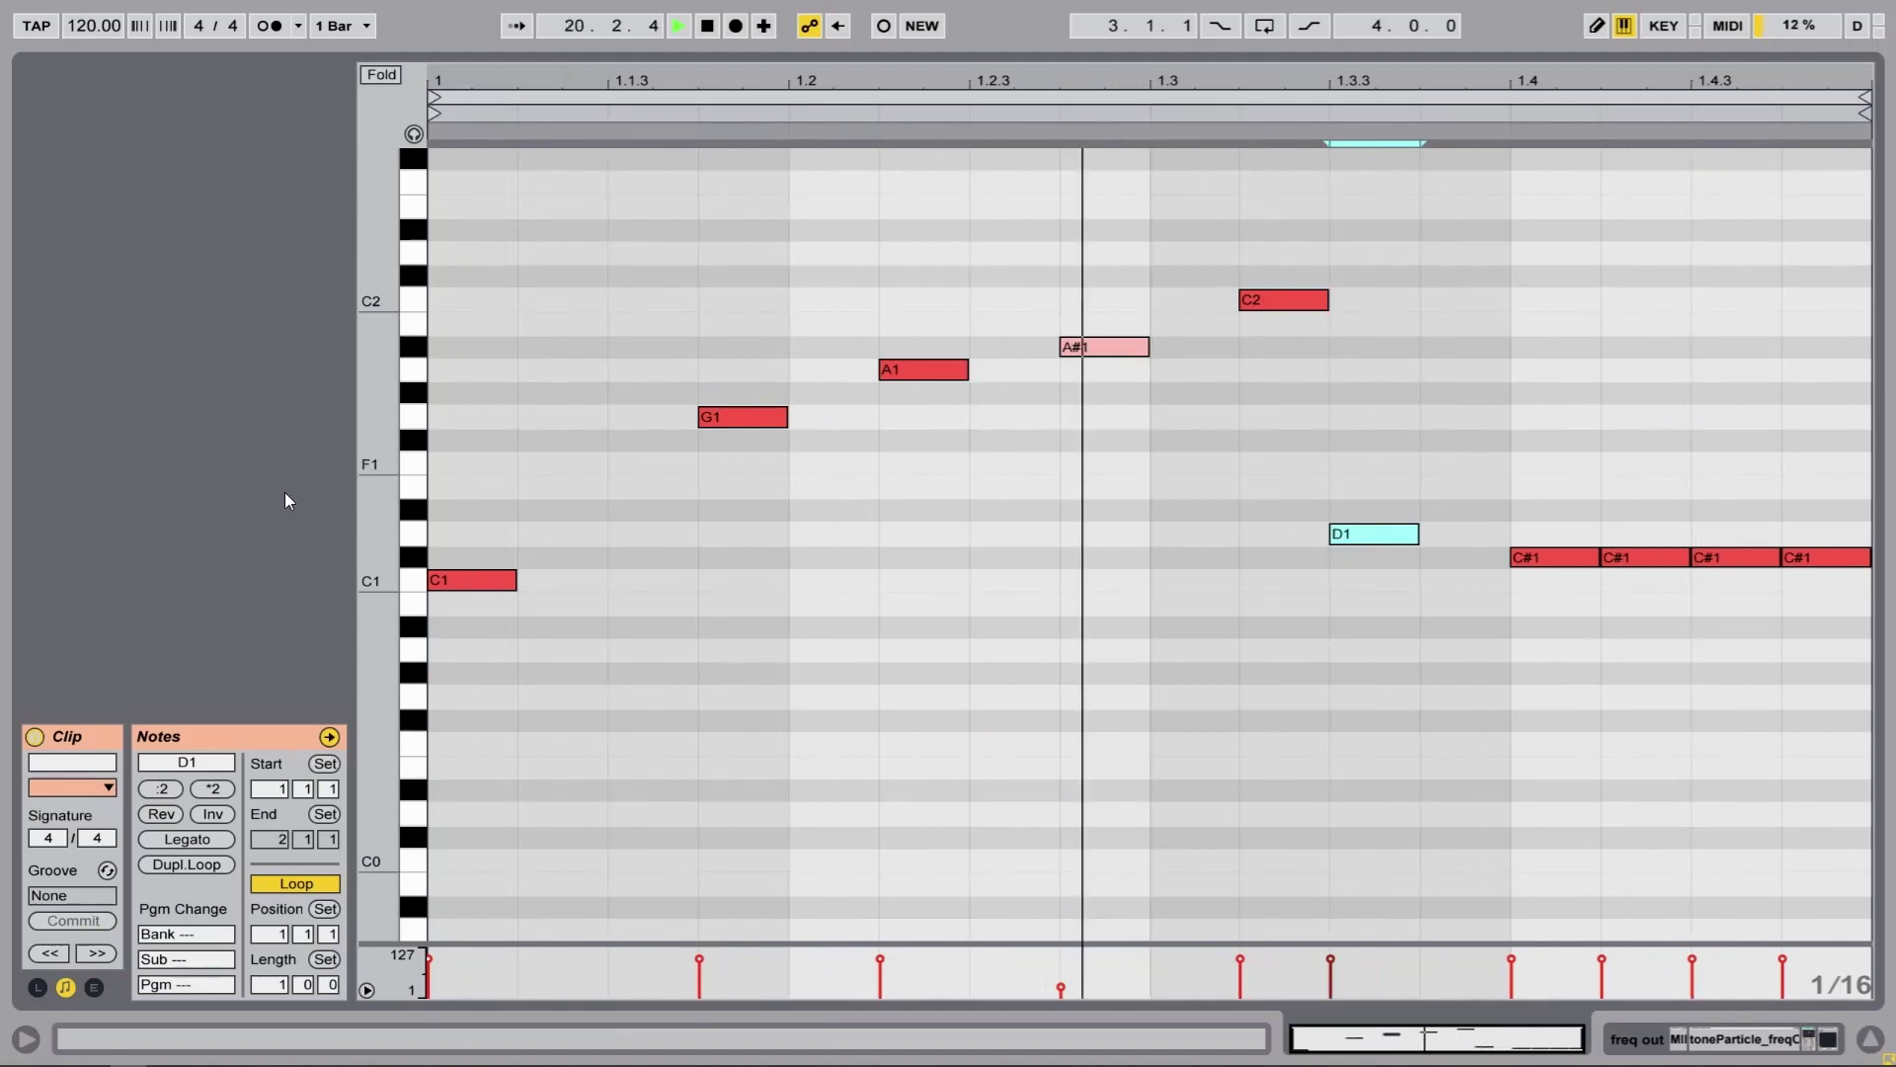
# Cut the VintageVerb decay from 12.00 s to 7.42 s and raise the Overdrive drive
pyautogui.press('Tab')
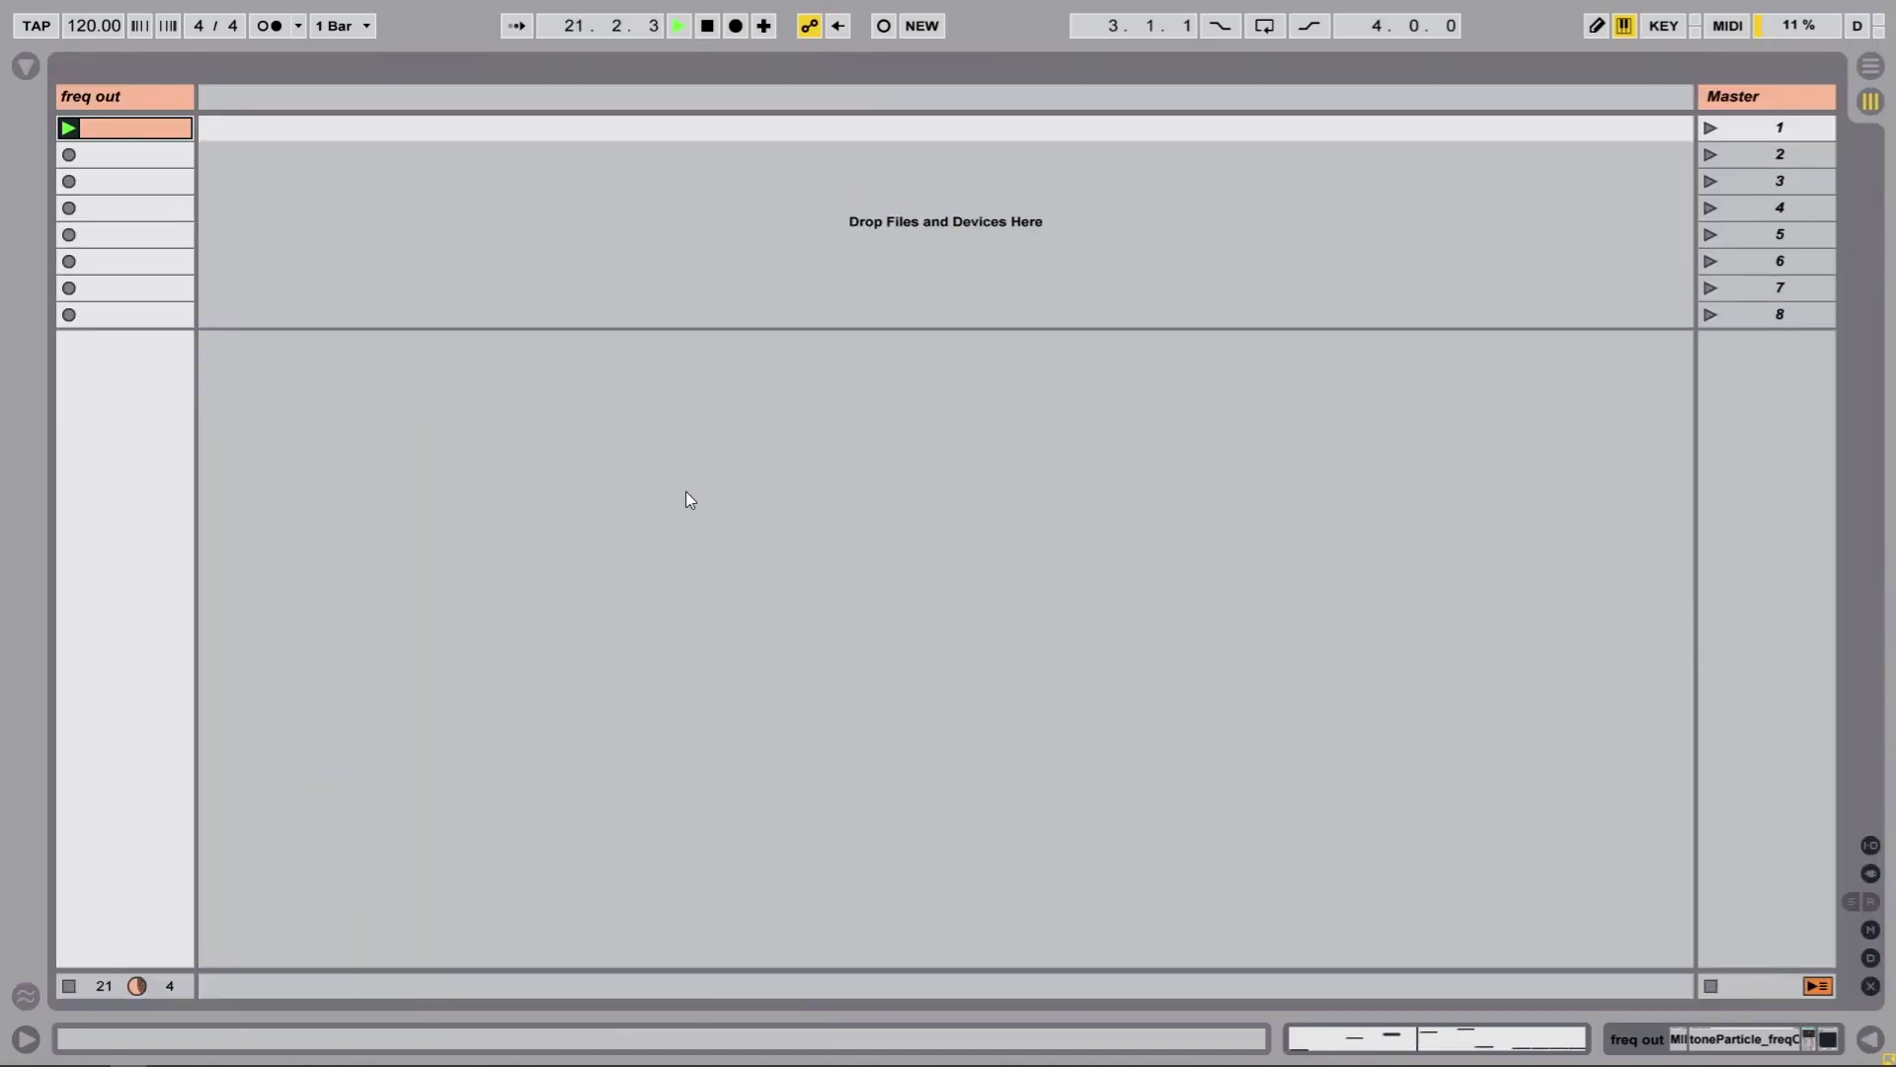
pyautogui.doubleClick(149, 97)
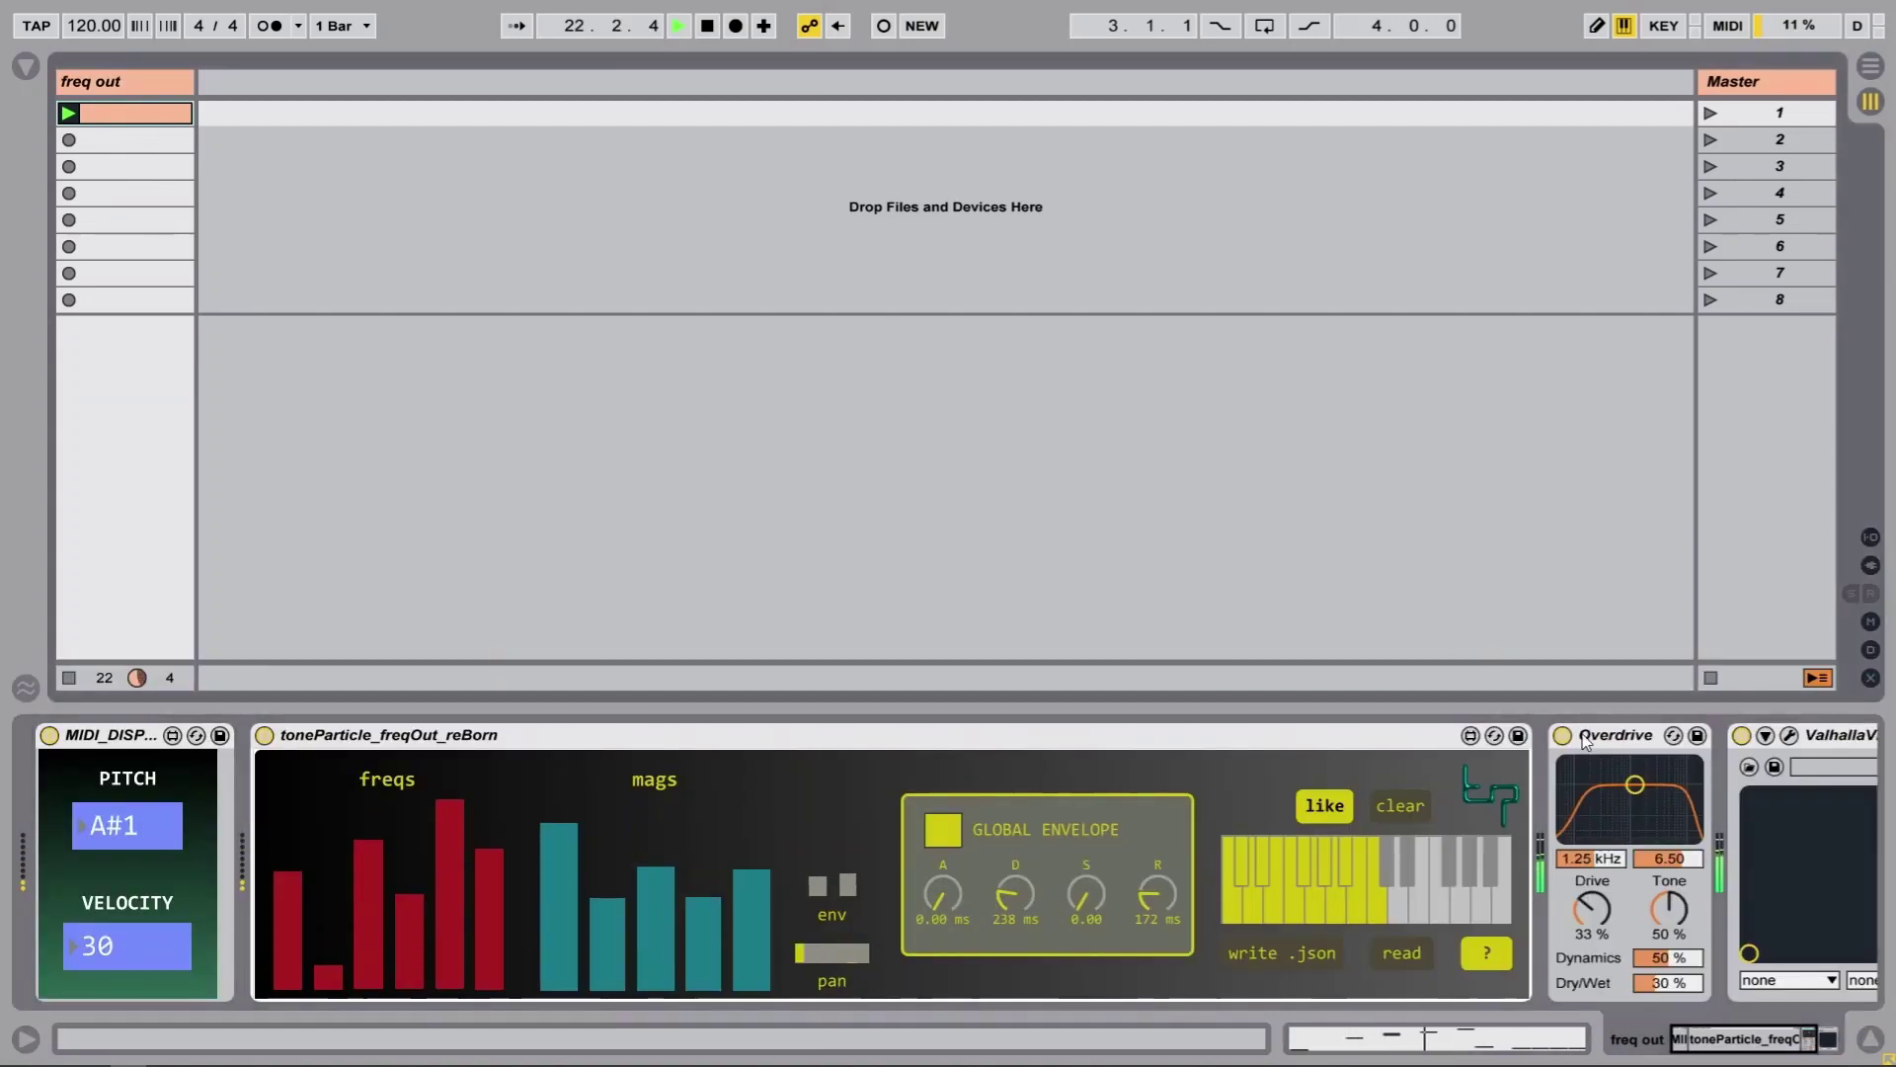
pyautogui.hscroll(3, 1774, 839)
pyautogui.click(1545, 737)
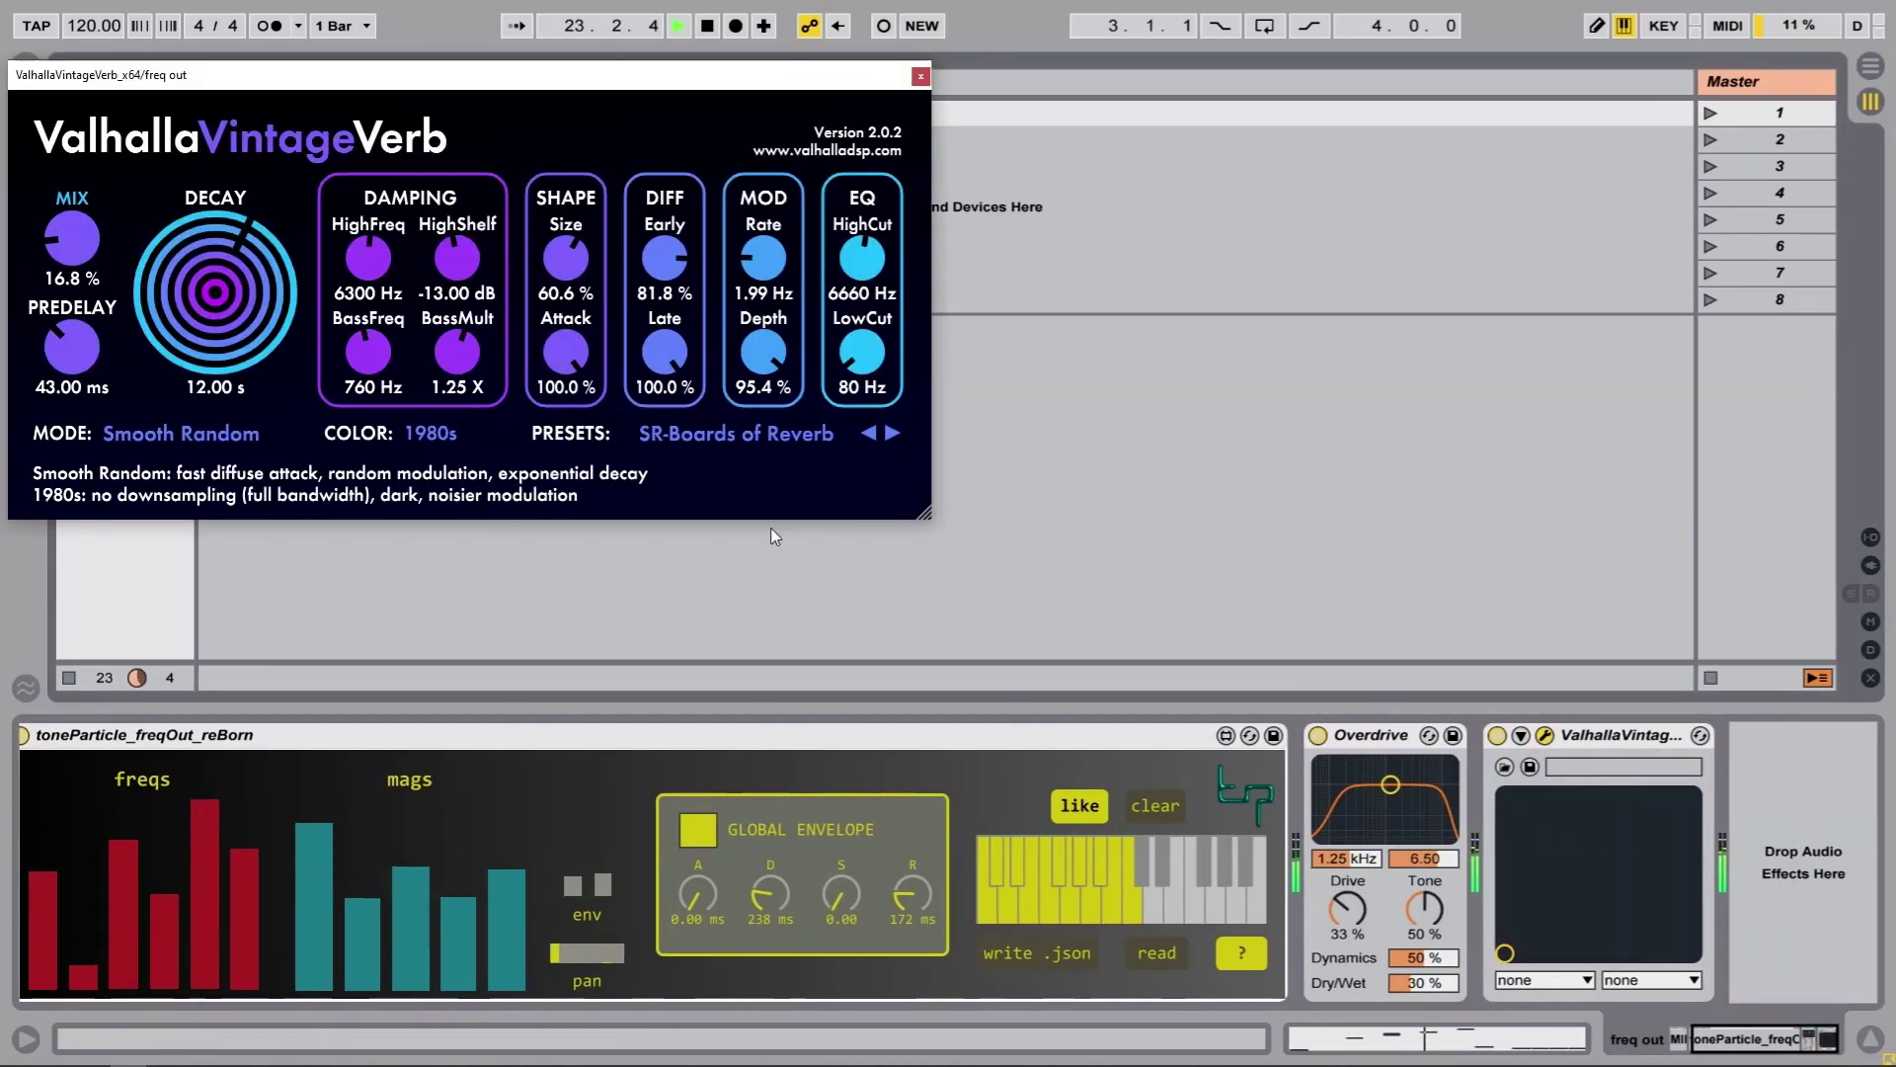
pyautogui.moveTo(203, 299); pyautogui.dragTo(209, 318)
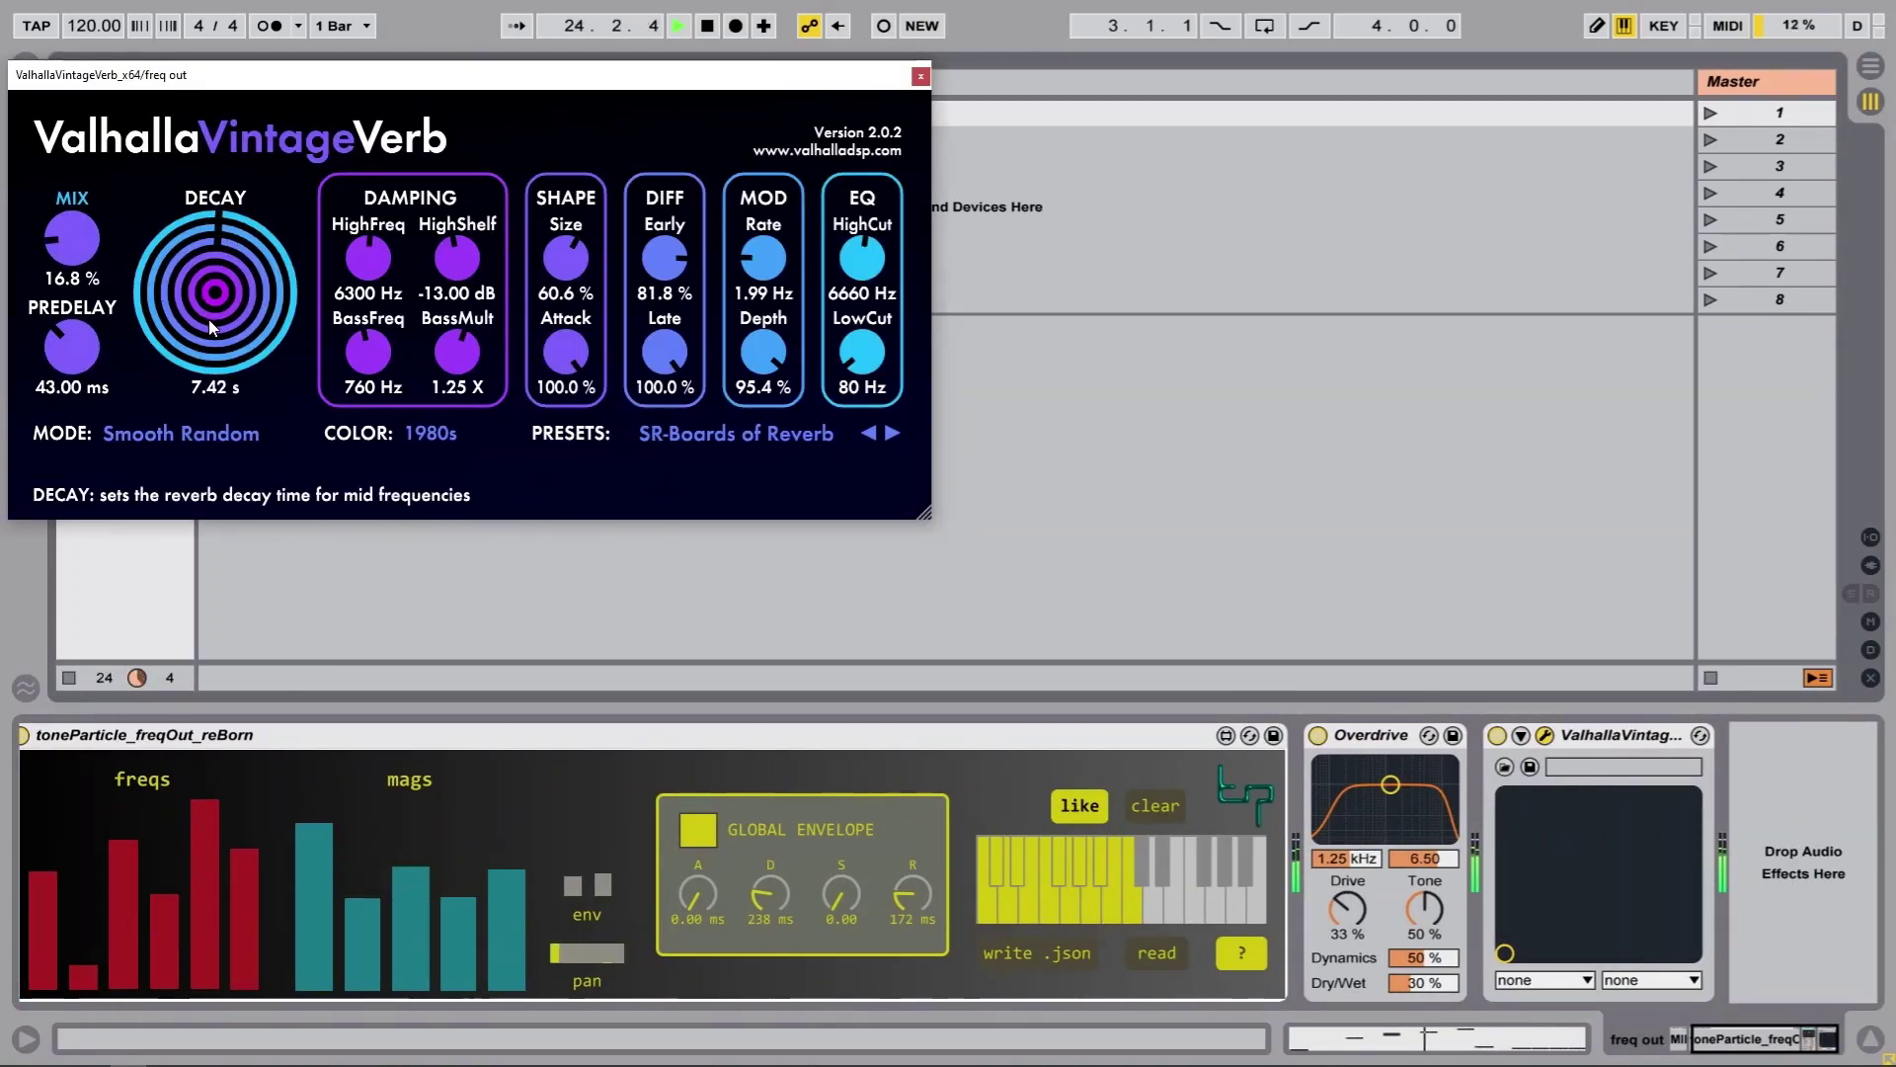
pyautogui.click(920, 76)
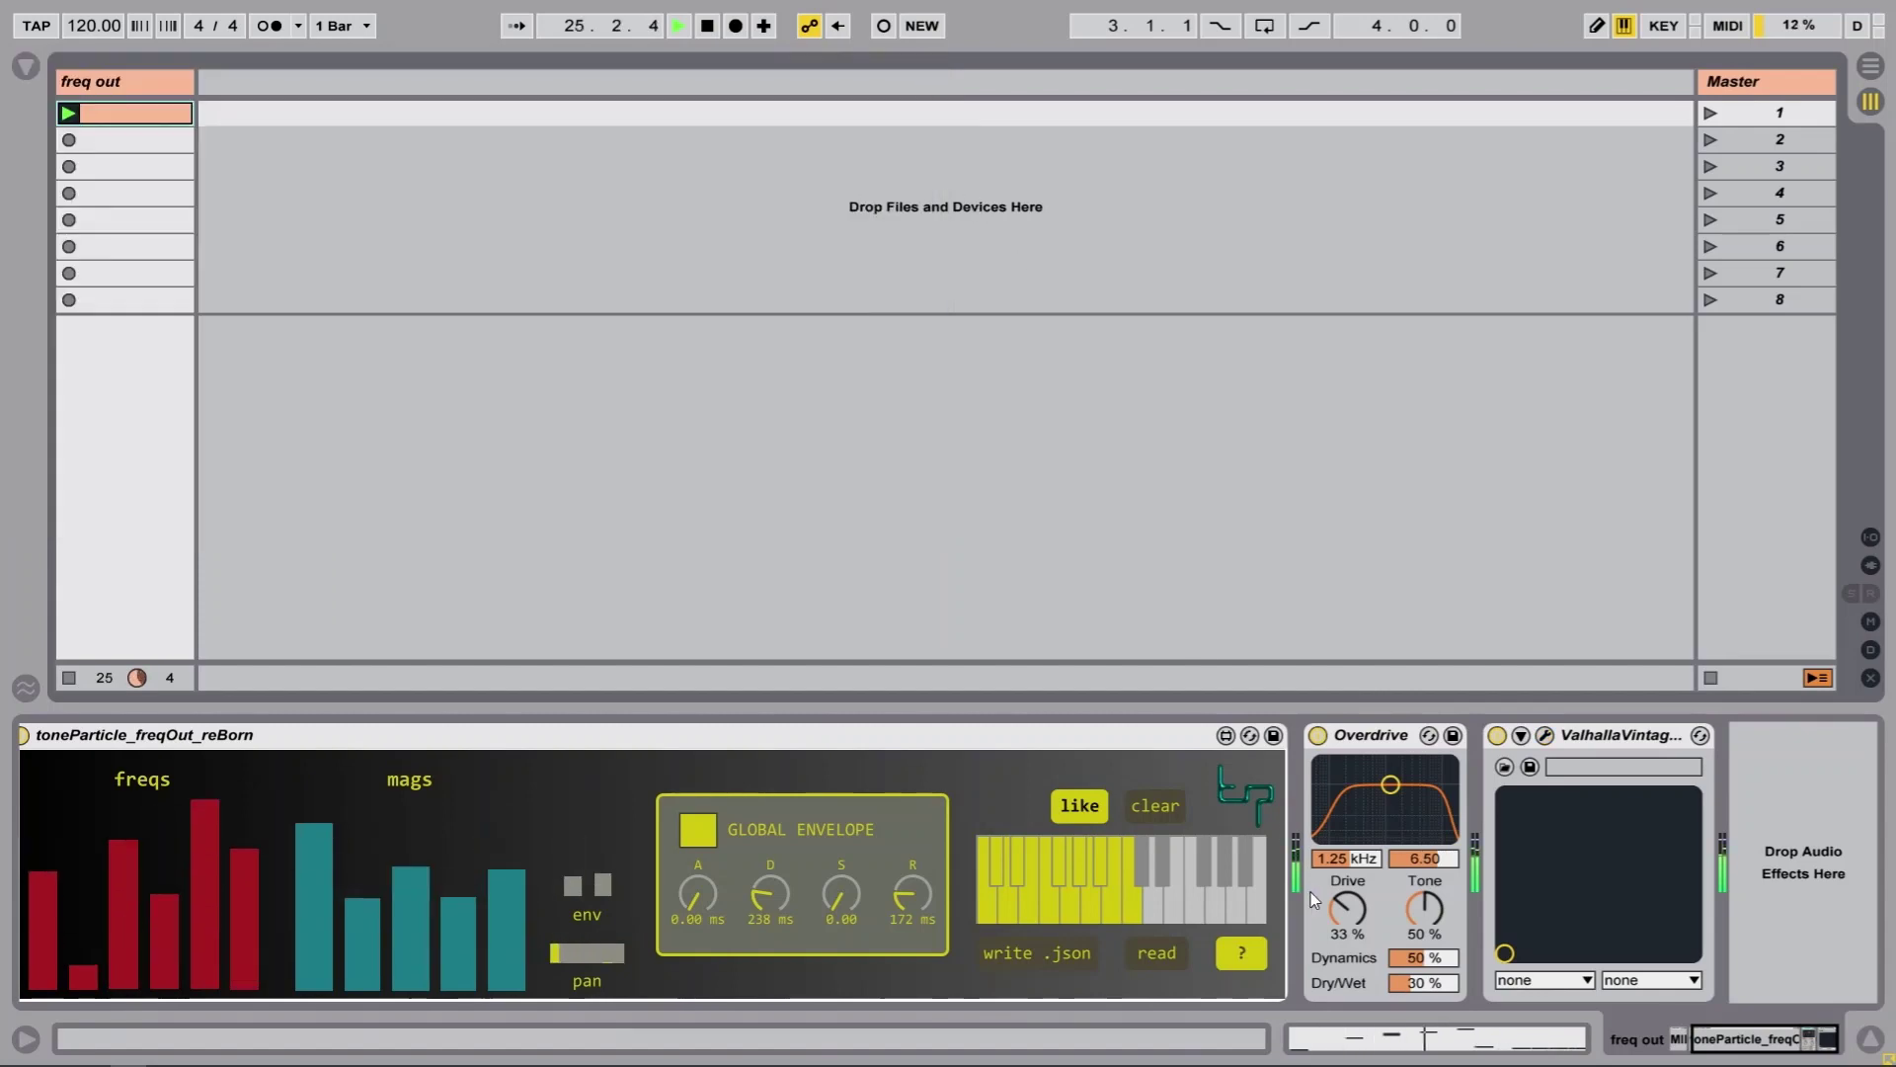
pyautogui.moveTo(1313, 894); pyautogui.dragTo(1314, 861)
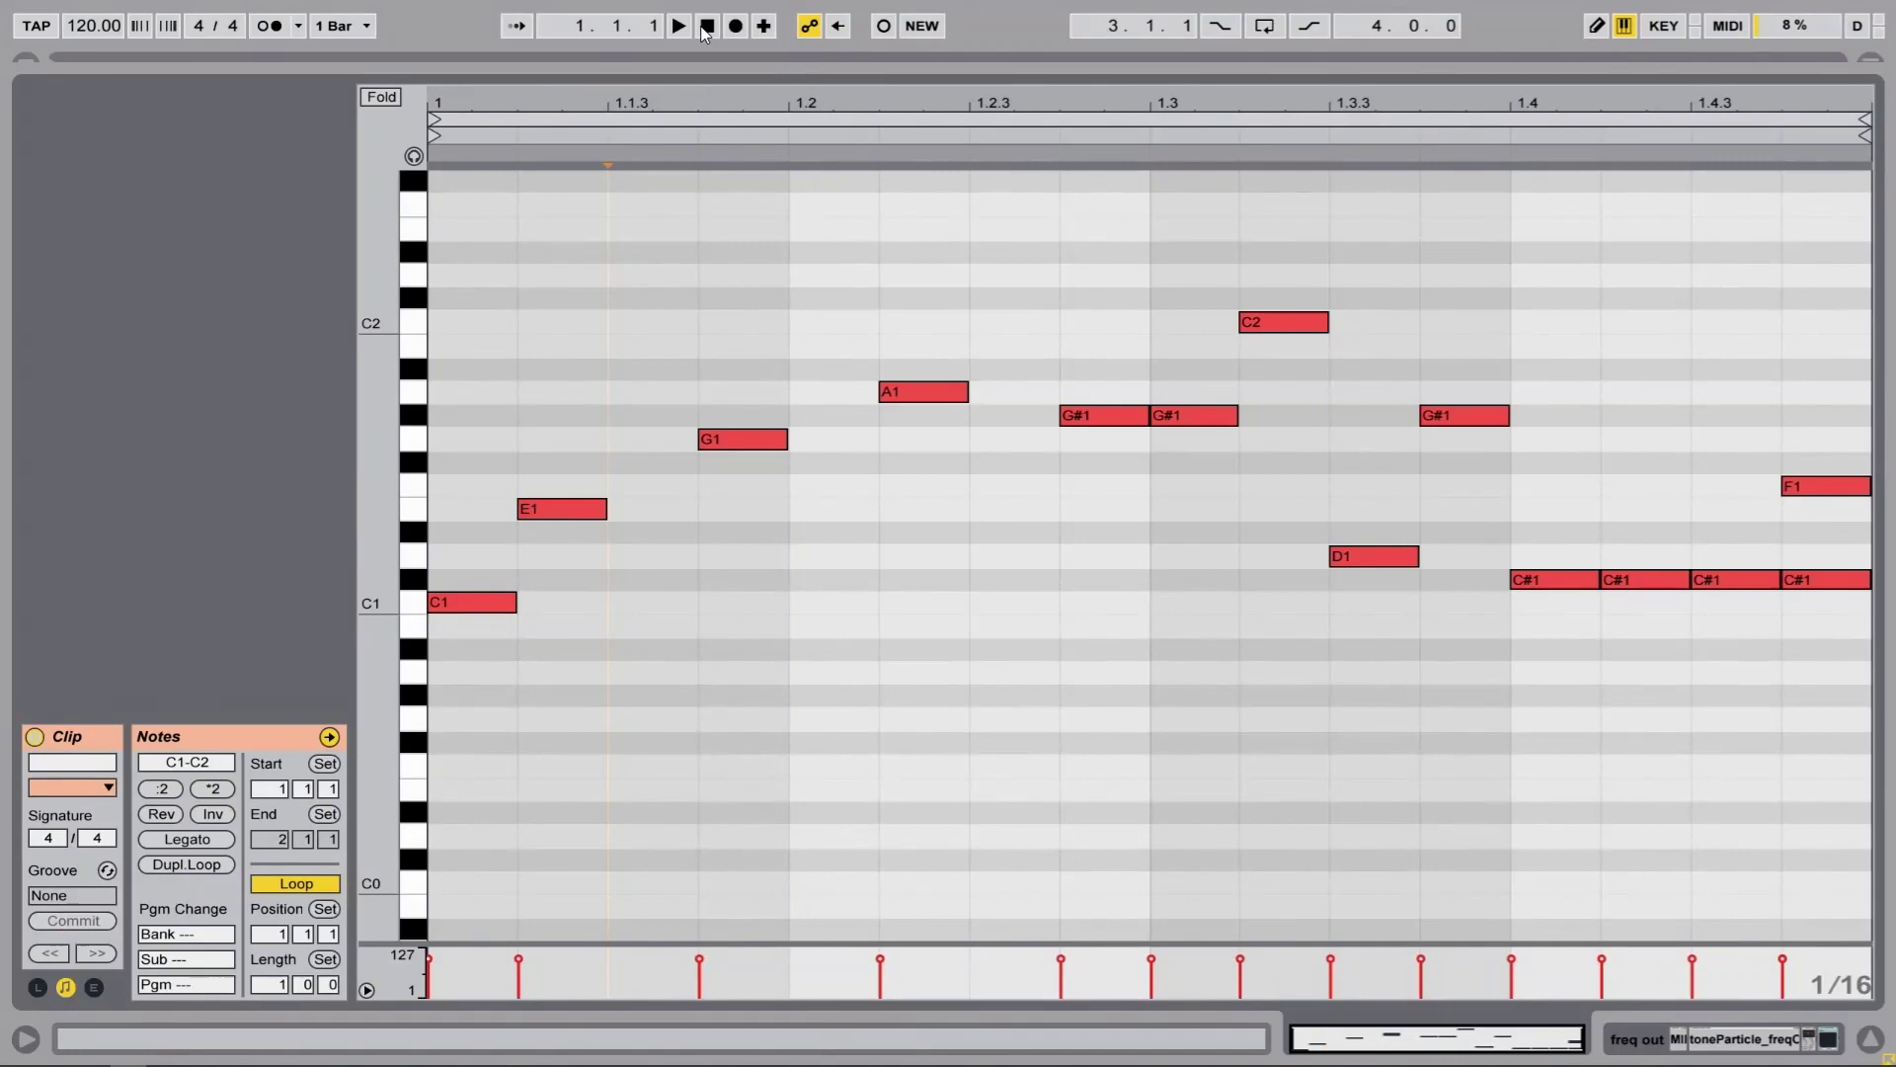
# Play the freq out melody and switch from the piano roll to Session view
pyautogui.press('space')
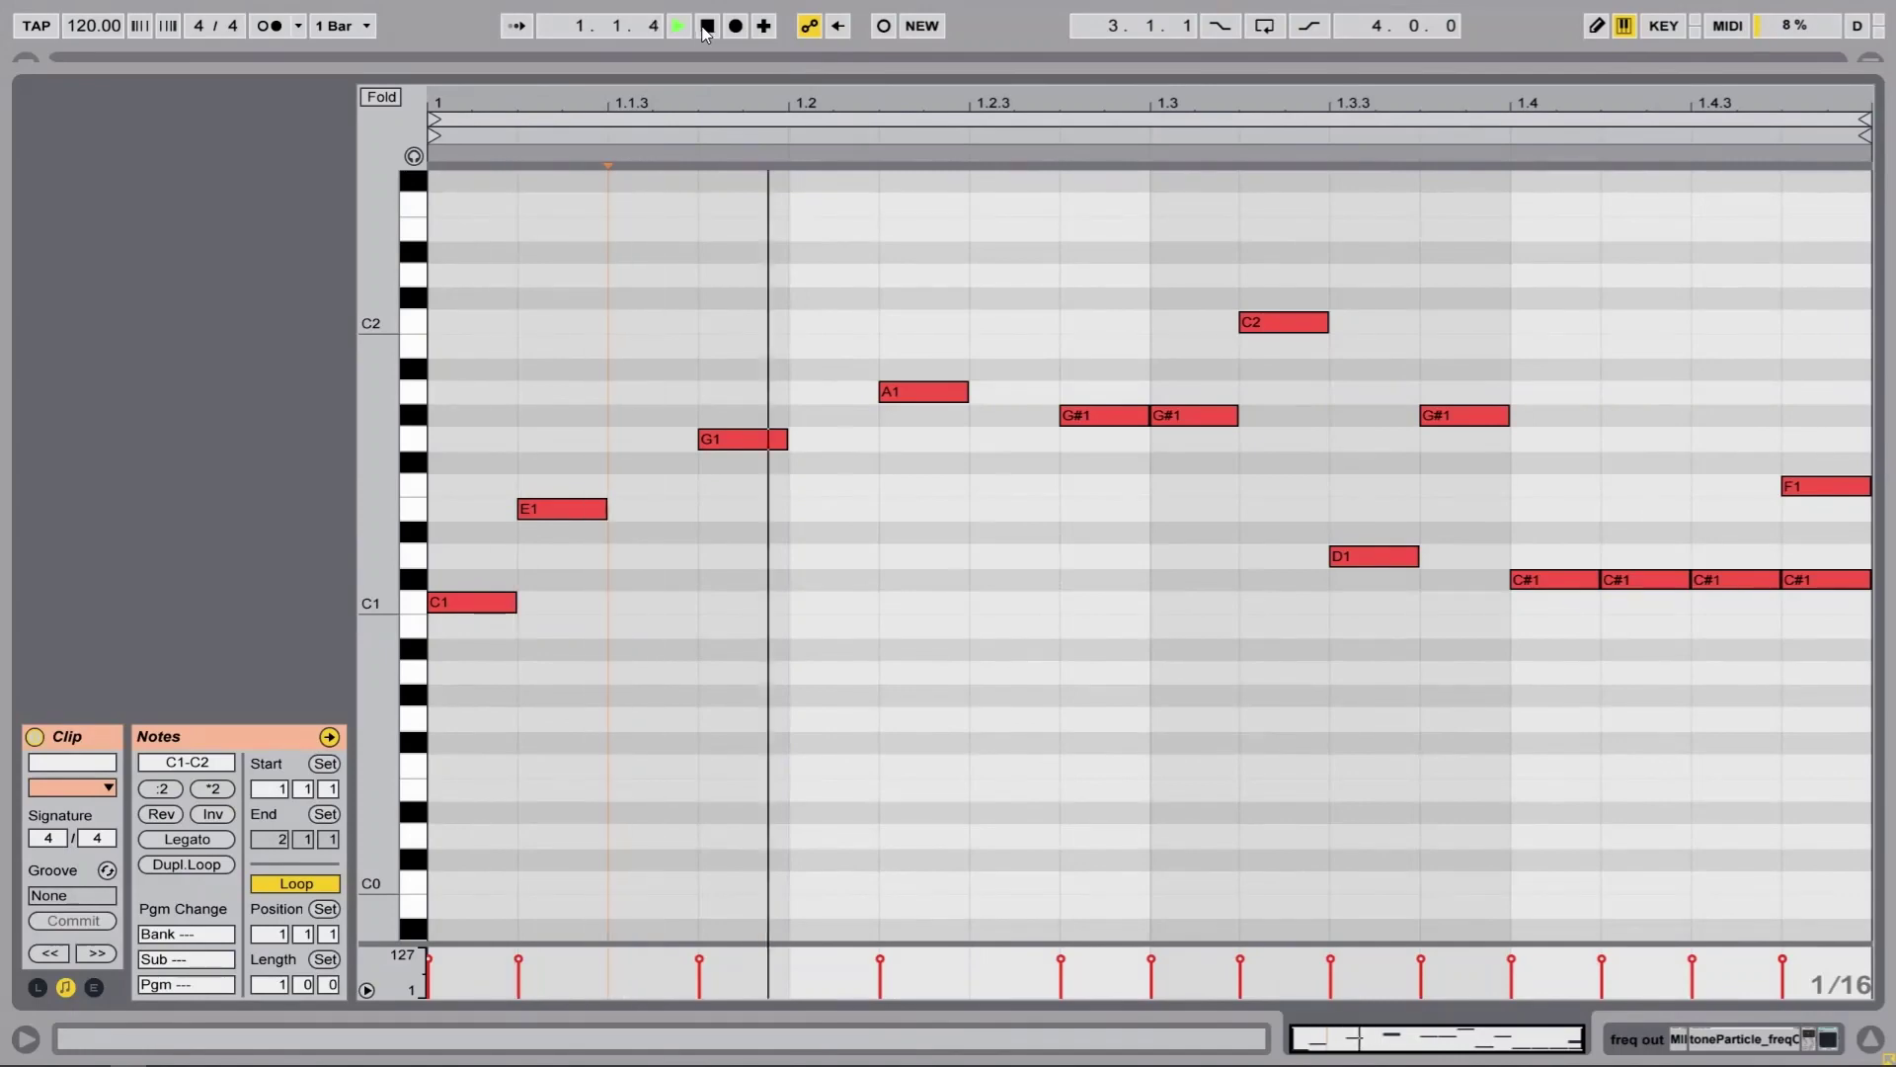
pyautogui.hotkey('ctrl', 'alt', 'l')
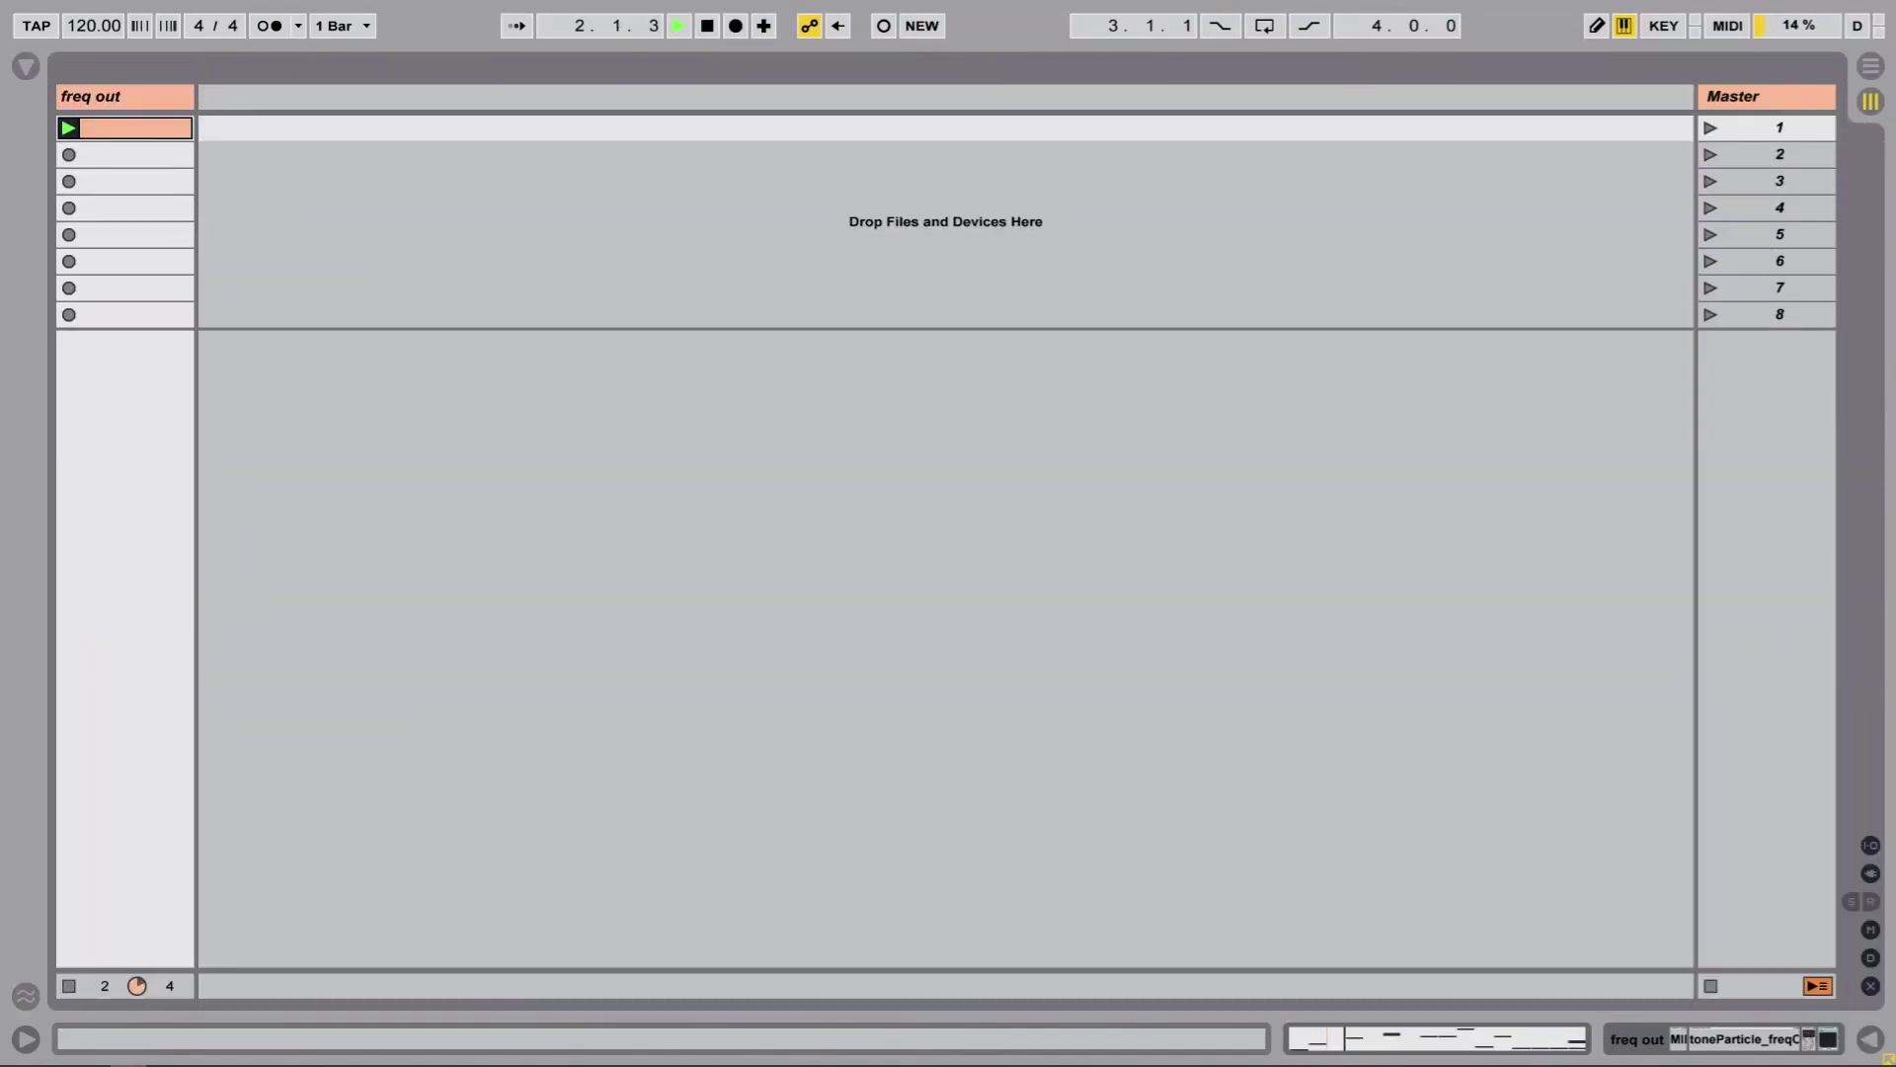
# Add a Limiter at the chain end and set Overdrive to Drive 48%, Dry/Wet 55%, Tone 37%
pyautogui.click(28, 67)
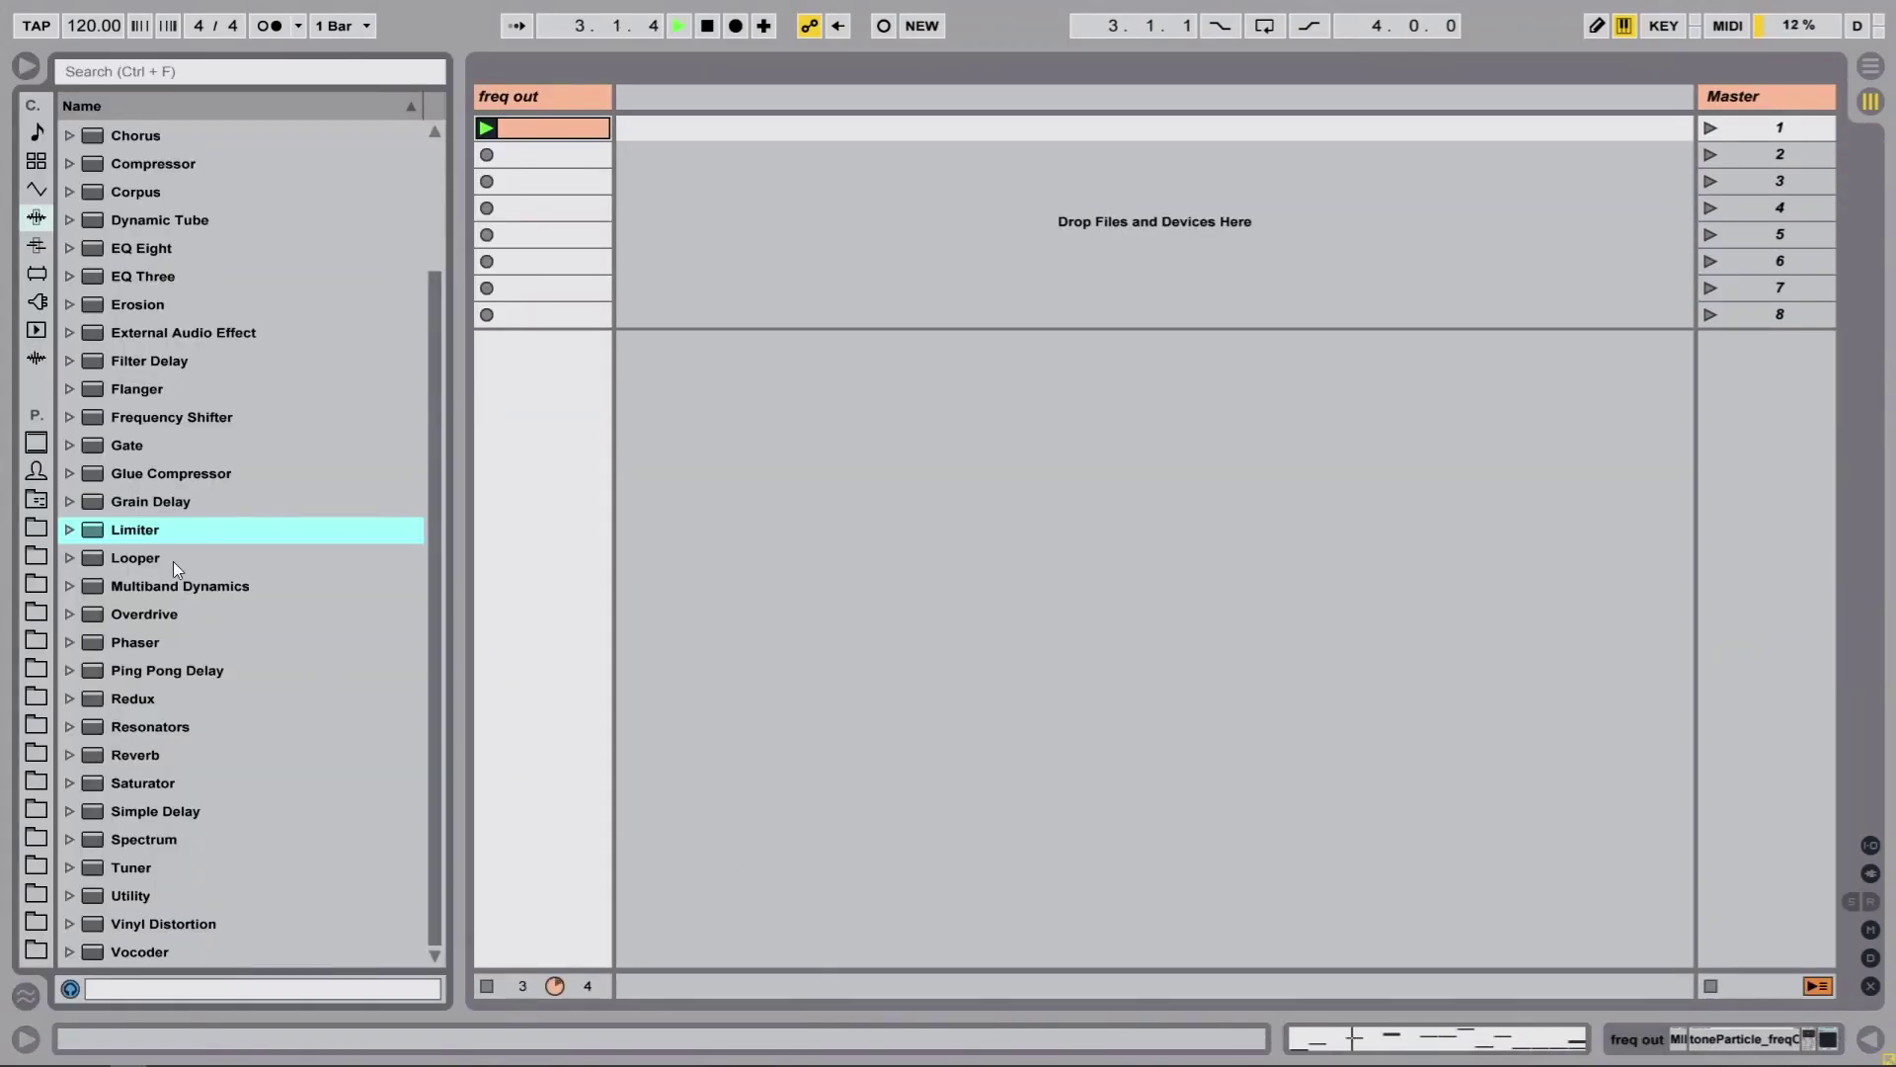
pyautogui.doubleClick(147, 531)
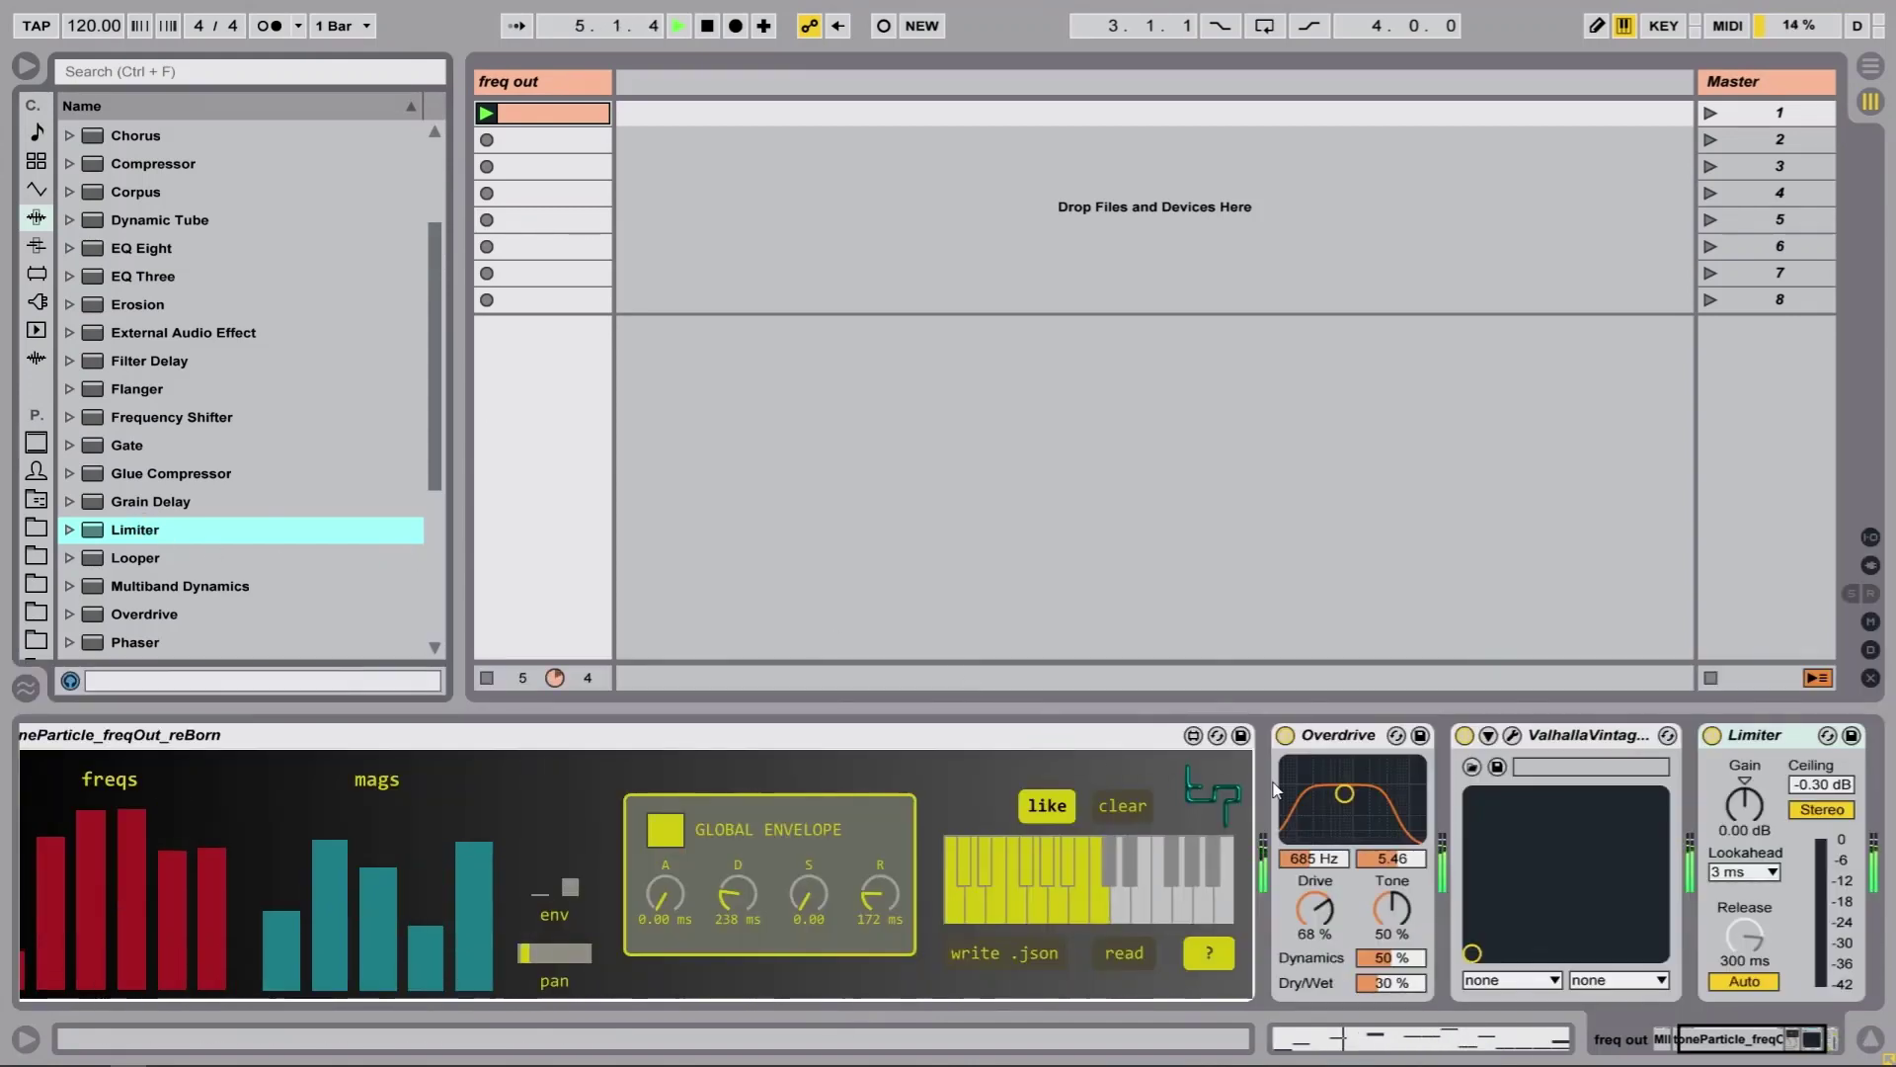
pyautogui.moveTo(1344, 793); pyautogui.dragTo(1355, 790)
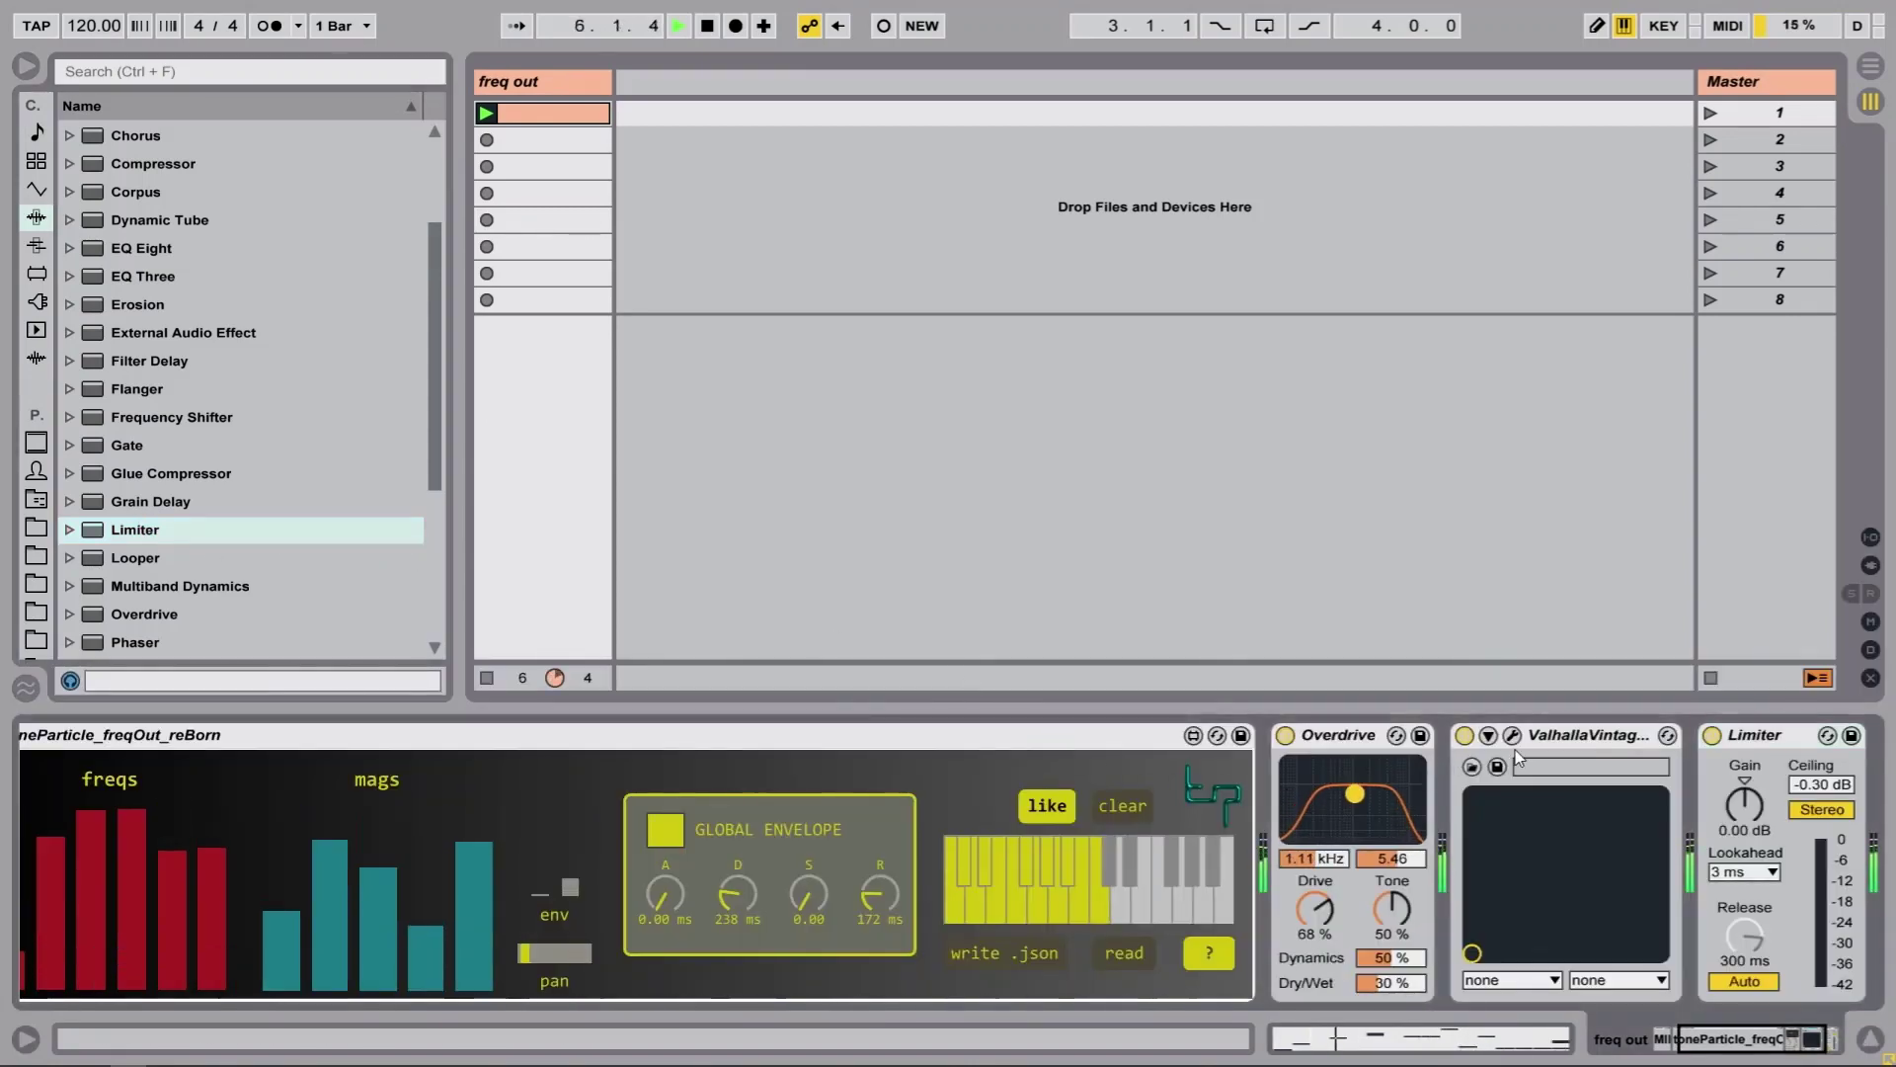
pyautogui.click(1463, 736)
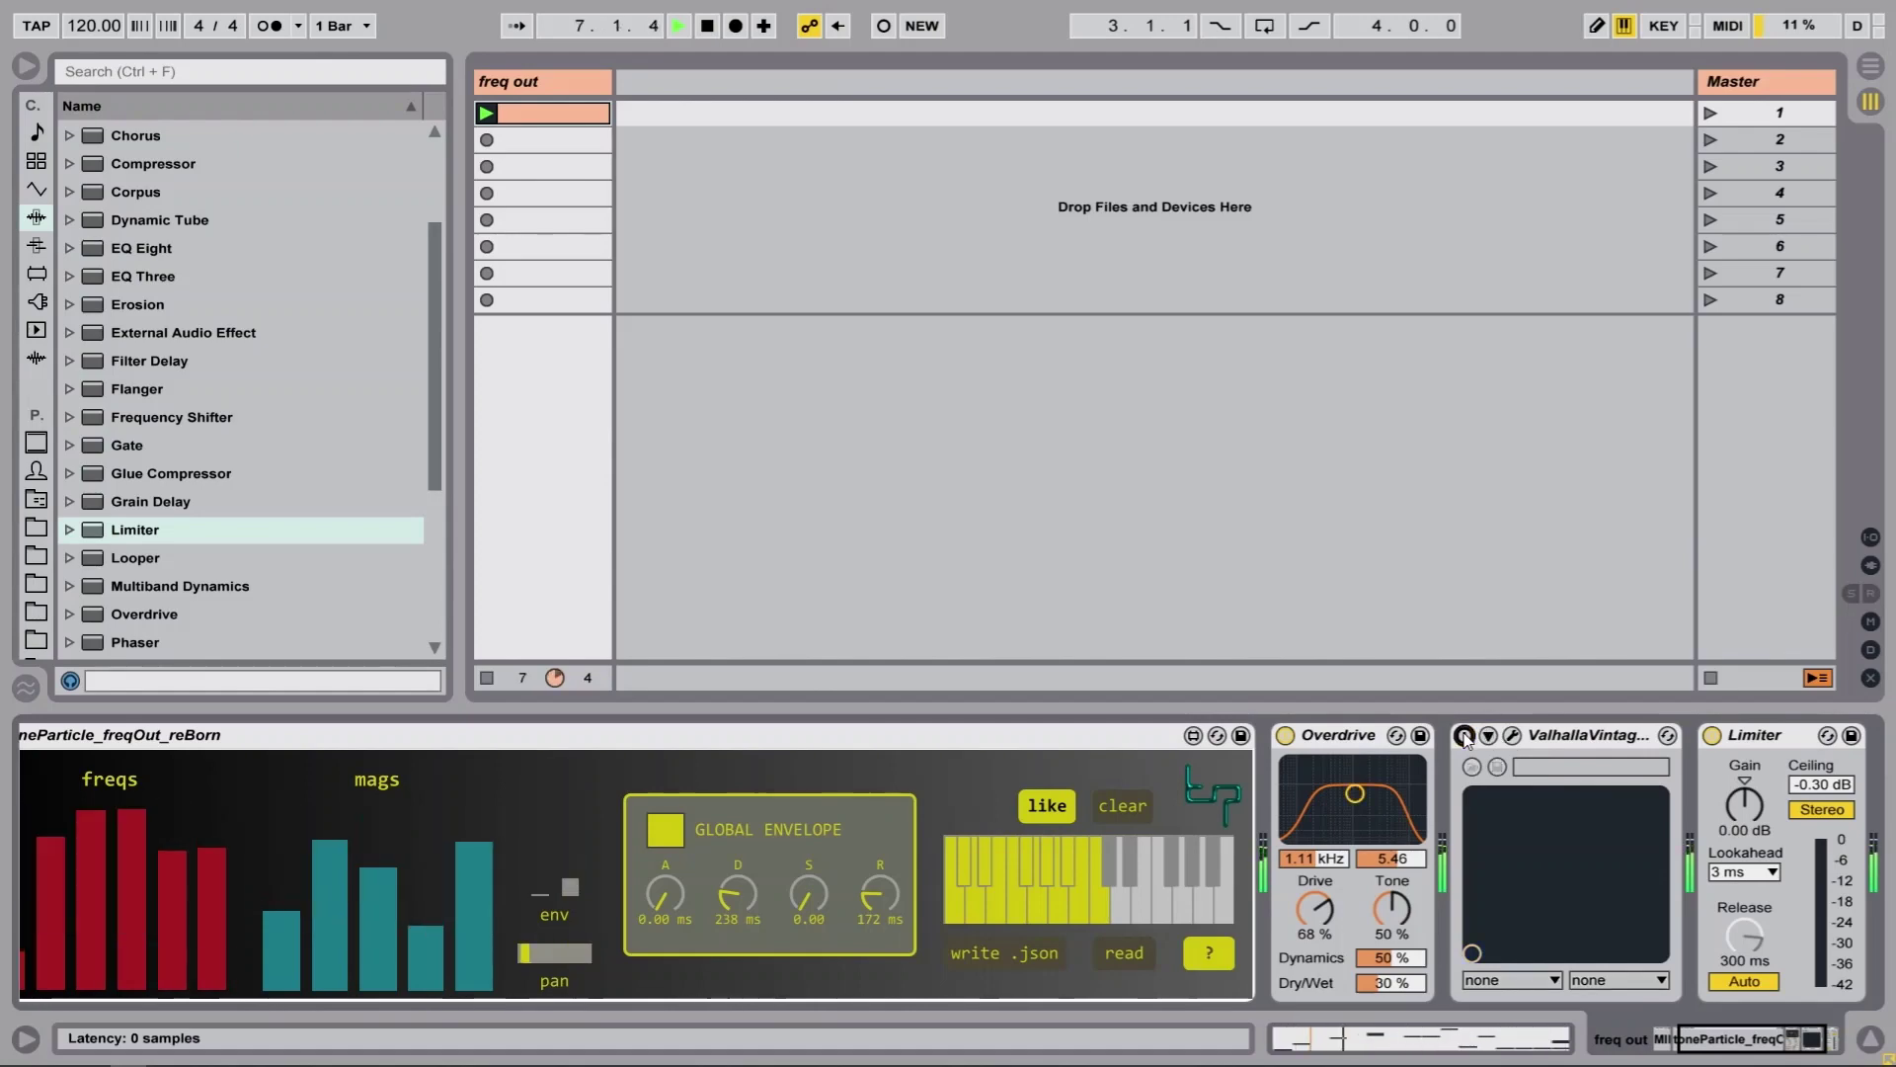
pyautogui.moveTo(1315, 908); pyautogui.dragTo(1315, 928)
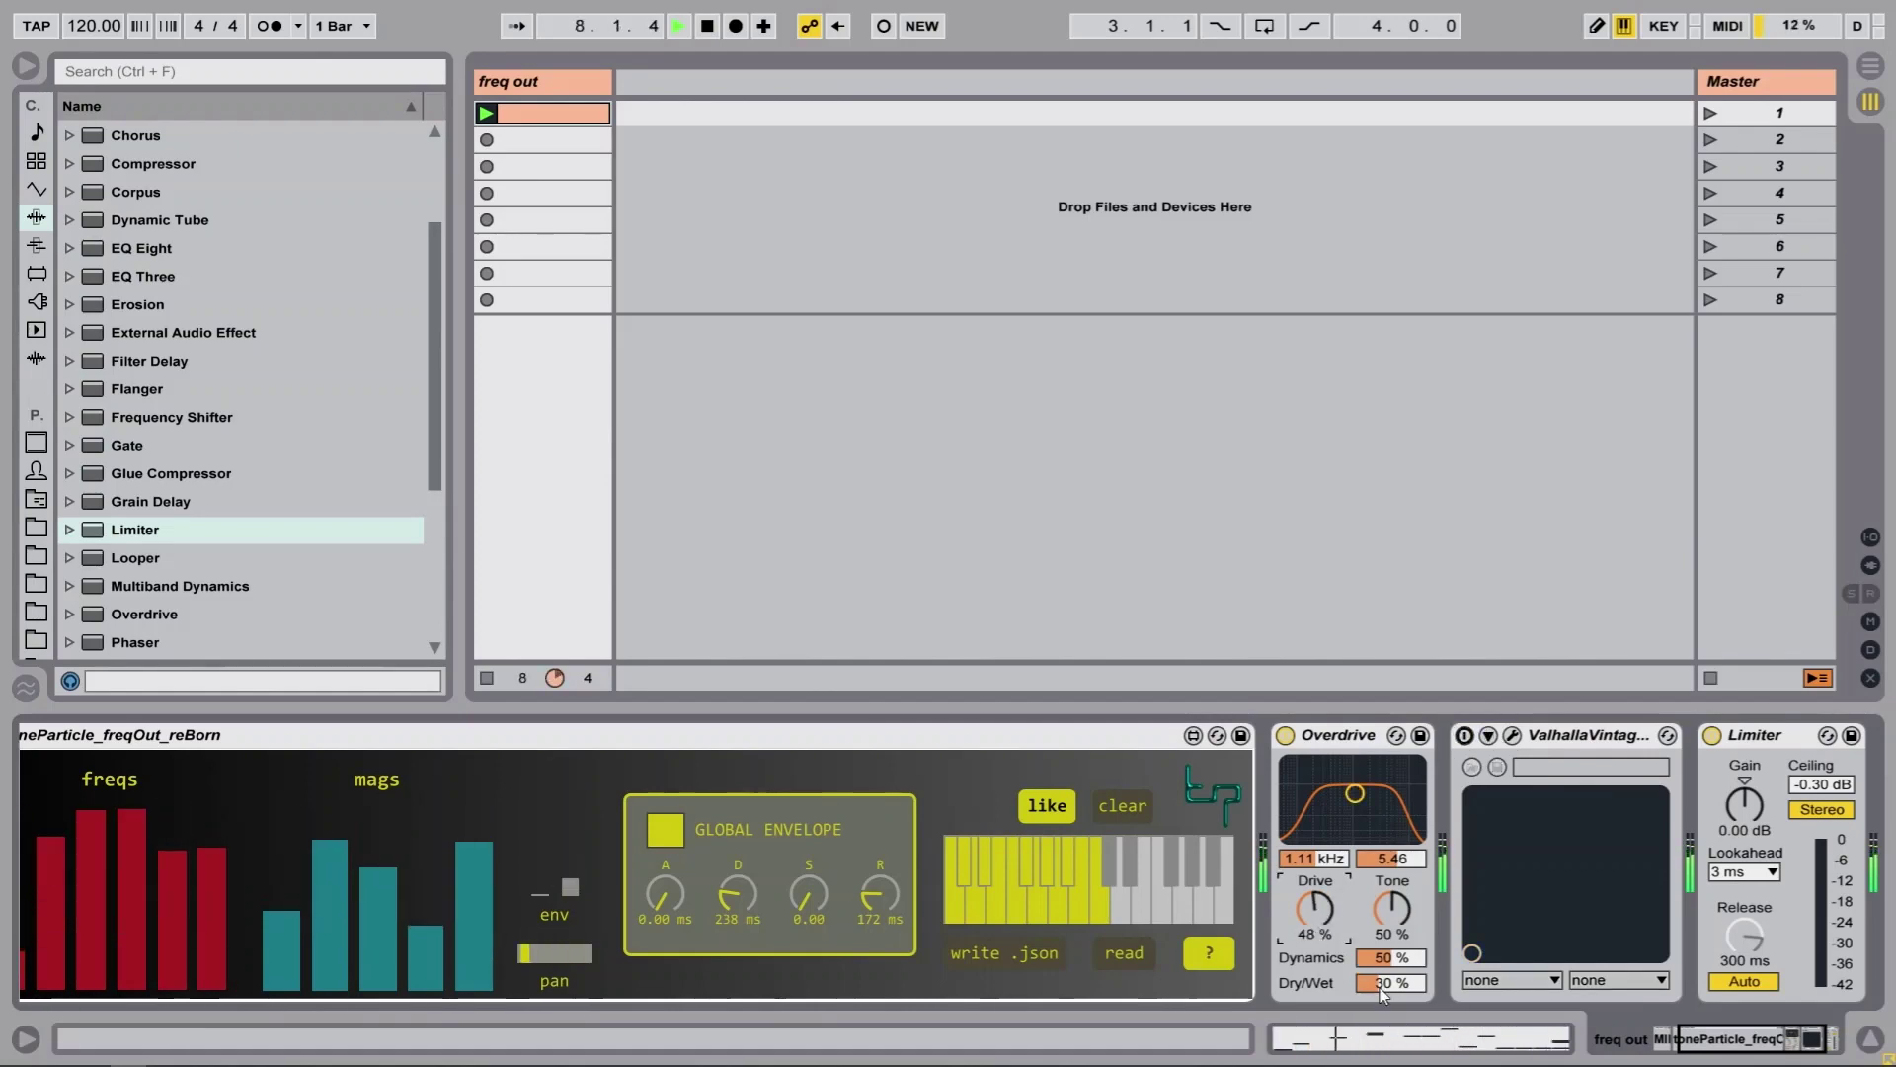
pyautogui.moveTo(1383, 987); pyautogui.dragTo(1384, 982)
pyautogui.moveTo(1397, 927); pyautogui.dragTo(1397, 939)
# Switch VintageVerb back on, review its plug-in window, and hide the browser
pyautogui.click(1488, 734)
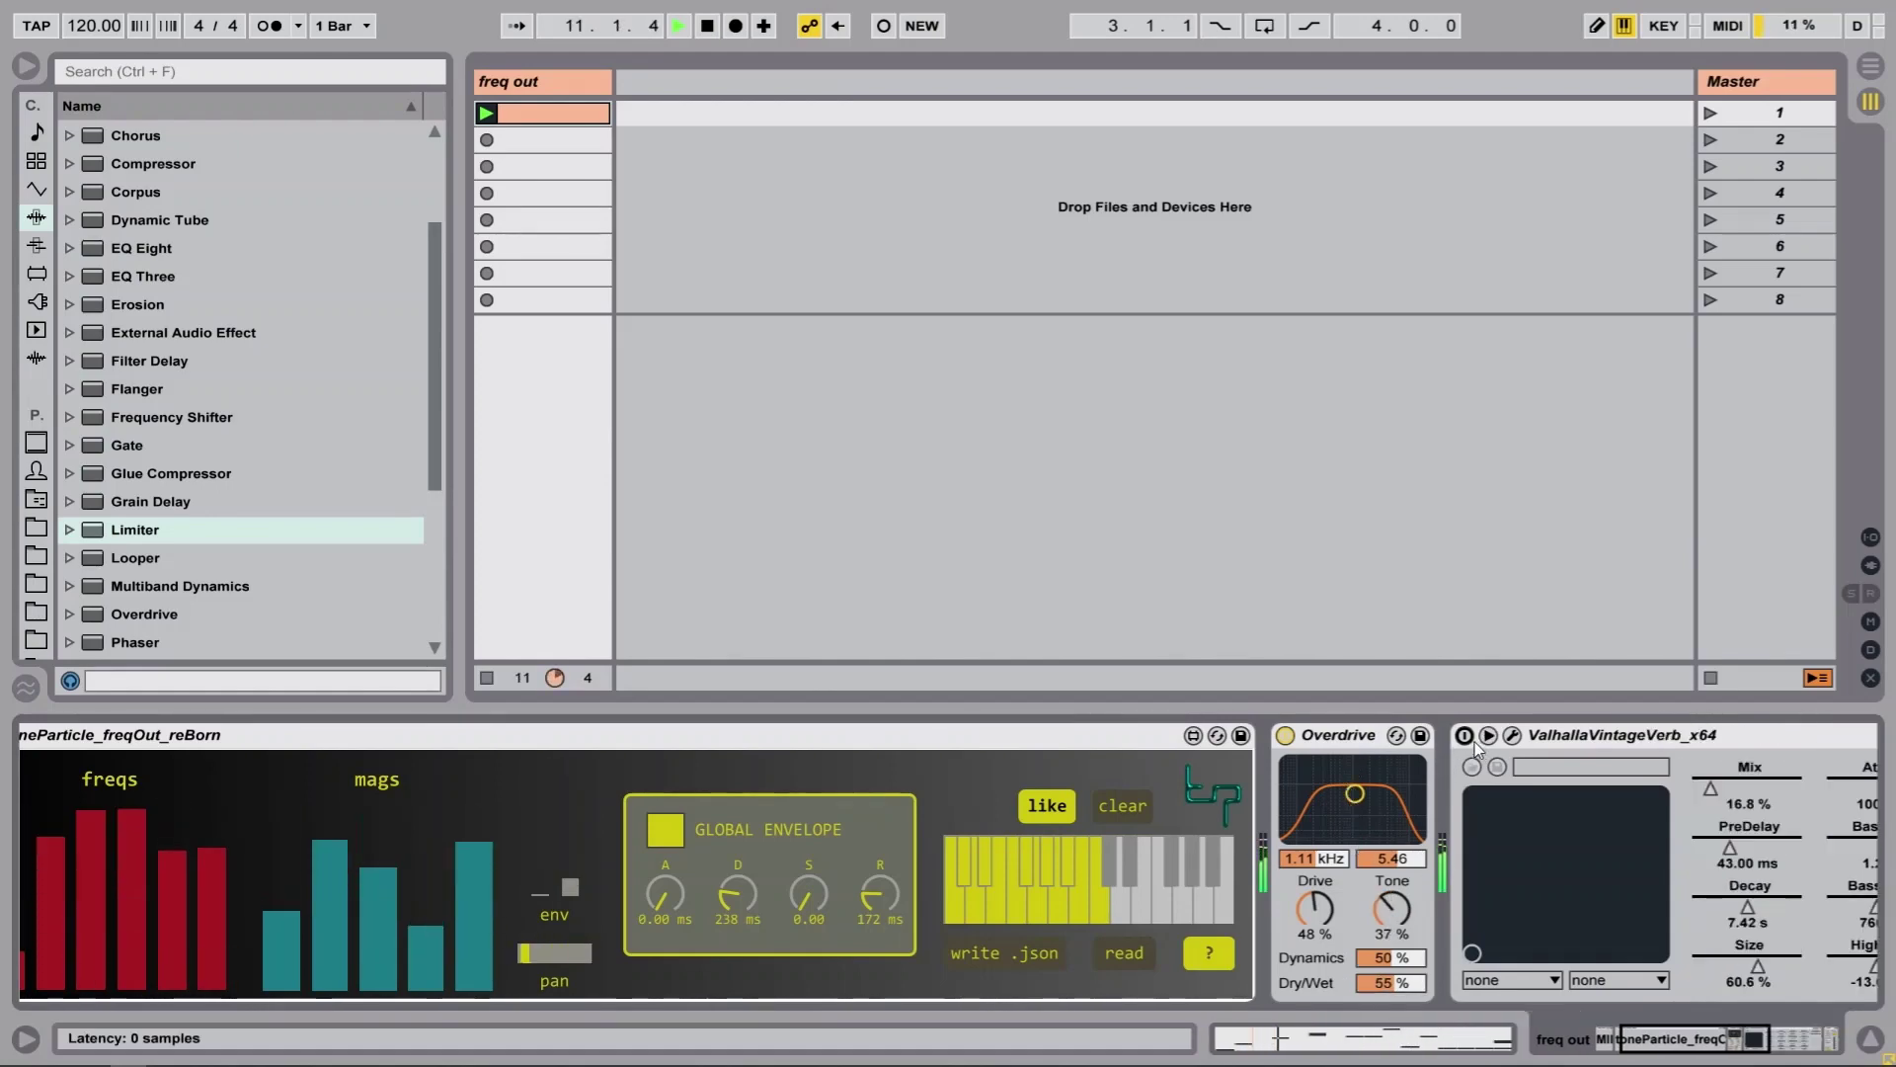
pyautogui.click(1489, 735)
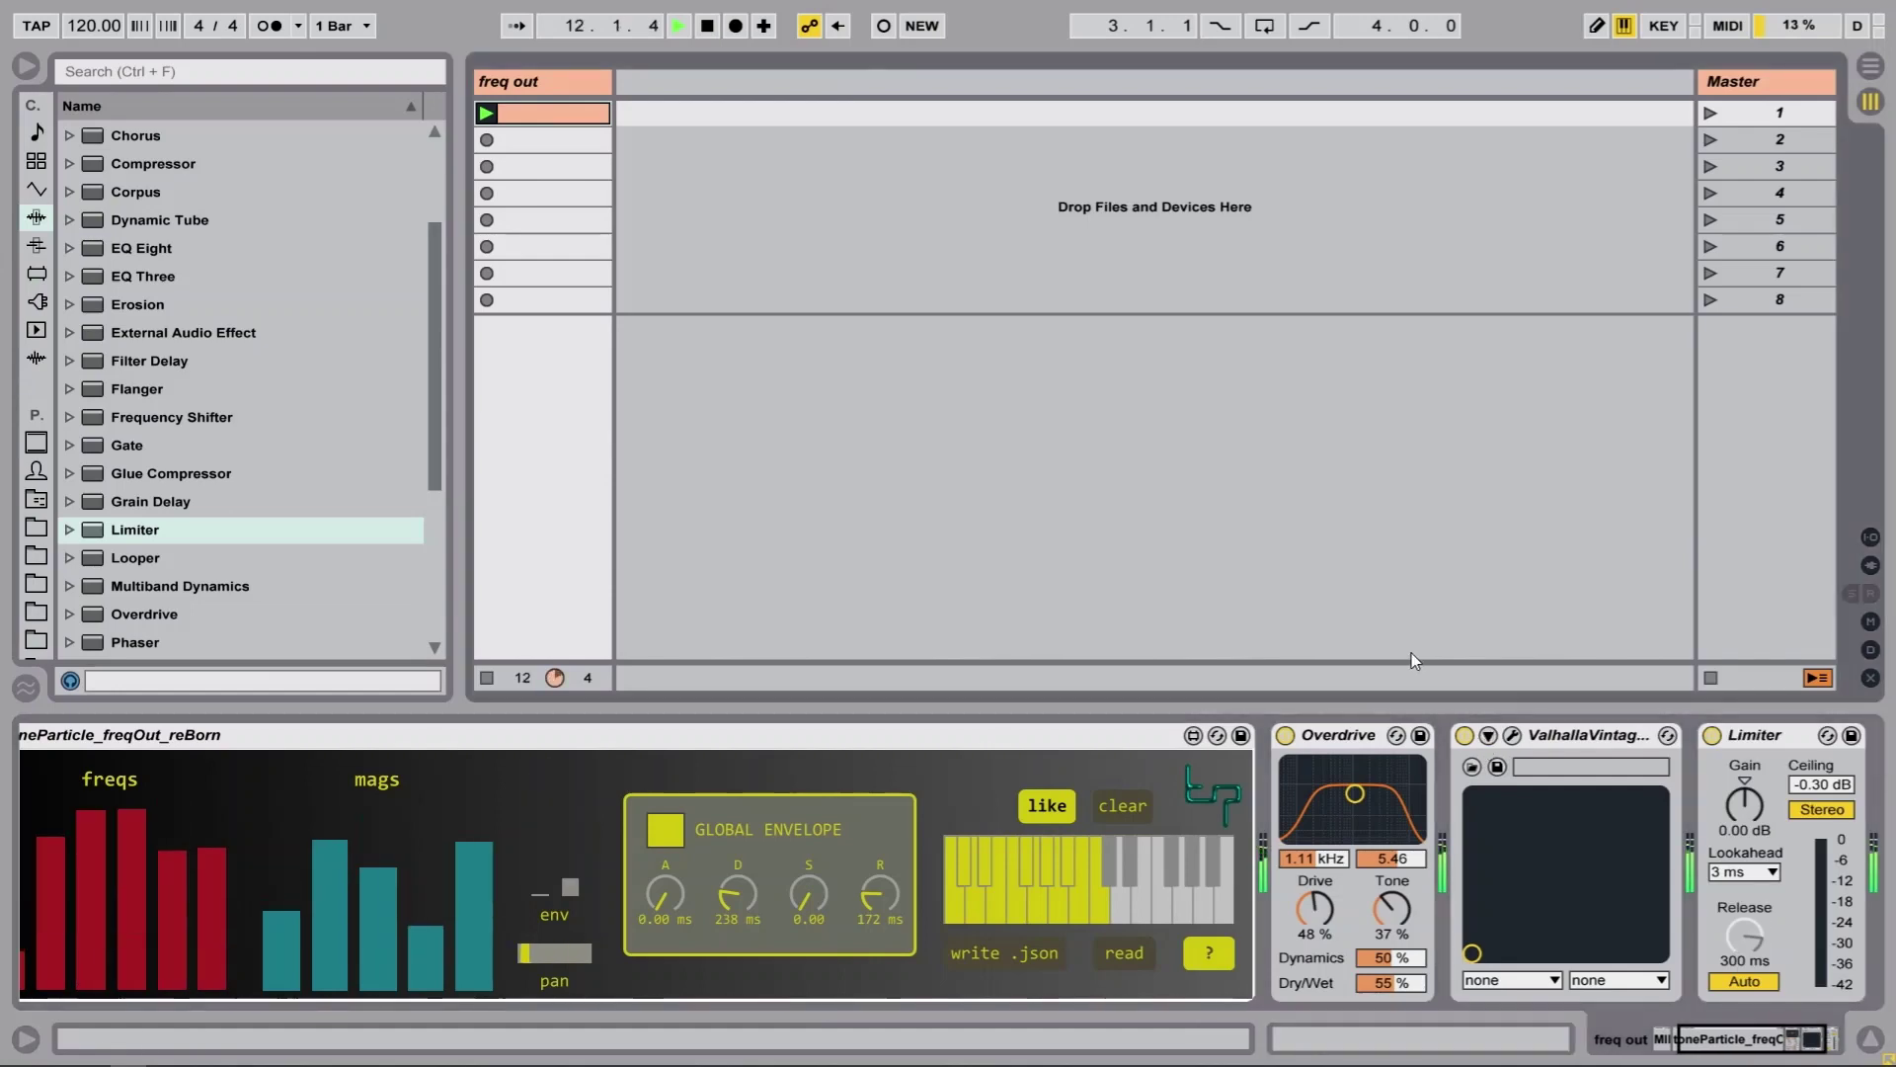
pyautogui.click(1513, 736)
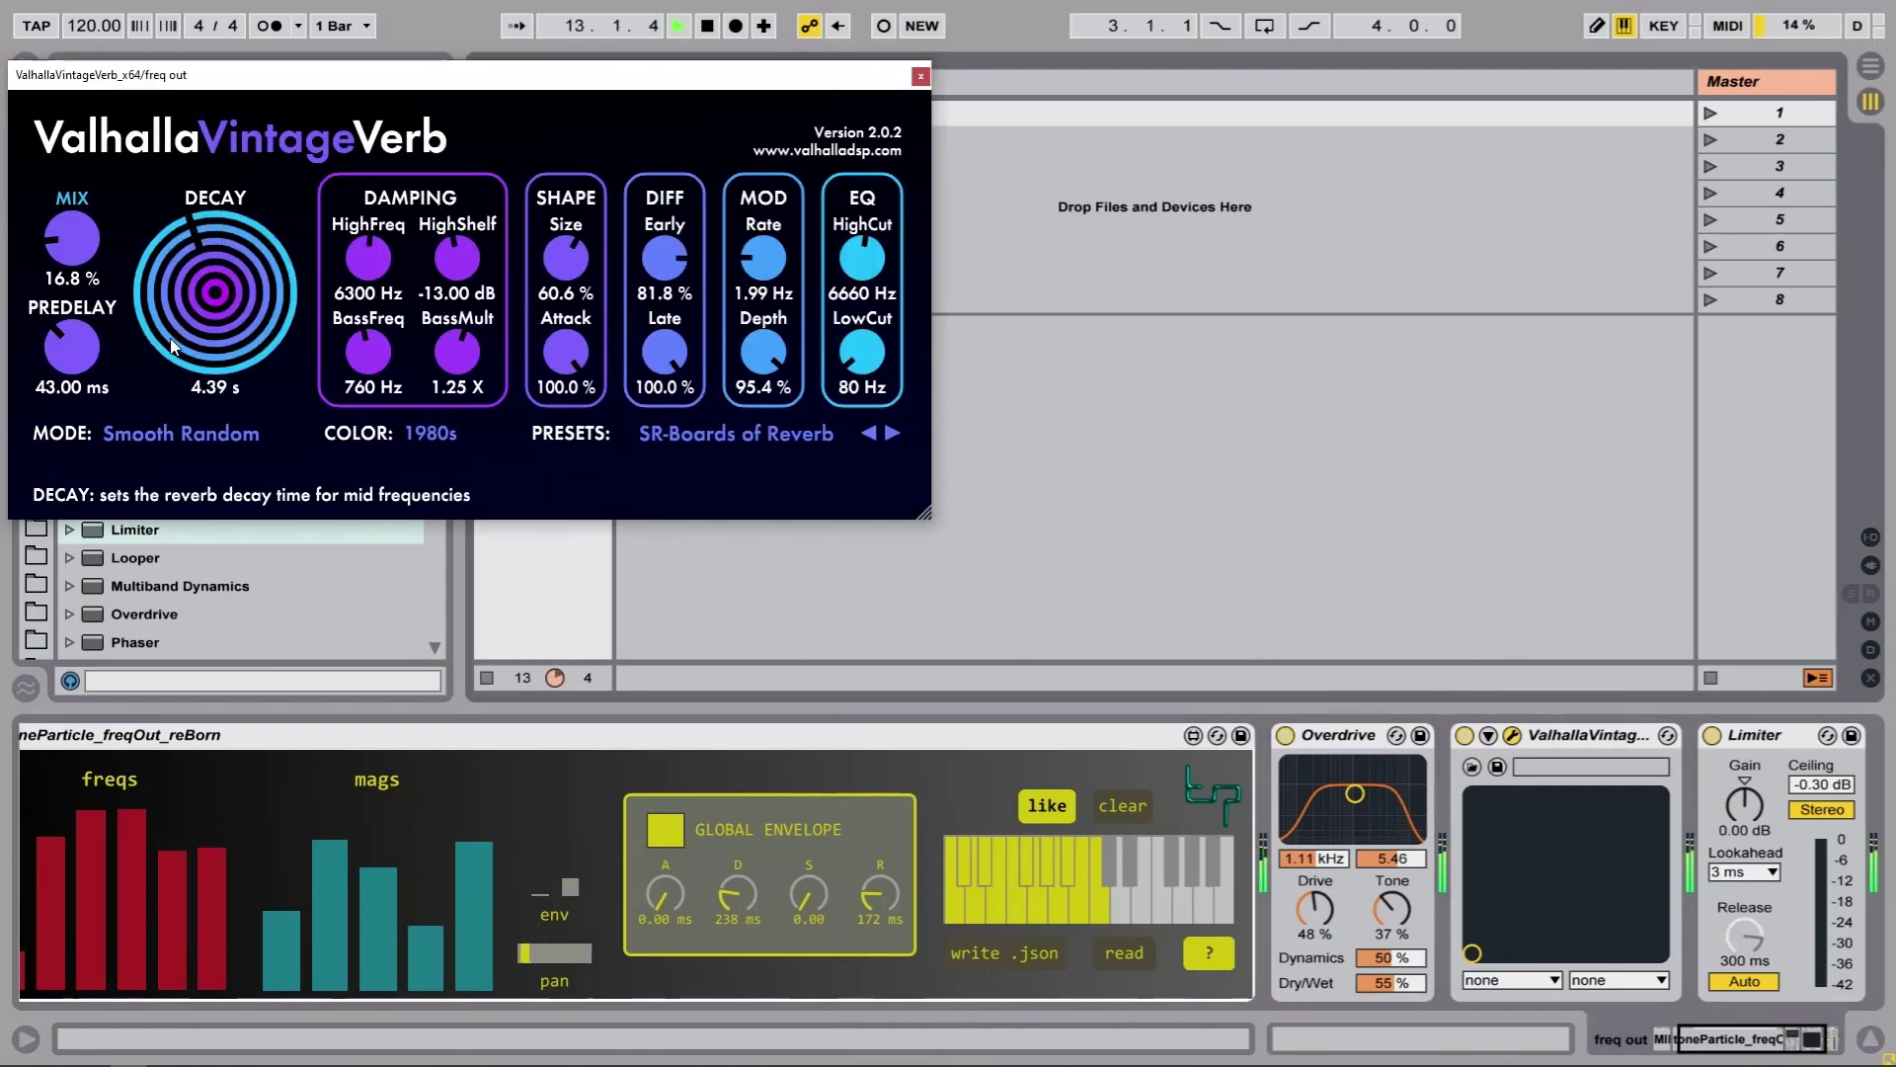
pyautogui.click(920, 77)
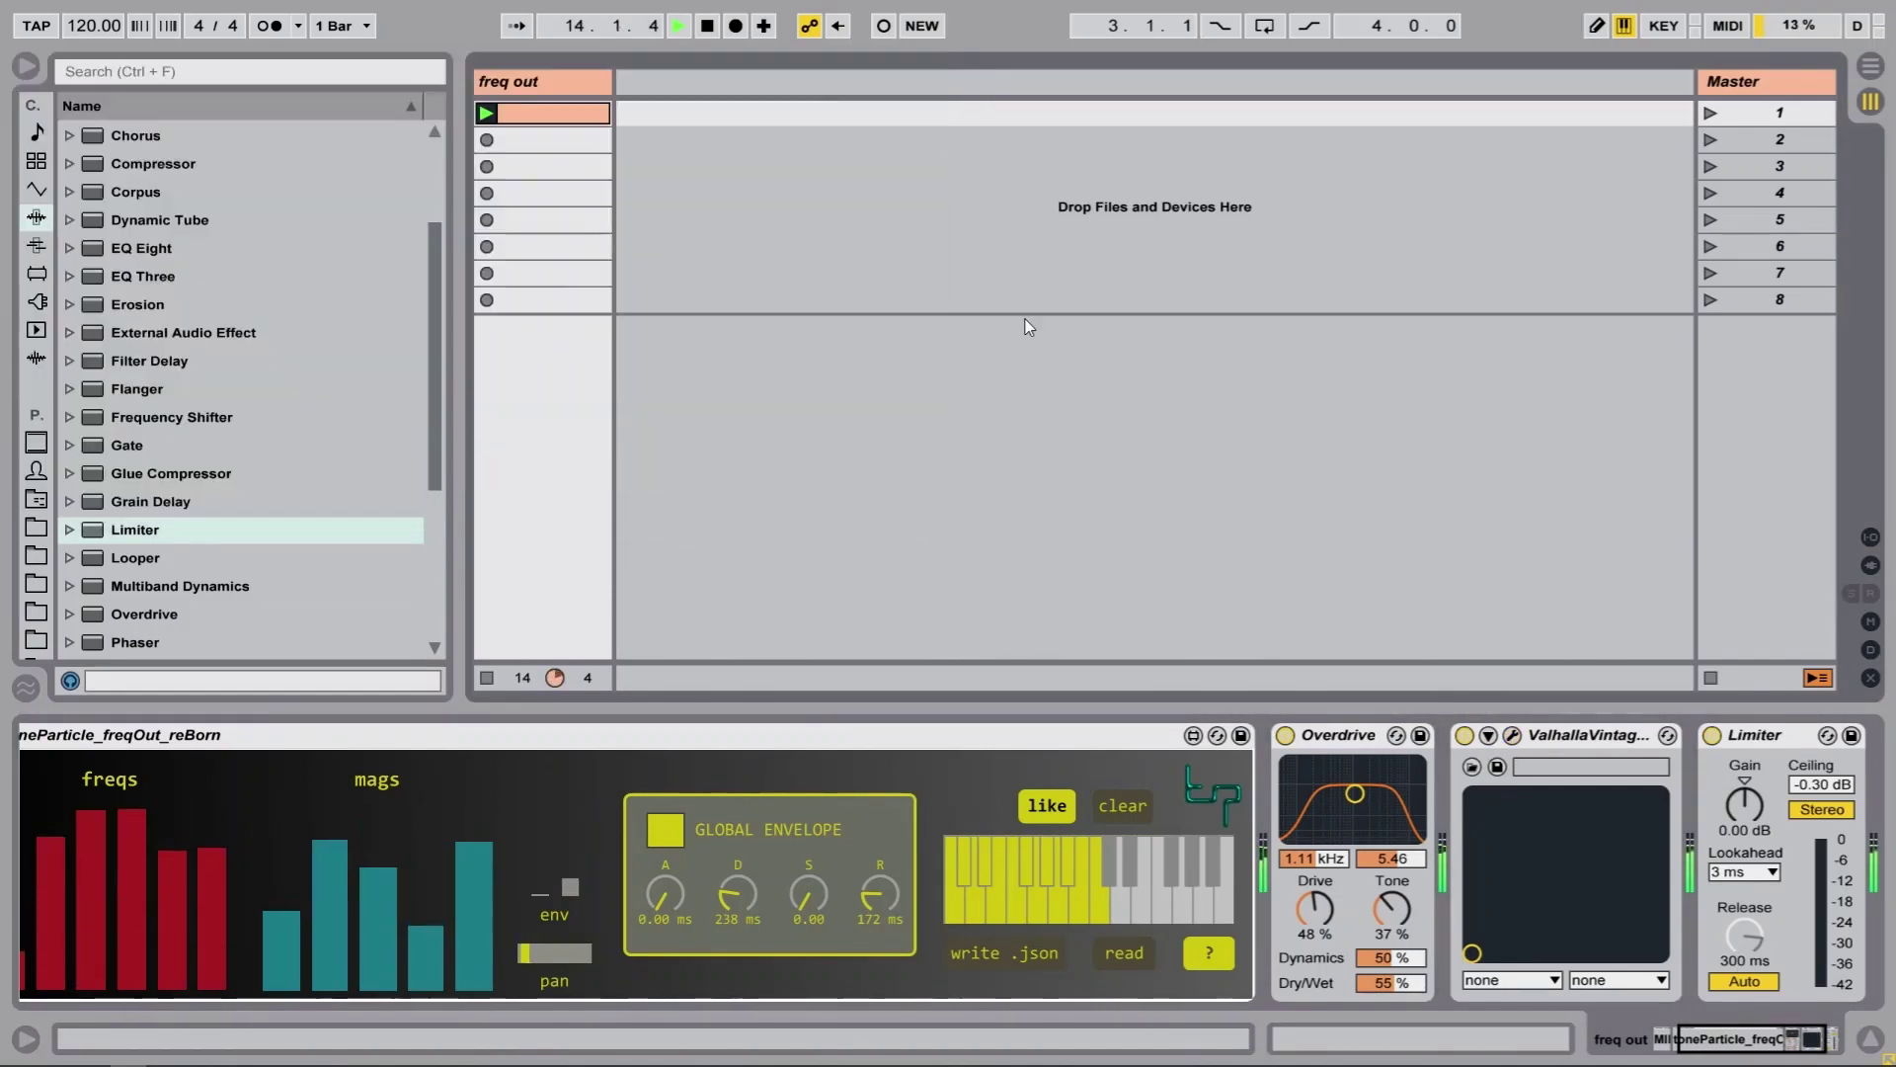
pyautogui.click(27, 66)
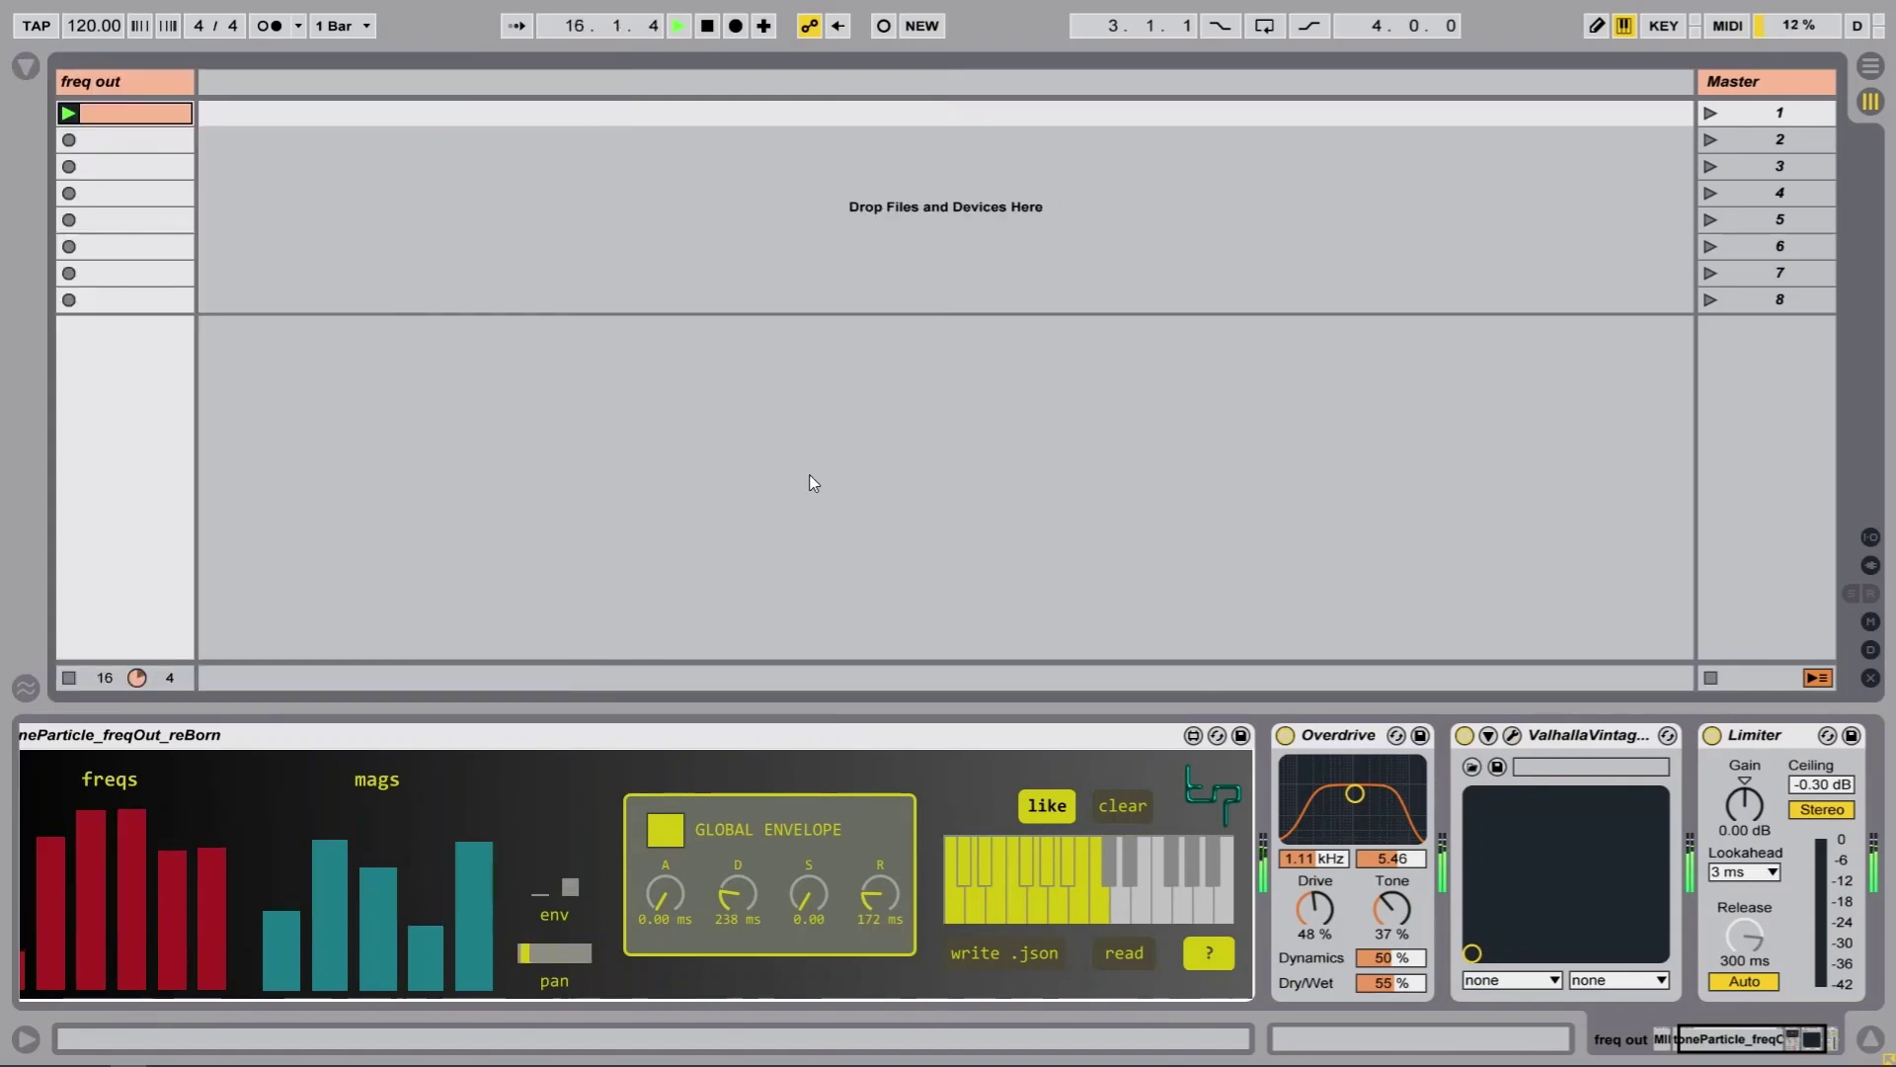
# Add a new MIDI track beside freq out and drag toneParticle_freqOut_reBorn onto it
pyautogui.click(185, 89)
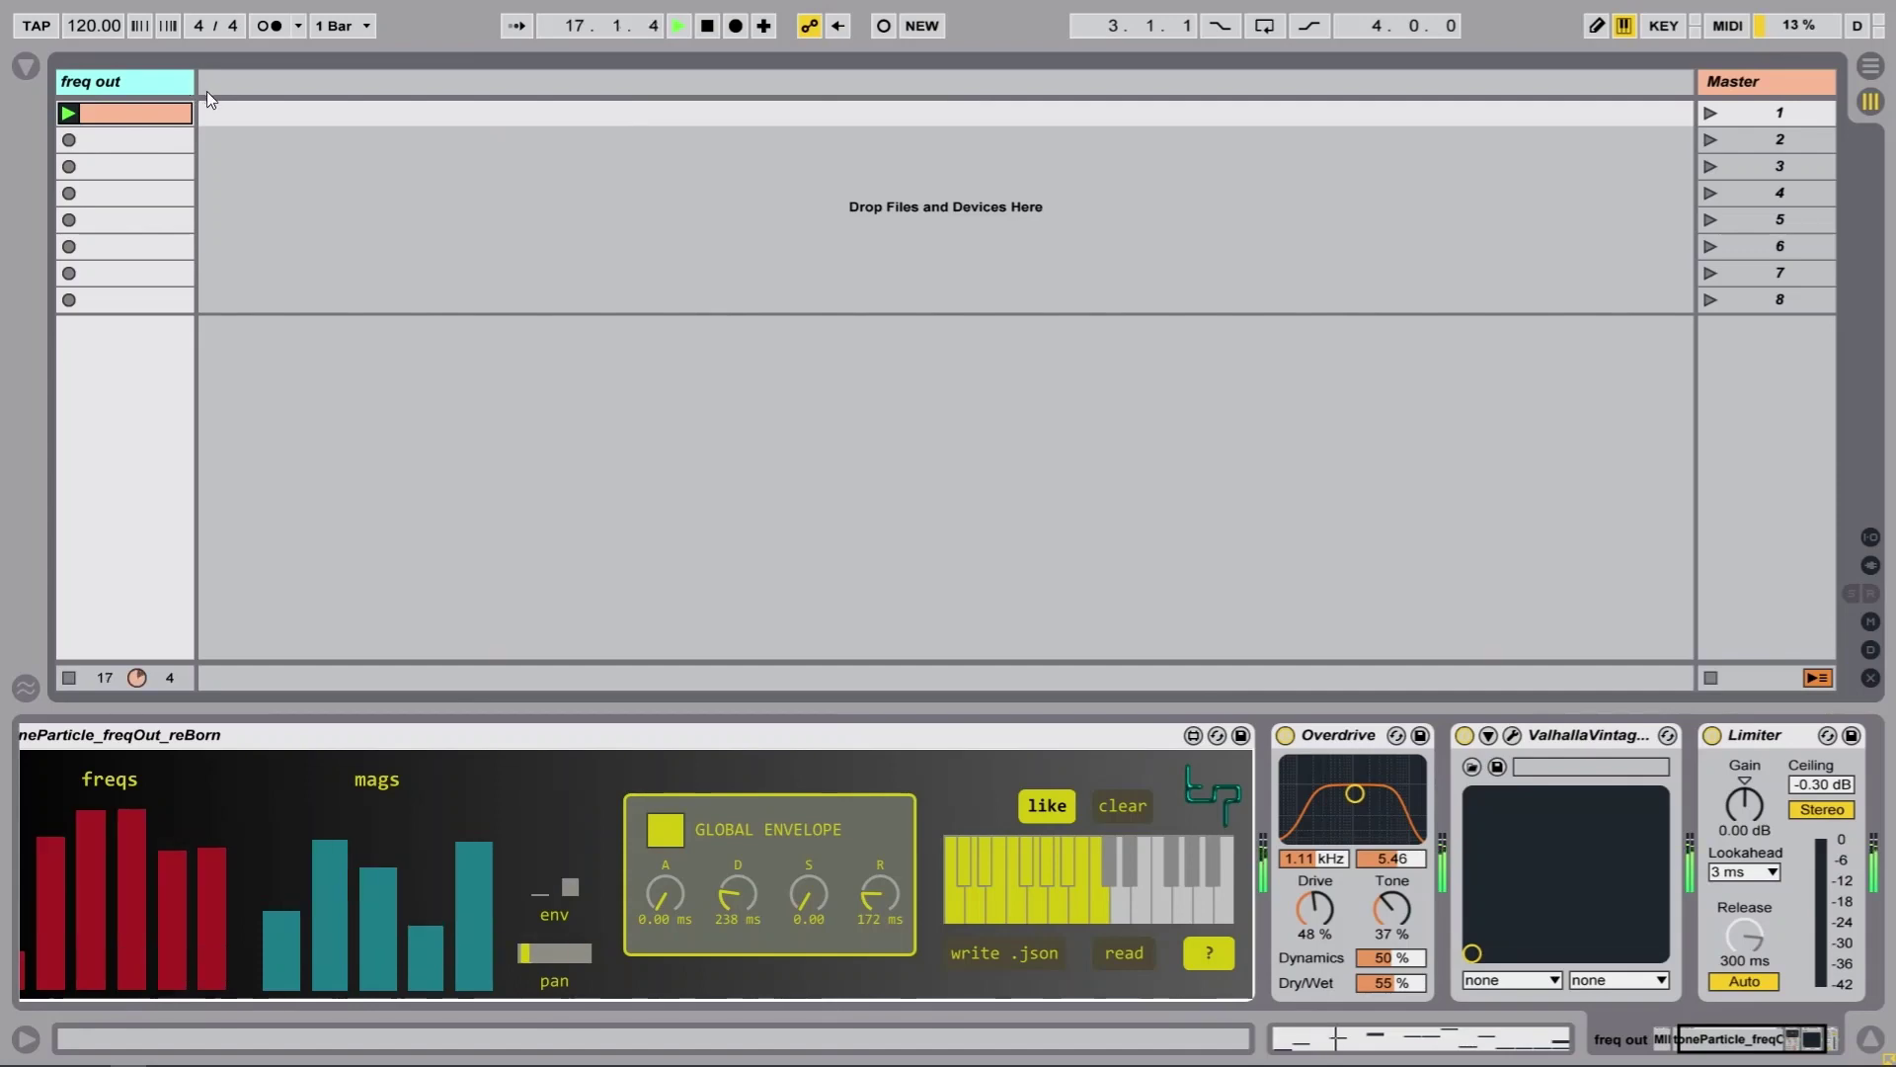
pyautogui.doubleClick(209, 93)
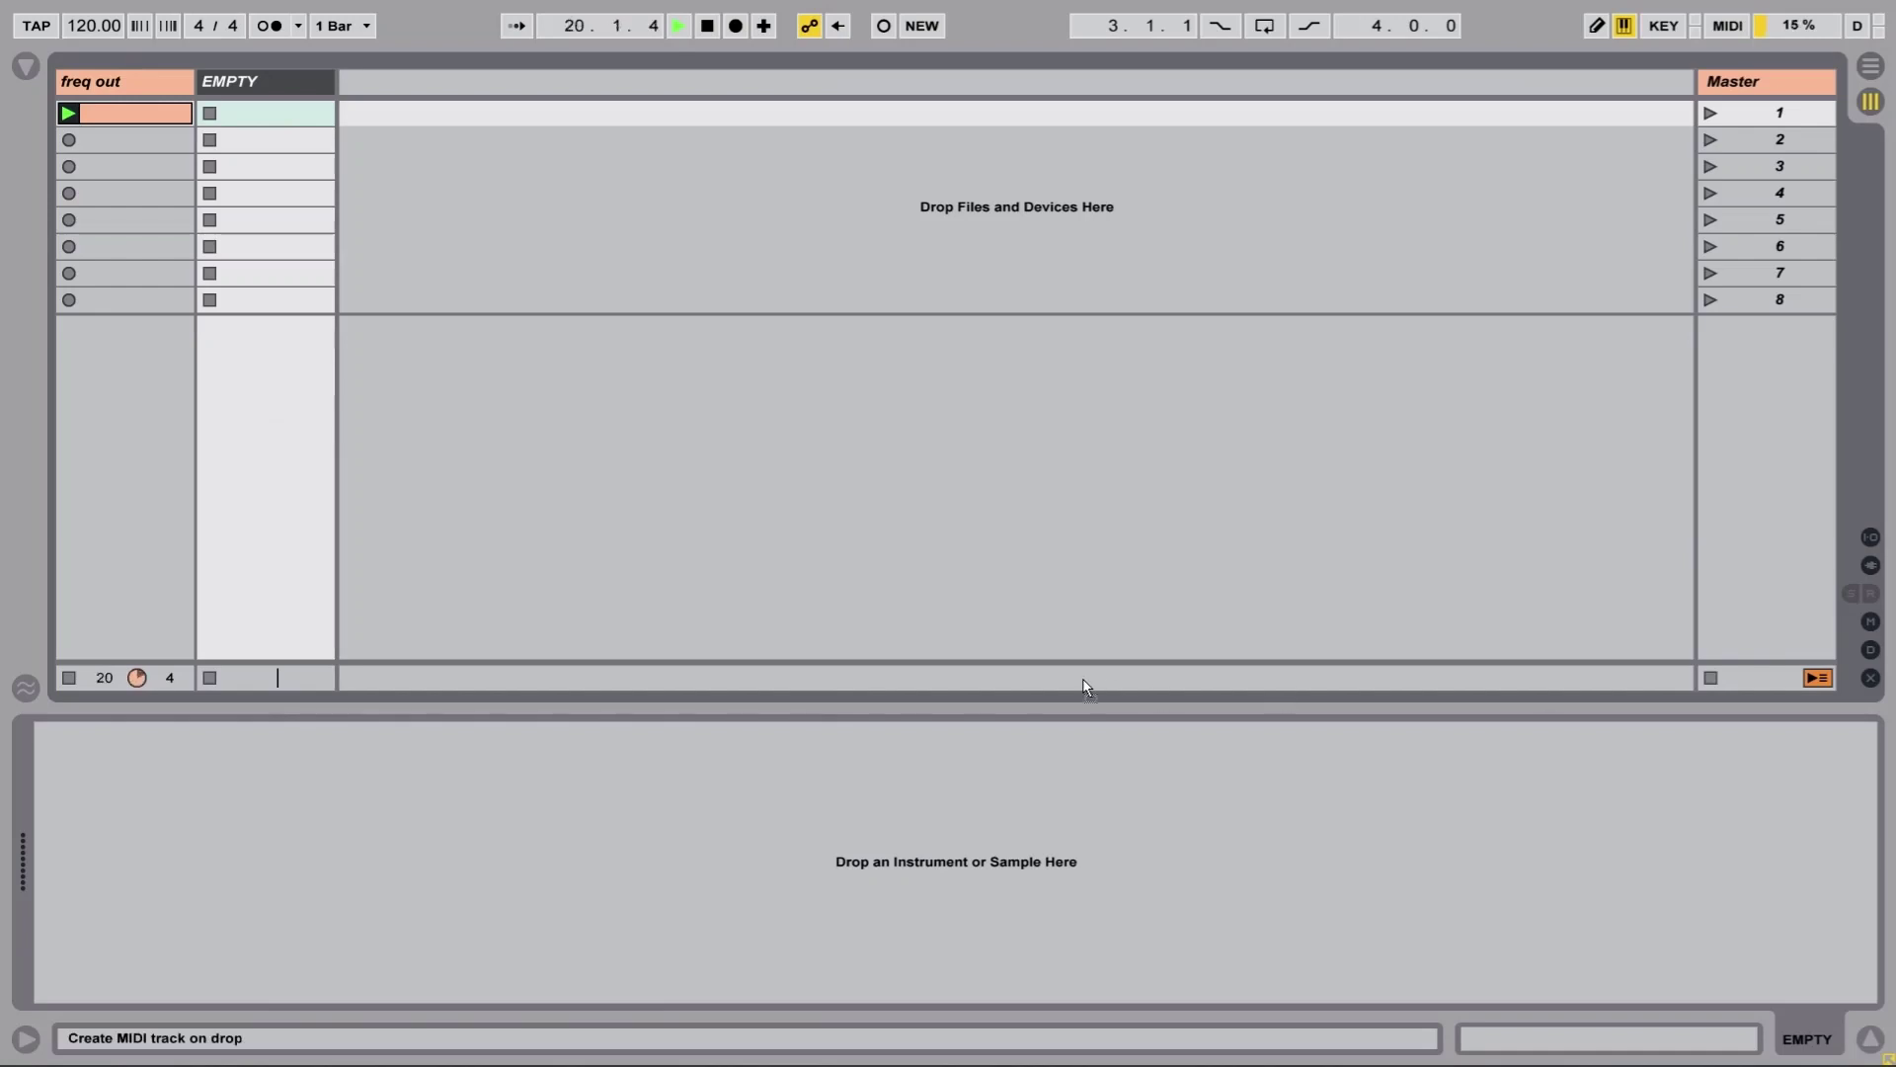
pyautogui.moveTo(1084, 685); pyautogui.dragTo(1083, 800)
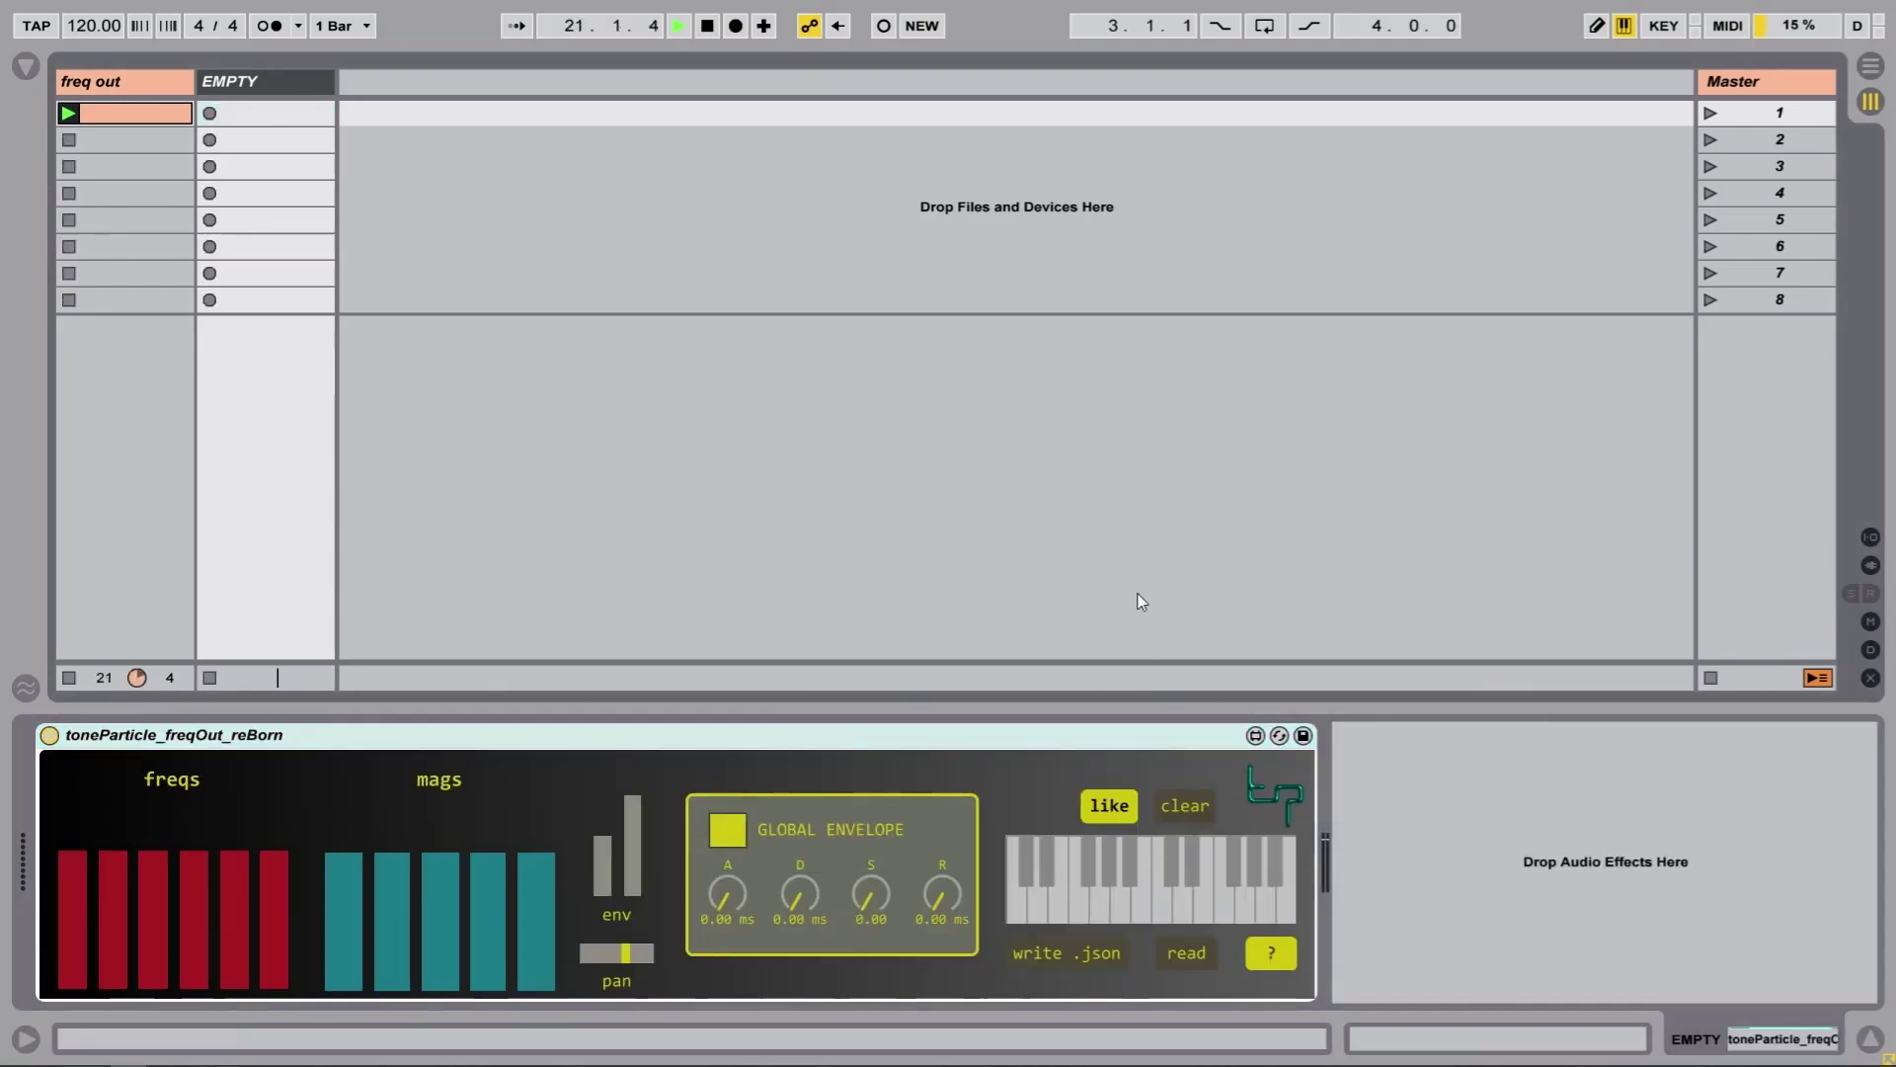
# Shift the keyboard octave down, set the toneParticle envelope to attack 1.71 s, sustain 1.00, release 4.63 s, and replay
pyautogui.press('z')
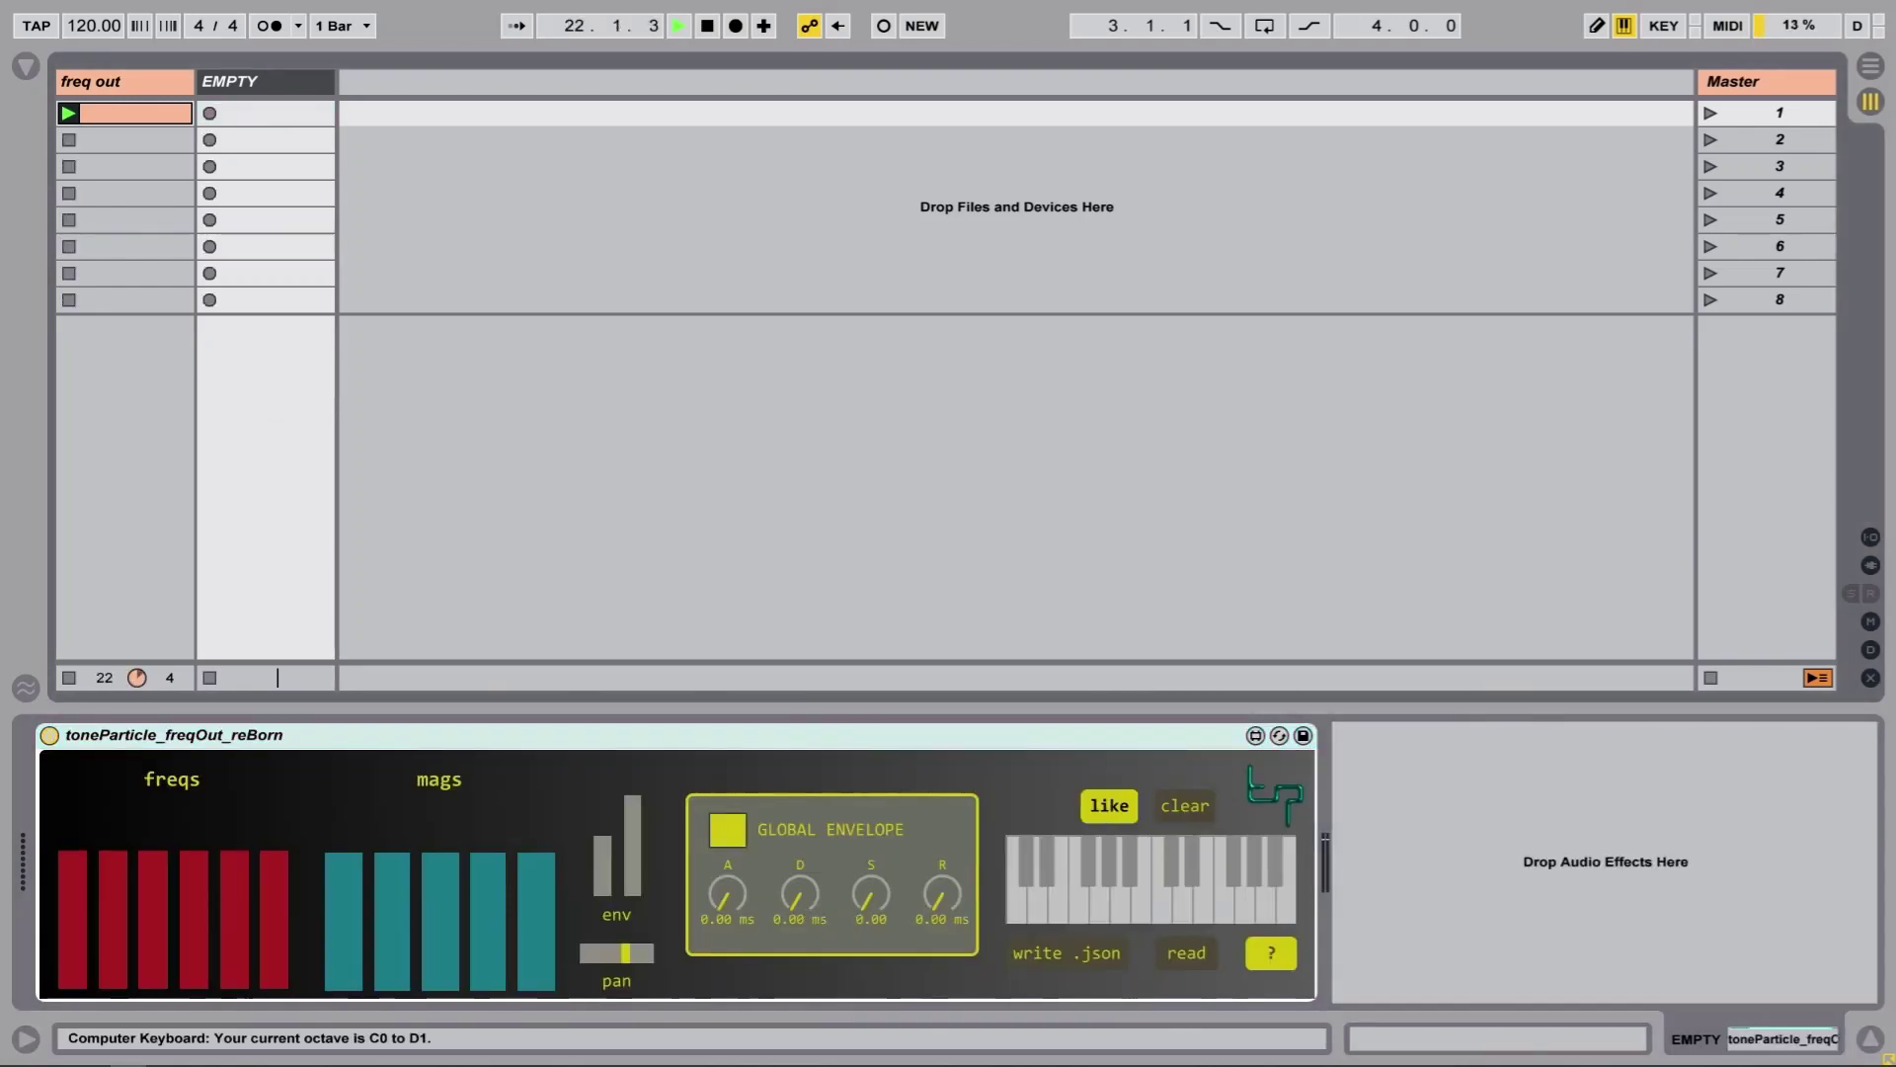
pyautogui.moveTo(800, 893); pyautogui.dragTo(800, 879)
pyautogui.moveTo(941, 894); pyautogui.dragTo(941, 881)
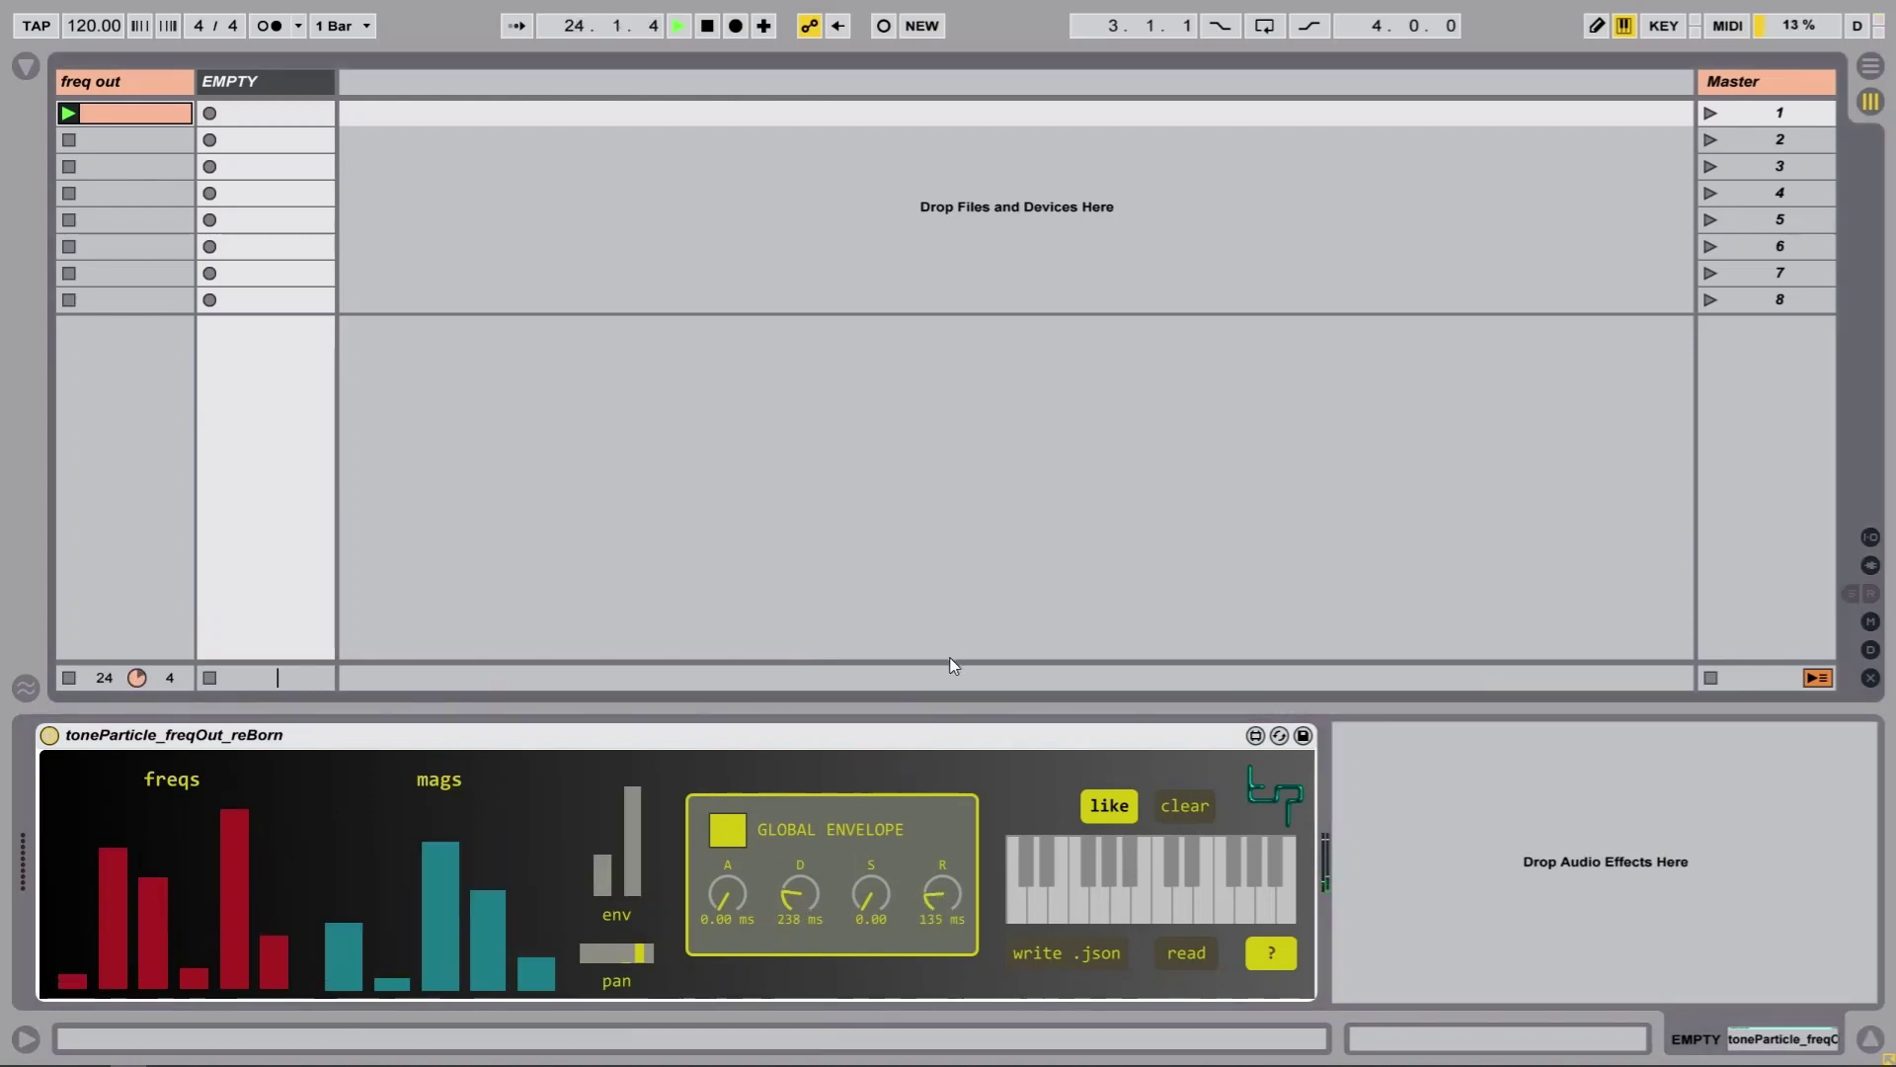
pyautogui.moveTo(739, 906); pyautogui.dragTo(800, 859)
pyautogui.moveTo(942, 893); pyautogui.dragTo(898, 850)
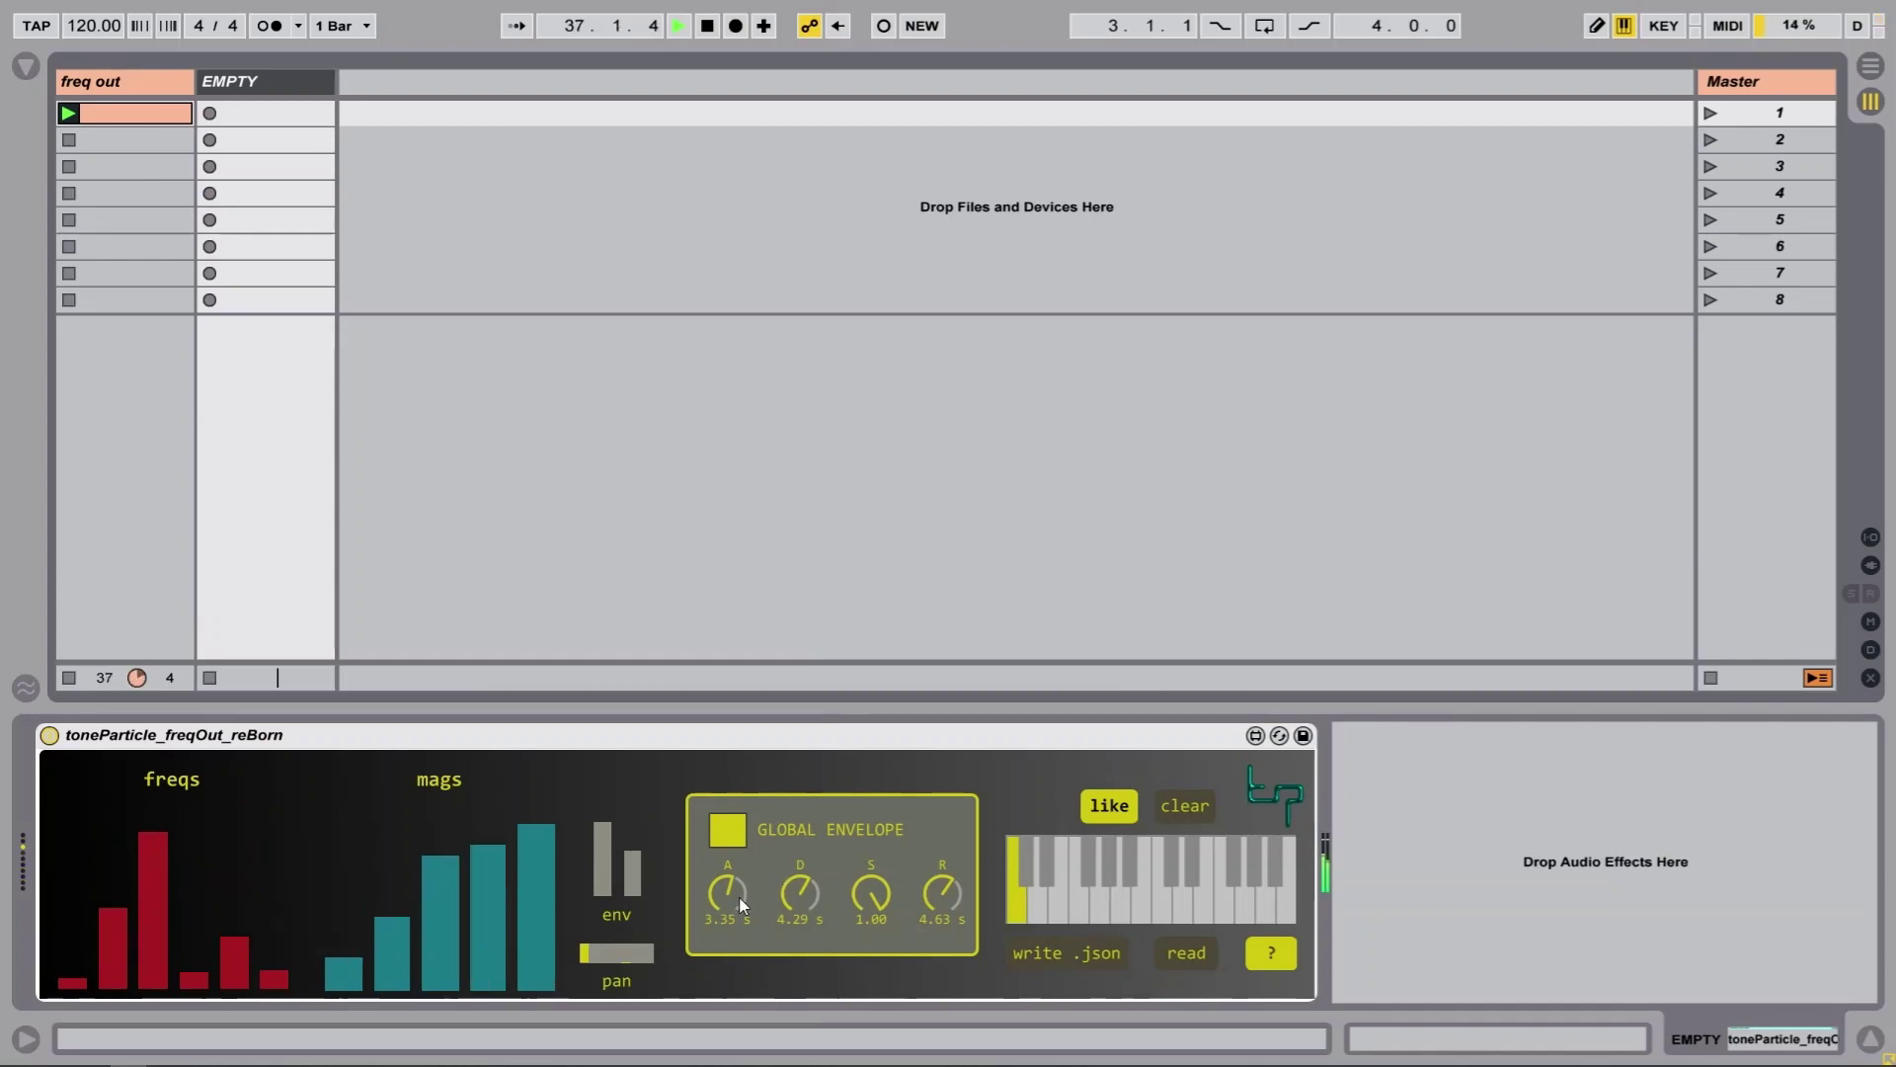
pyautogui.moveTo(734, 893); pyautogui.dragTo(735, 934)
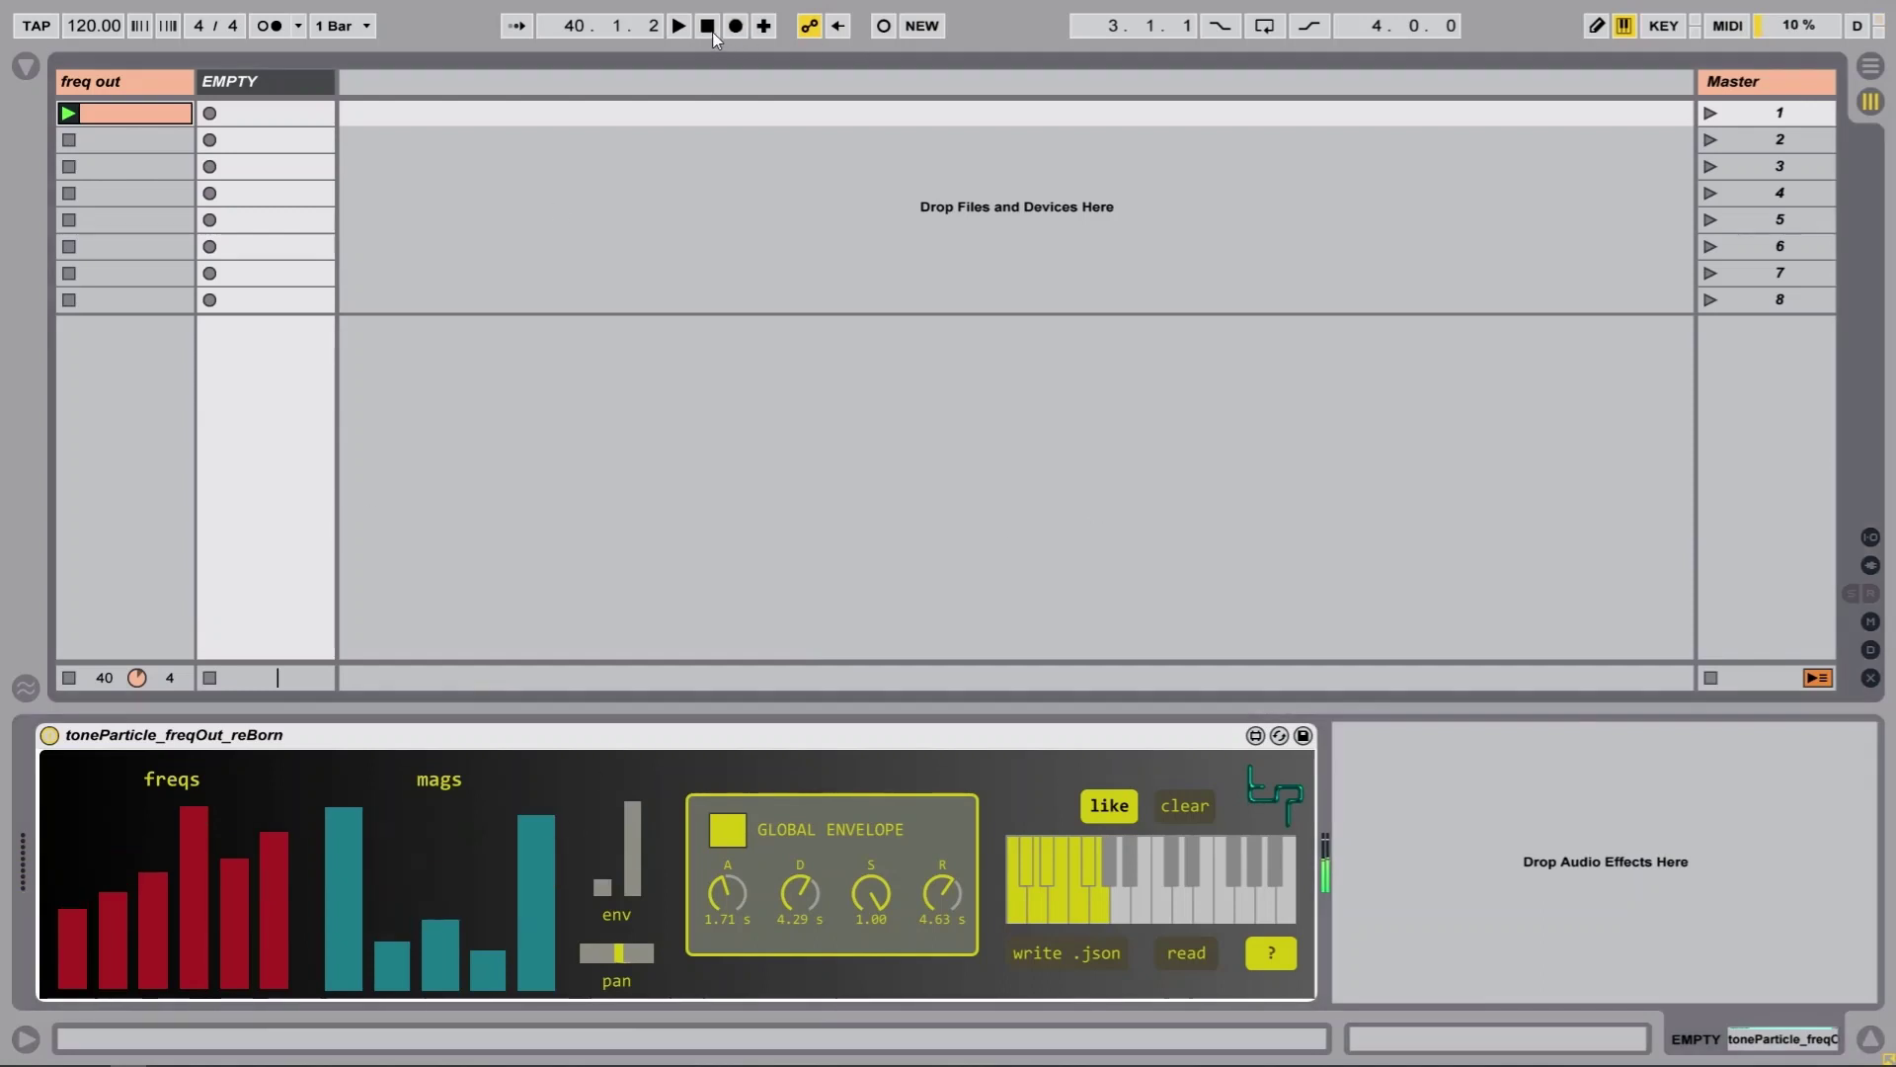
pyautogui.click(682, 26)
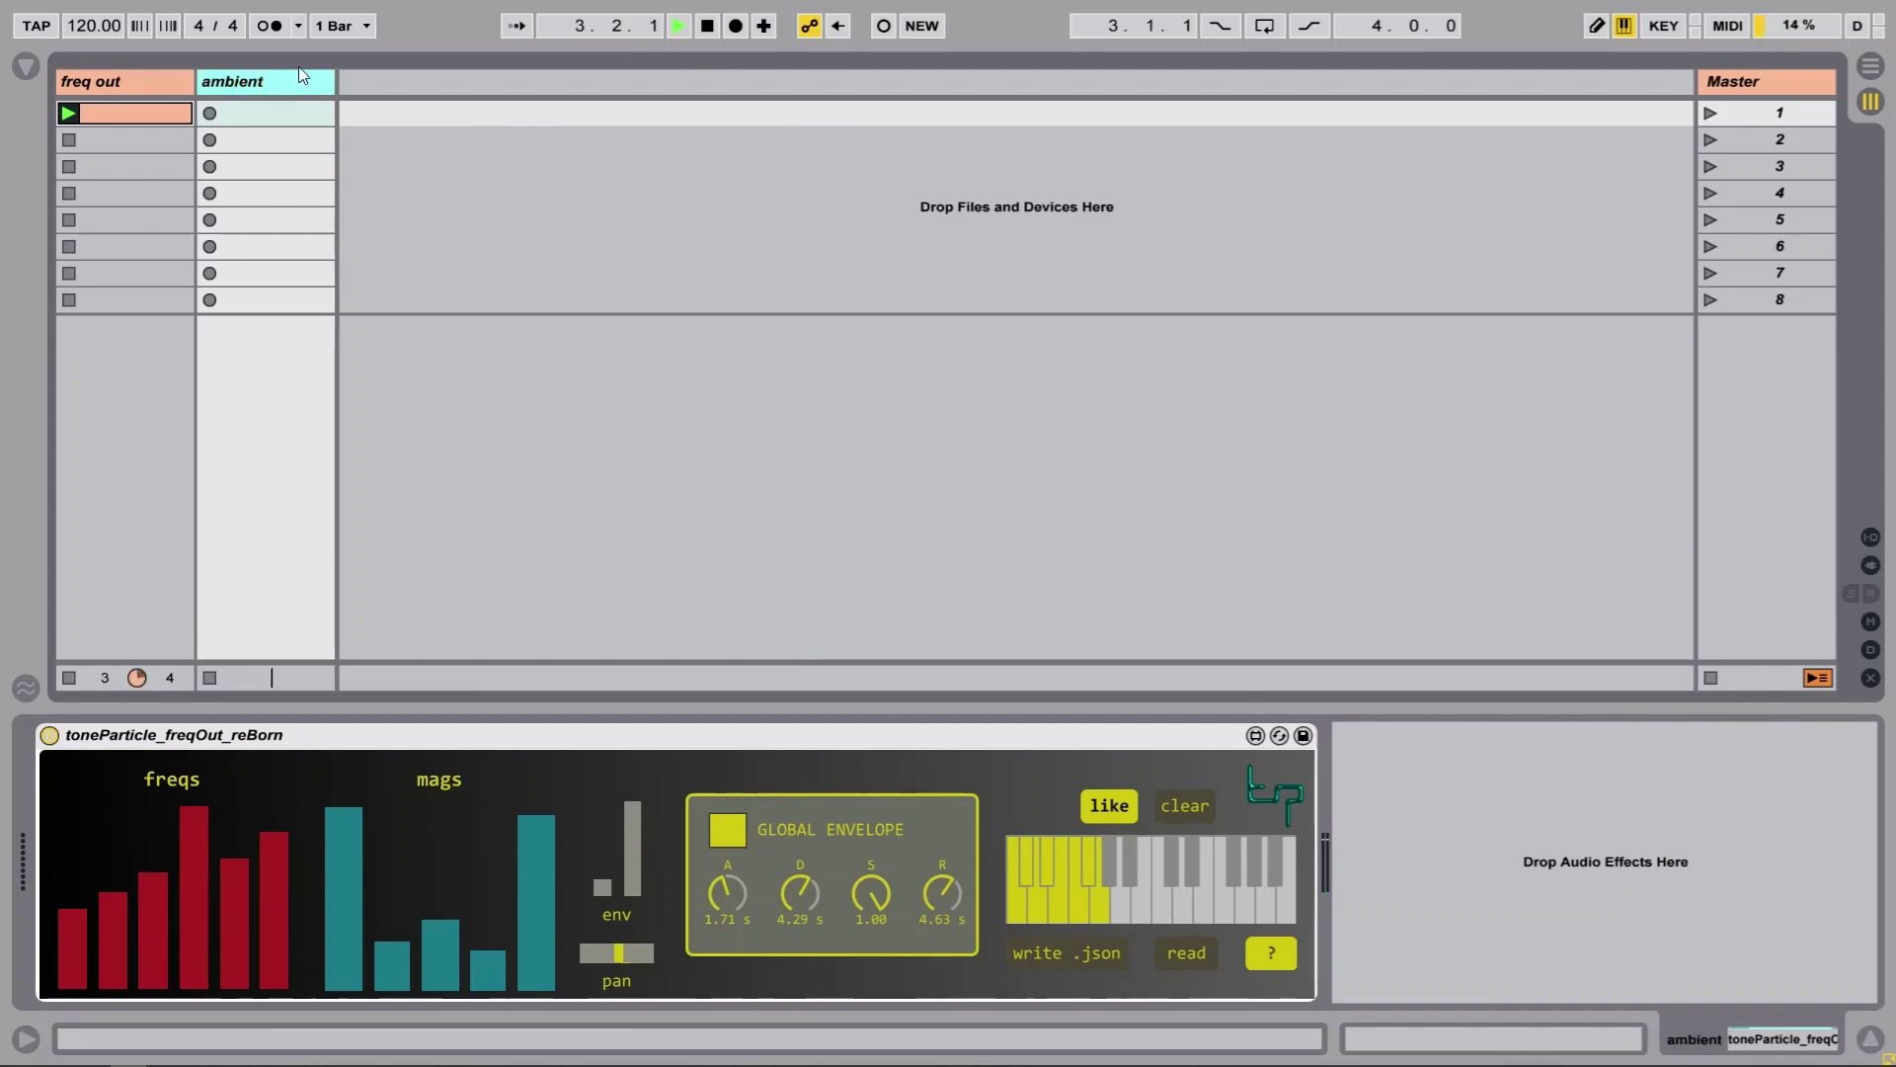
# Create an empty MIDI clip on the ambient track and set its length to 16 bars
pyautogui.doubleClick(280, 117)
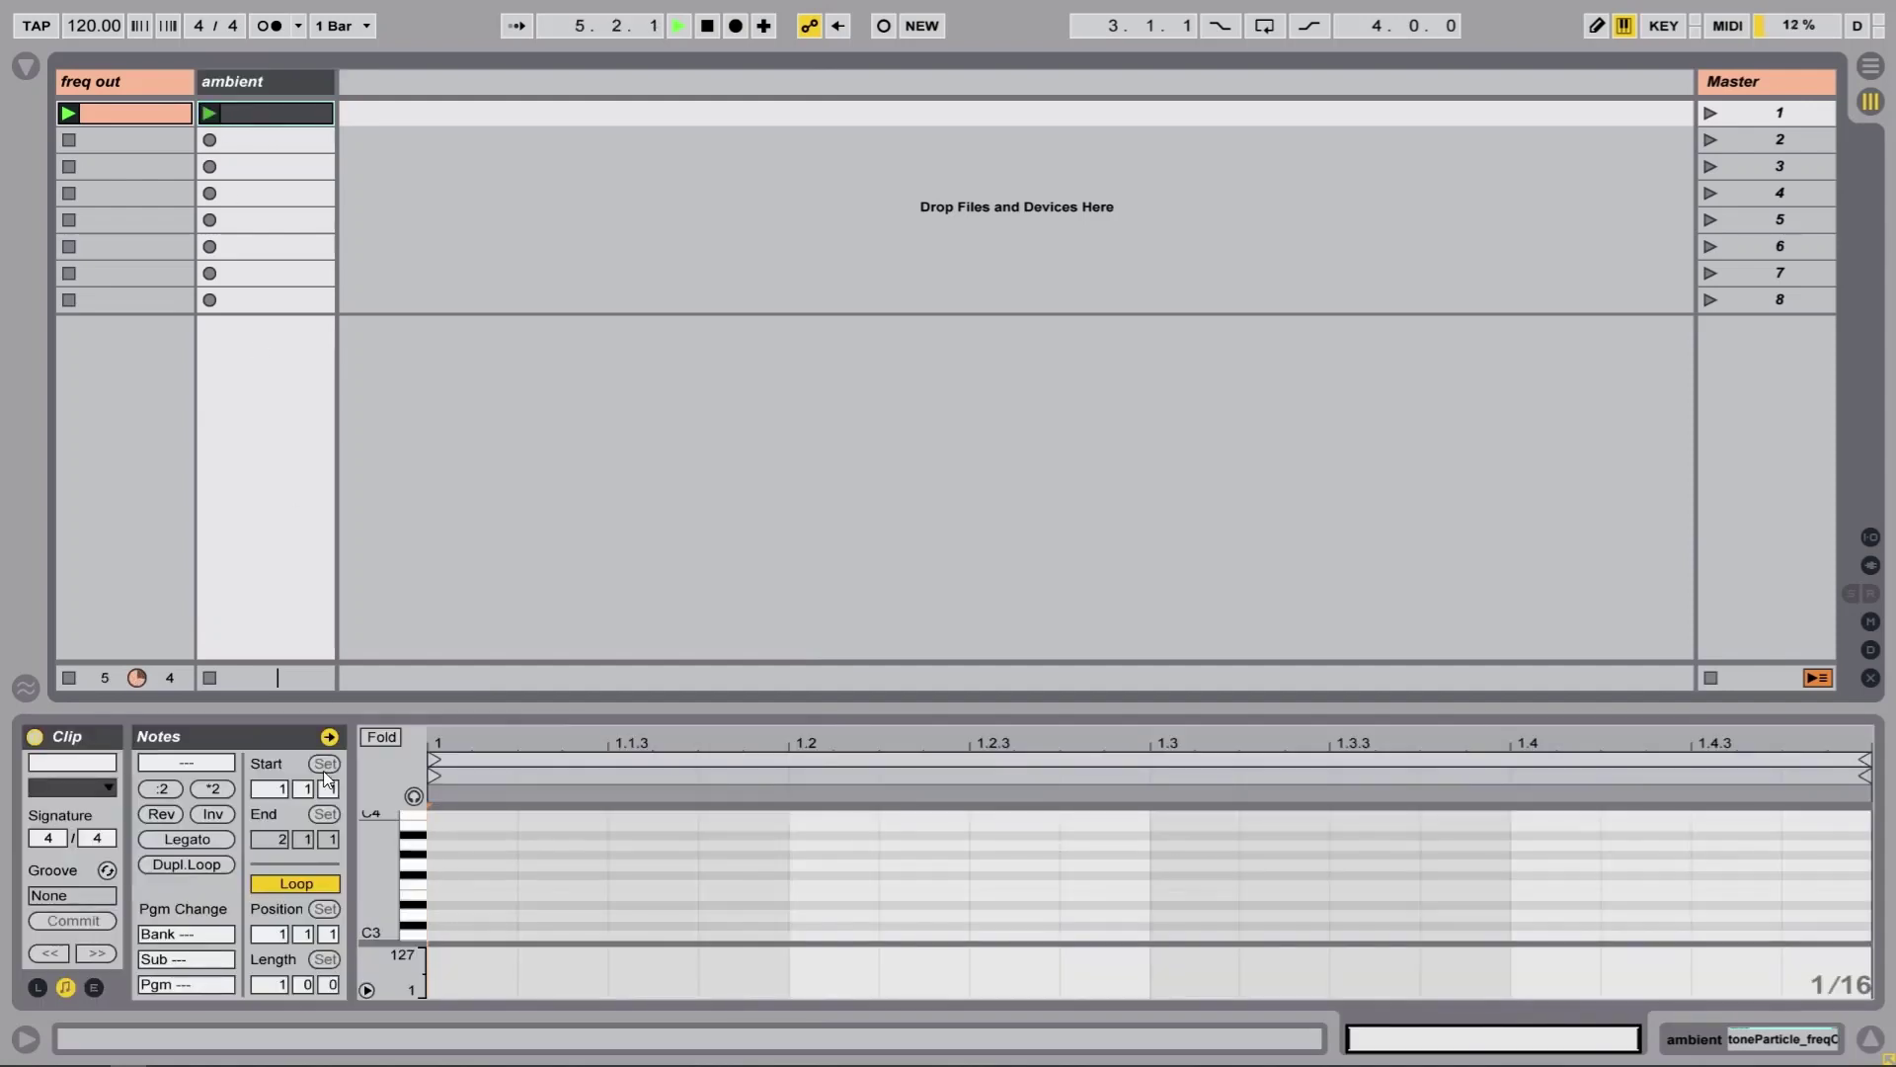
pyautogui.click(280, 987)
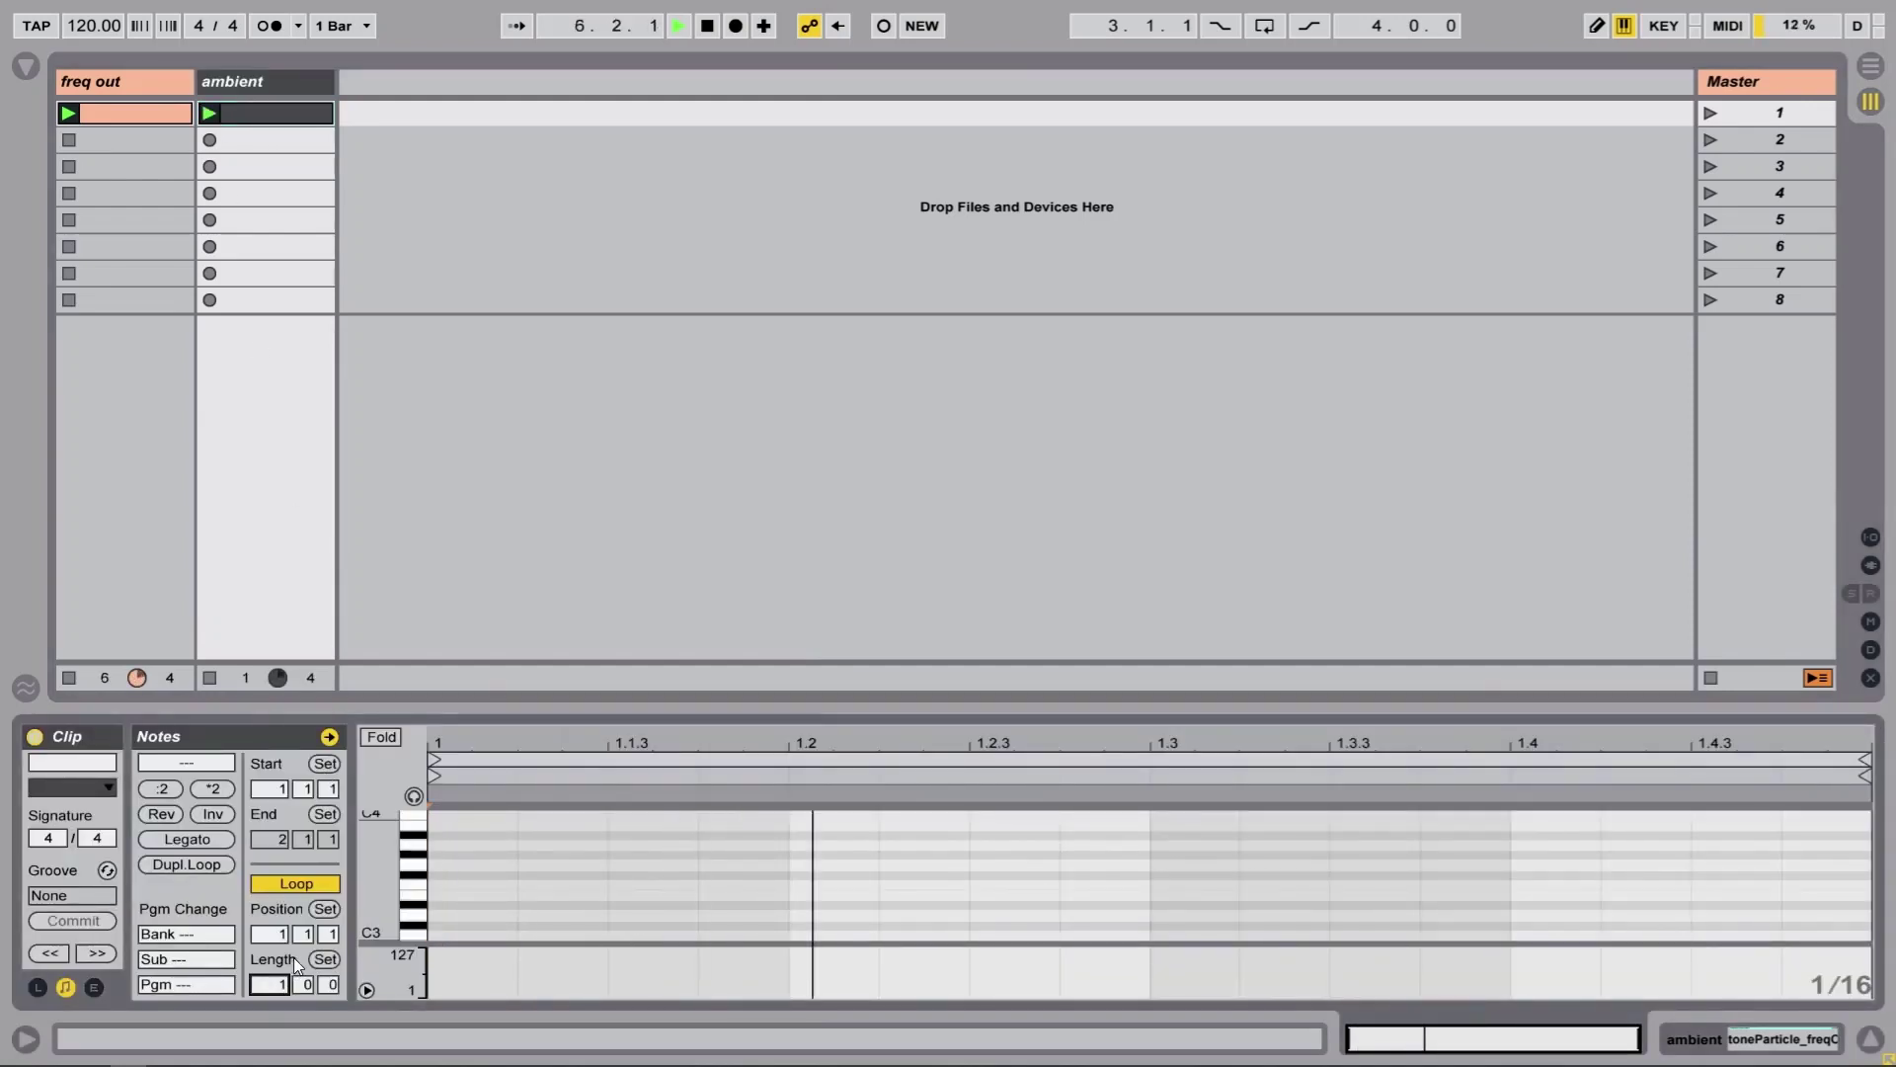
pyautogui.write('16')
pyautogui.press('Return')
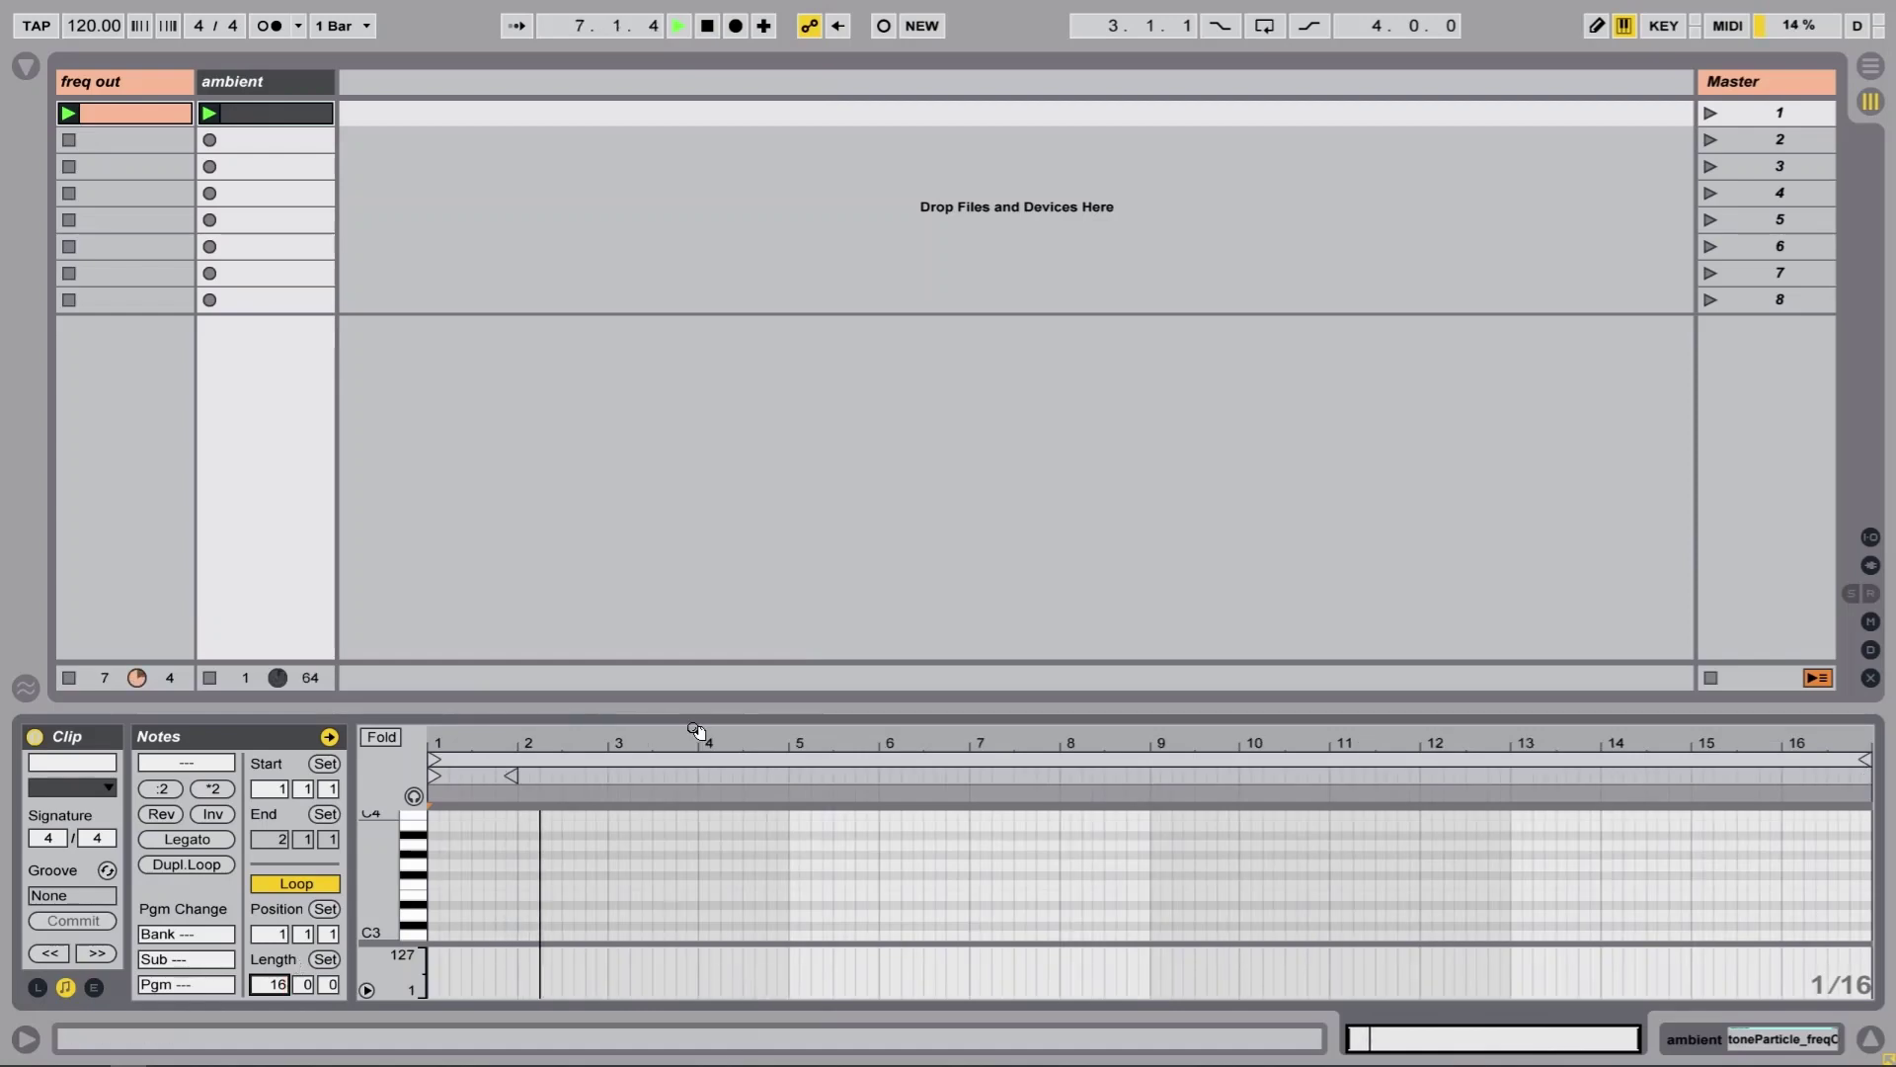
# Enlarge the piano roll, use a 2-bar grid, and add C#1, F1 and D#1 notes at bars 1, 3, 5
pyautogui.moveTo(693, 703); pyautogui.dragTo(694, 197)
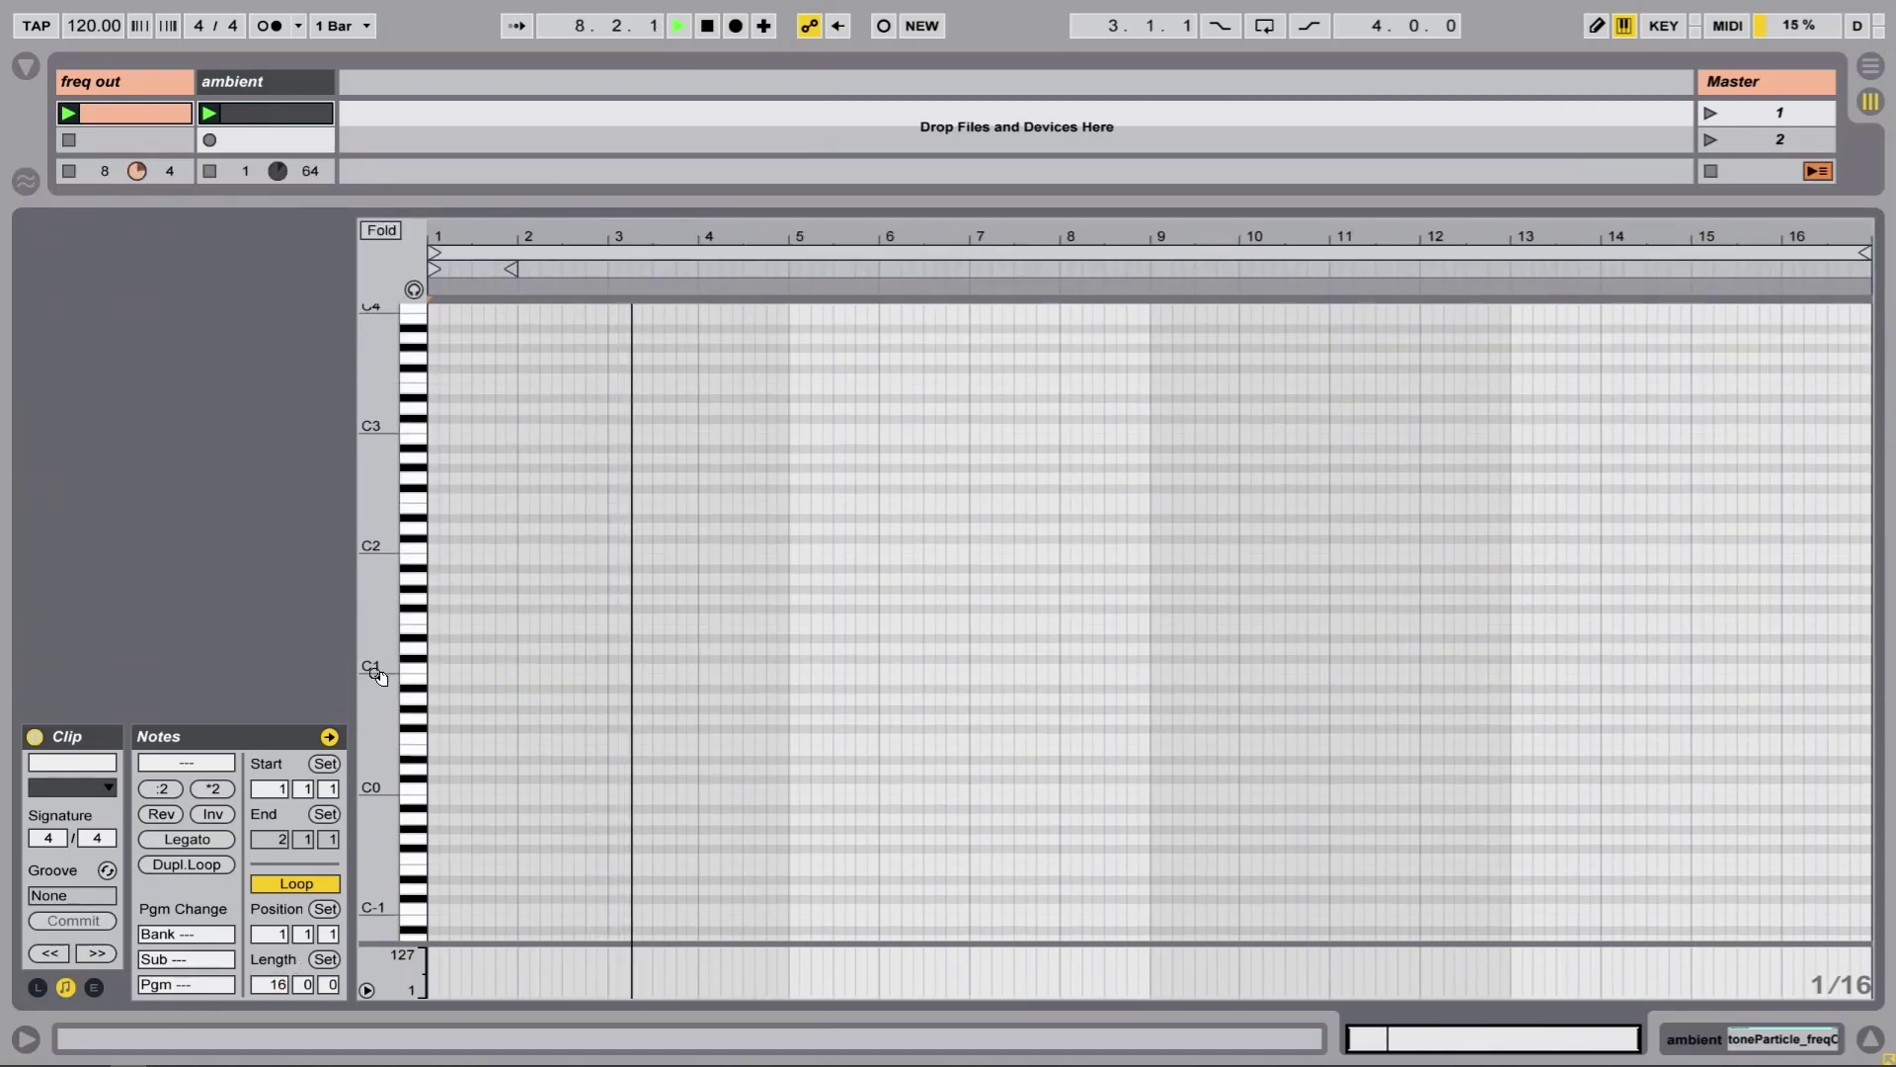
pyautogui.moveTo(373, 664); pyautogui.dragTo(470, 678)
pyautogui.rightClick(515, 674)
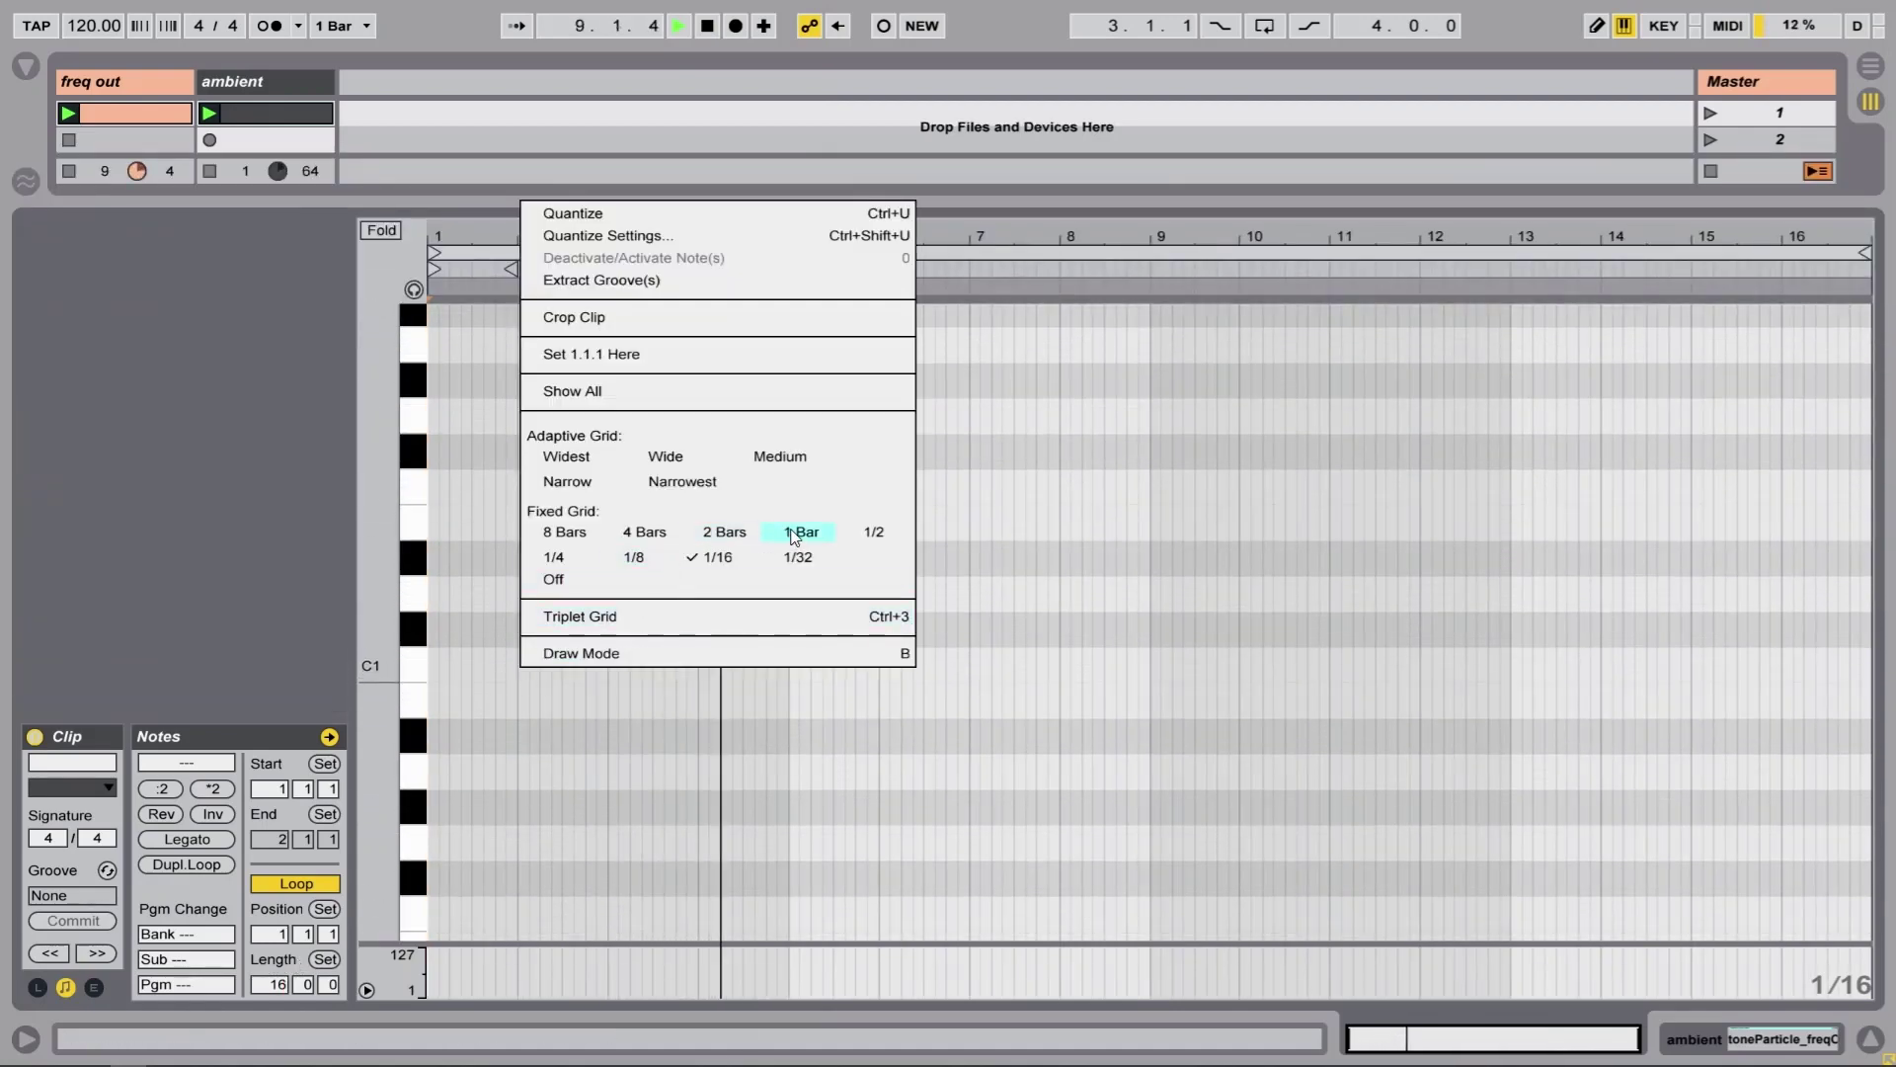
pyautogui.click(726, 526)
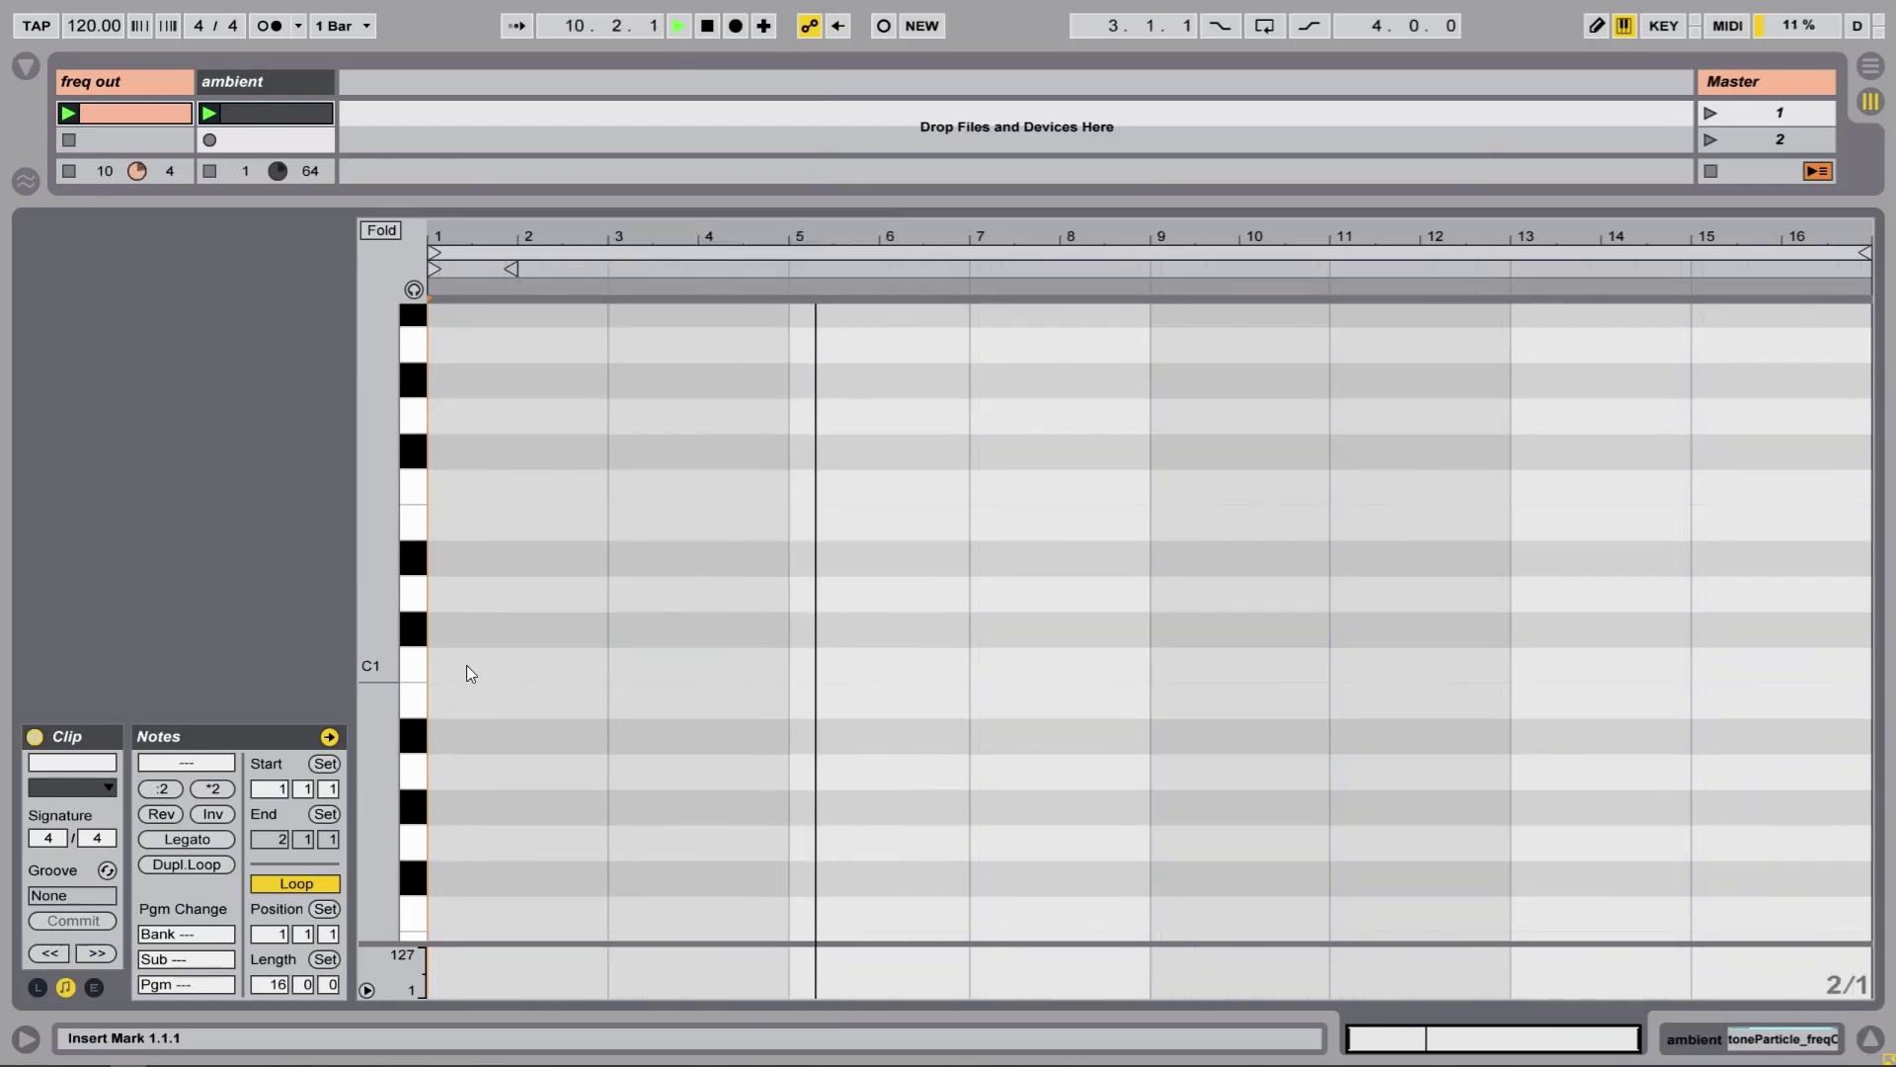
pyautogui.doubleClick(516, 632)
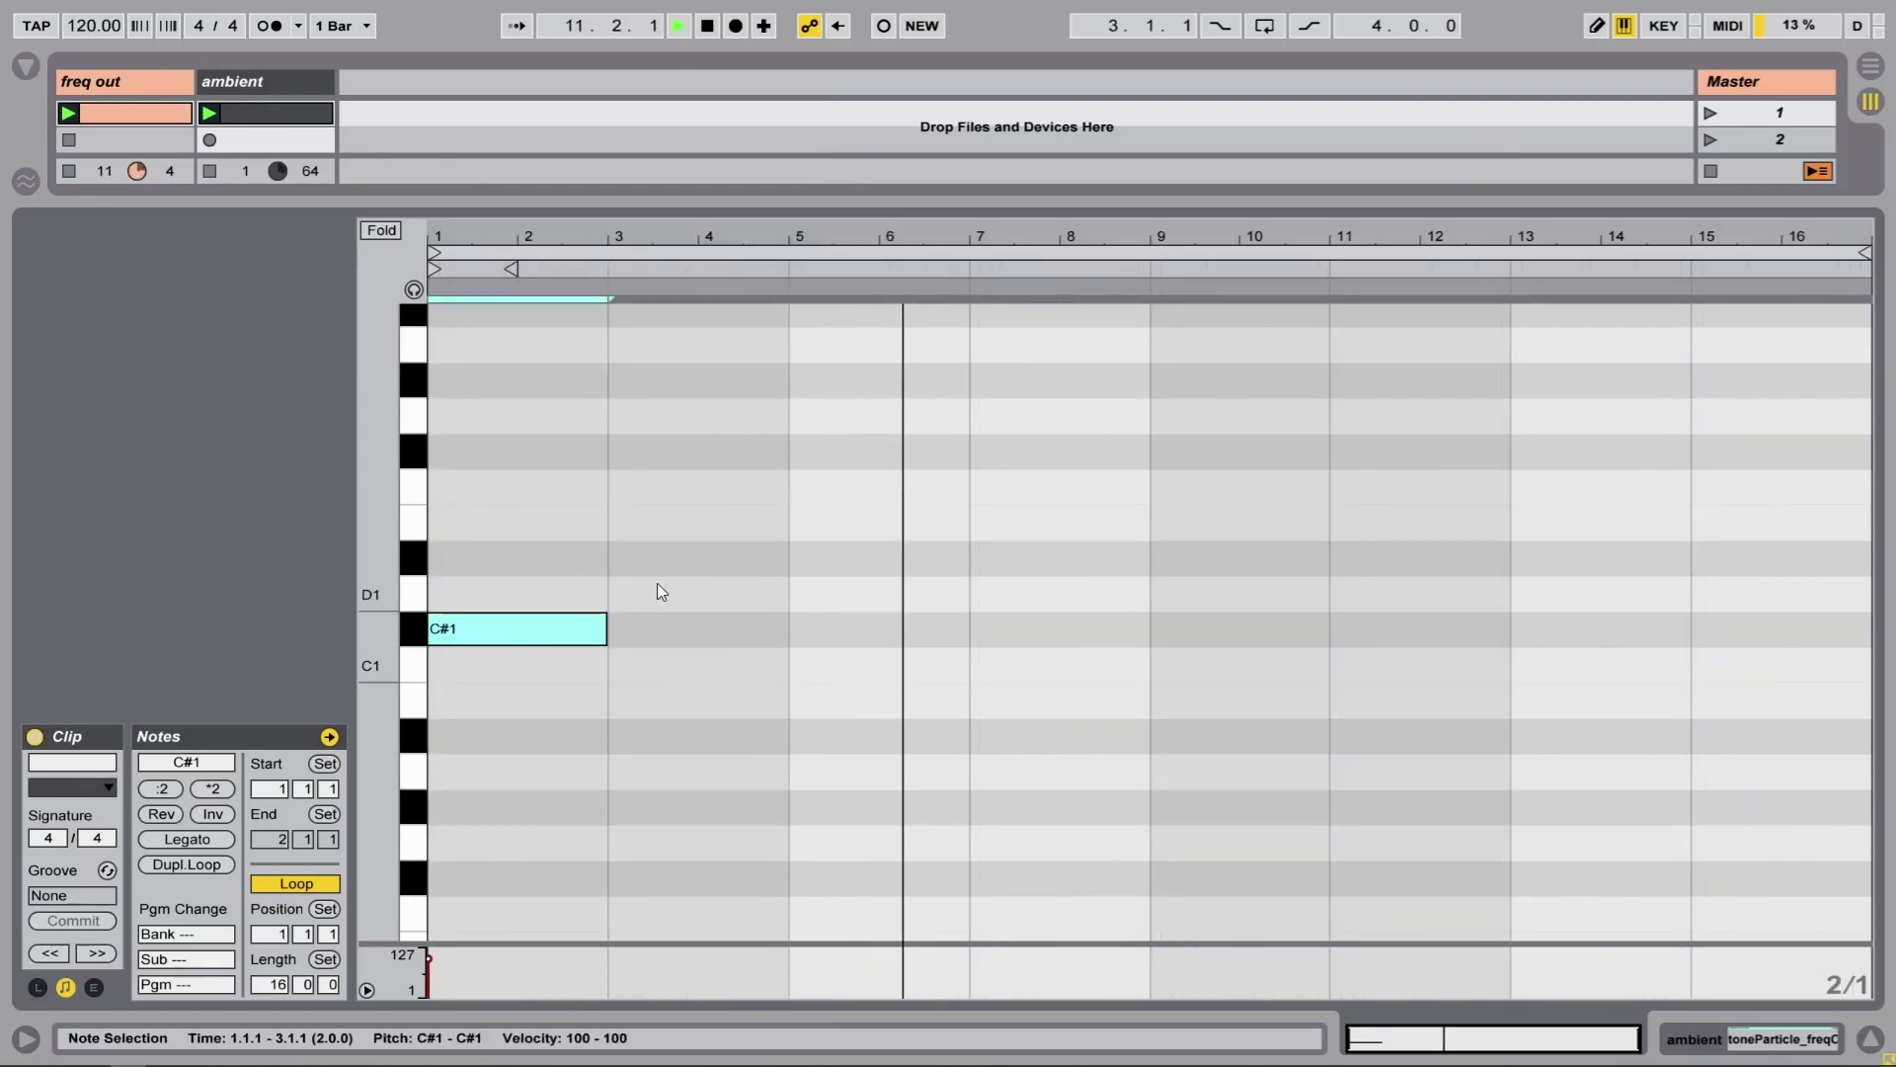
pyautogui.doubleClick(695, 488)
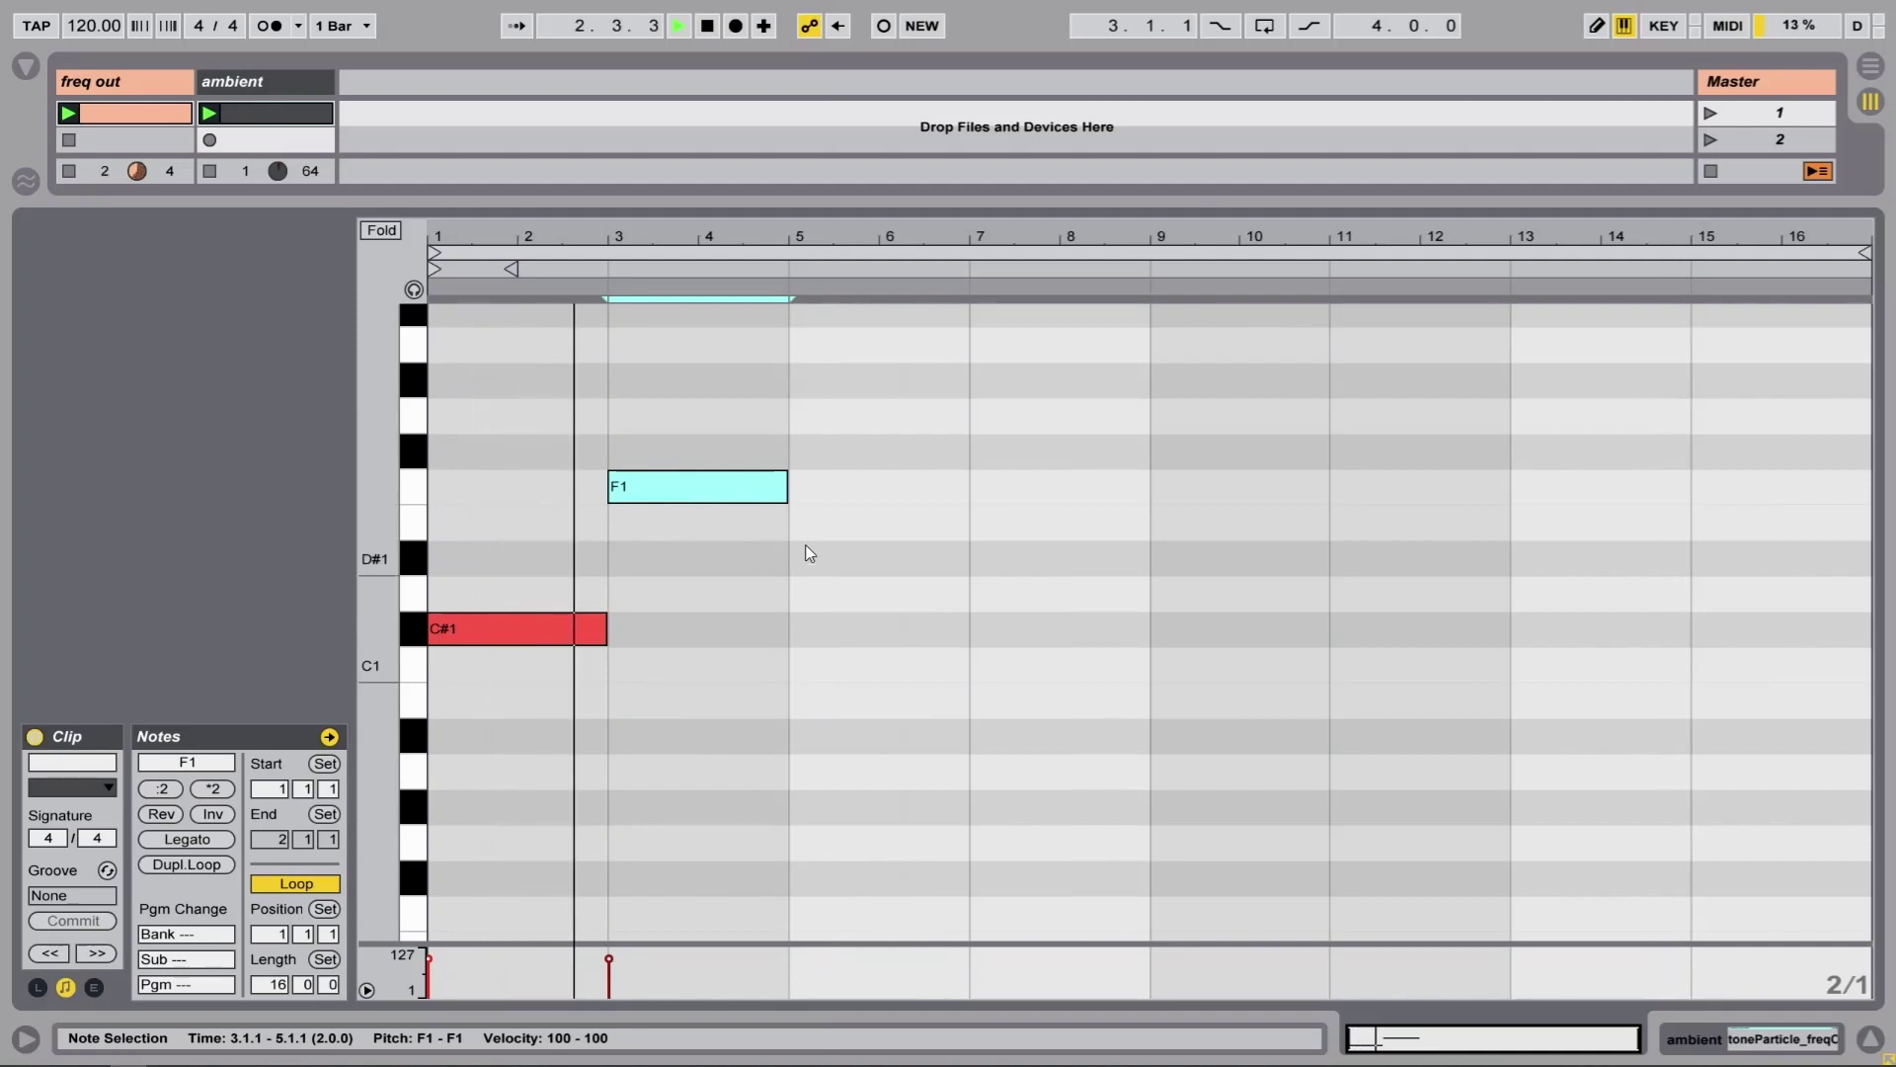
pyautogui.doubleClick(828, 559)
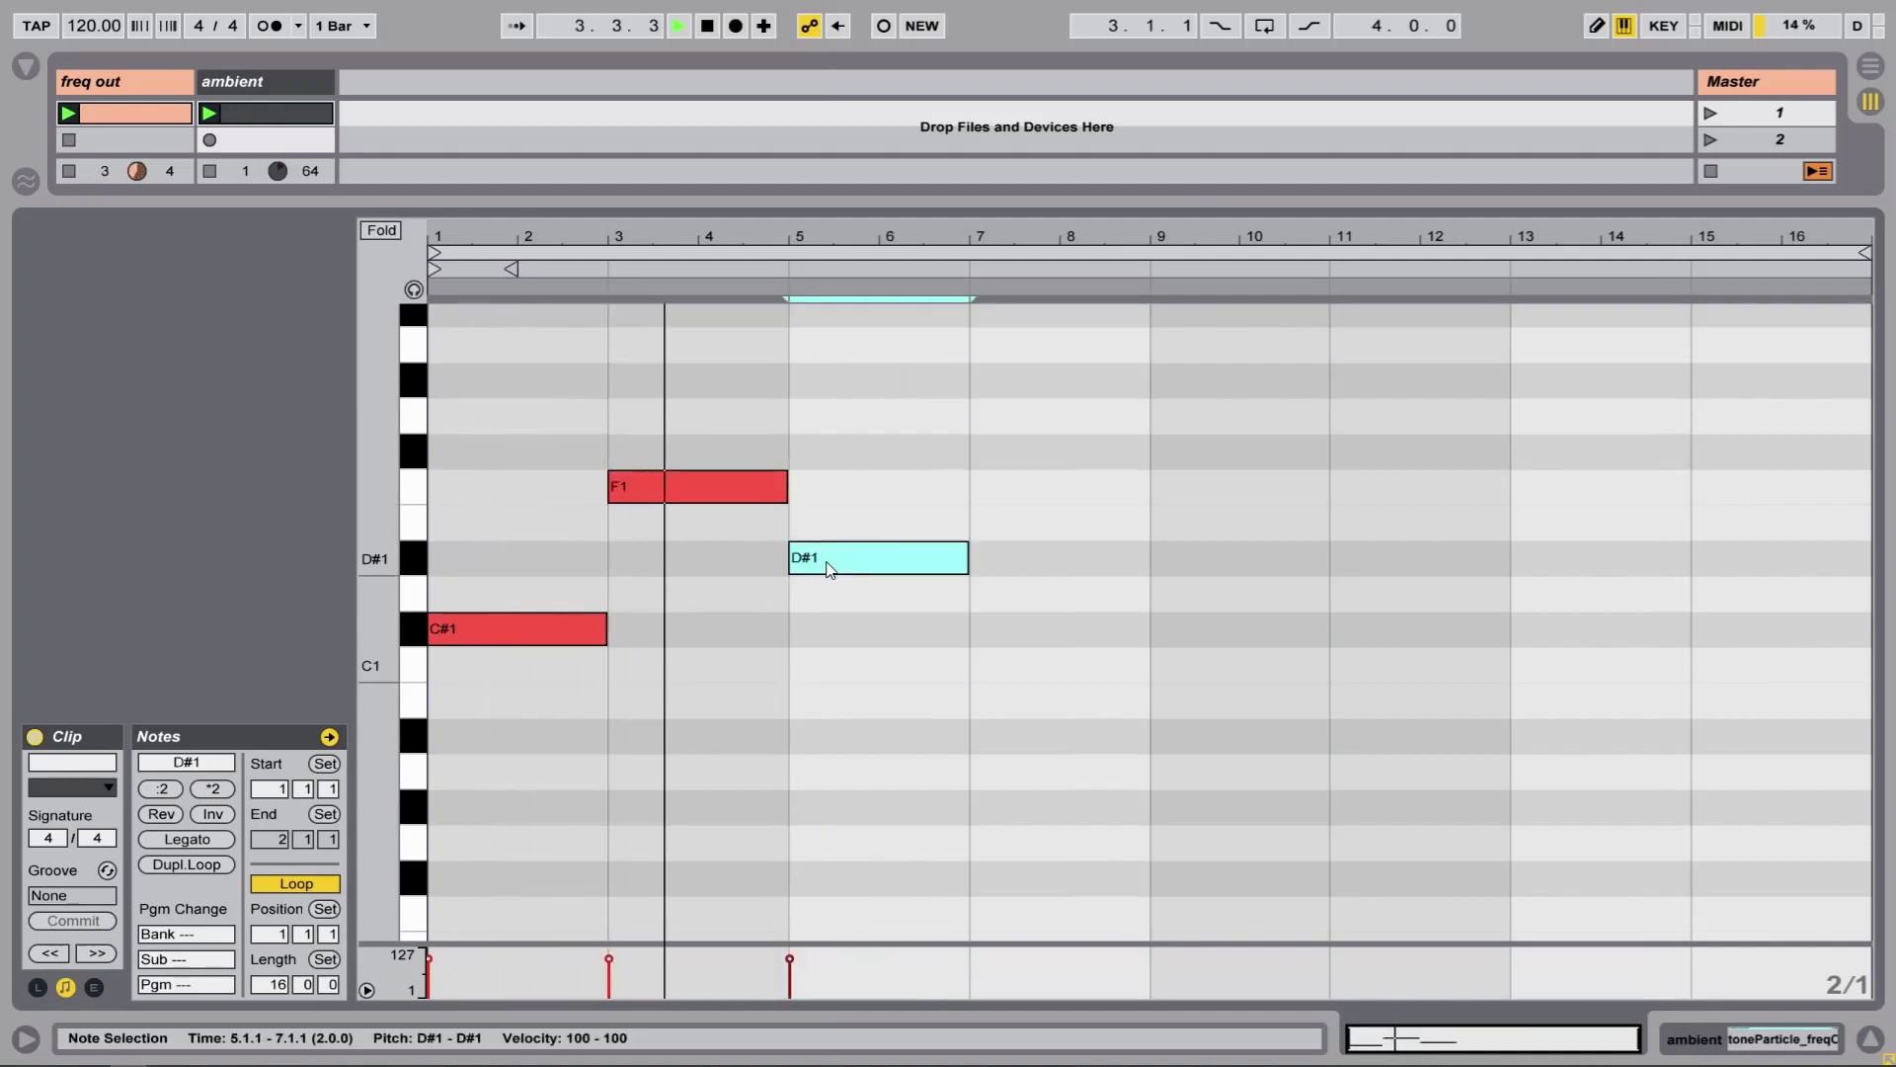
# Switch to a 1-bar grid and add G#1 (bars 4–6), D1 (bars 6–8) and E1 (from bar 9)
pyautogui.rightClick(776, 617)
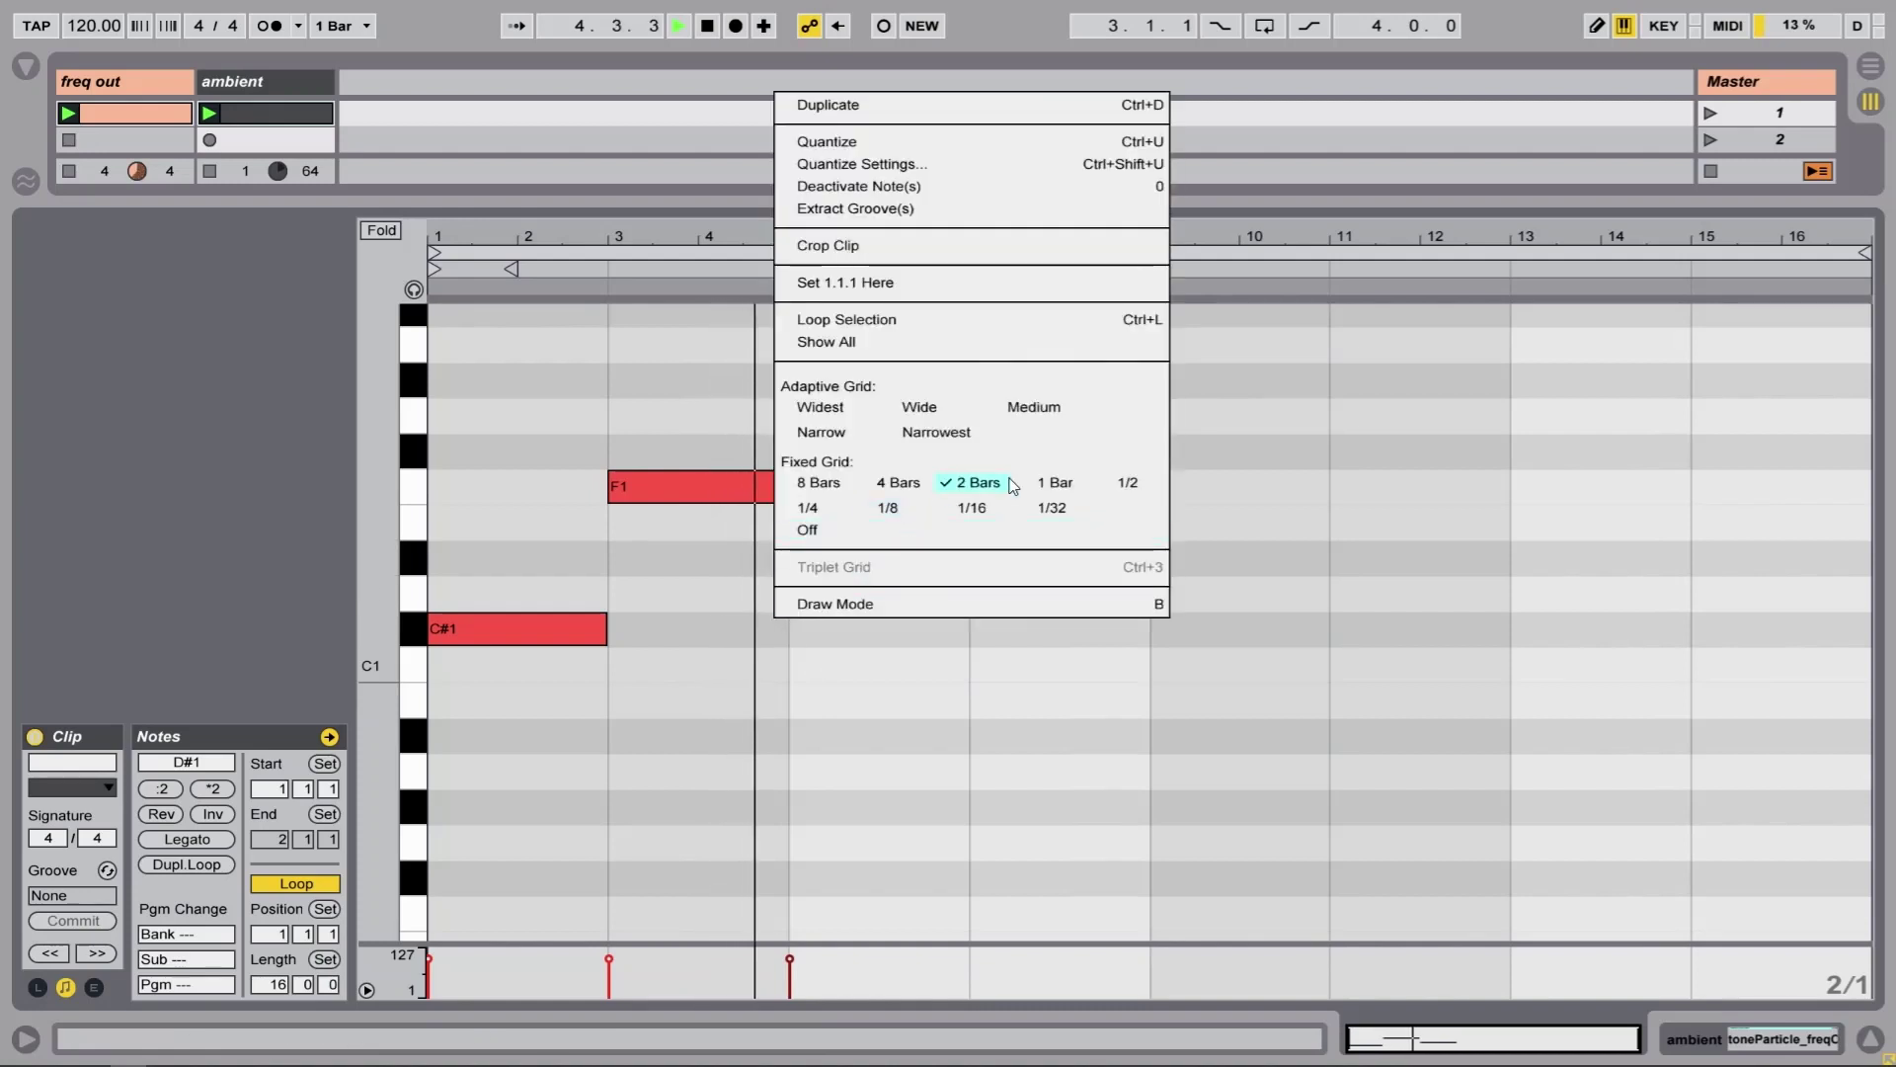
pyautogui.click(1045, 484)
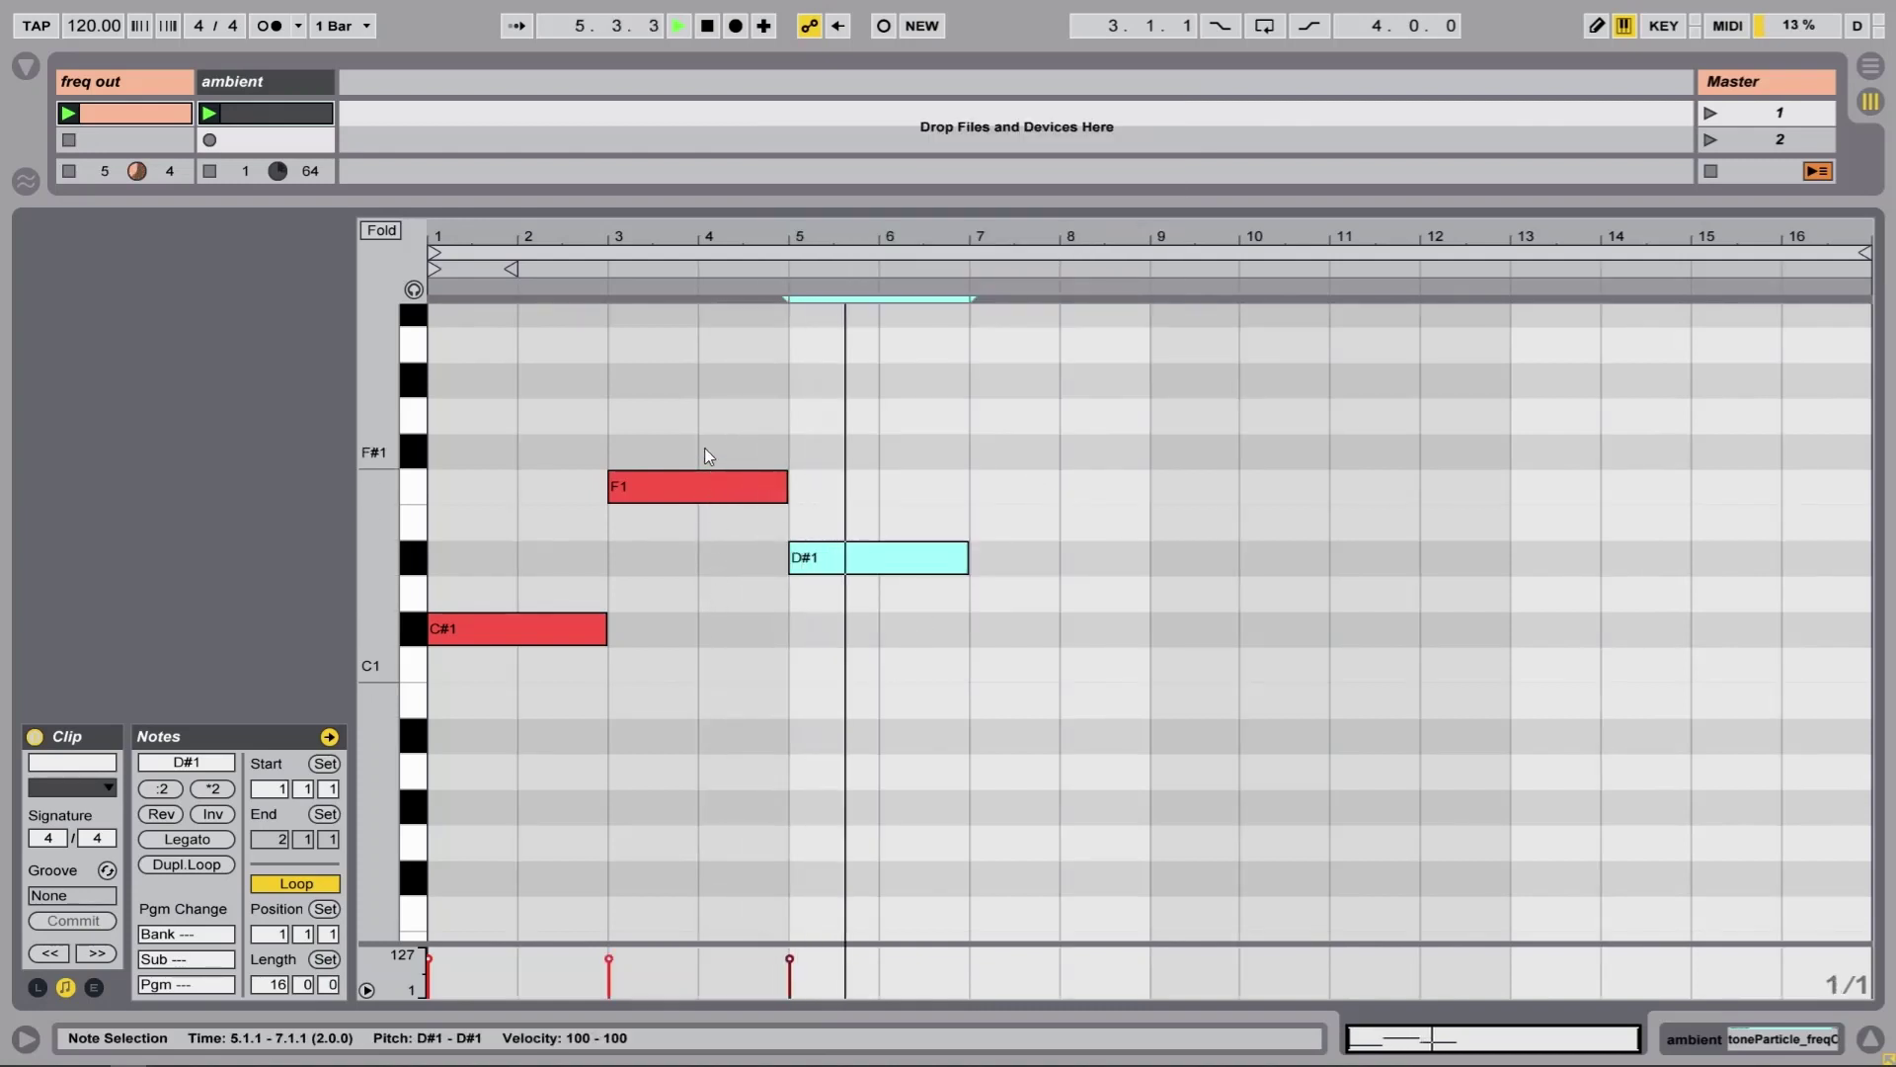
pyautogui.doubleClick(720, 385)
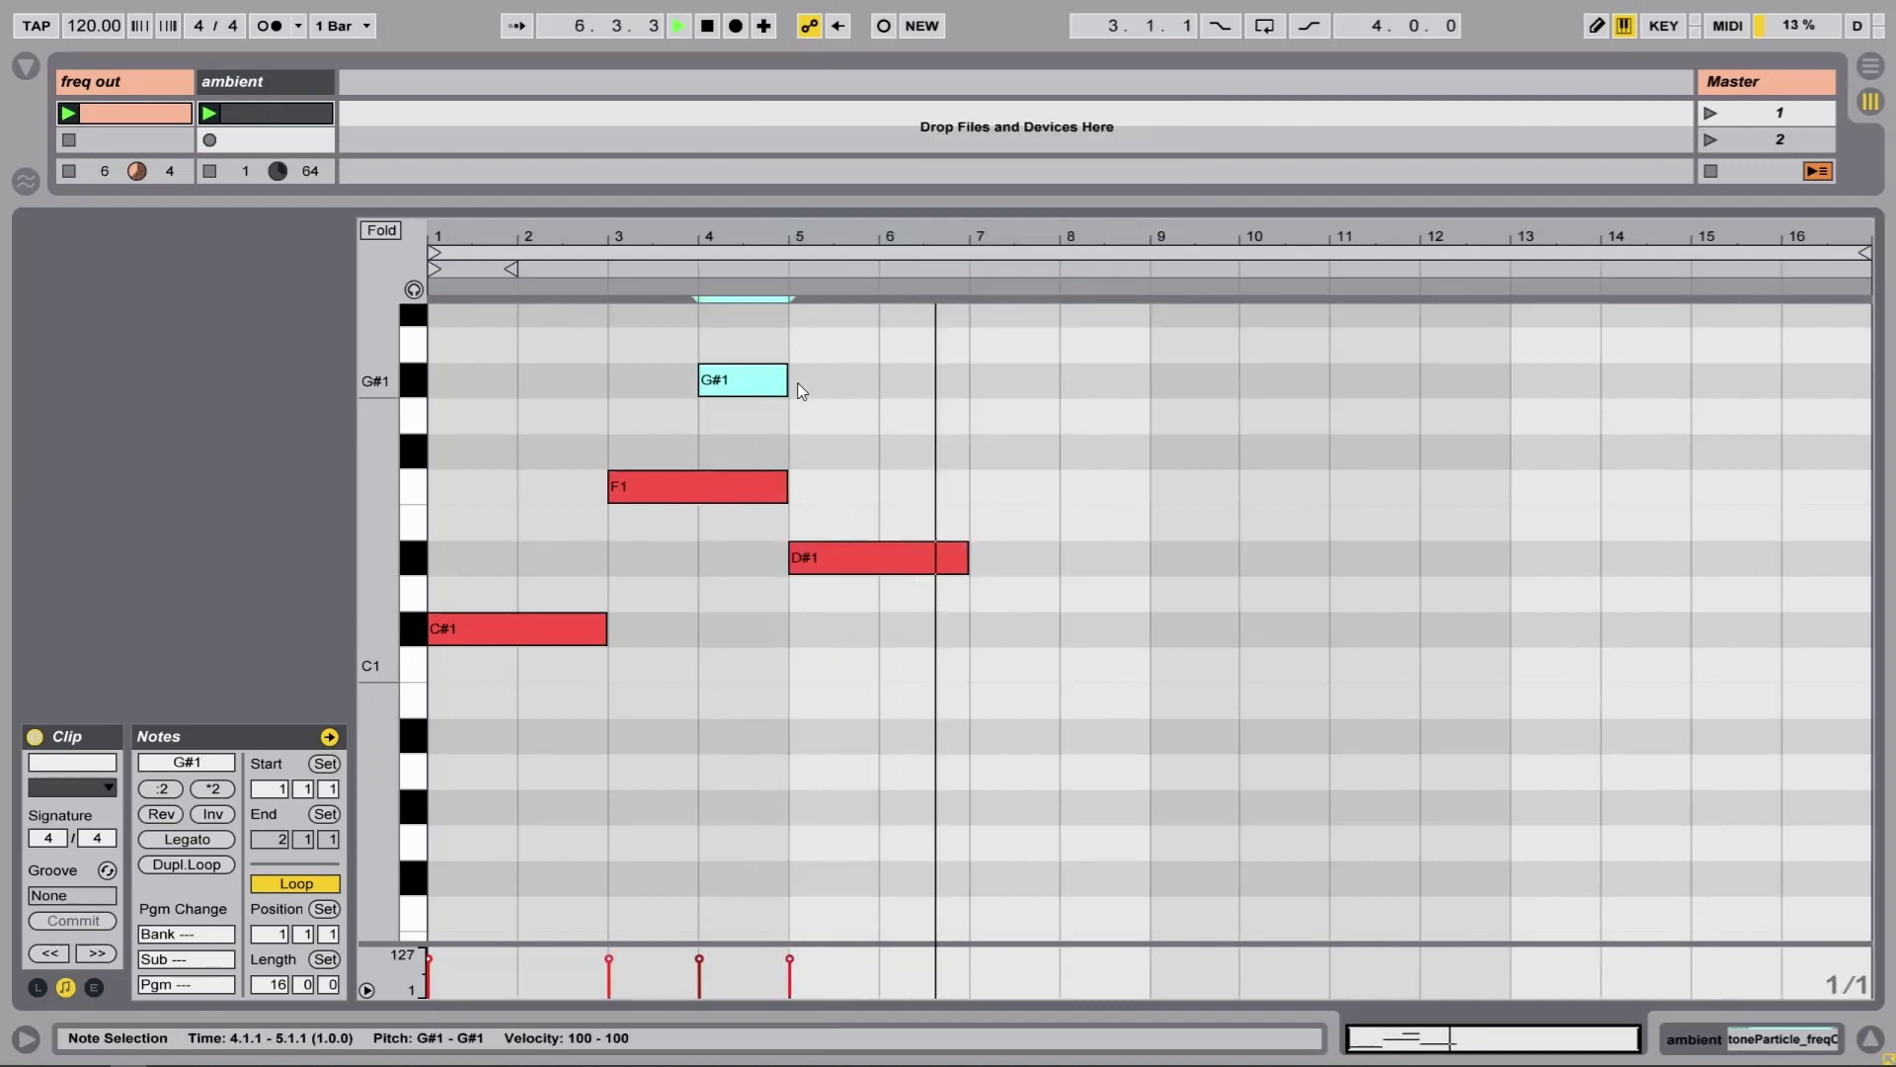
pyautogui.moveTo(787, 384); pyautogui.dragTo(878, 383)
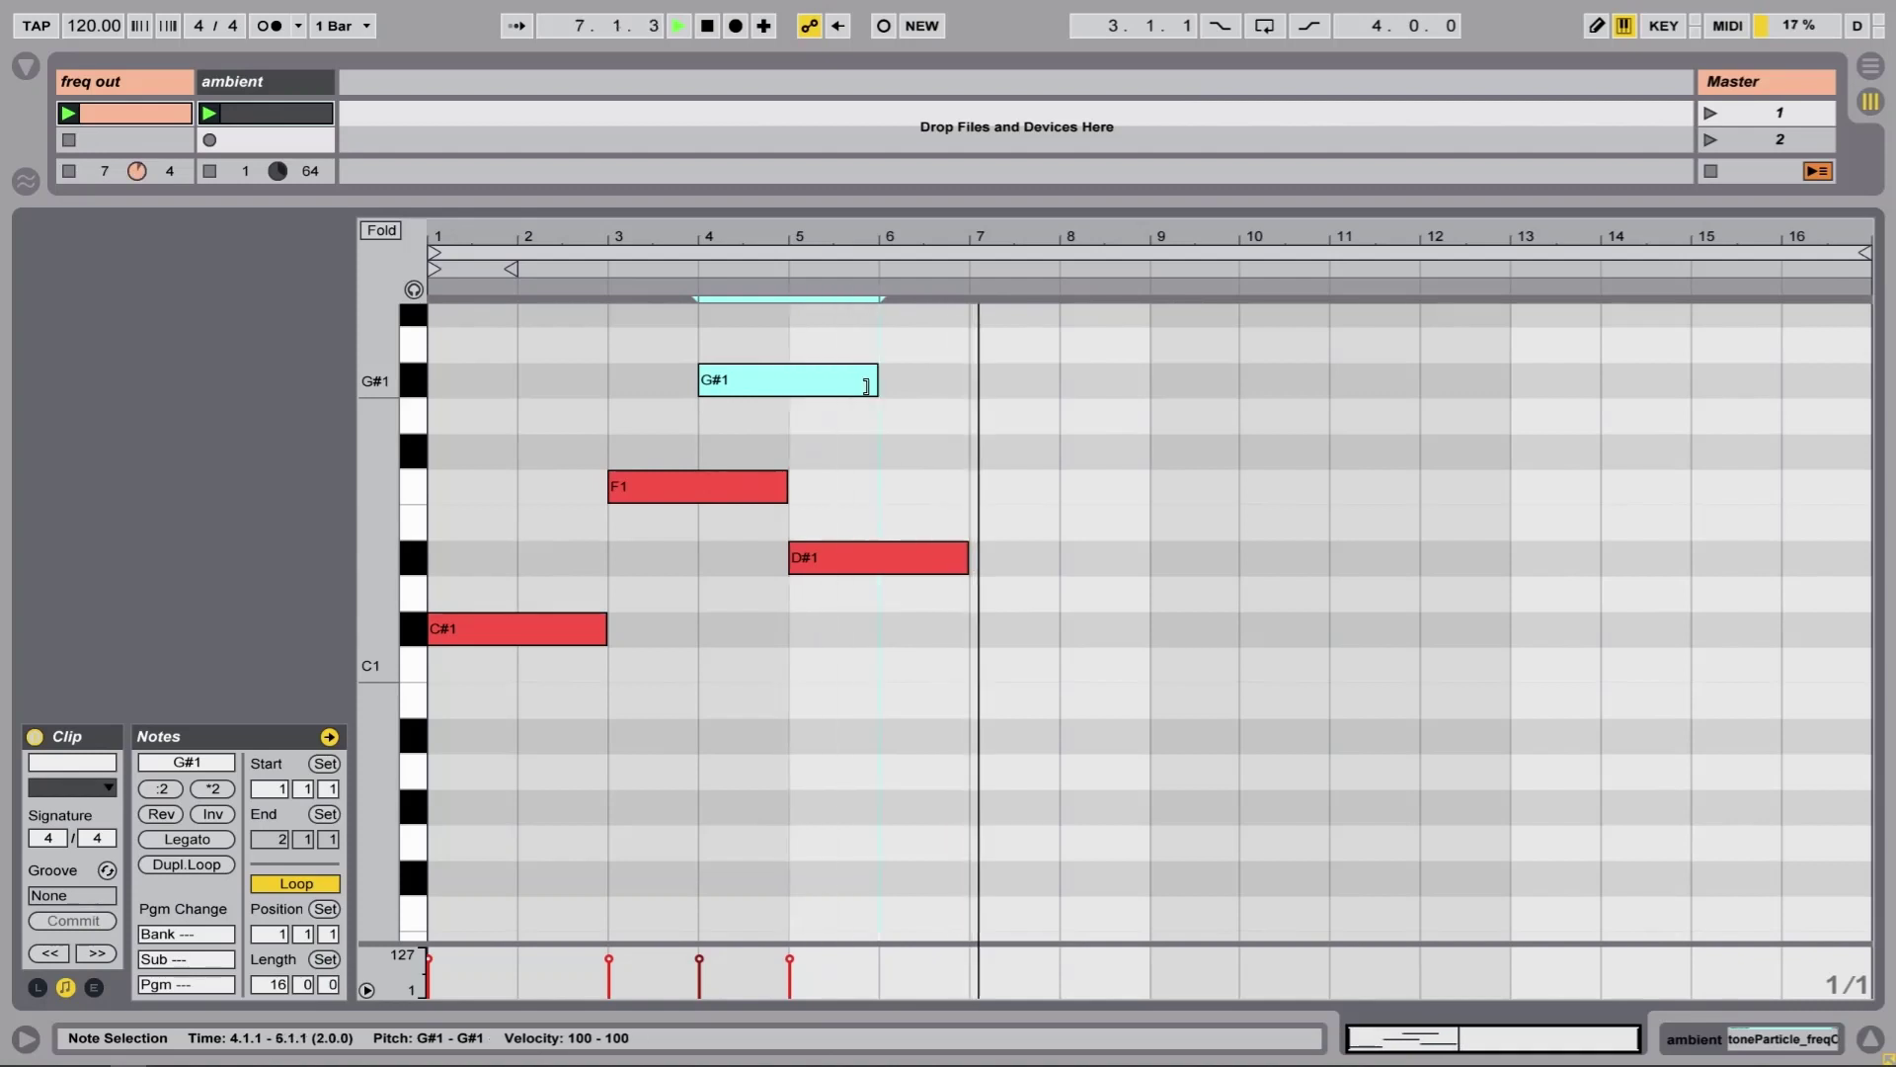
pyautogui.doubleClick(897, 602)
pyautogui.moveTo(947, 604); pyautogui.dragTo(1056, 598)
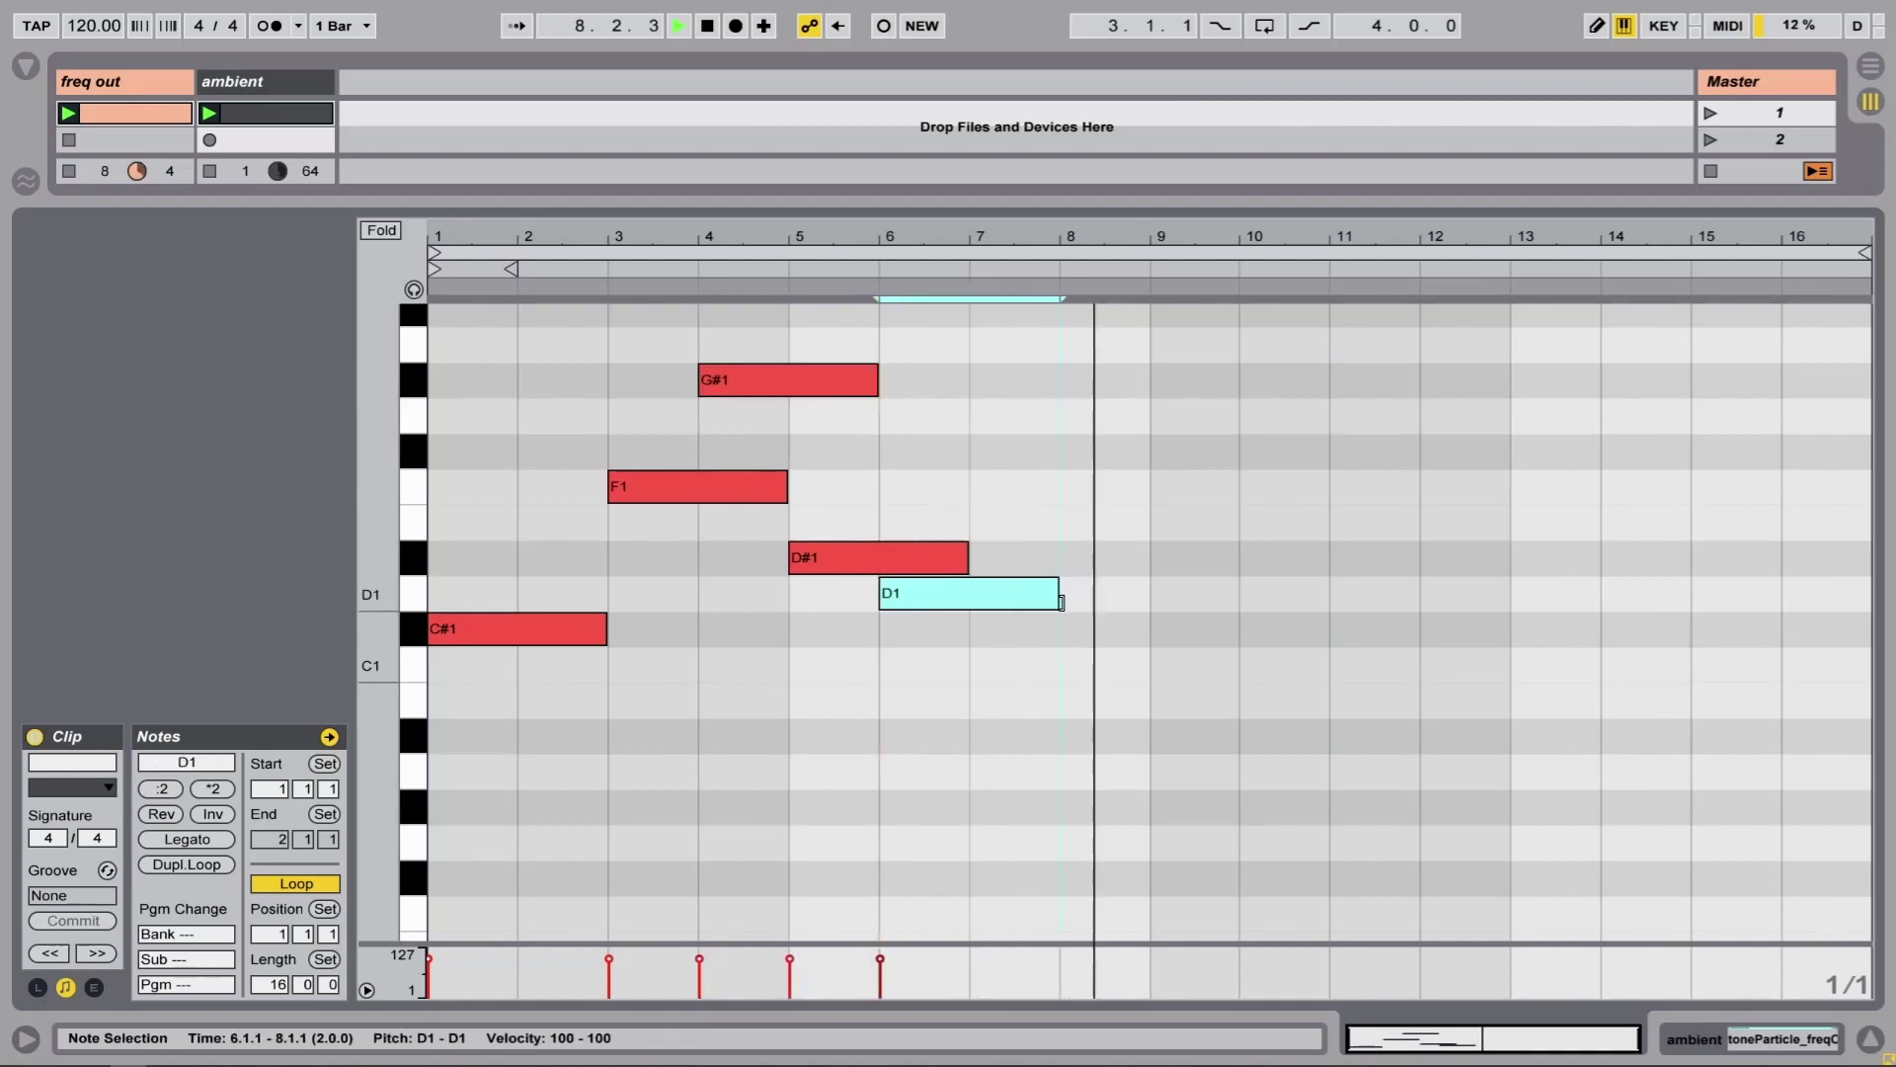
pyautogui.click(1231, 524)
pyautogui.doubleClick(1209, 524)
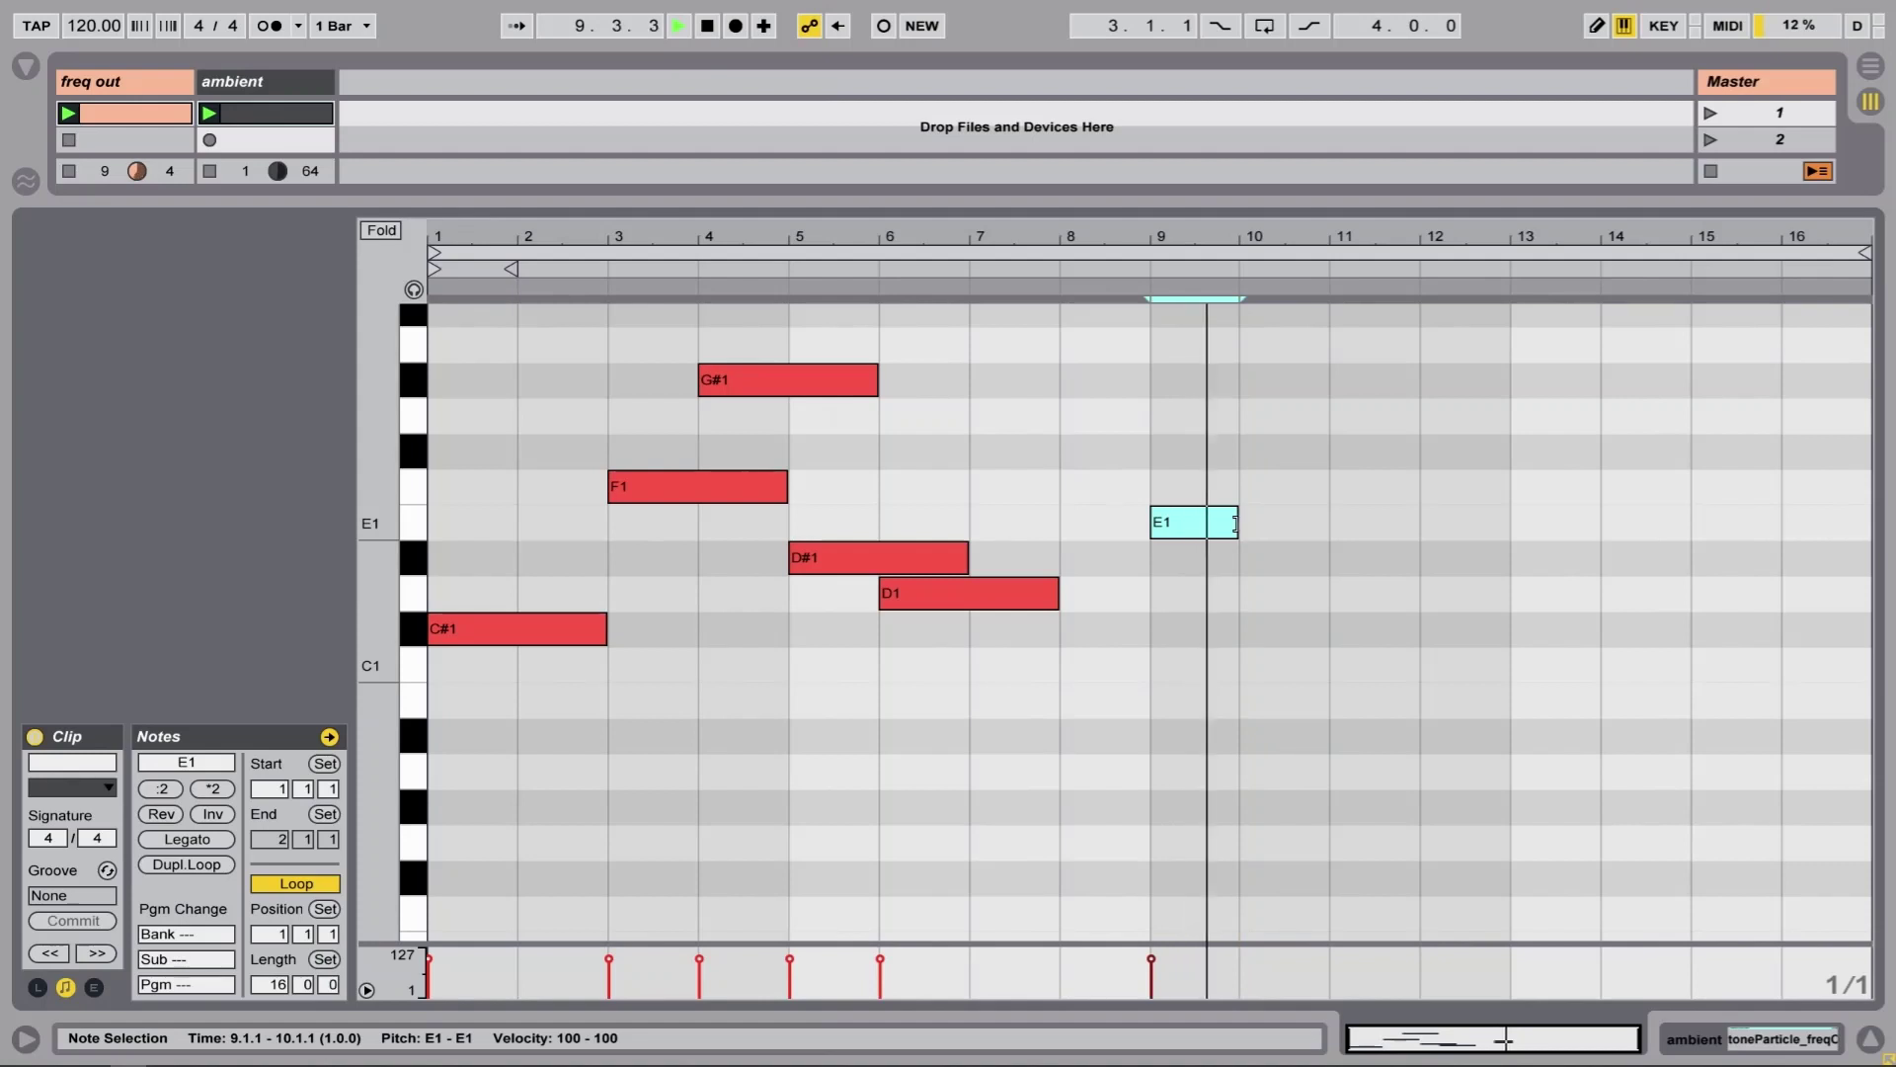
pyautogui.moveTo(1235, 524); pyautogui.dragTo(1420, 488)
# Add F1 at bar 10, C1 at bar 12, G1 over bars 14–16 and F#1 at bar 16
pyautogui.doubleClick(1274, 487)
pyautogui.doubleClick(1492, 593)
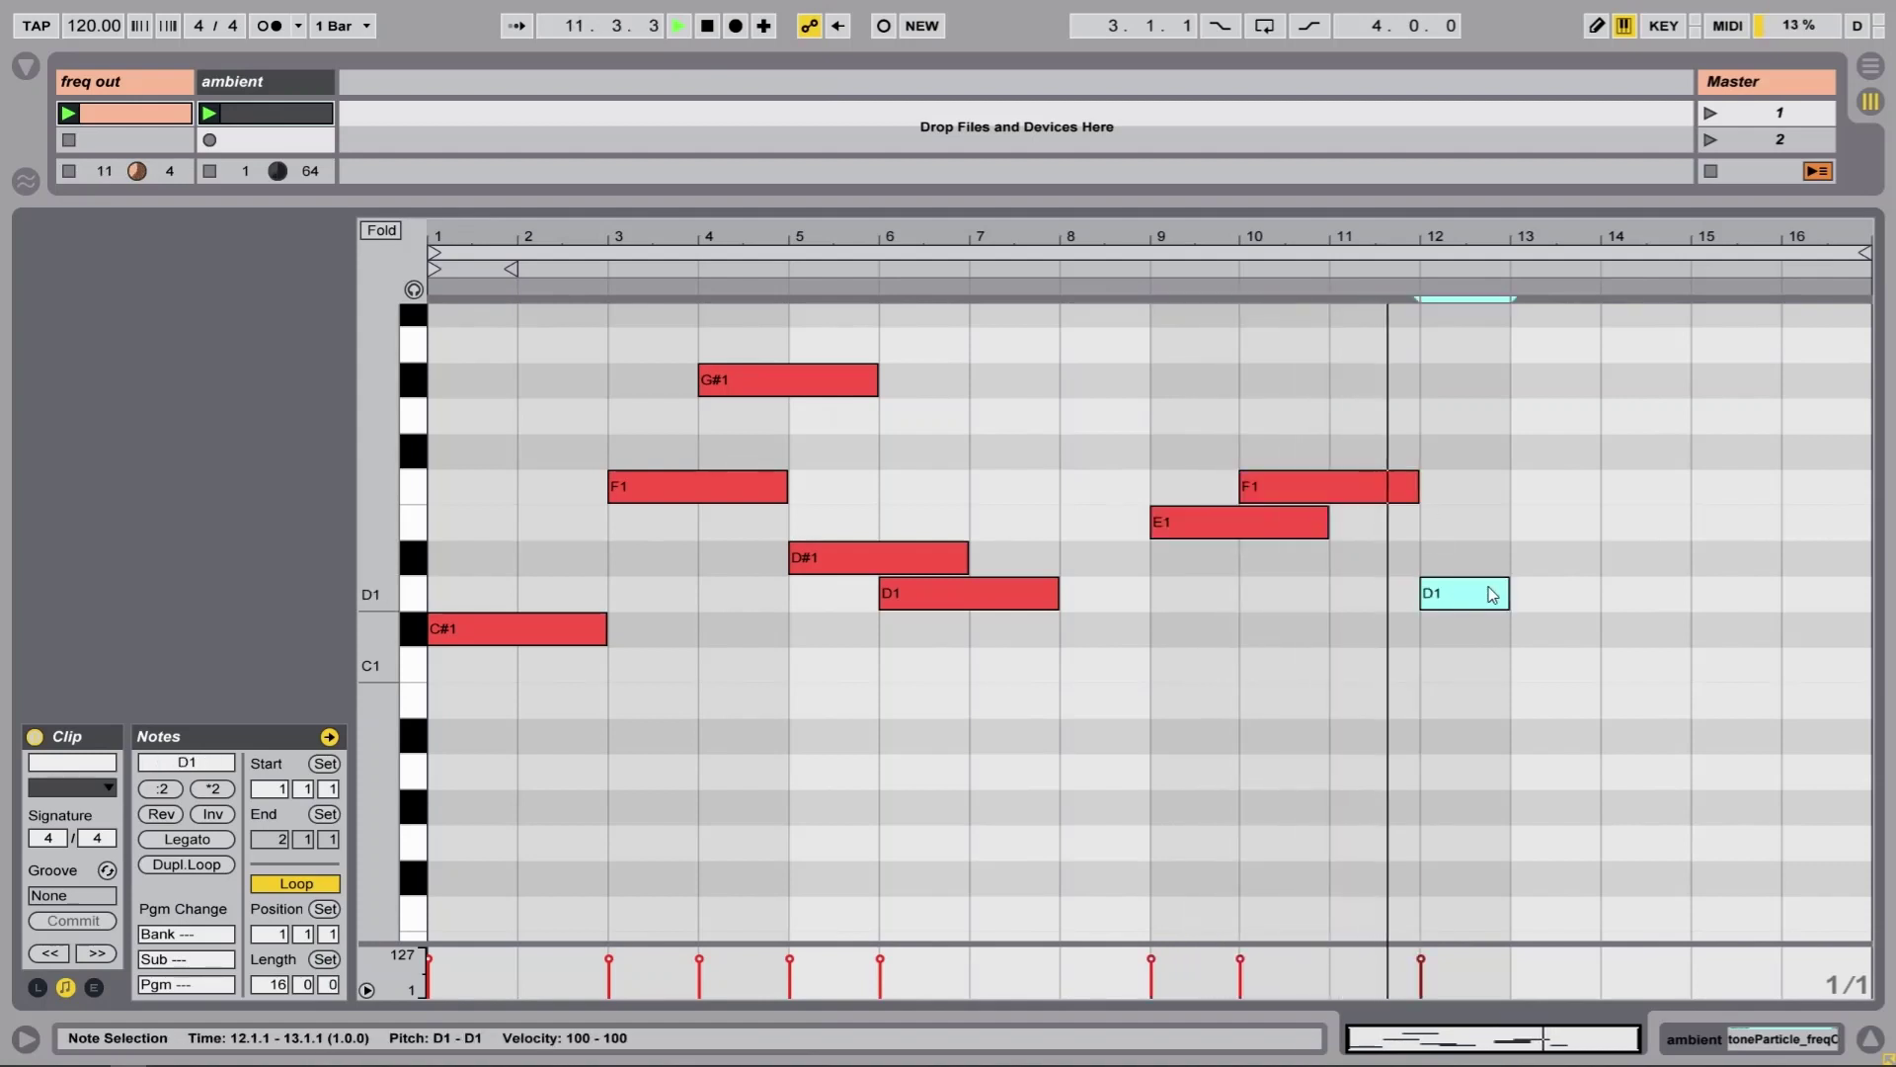
pyautogui.moveTo(1511, 593); pyautogui.dragTo(1561, 664)
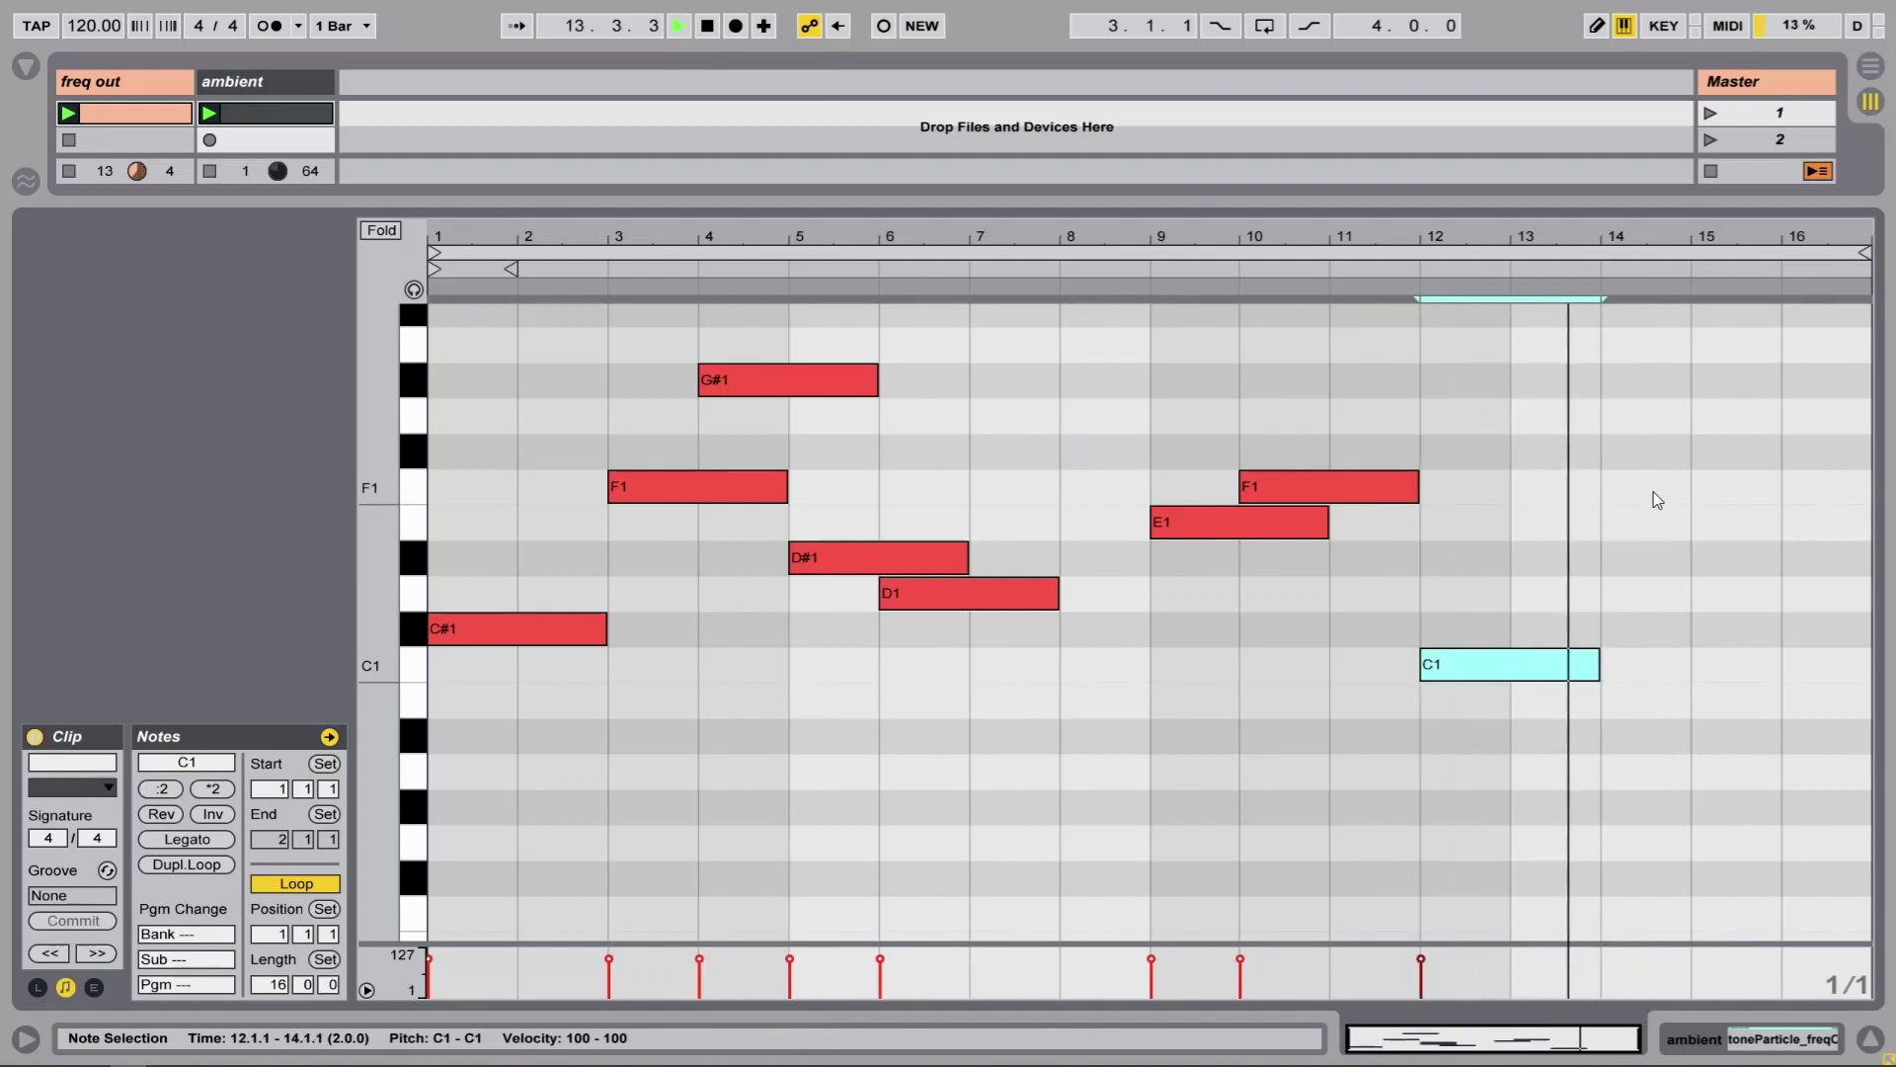
pyautogui.doubleClick(1634, 416)
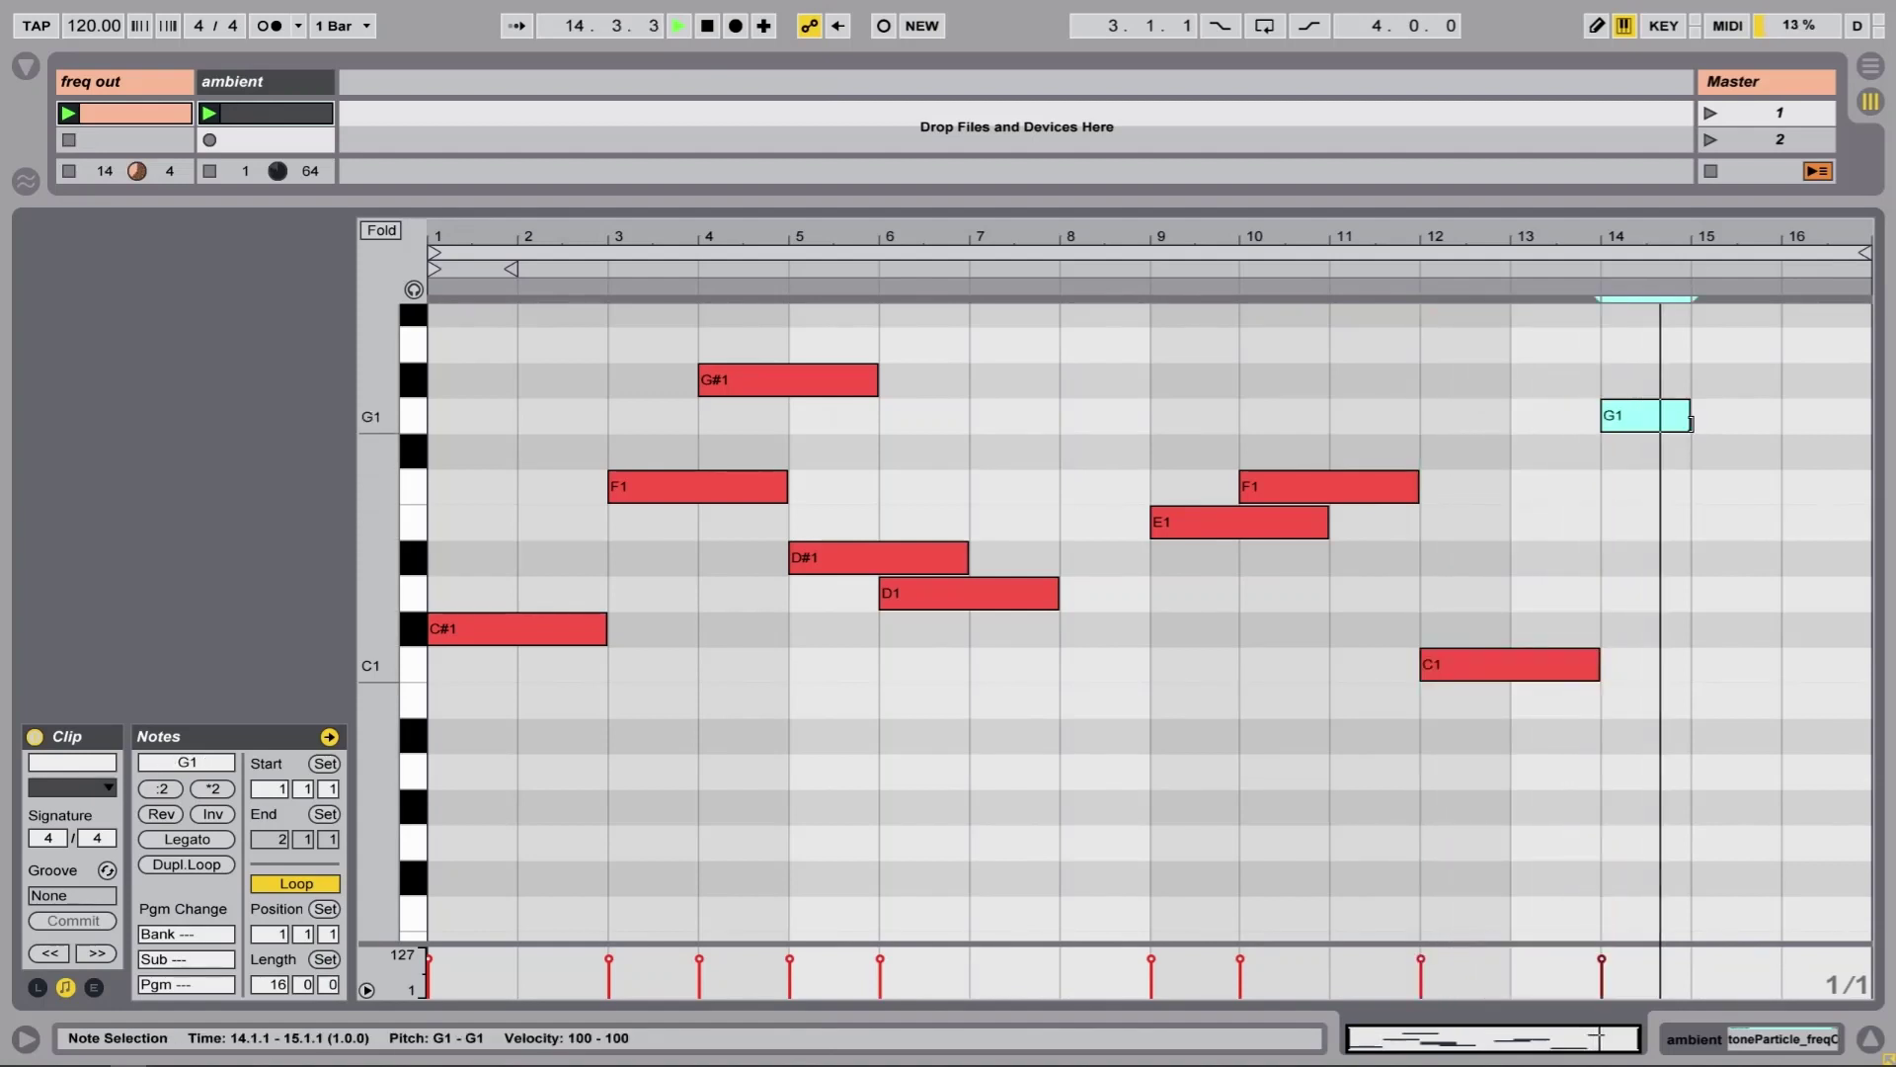
pyautogui.moveTo(1691, 415); pyautogui.dragTo(1770, 426)
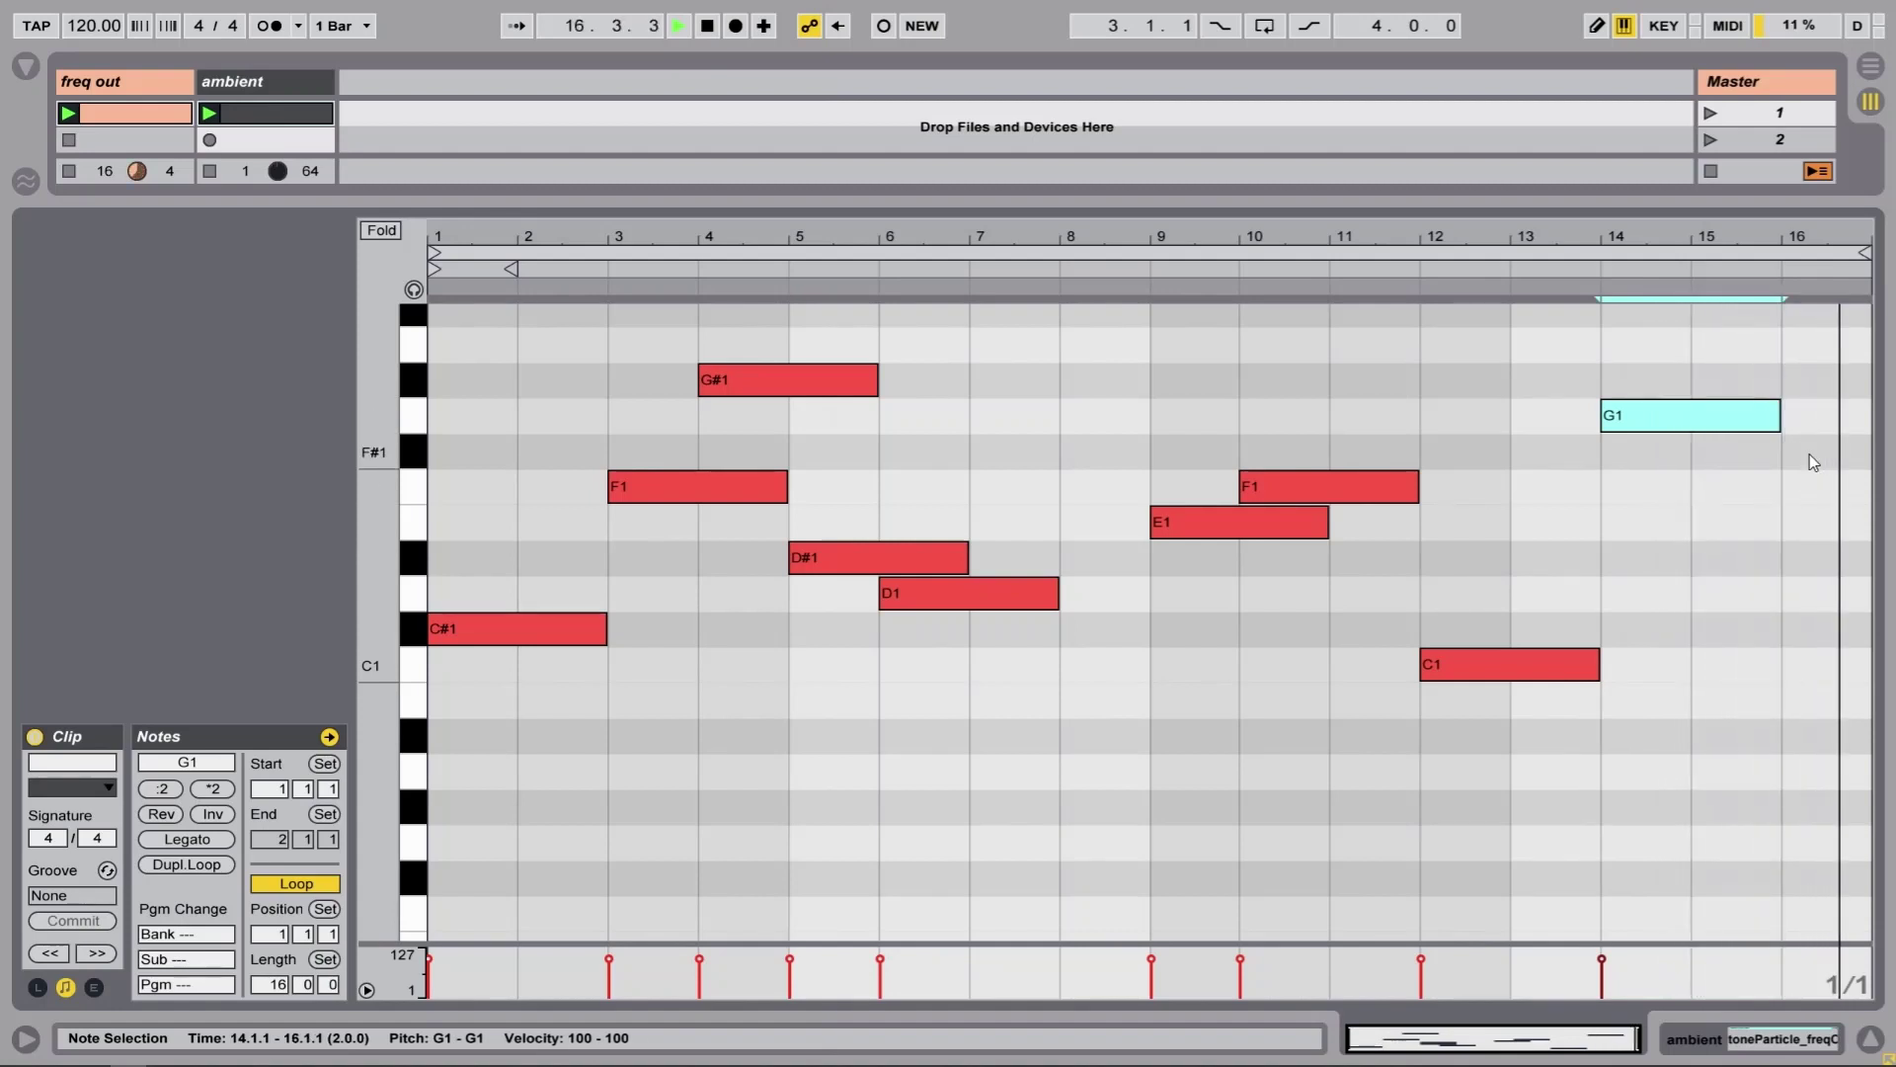
pyautogui.doubleClick(1811, 452)
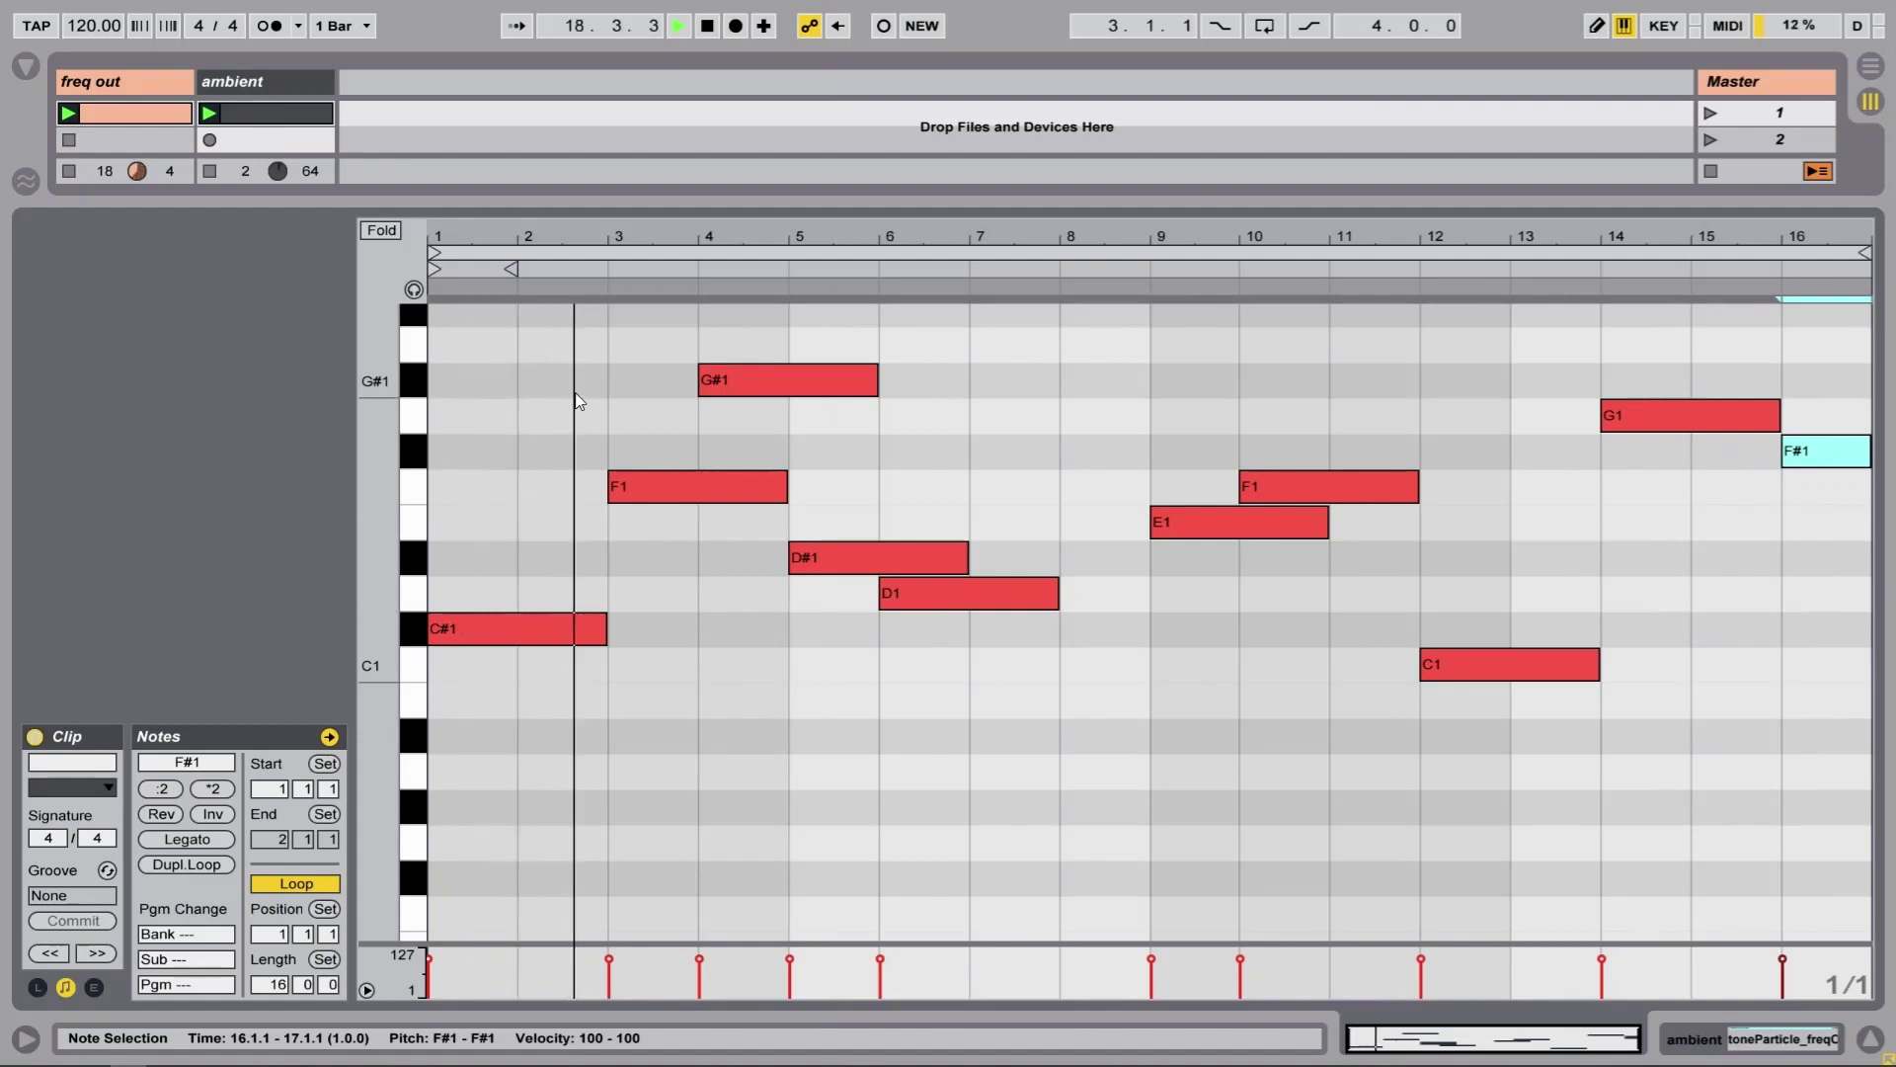
# Add A1 over bars 2–4 and B1 over bars 8–10, then bring back the toneParticle device view
pyautogui.scroll(2, 632, 425)
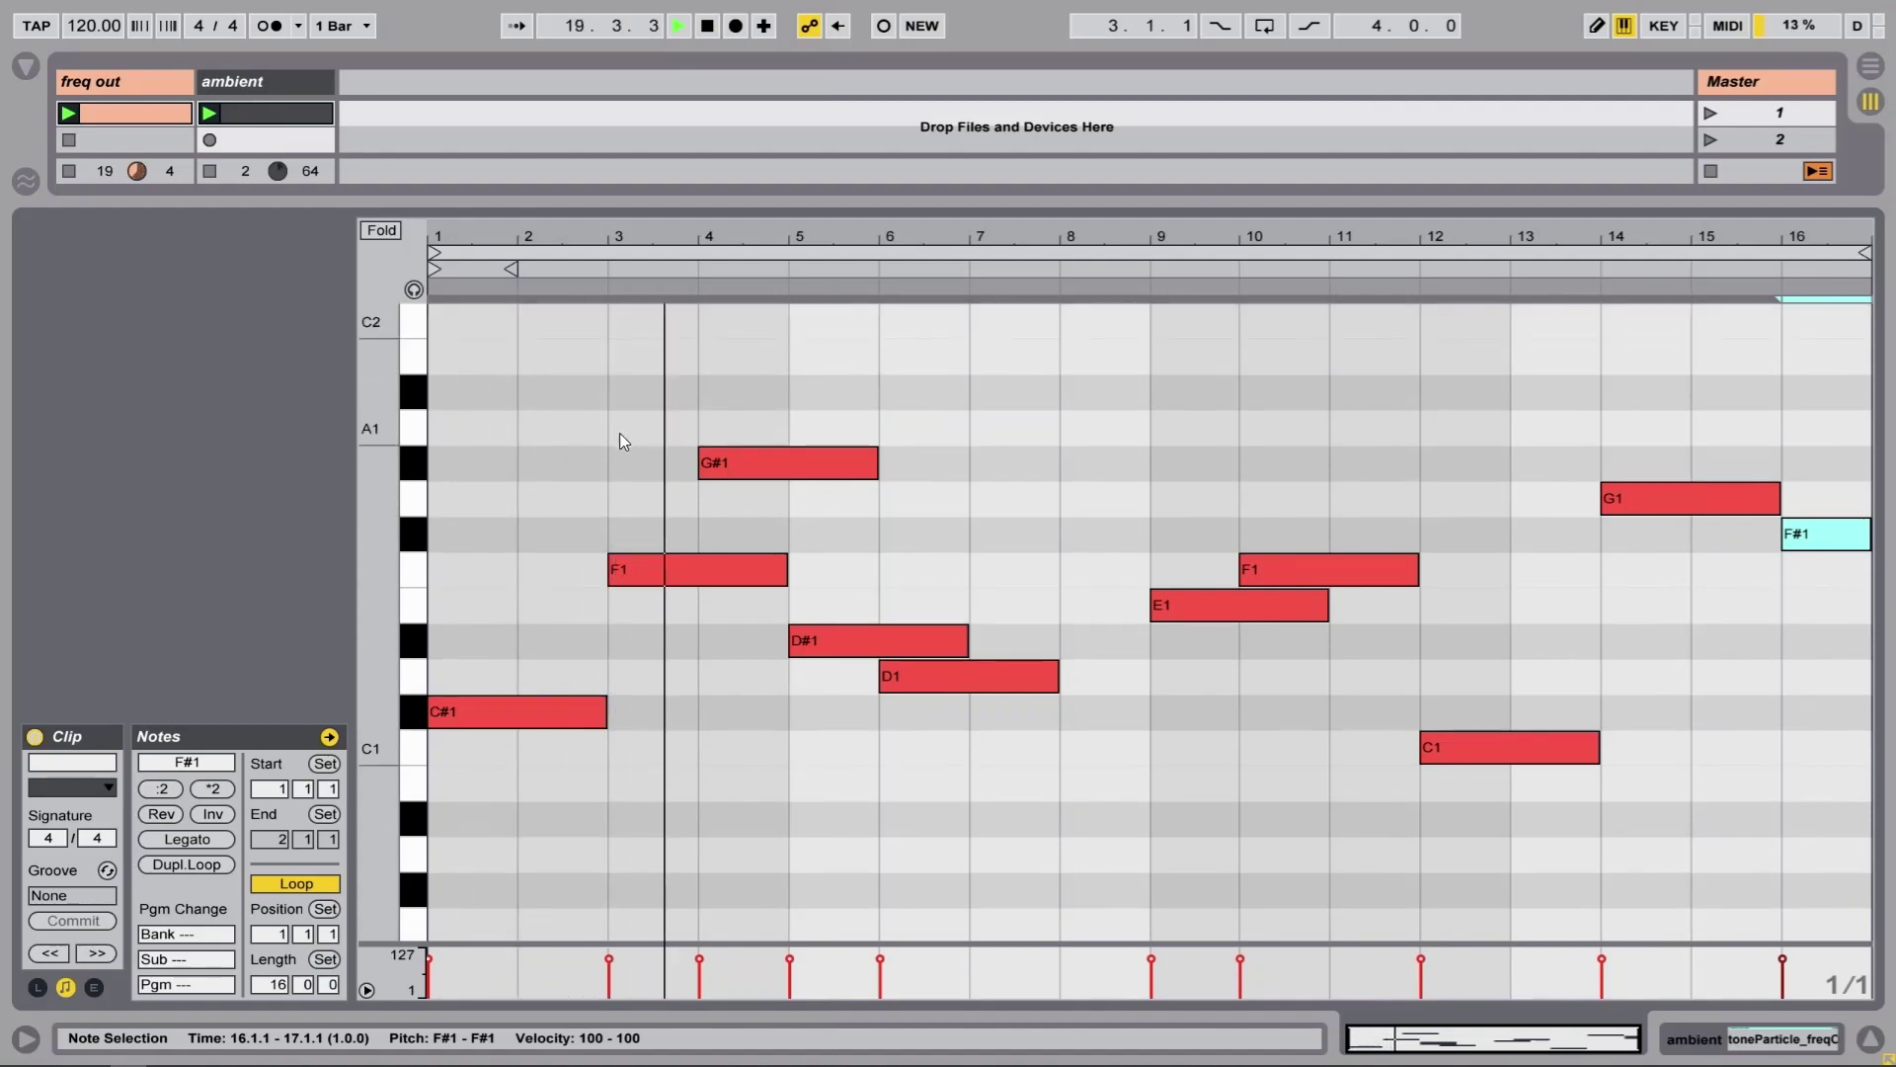
pyautogui.moveTo(555, 433); pyautogui.dragTo(724, 432)
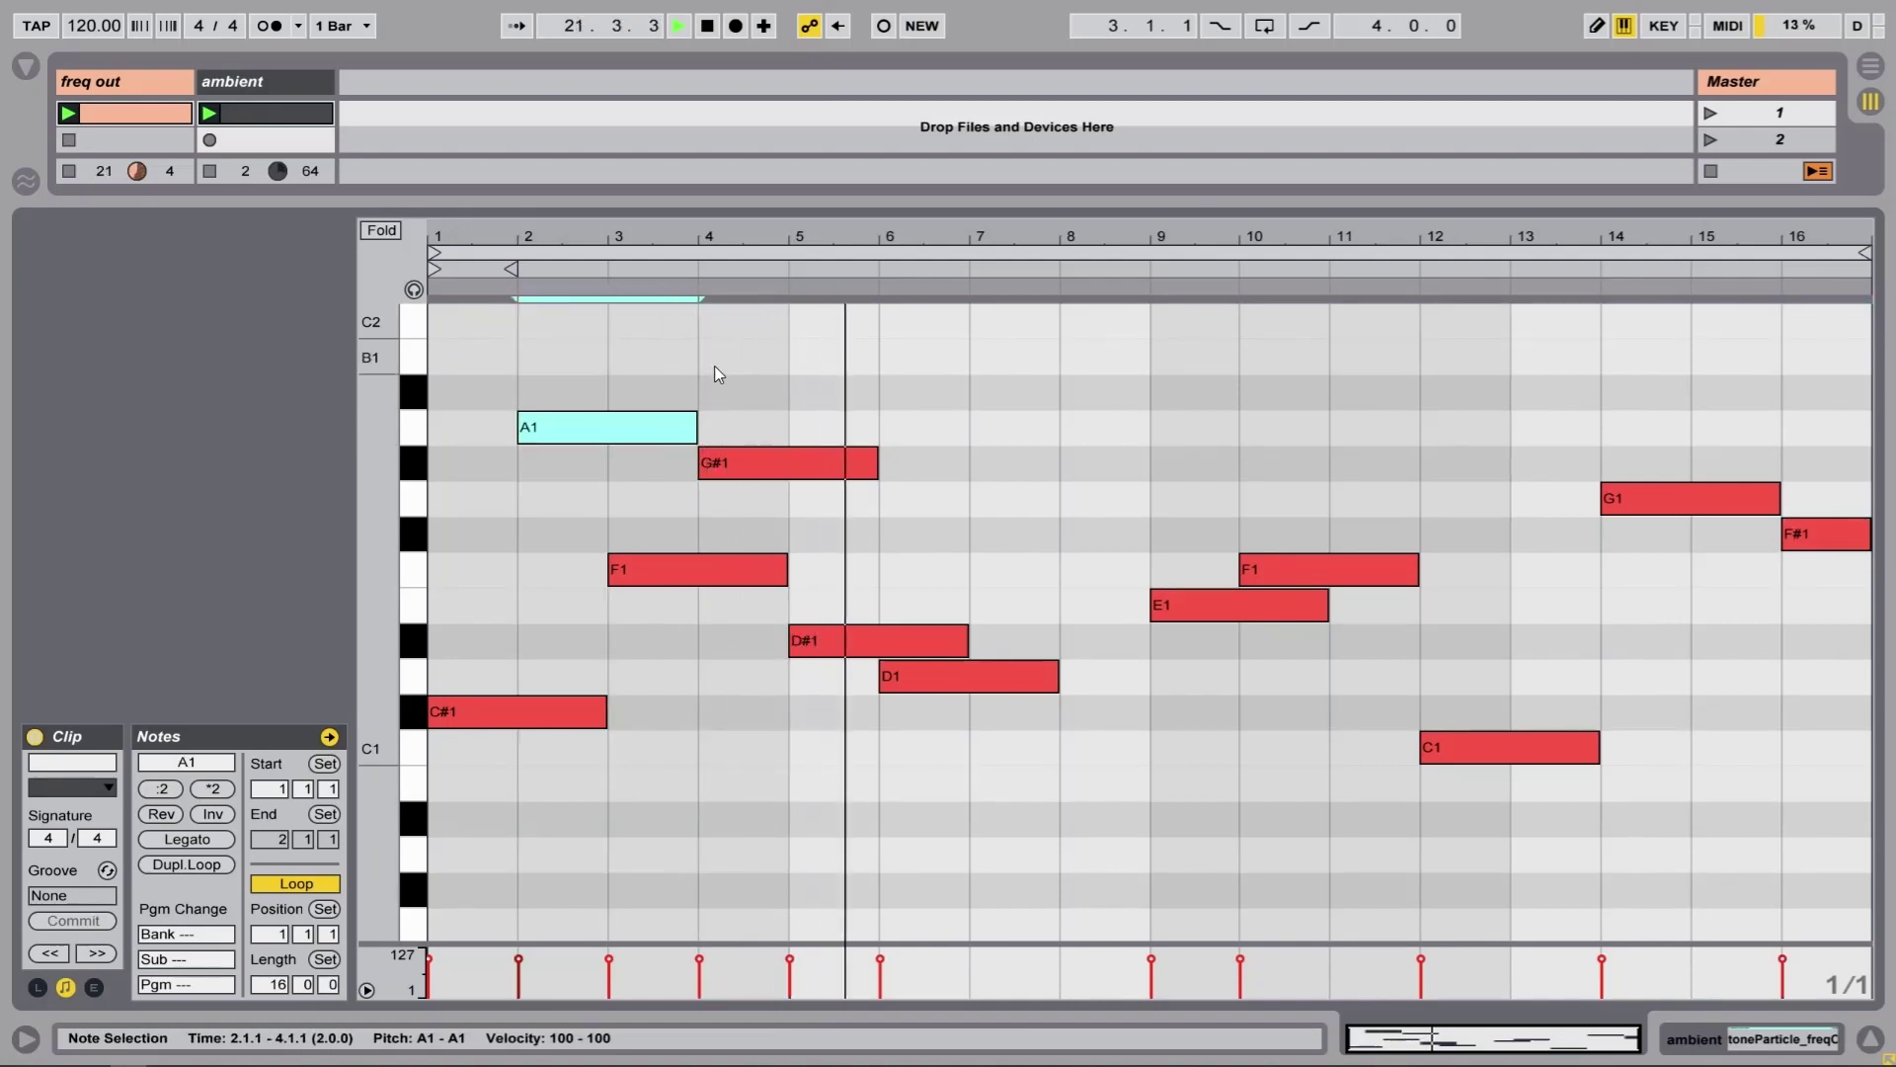
pyautogui.click(1085, 363)
pyautogui.moveTo(1148, 357); pyautogui.dragTo(1253, 393)
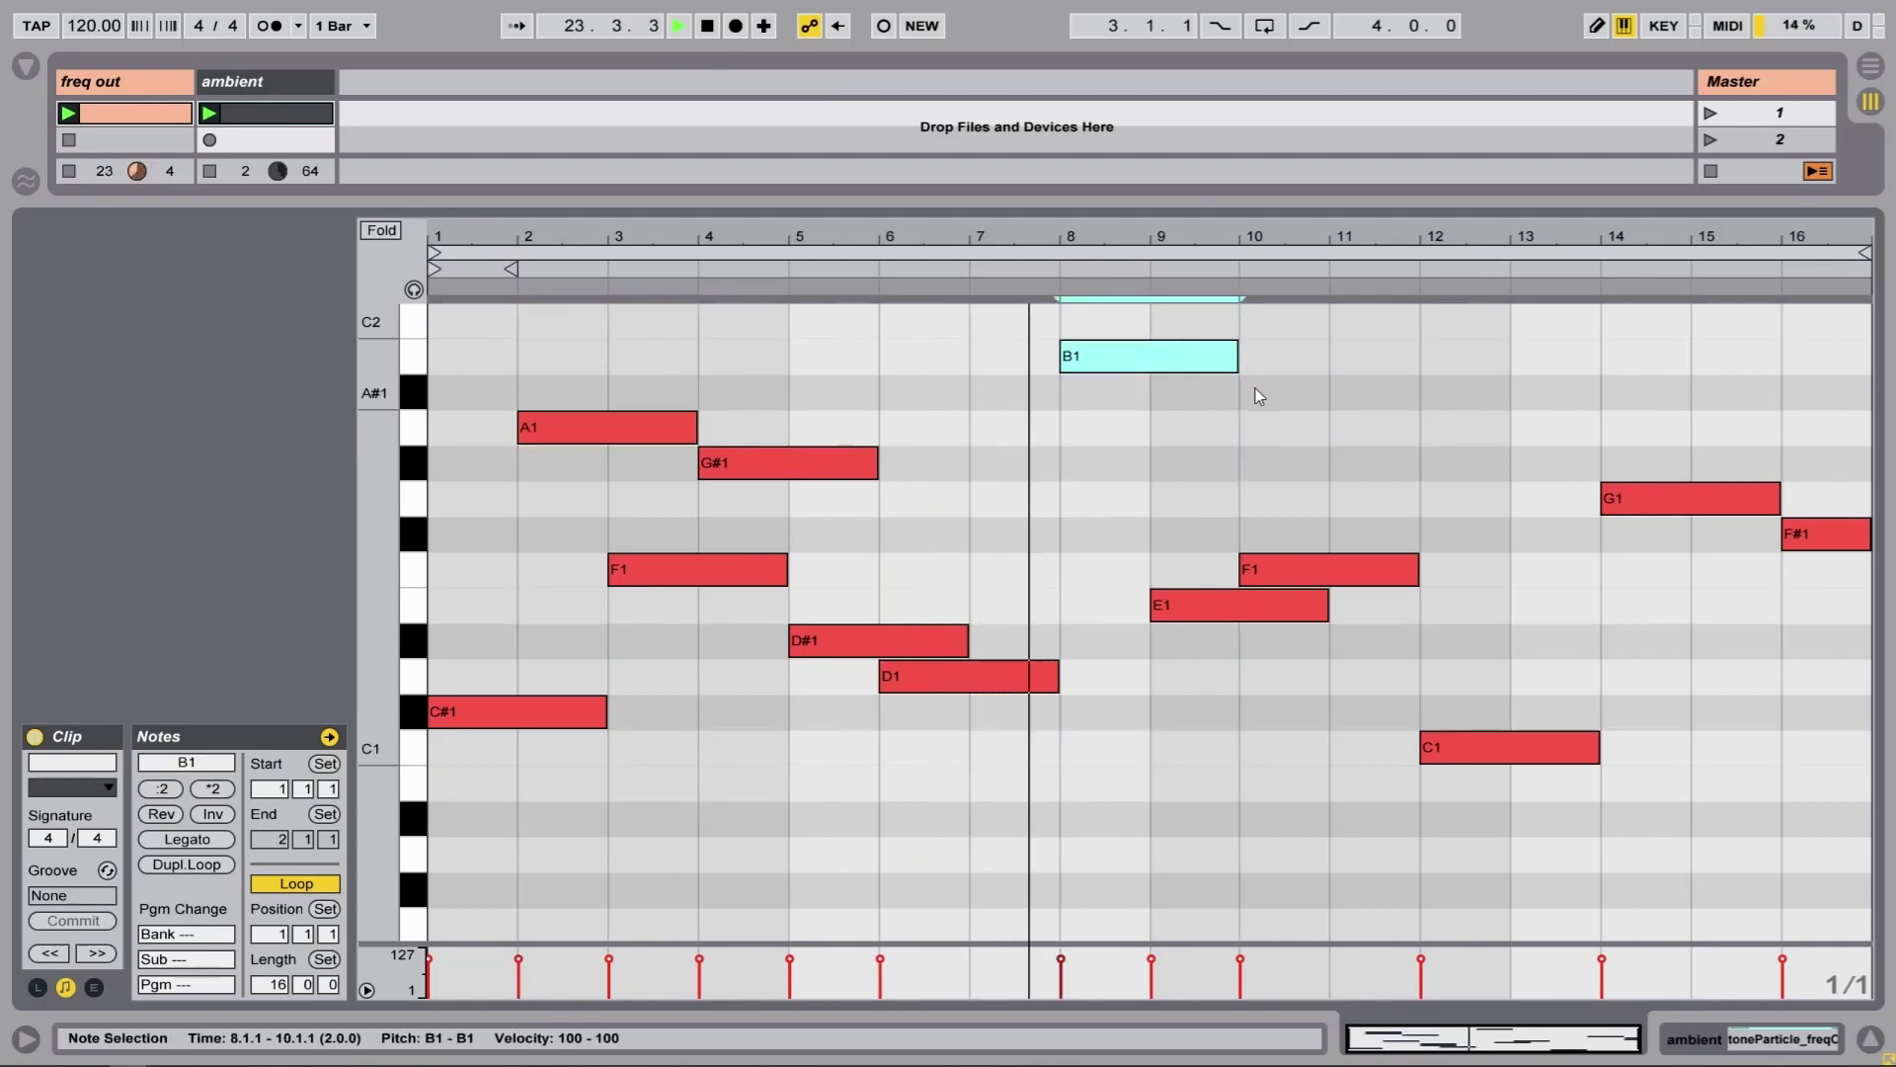
pyautogui.click(1243, 442)
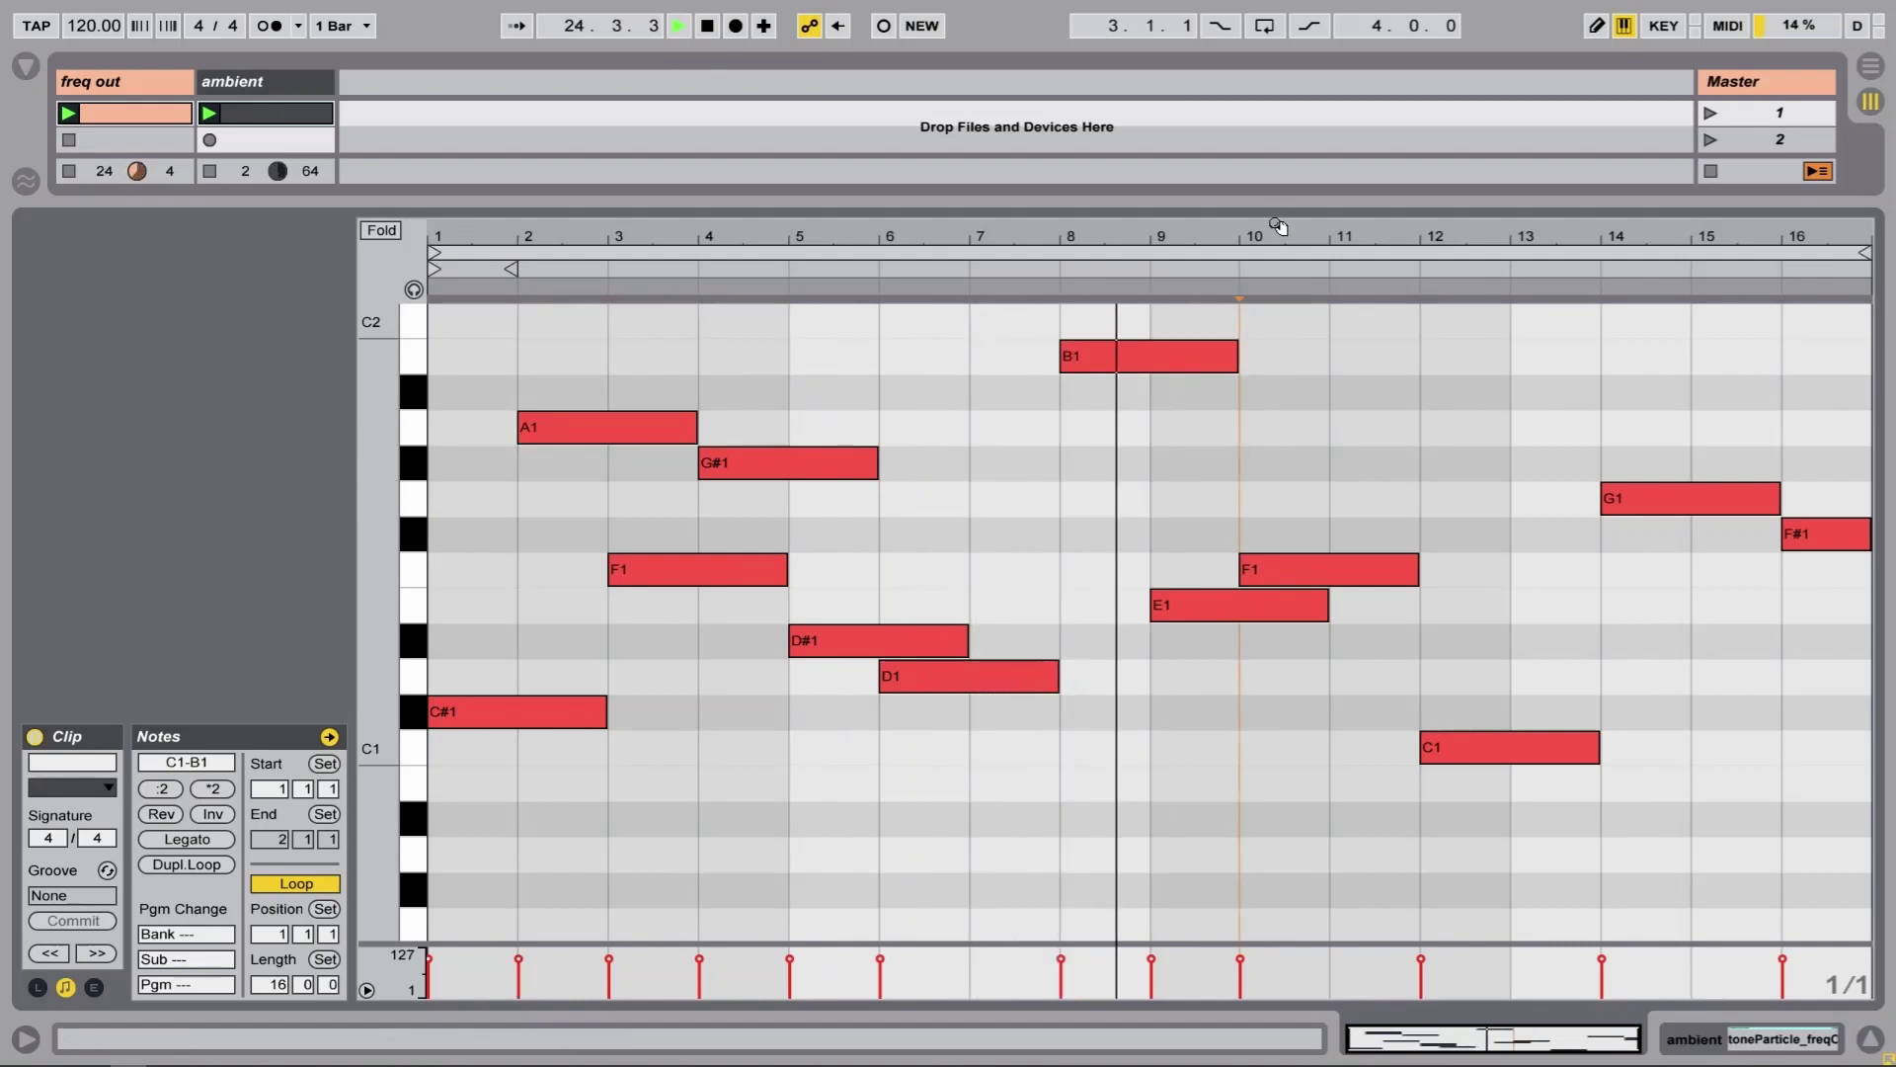
pyautogui.moveTo(1277, 202); pyautogui.dragTo(1277, 997)
pyautogui.doubleClick(233, 103)
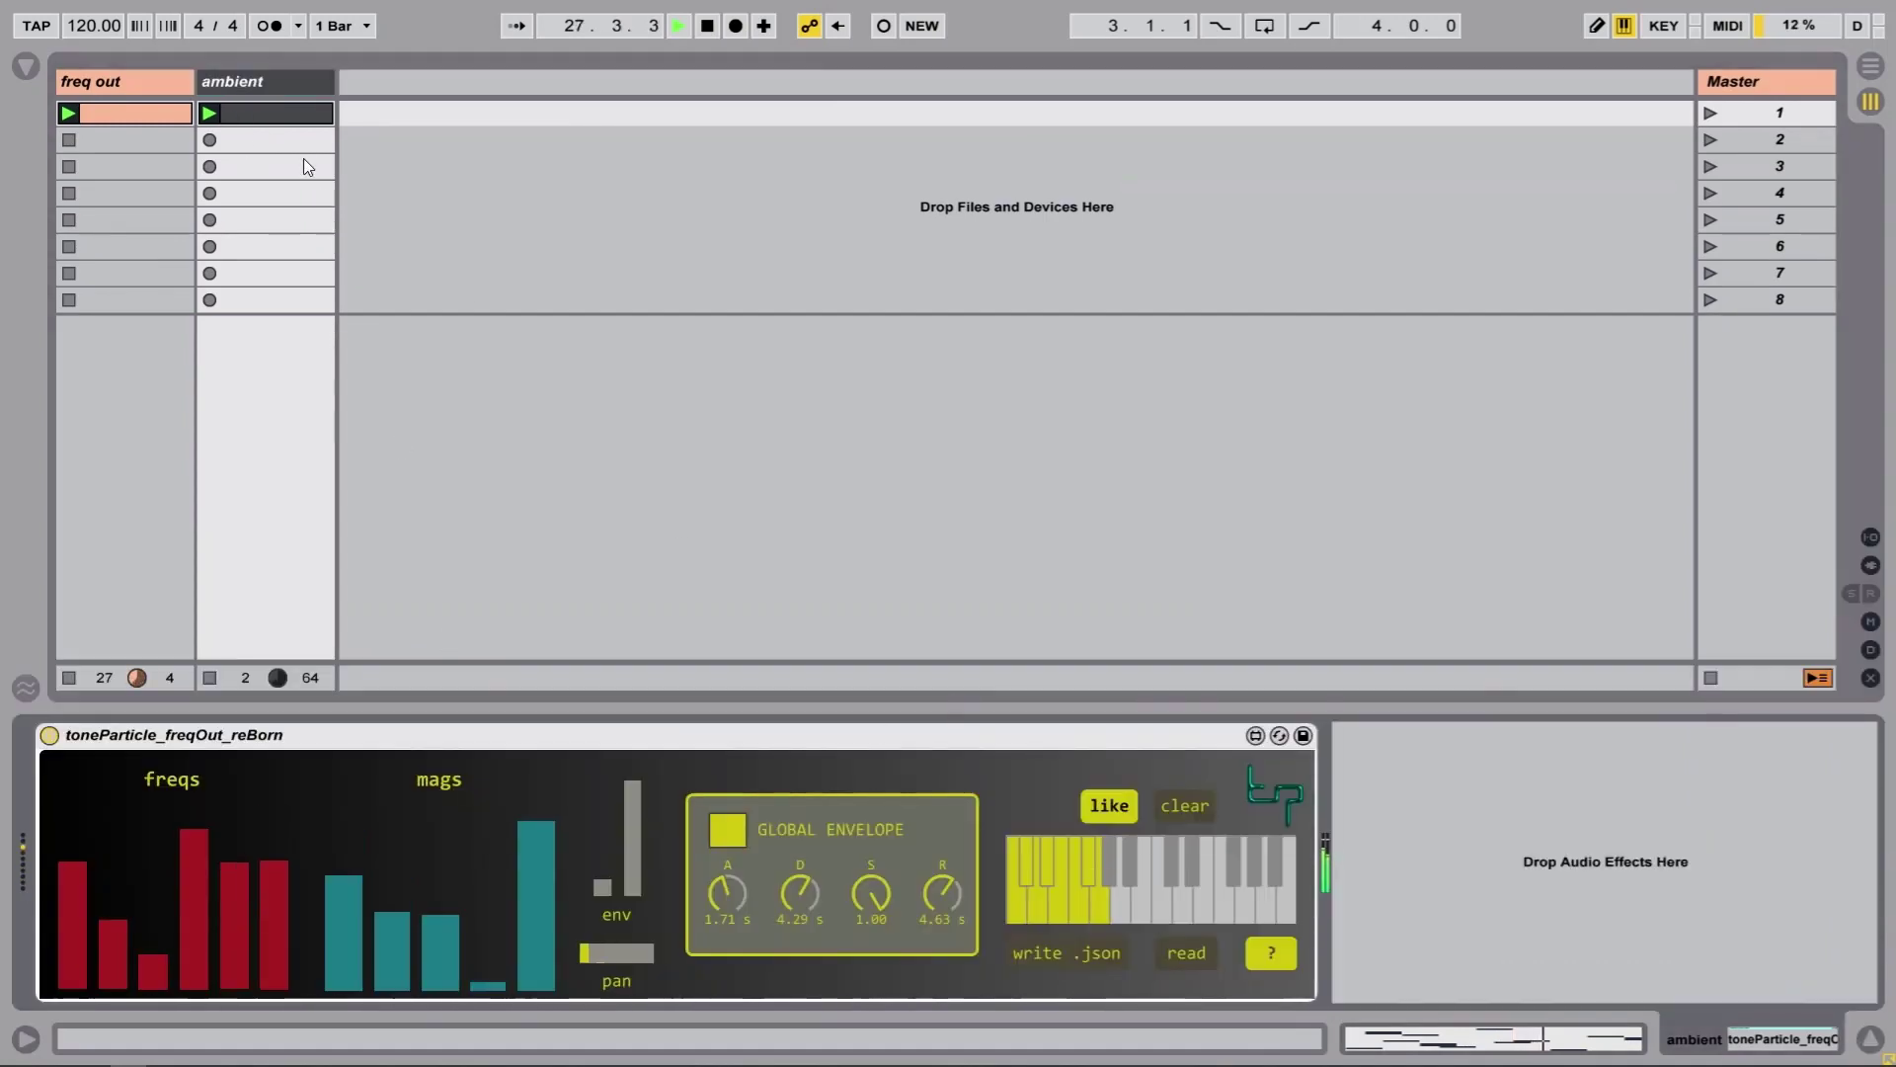
# Move the bar-8 note to G1, the bar-2 A1 to E1, and the bar-4 note to C1
pyautogui.hotkey('shift', 'Tab')
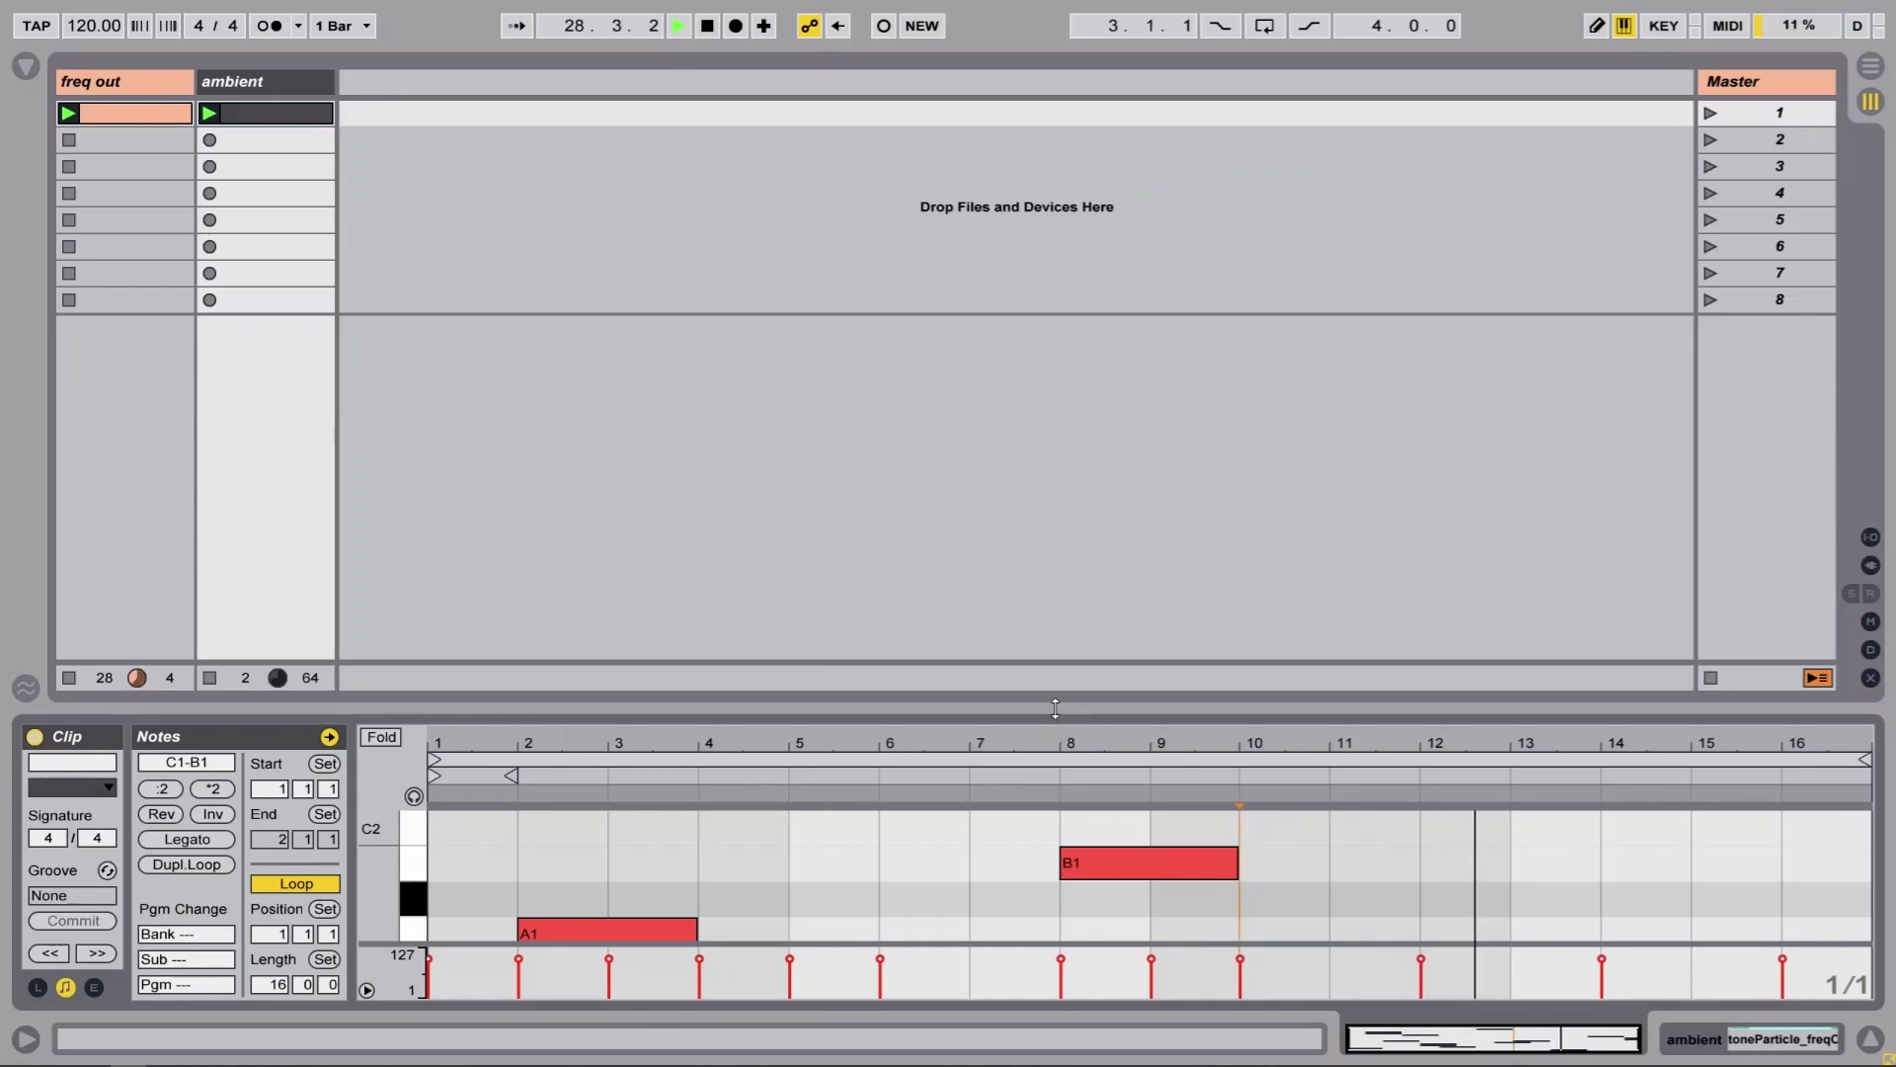
pyautogui.moveTo(1055, 708); pyautogui.dragTo(1054, 61)
pyautogui.click(1153, 259)
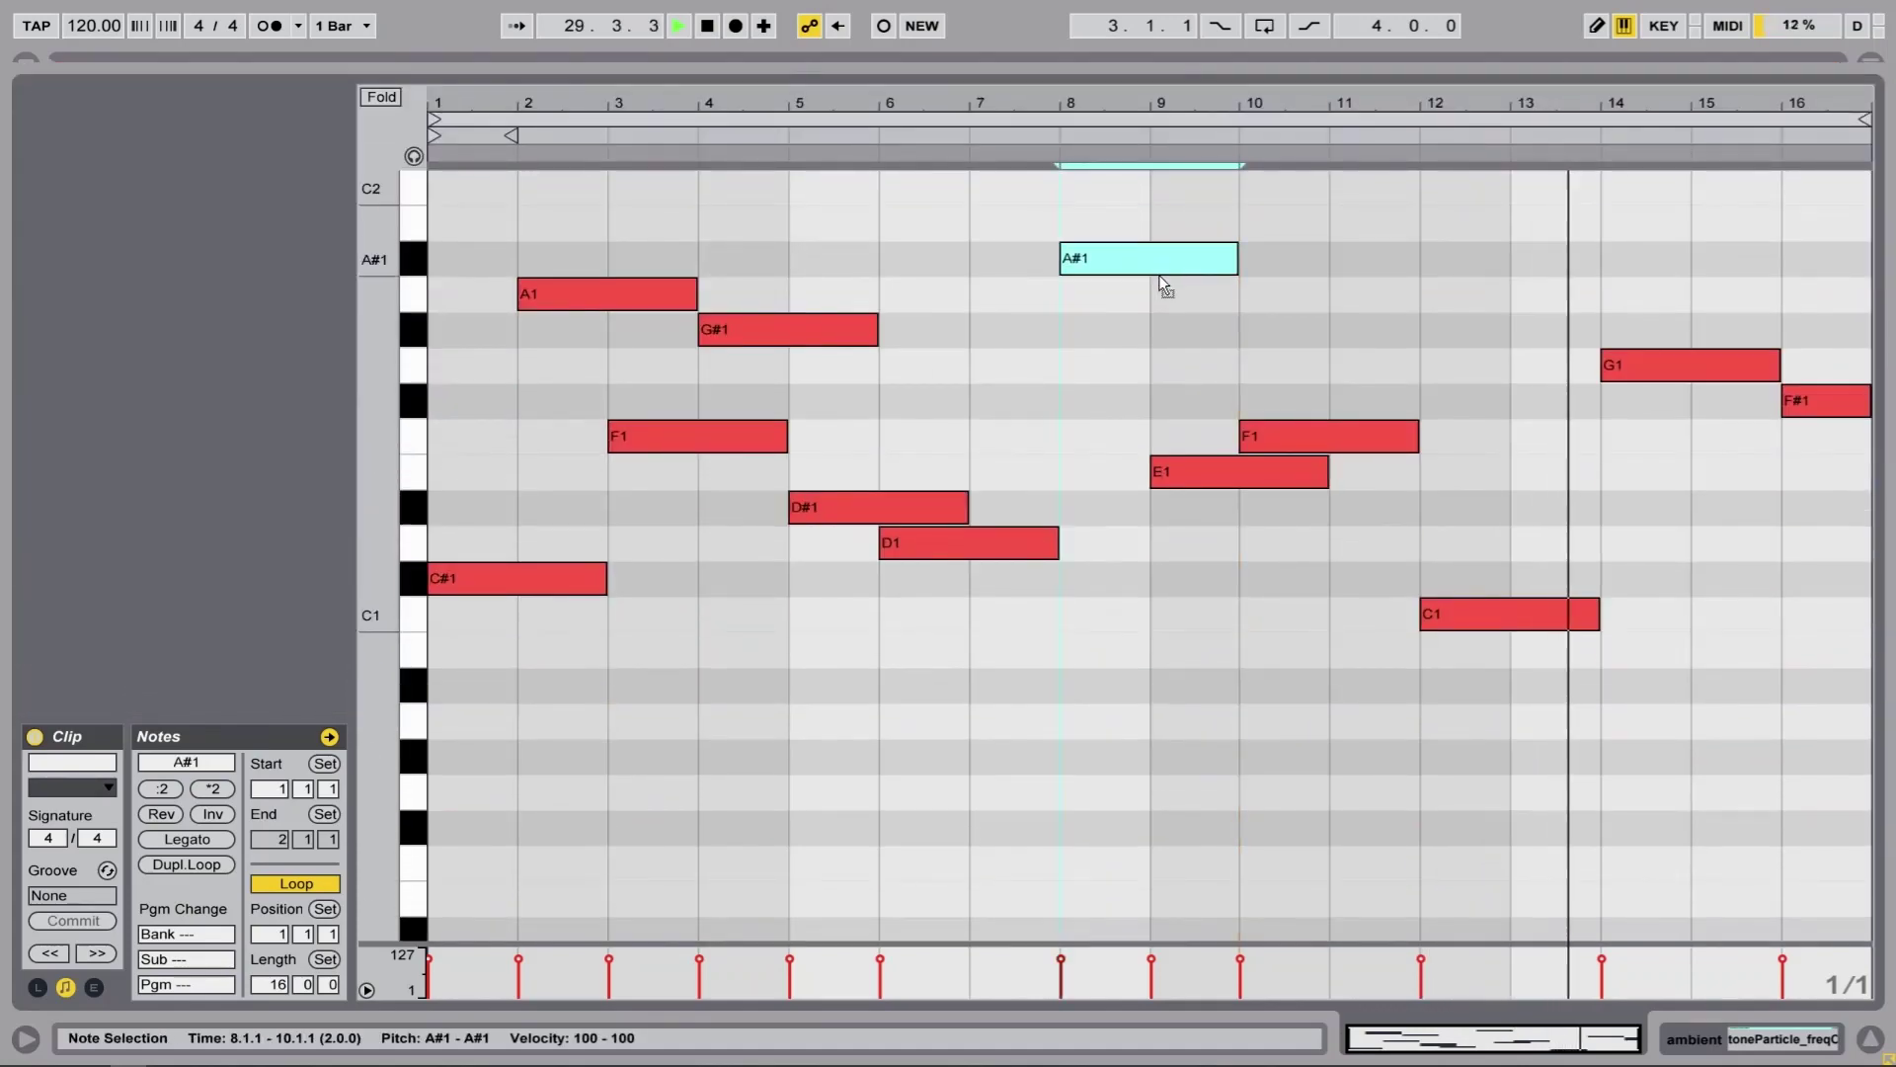
pyautogui.moveTo(1159, 274); pyautogui.dragTo(1175, 377)
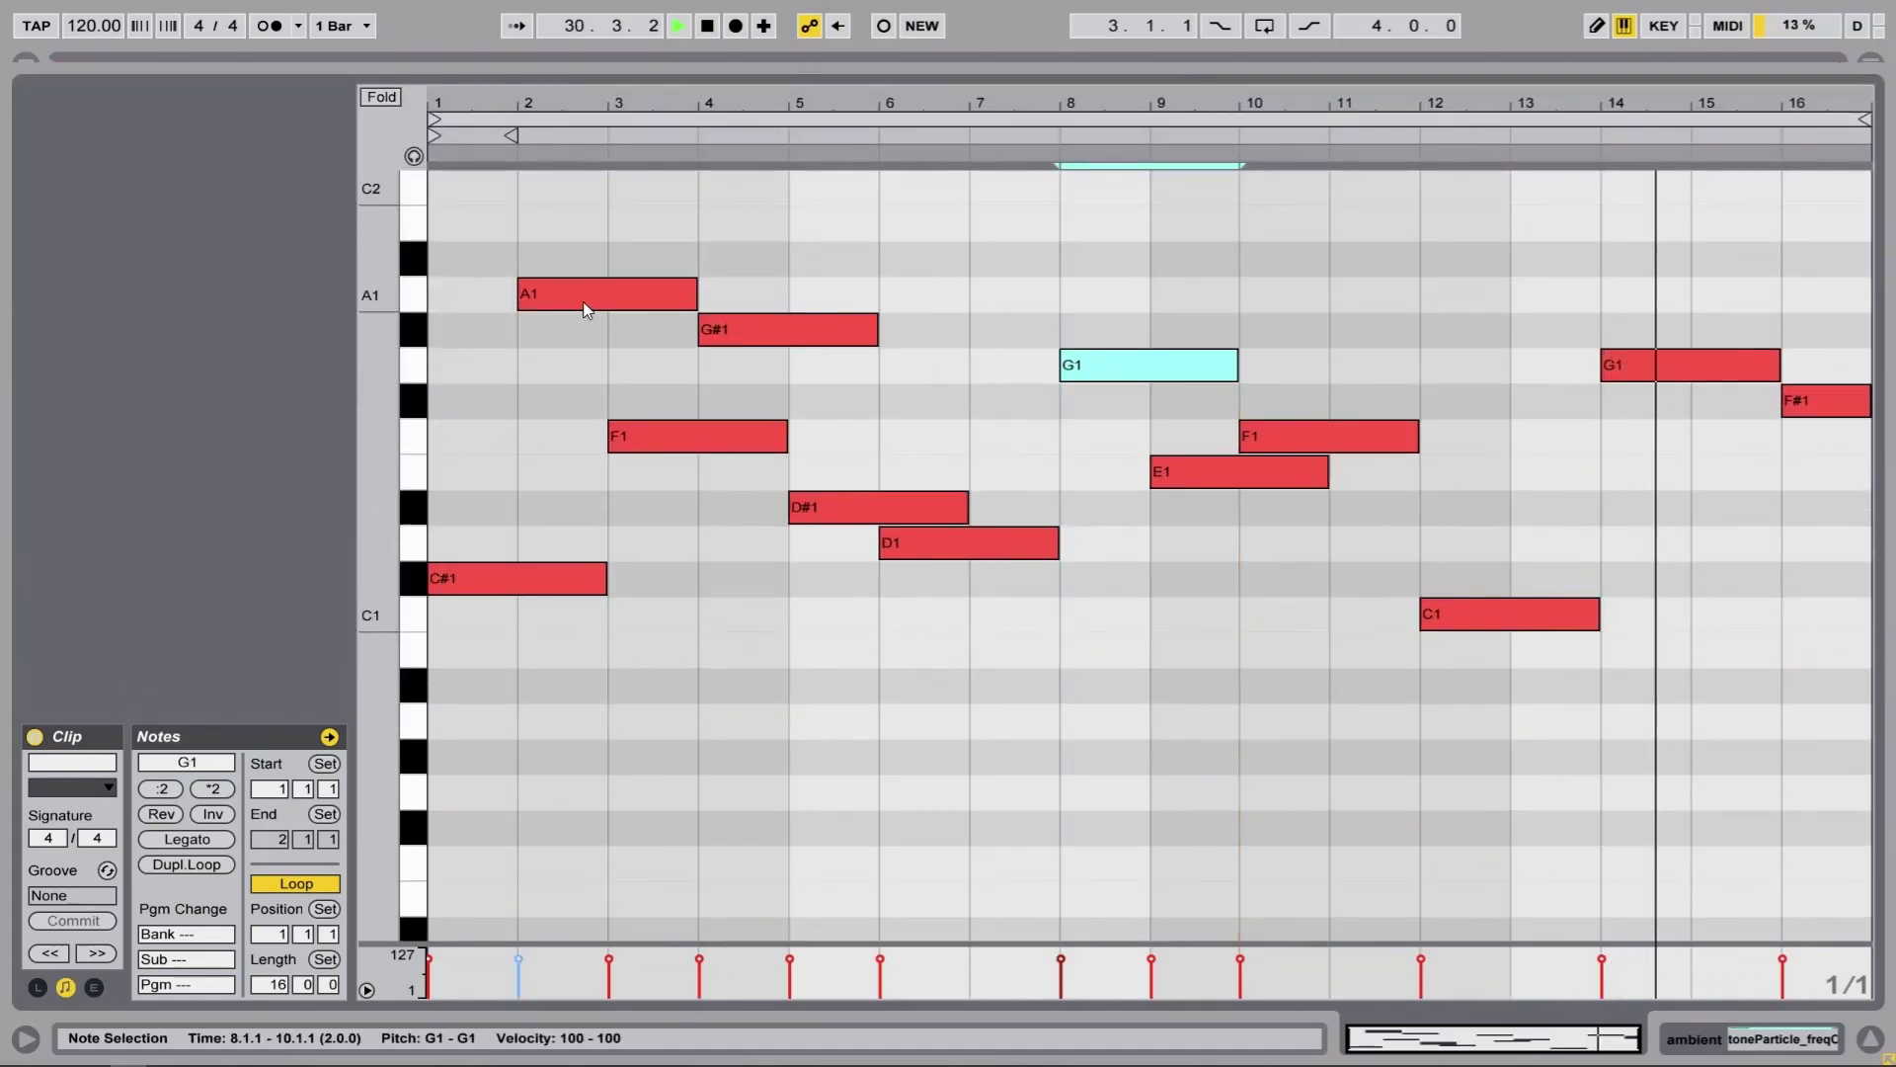
pyautogui.moveTo(584, 305); pyautogui.dragTo(608, 482)
pyautogui.click(767, 340)
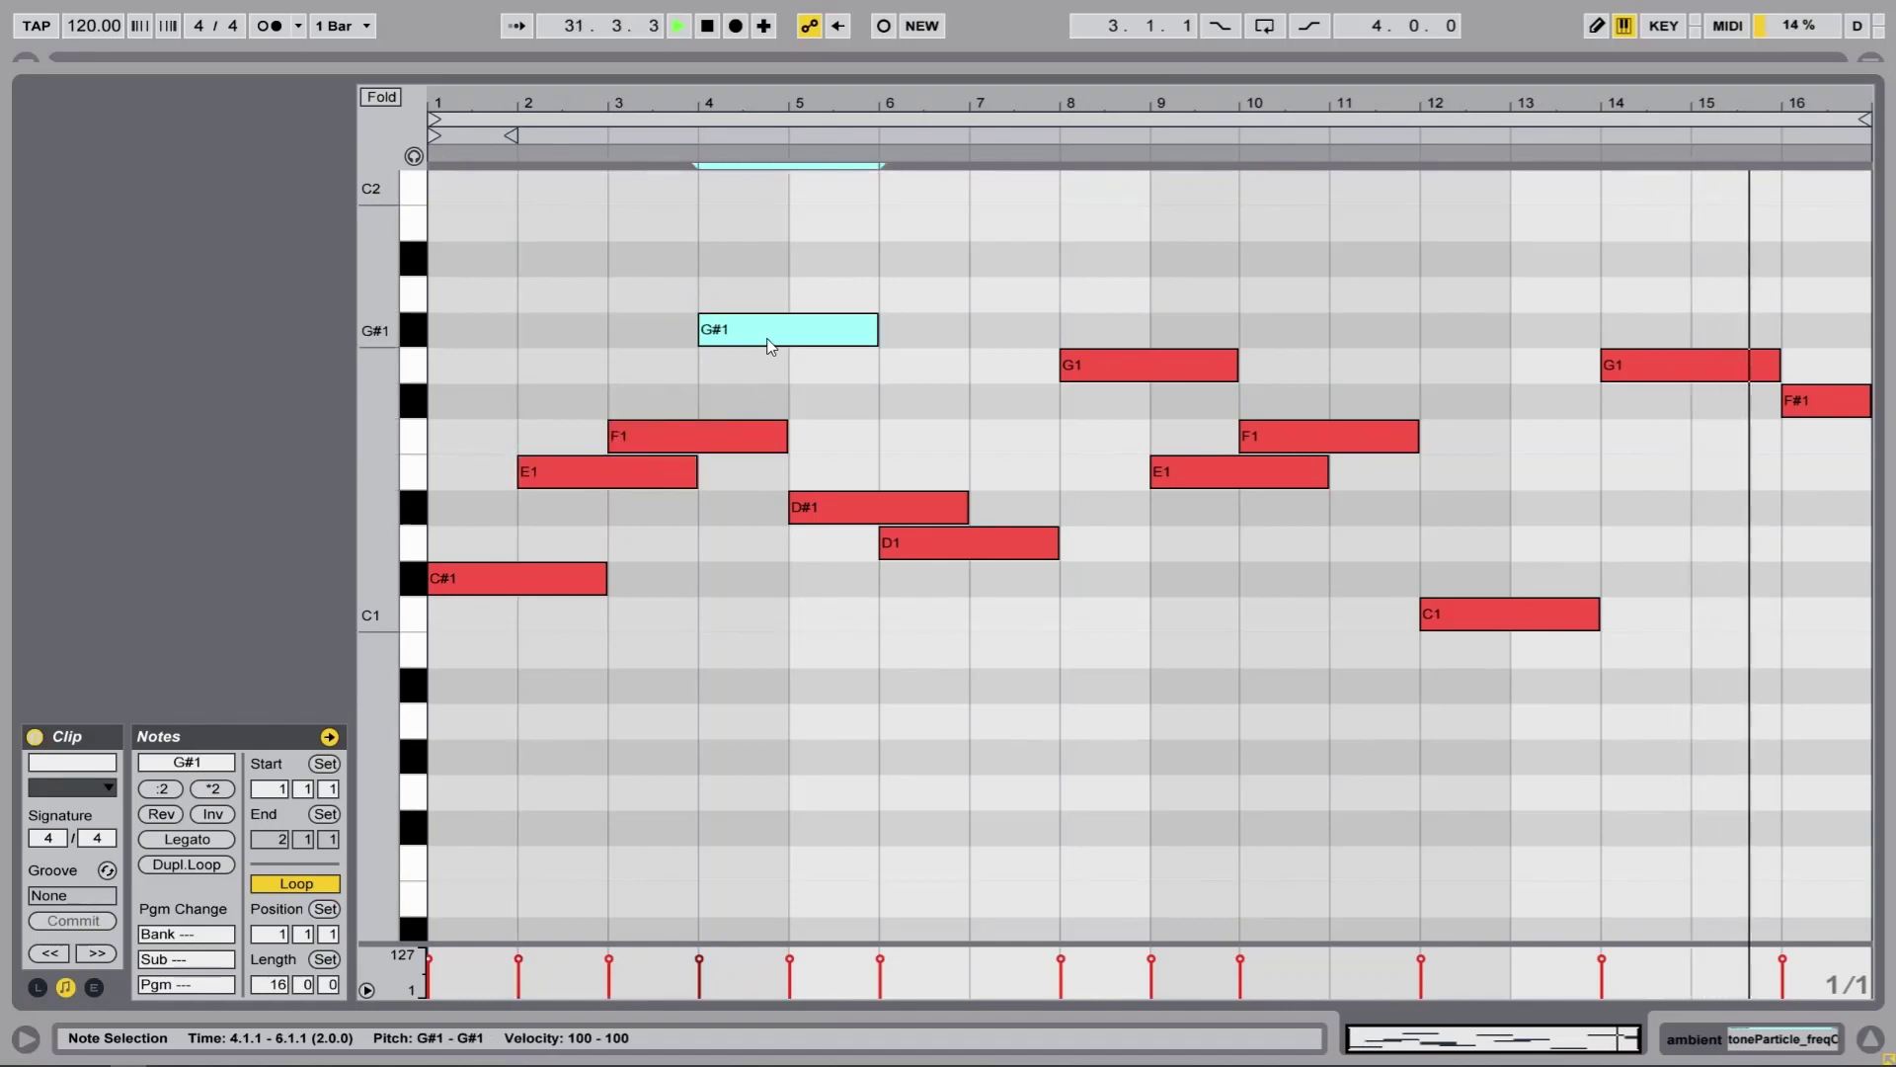
pyautogui.moveTo(766, 342); pyautogui.dragTo(775, 617)
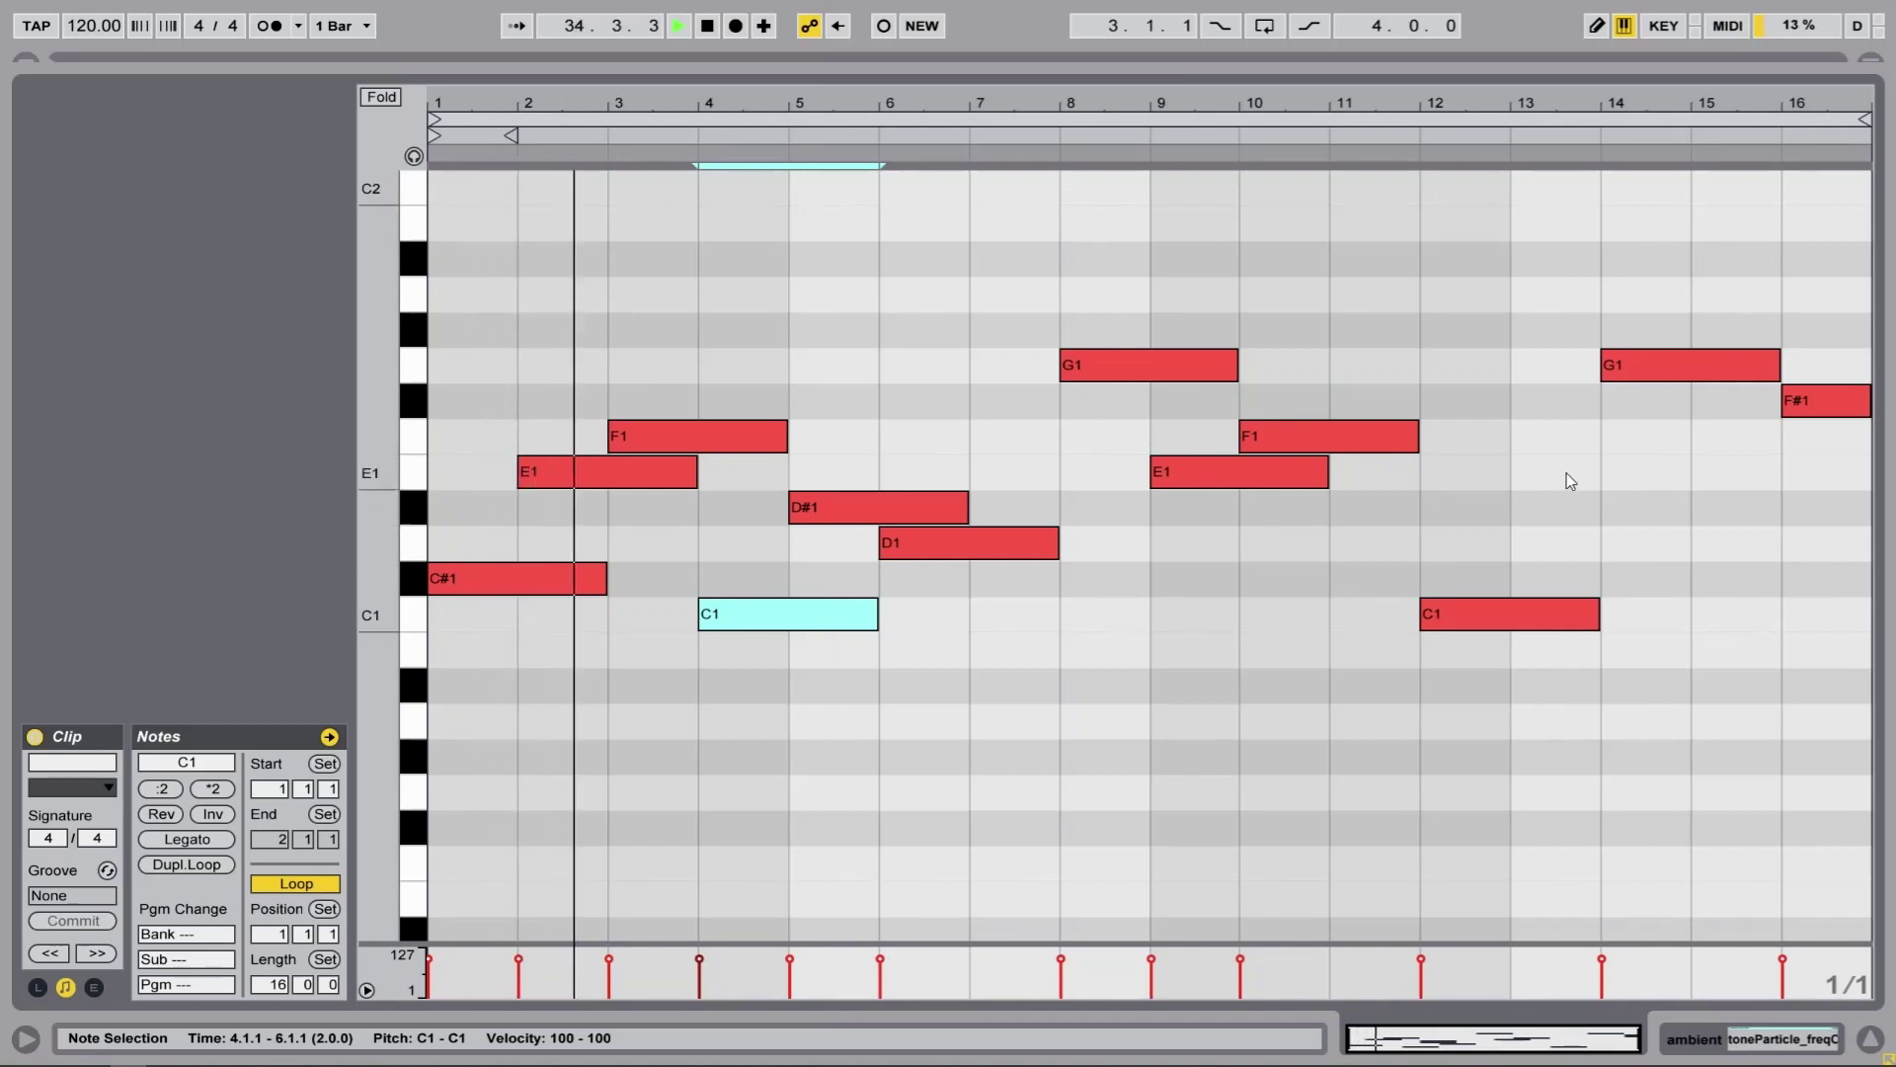
# Add a D#1 note spanning bars 13–15 and return to Session View
pyautogui.doubleClick(1562, 508)
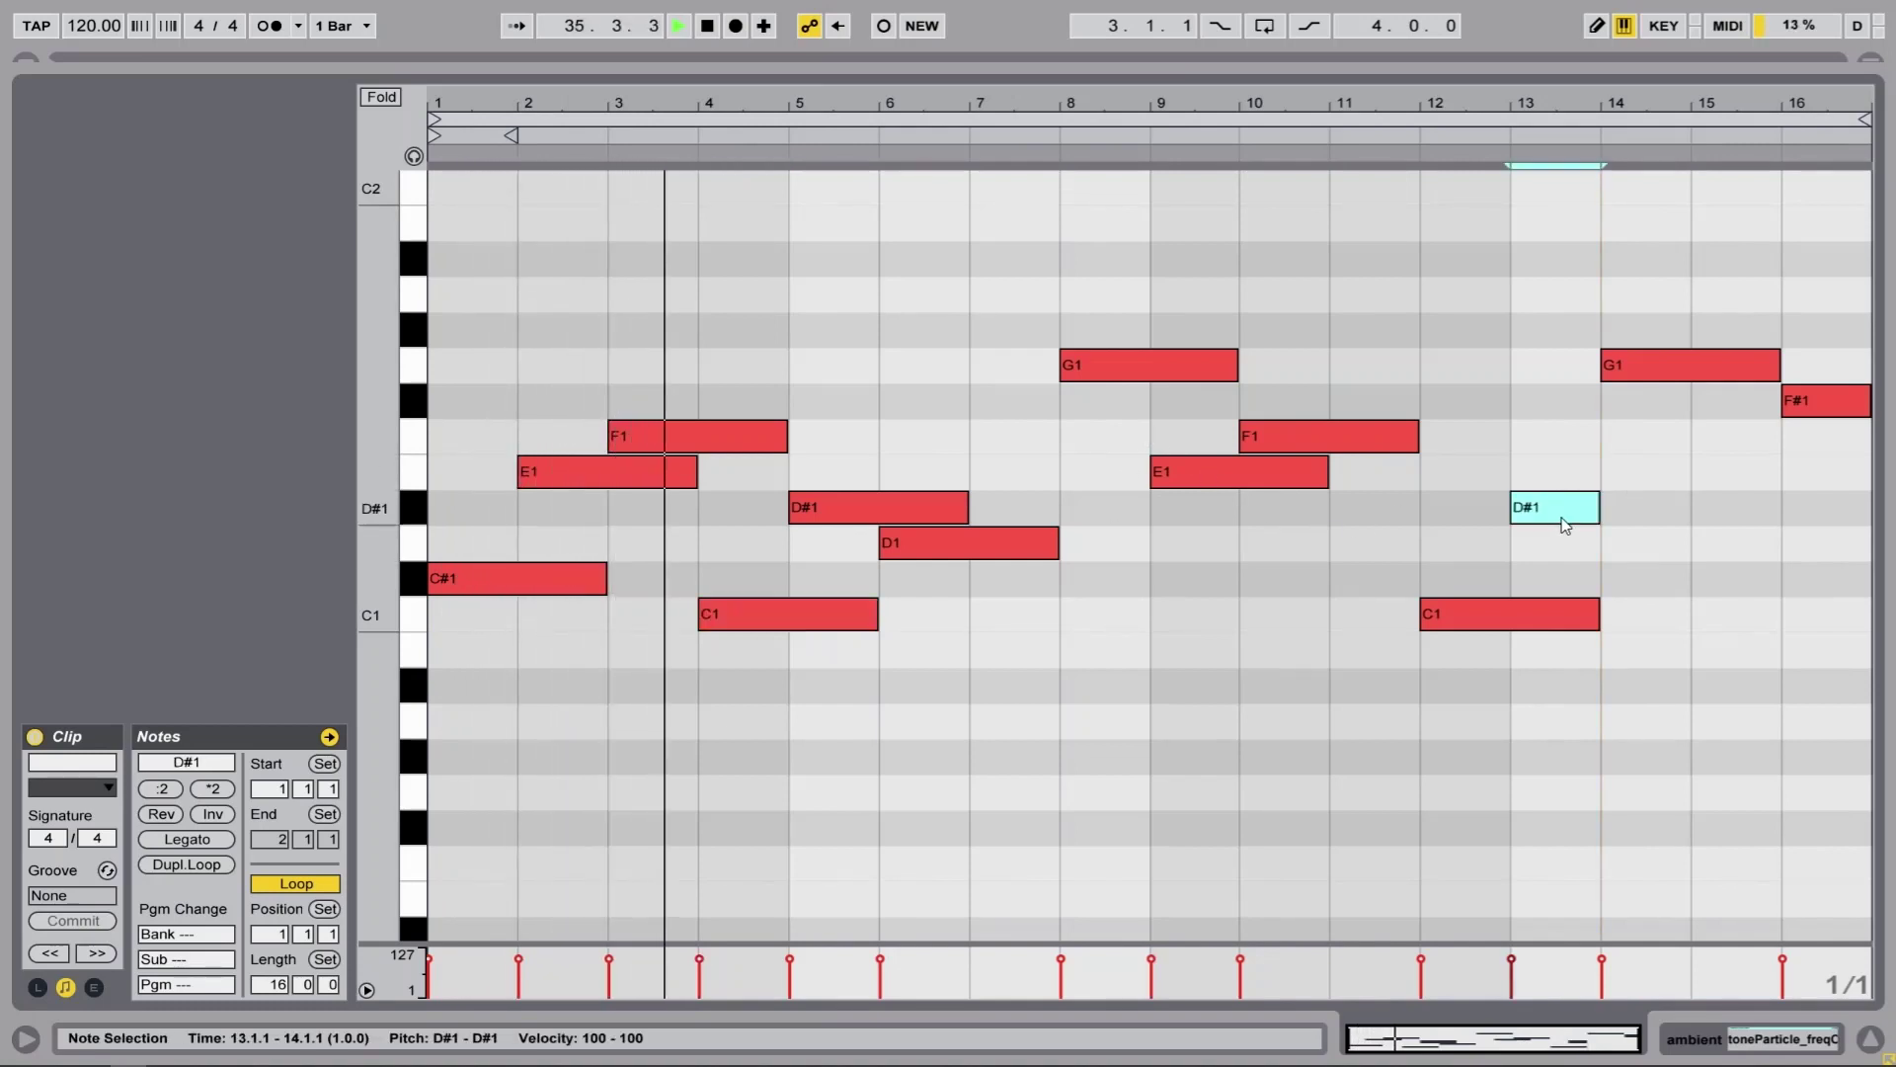
pyautogui.moveTo(1597, 508); pyautogui.dragTo(1688, 508)
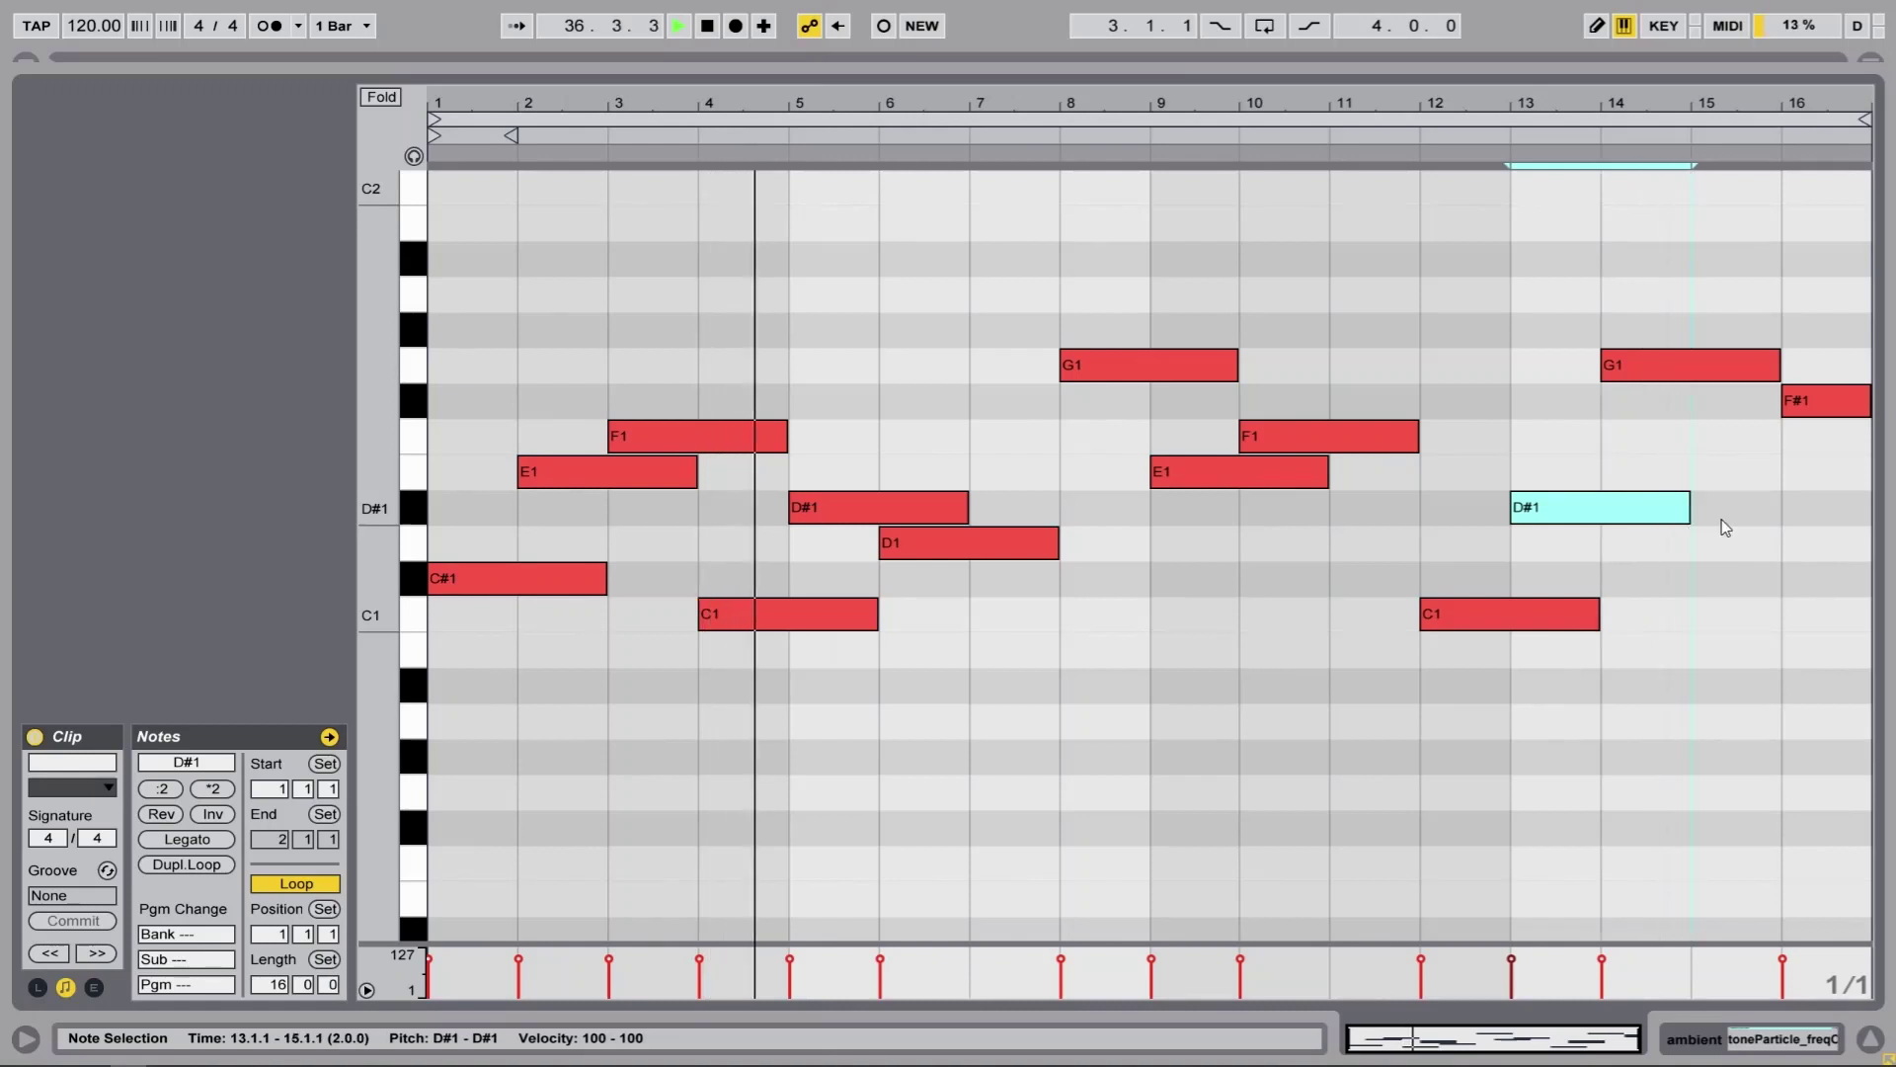
pyautogui.press('Tab')
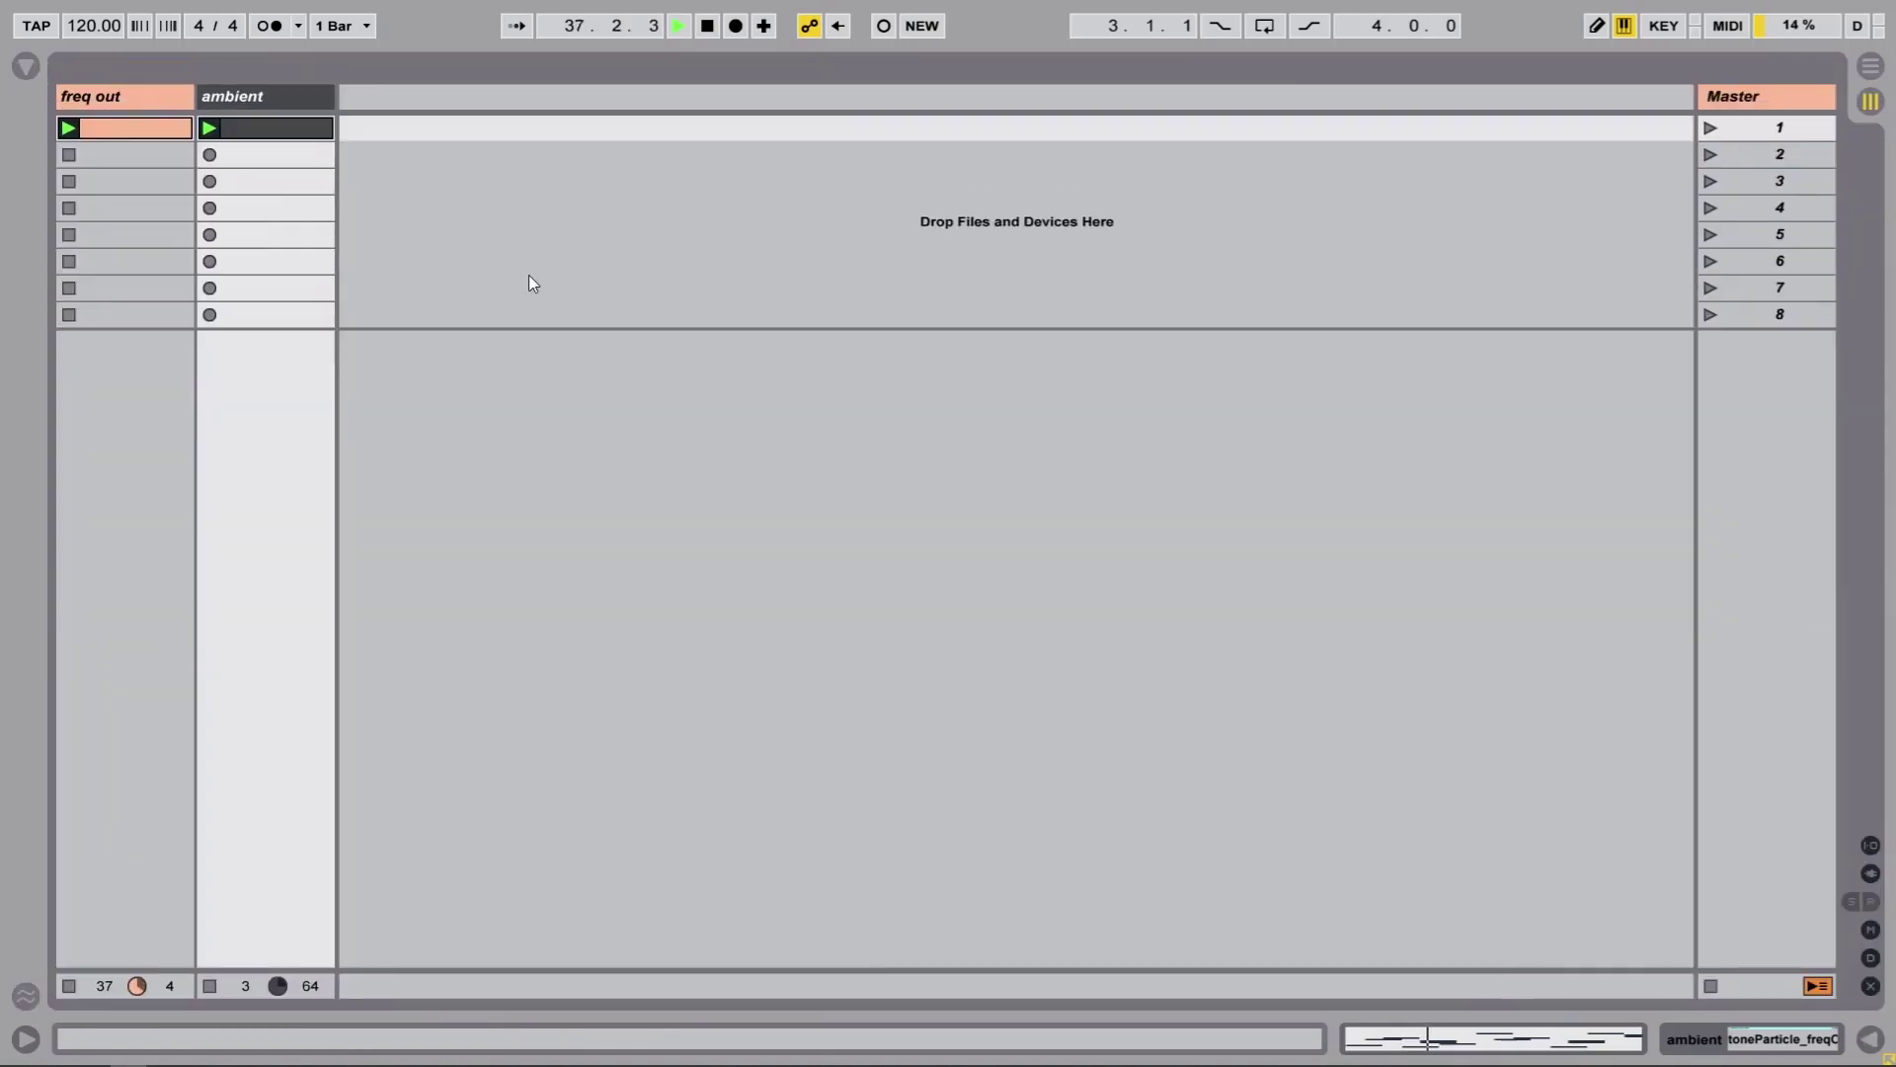
# Load ValhallaVintageVerb from the Plug-ins browser onto the ambient track
pyautogui.doubleClick(318, 97)
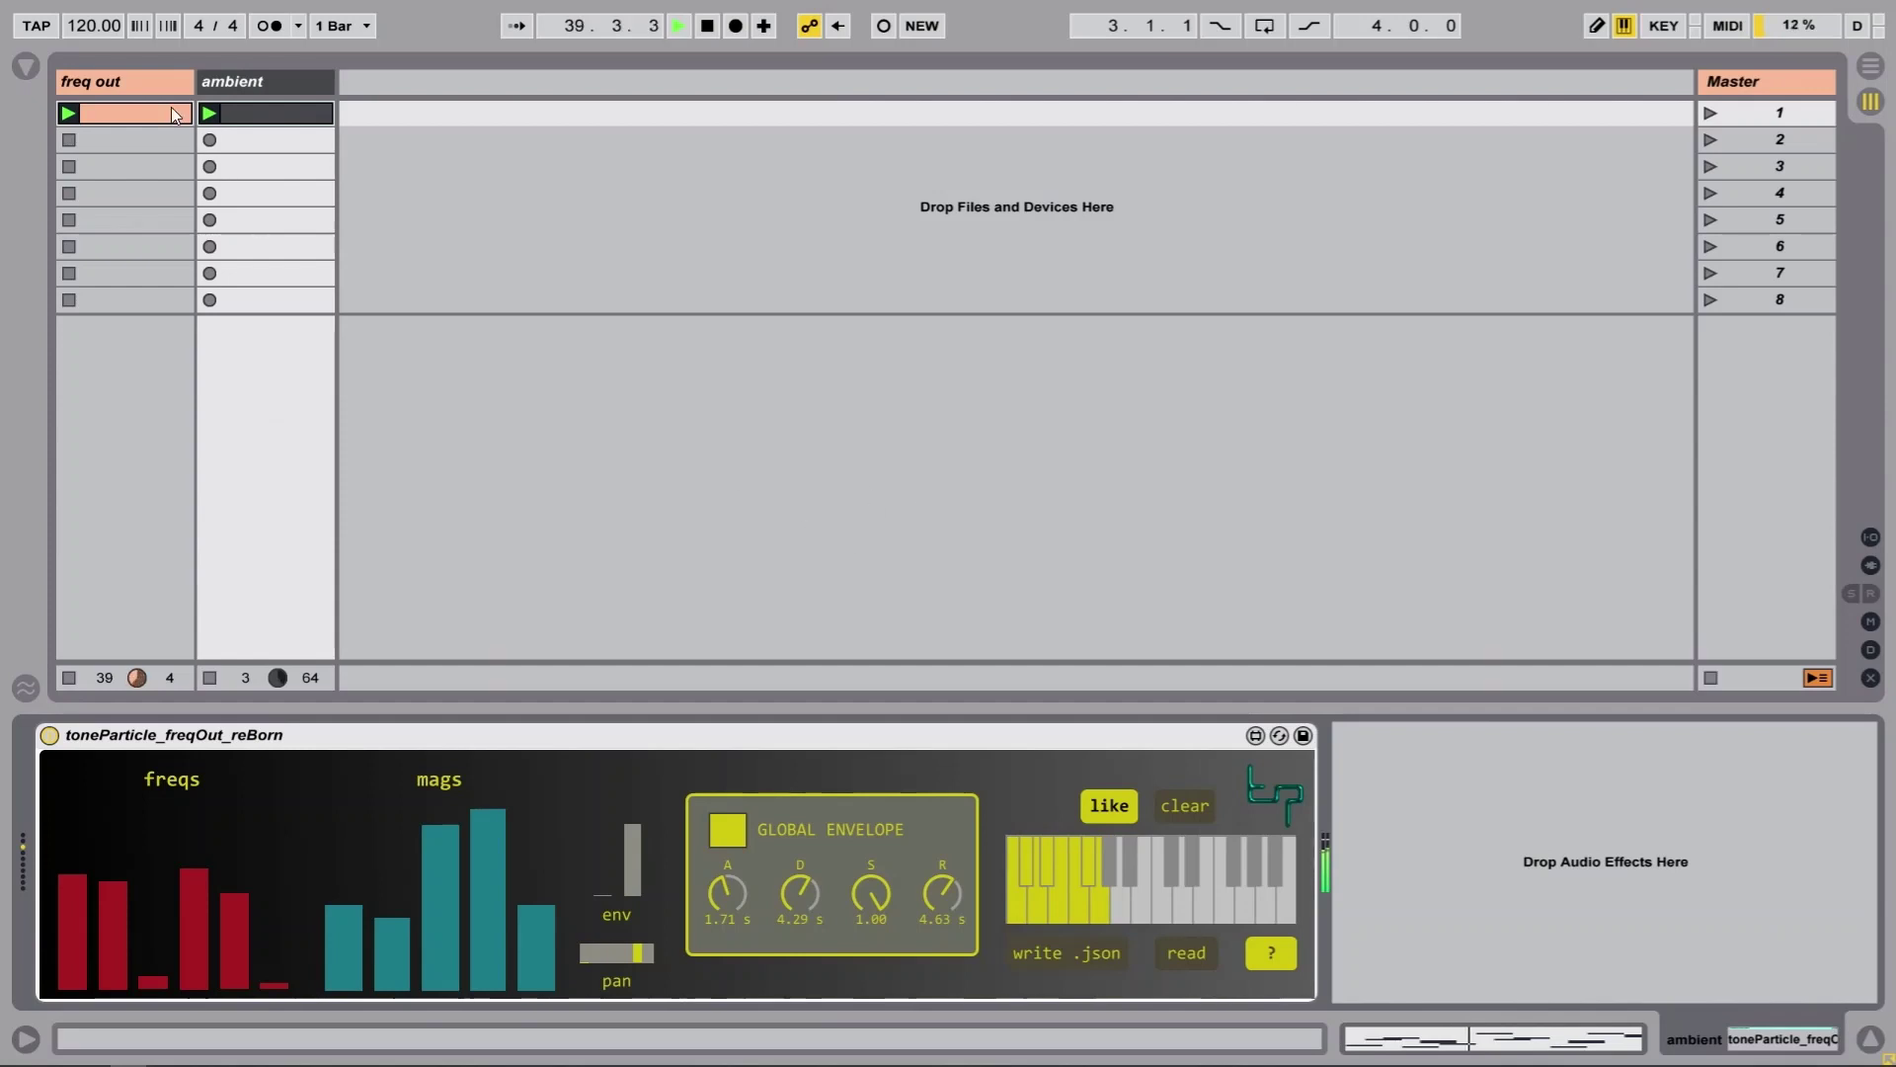
pyautogui.click(30, 71)
pyautogui.click(38, 300)
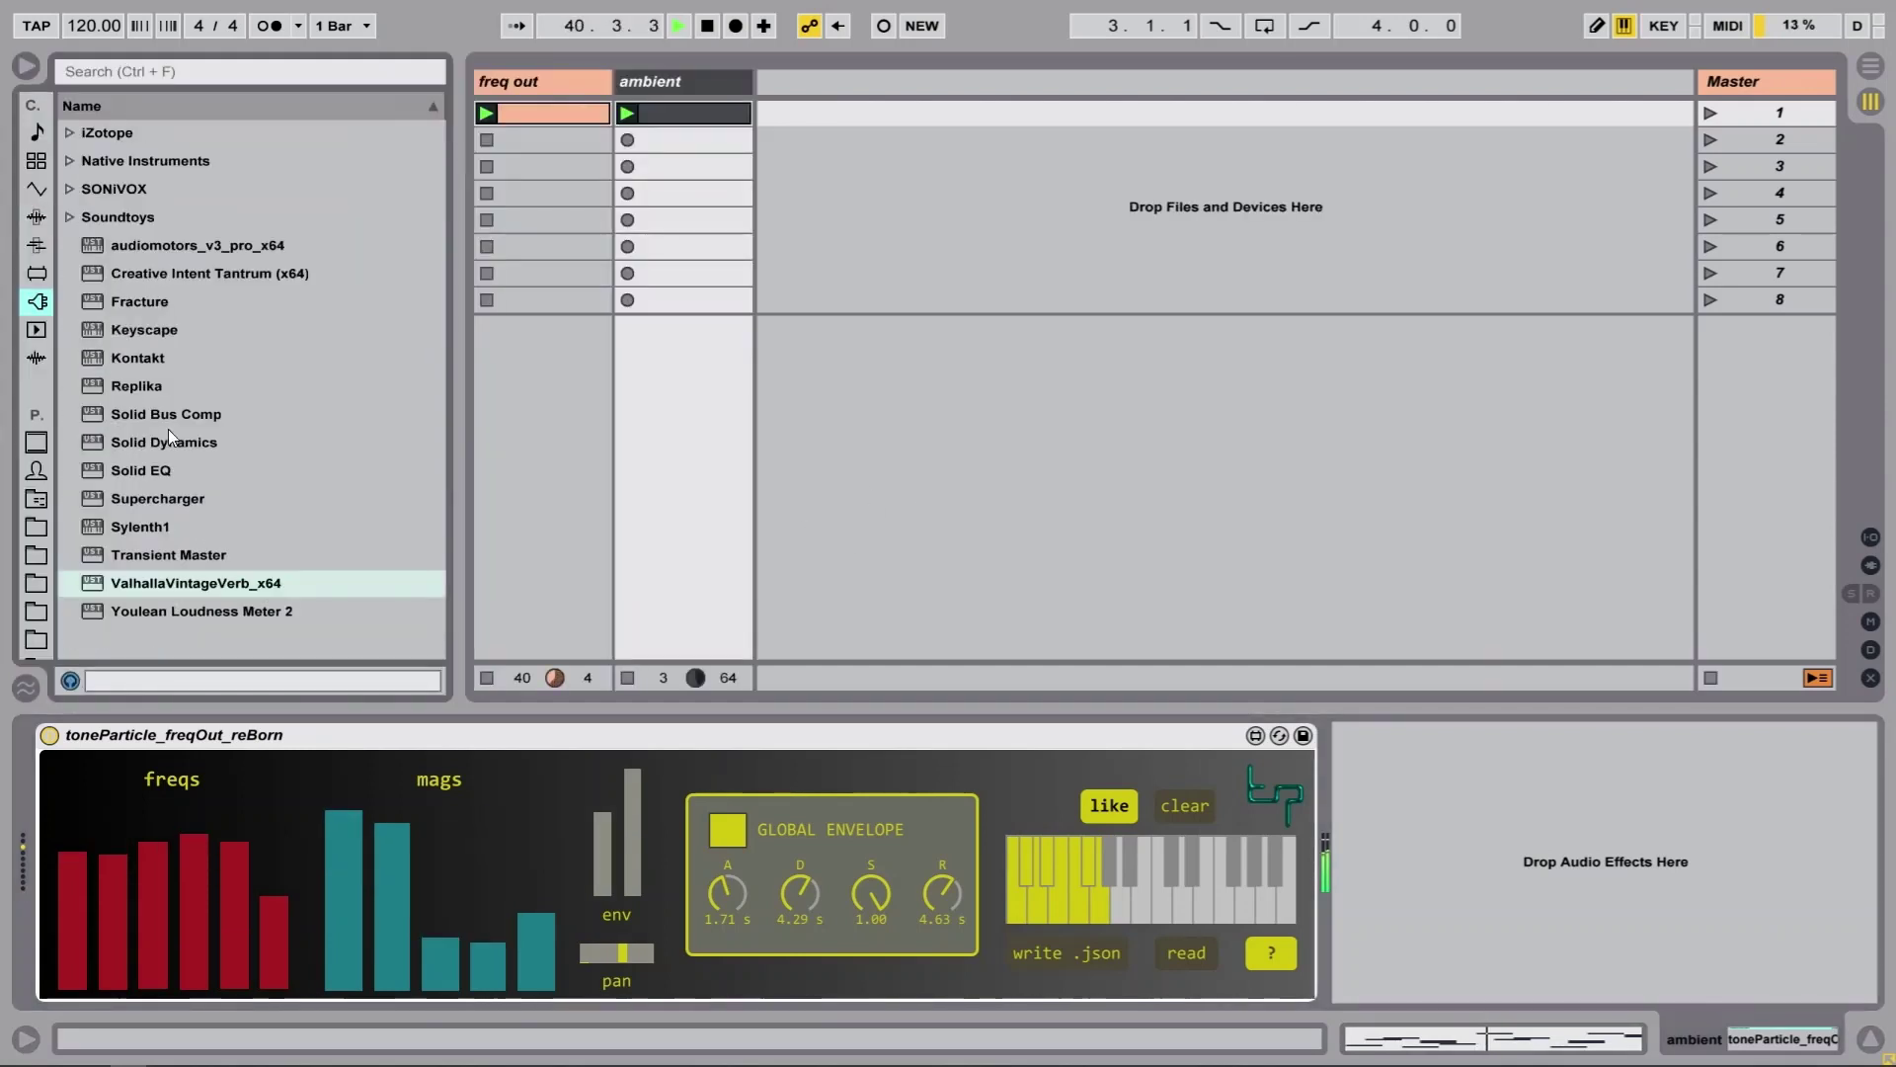
pyautogui.doubleClick(231, 585)
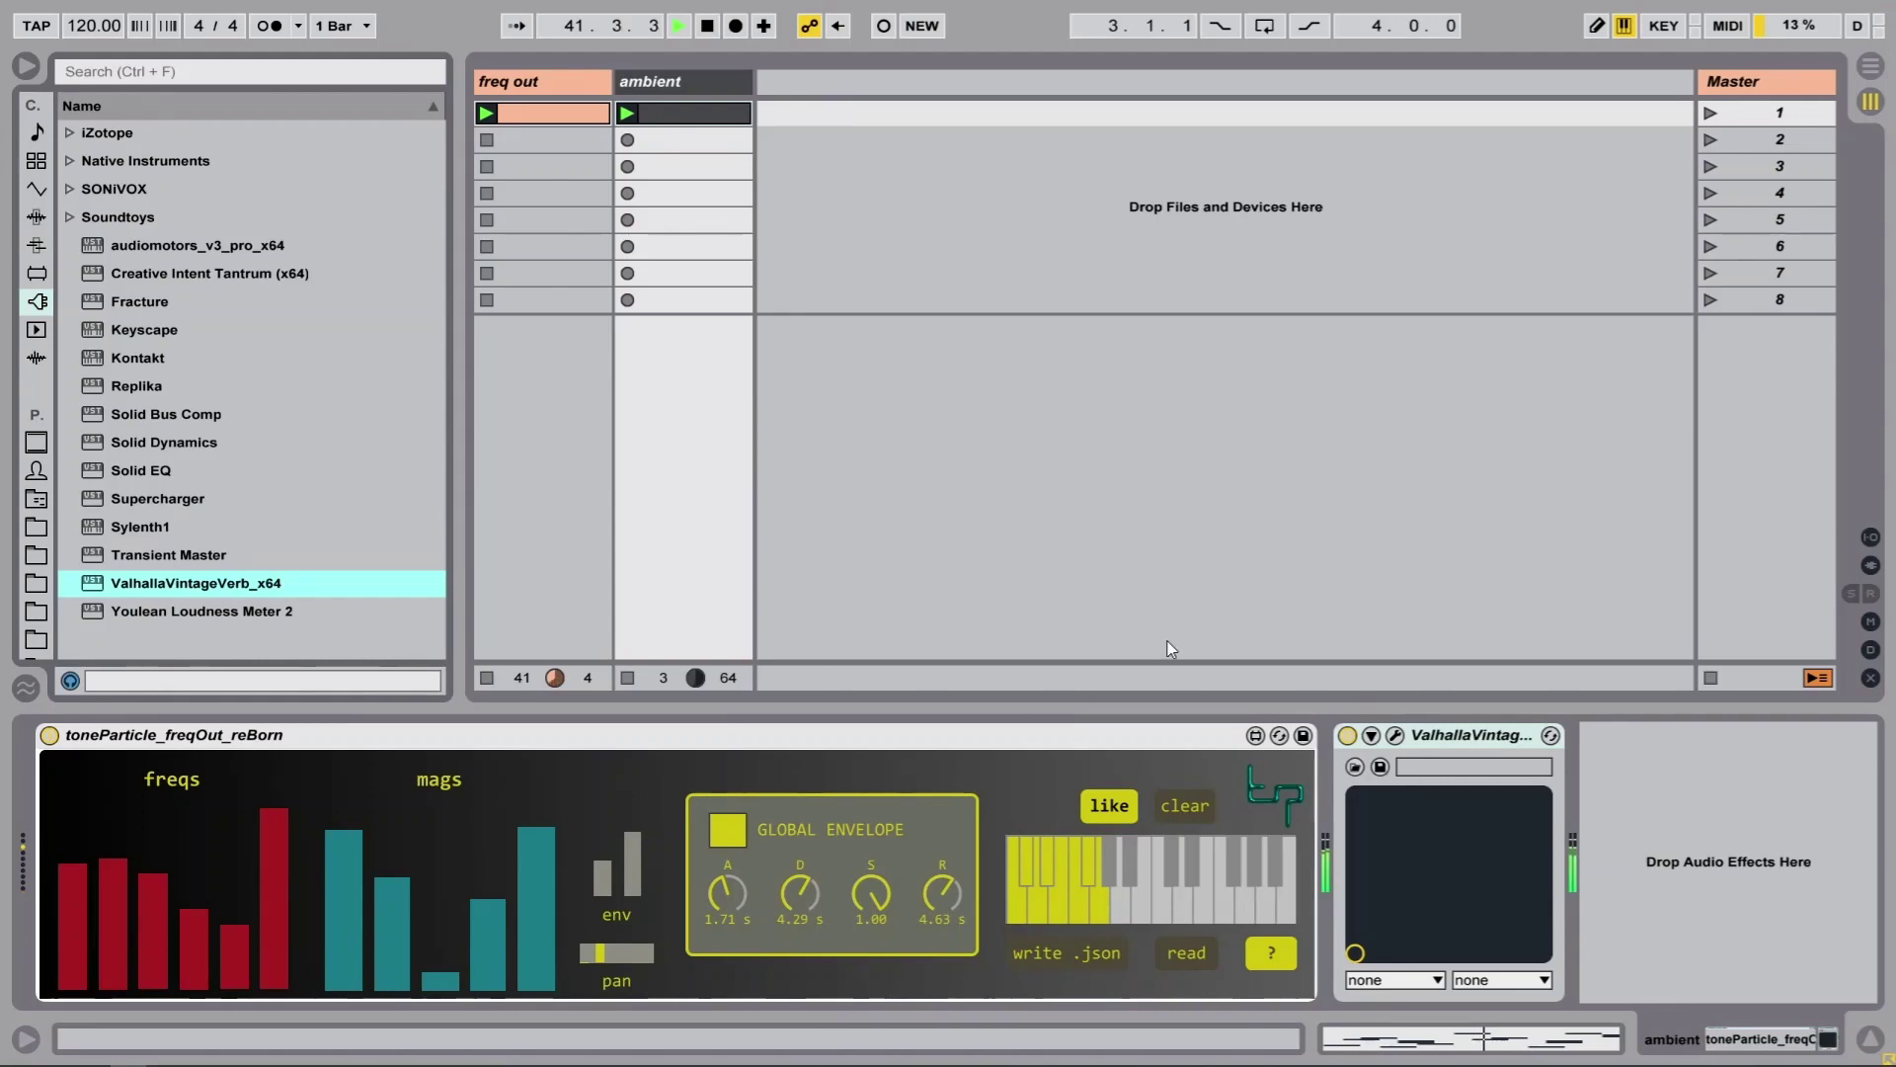
# Try EMT Big Snare, then settle on the Sanctuary Dark Pad preset (decay 4.63 s, mix 36.8%)
pyautogui.click(1395, 736)
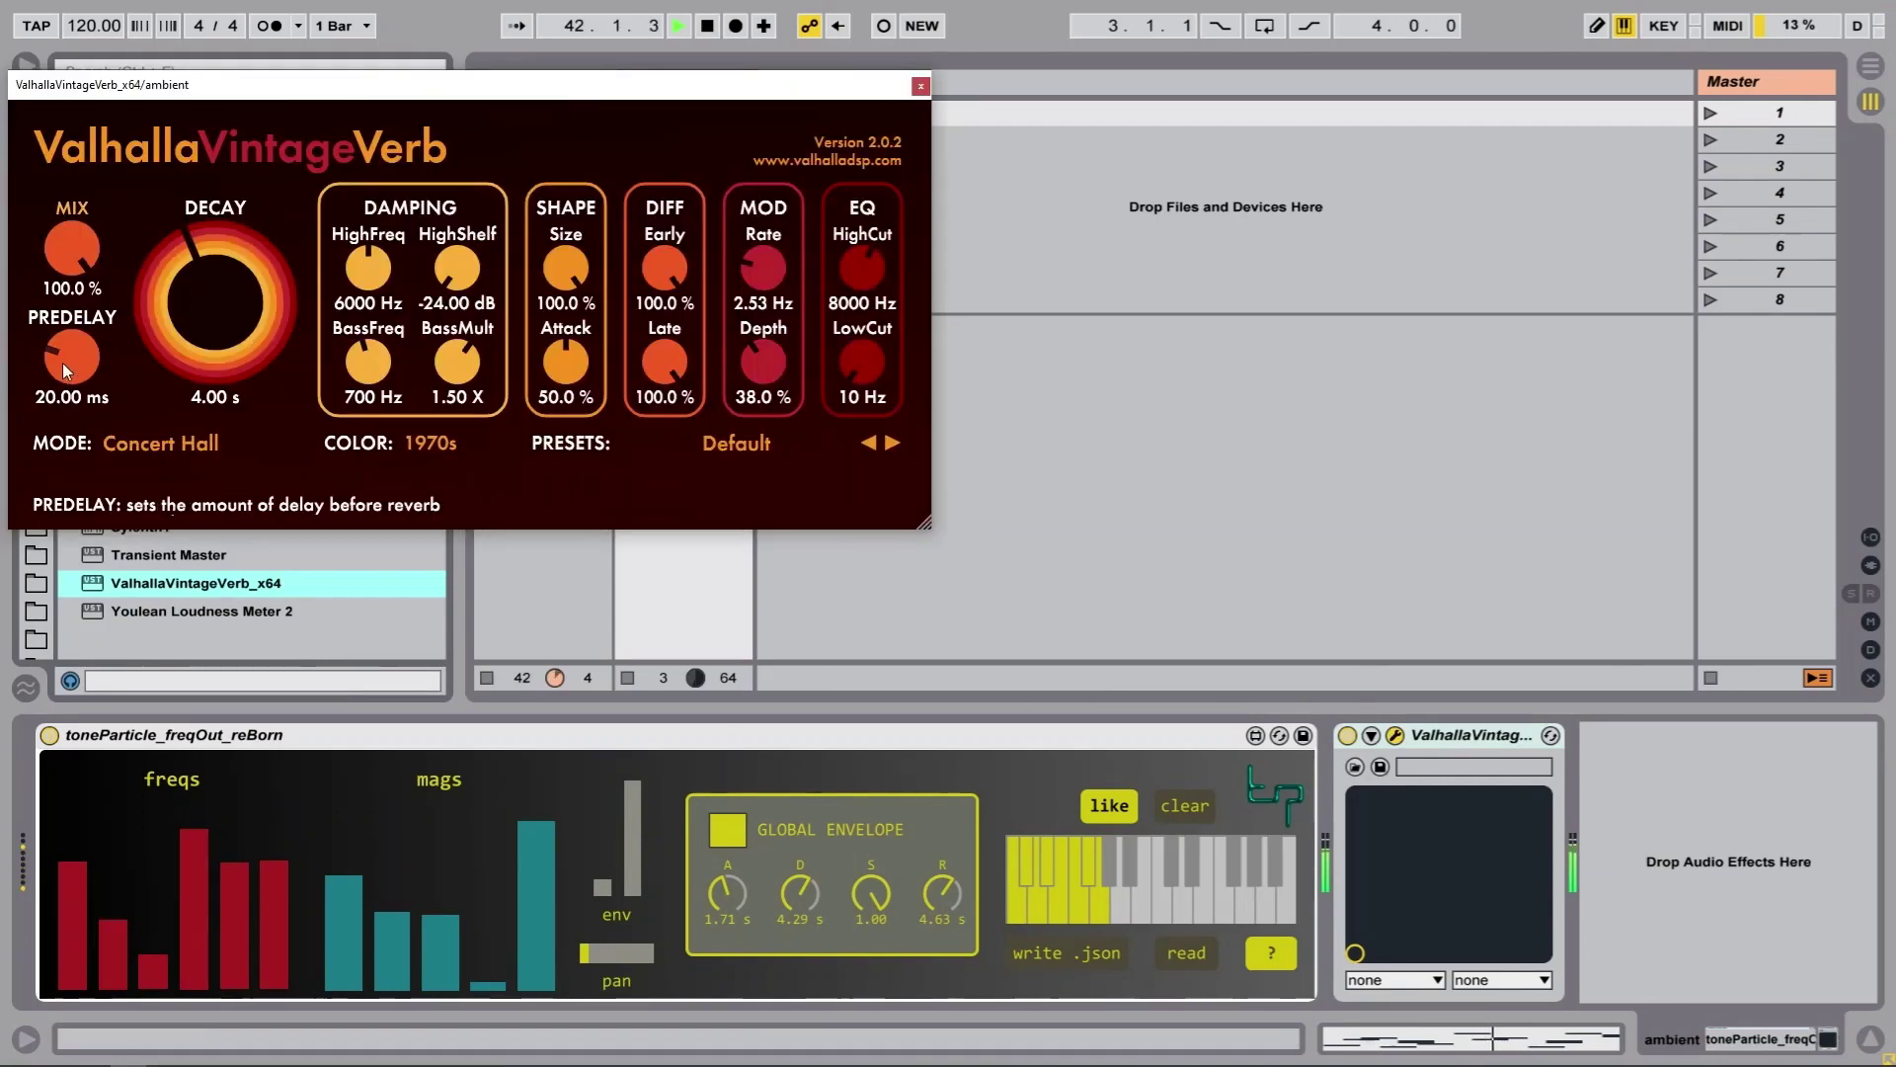
pyautogui.click(790, 444)
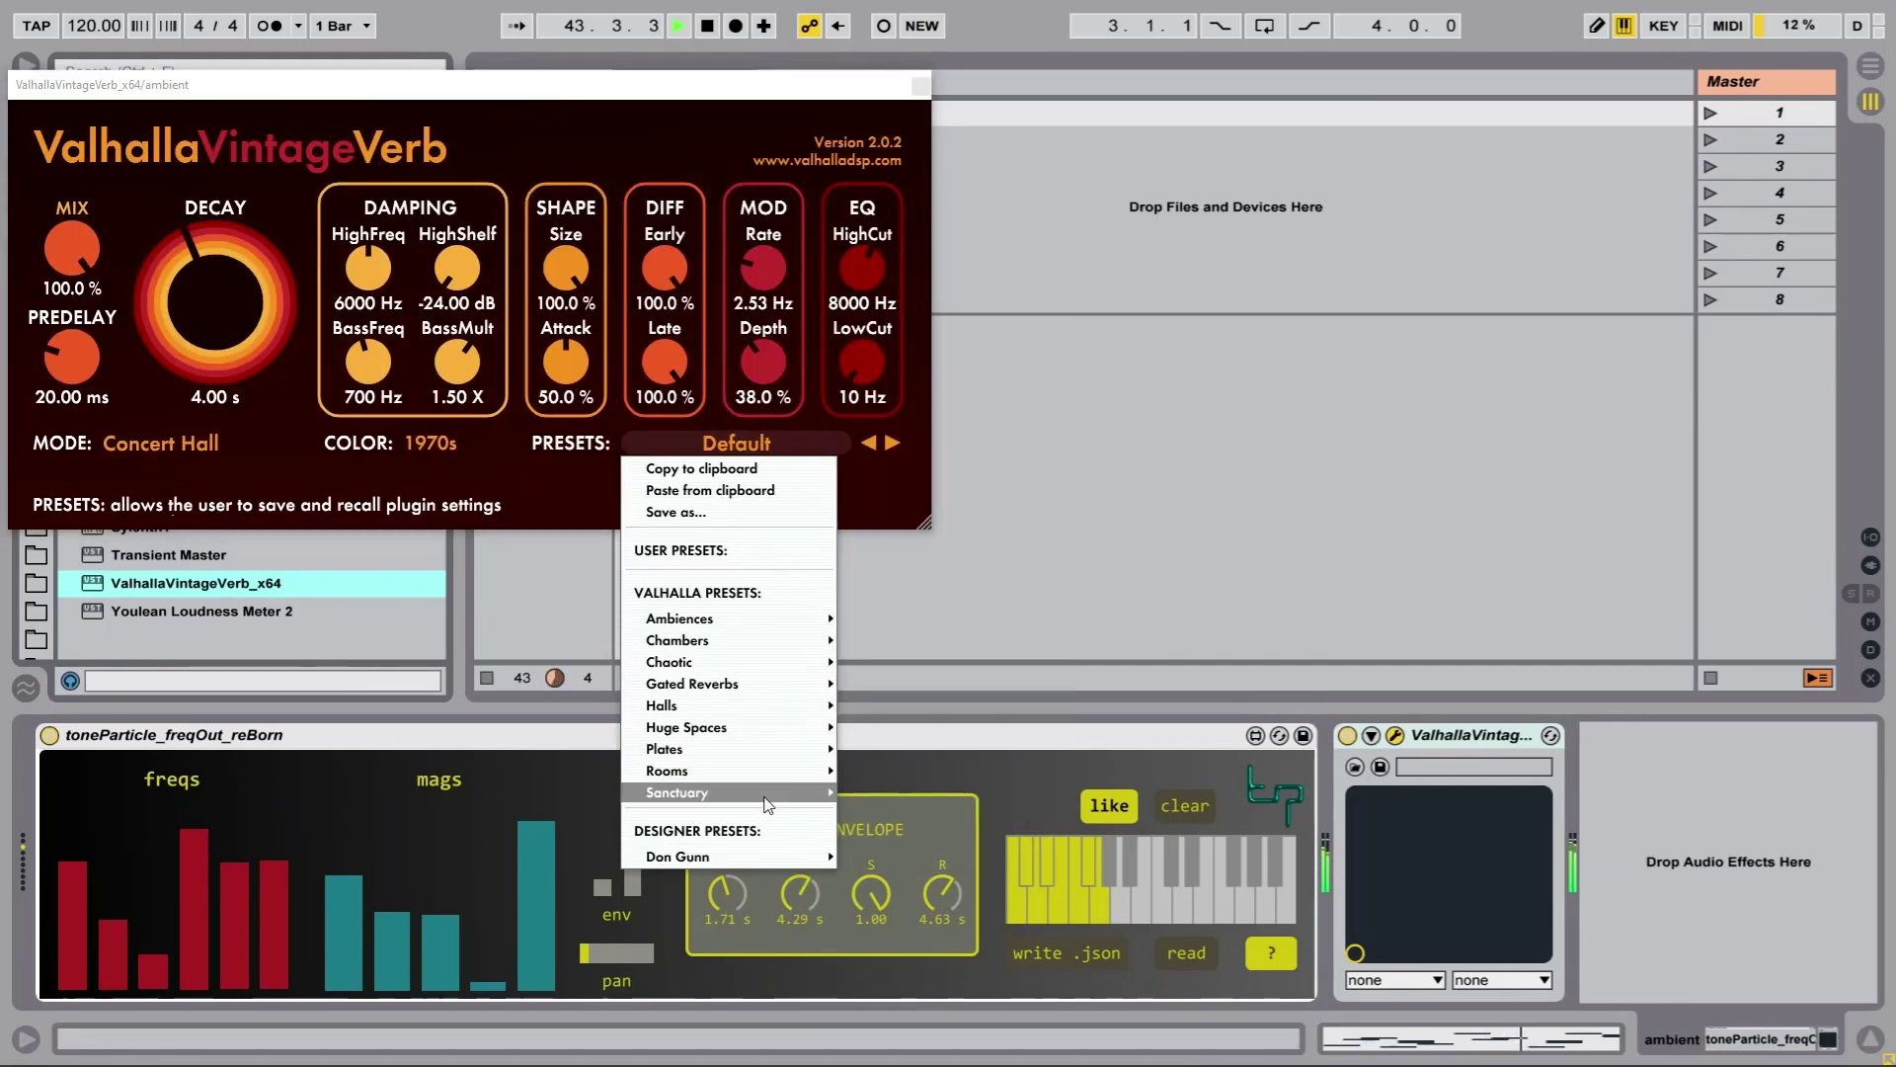
pyautogui.moveTo(769, 800)
pyautogui.click(908, 617)
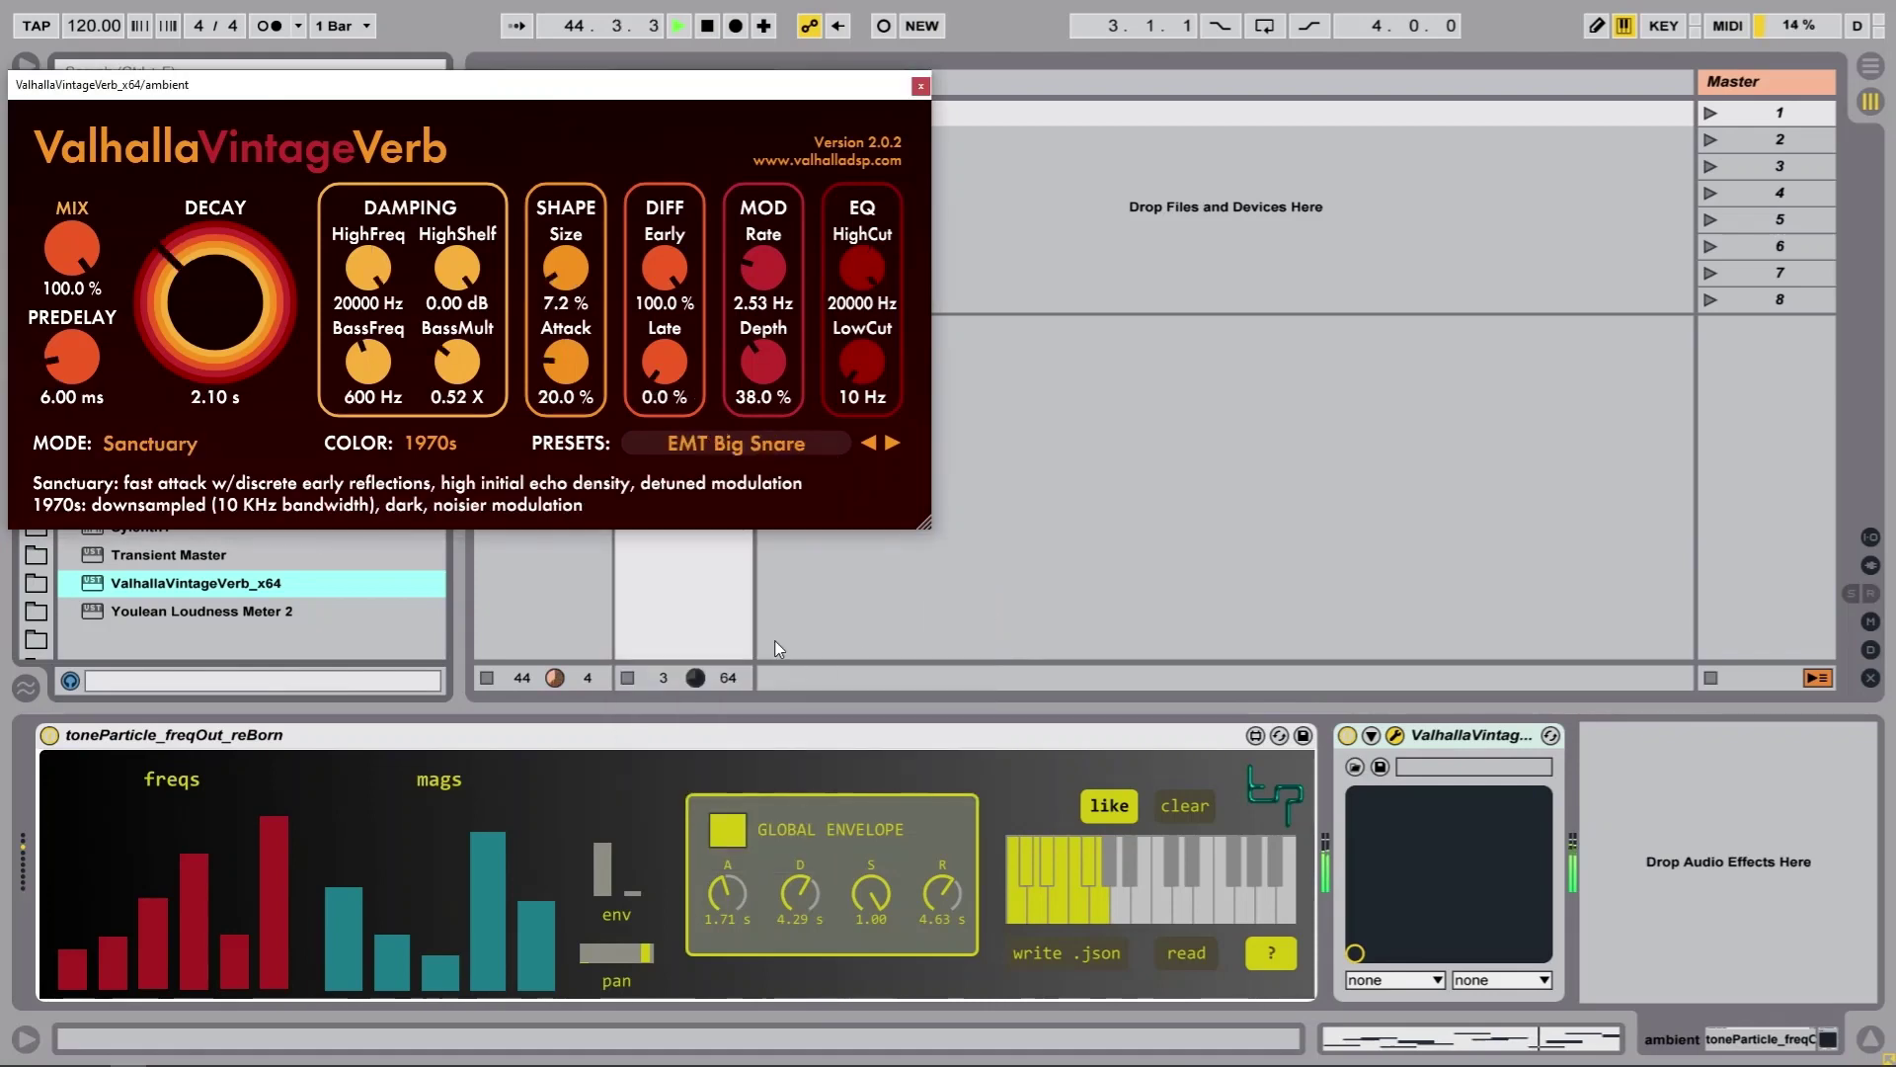
pyautogui.click(814, 445)
pyautogui.moveTo(768, 793)
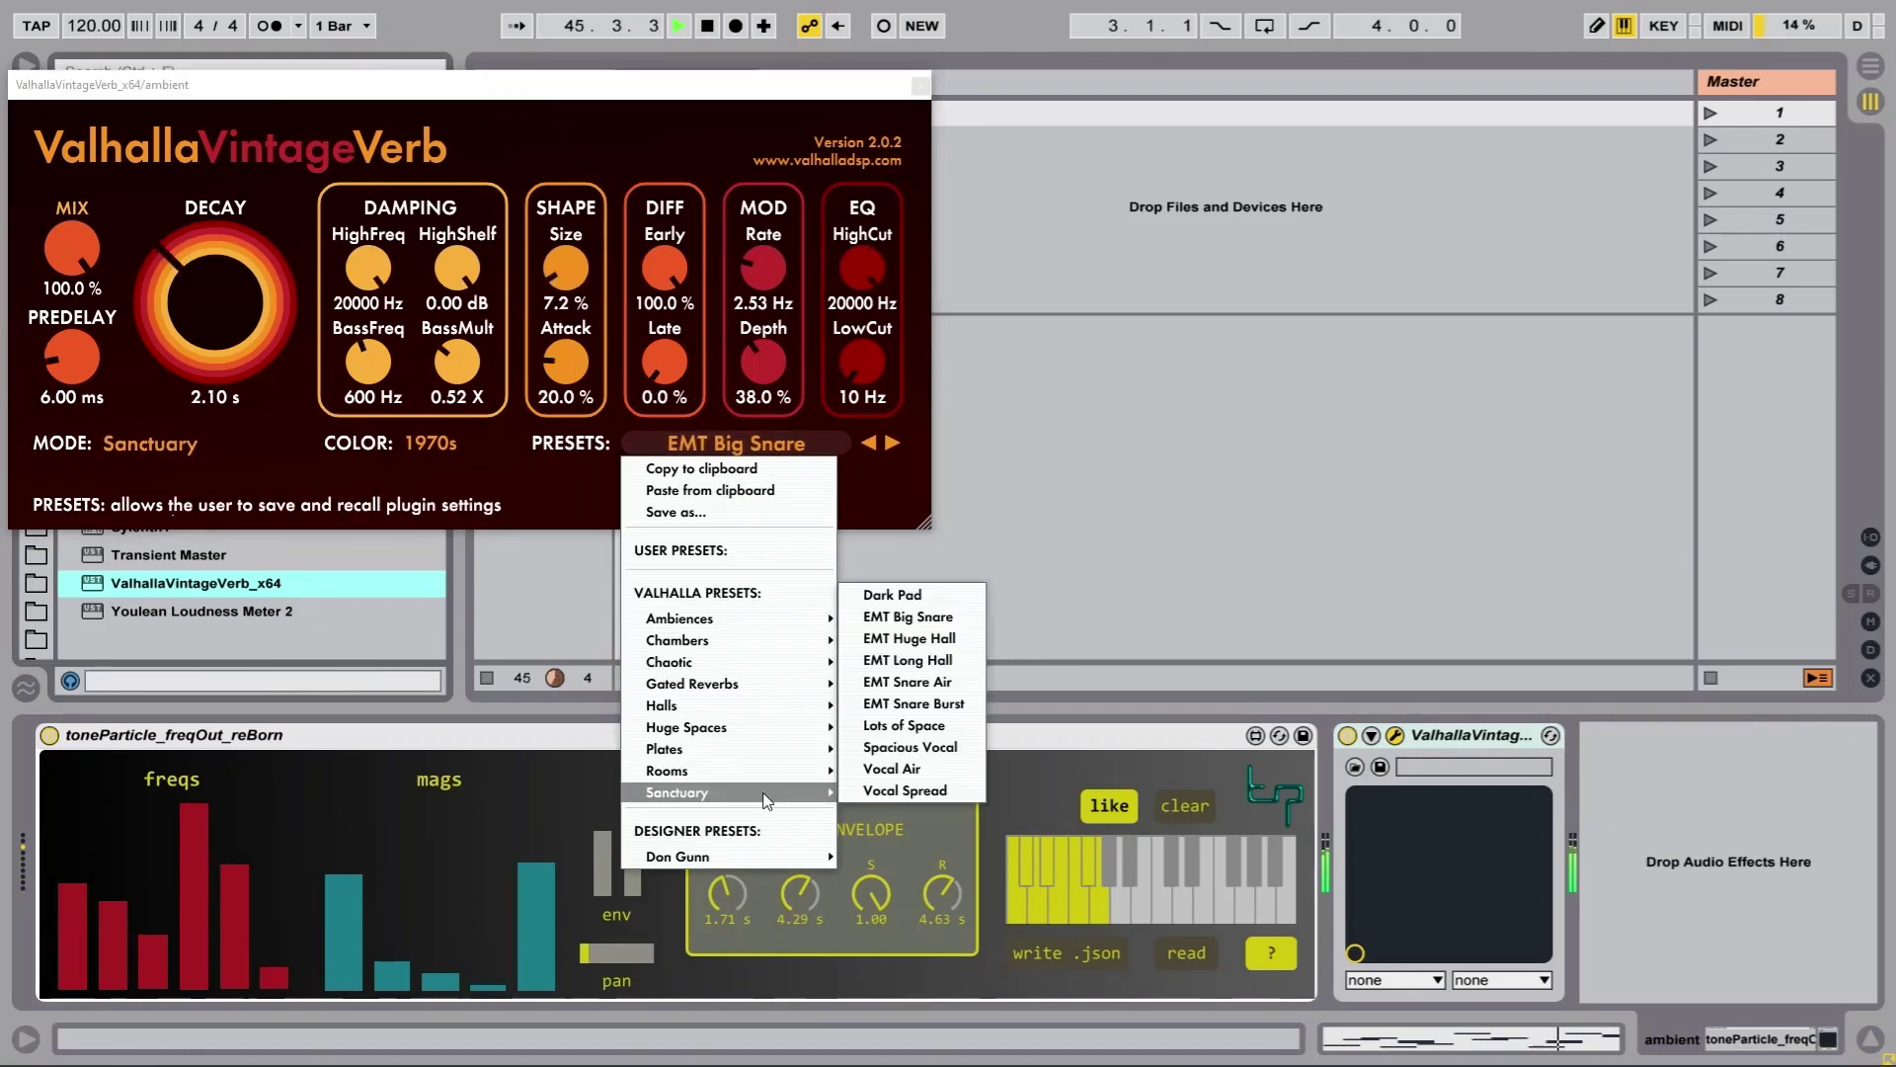
pyautogui.click(933, 593)
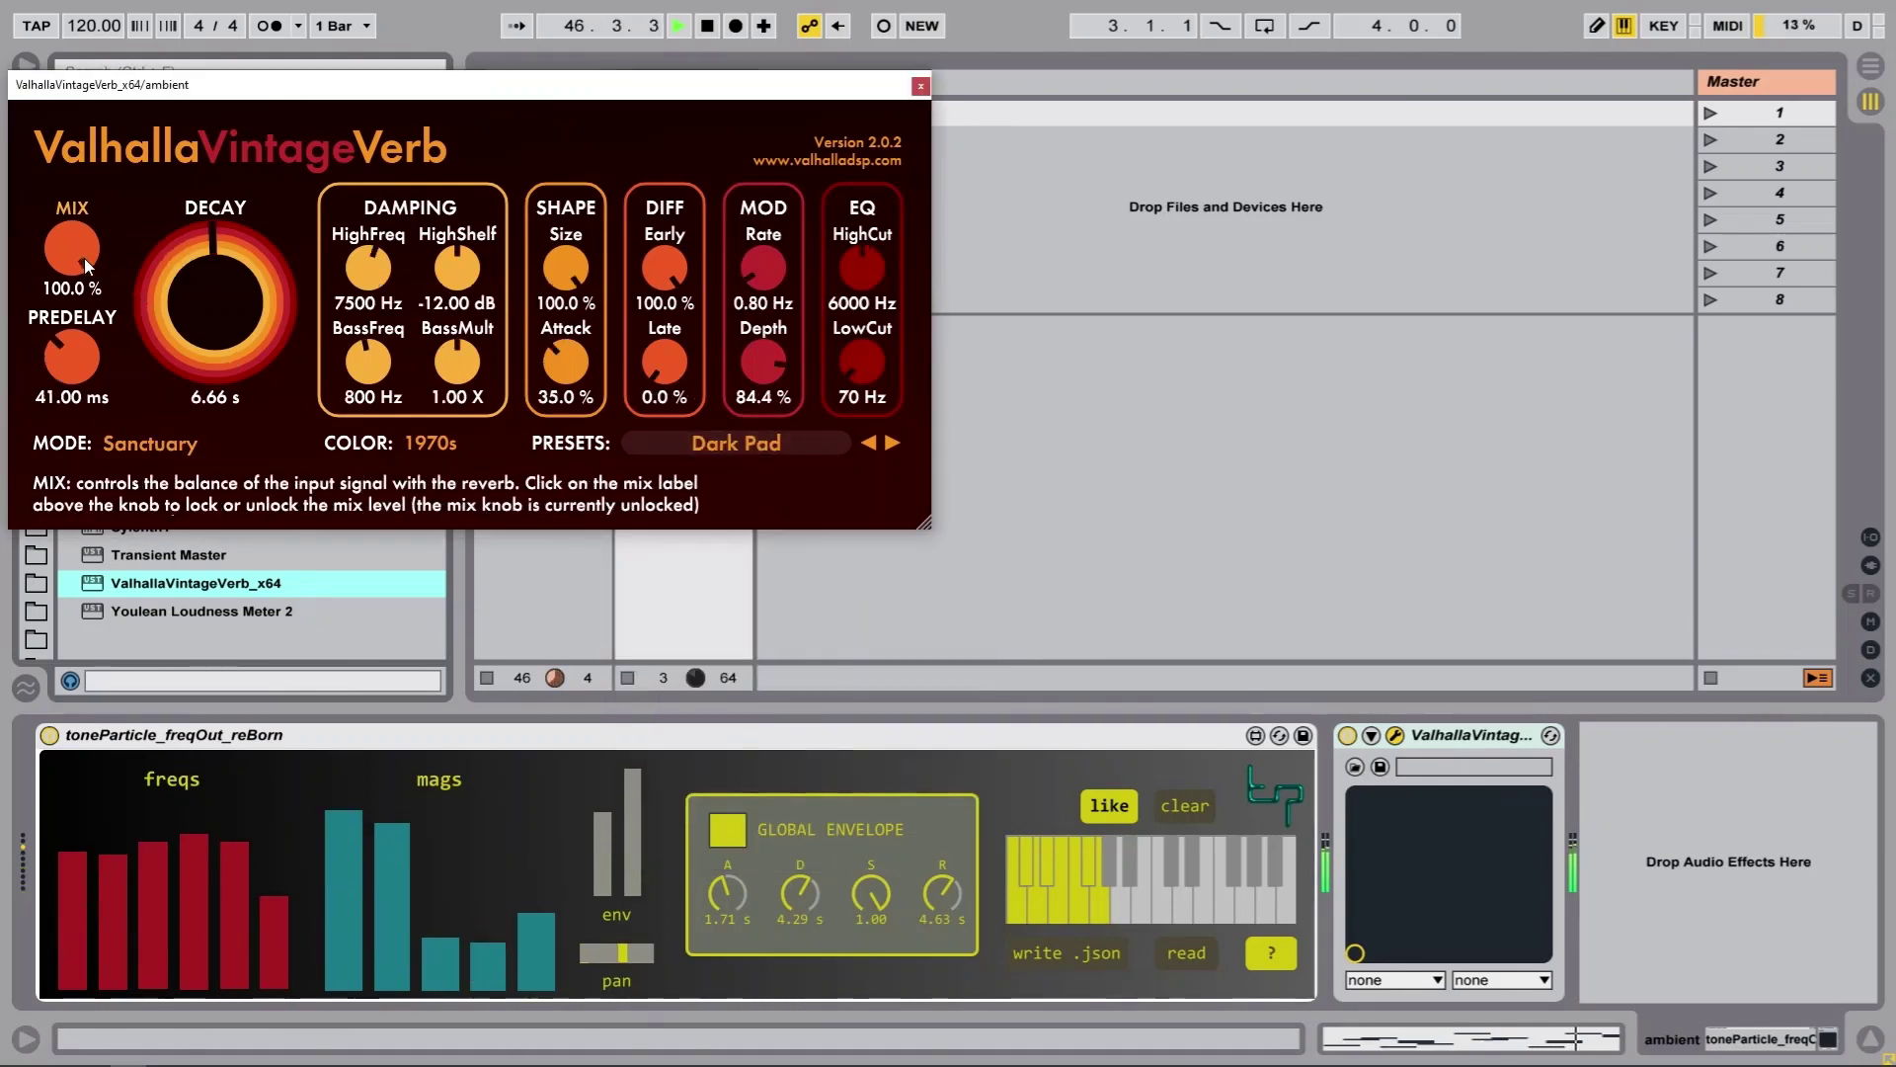
pyautogui.scroll(-5, 197, 298)
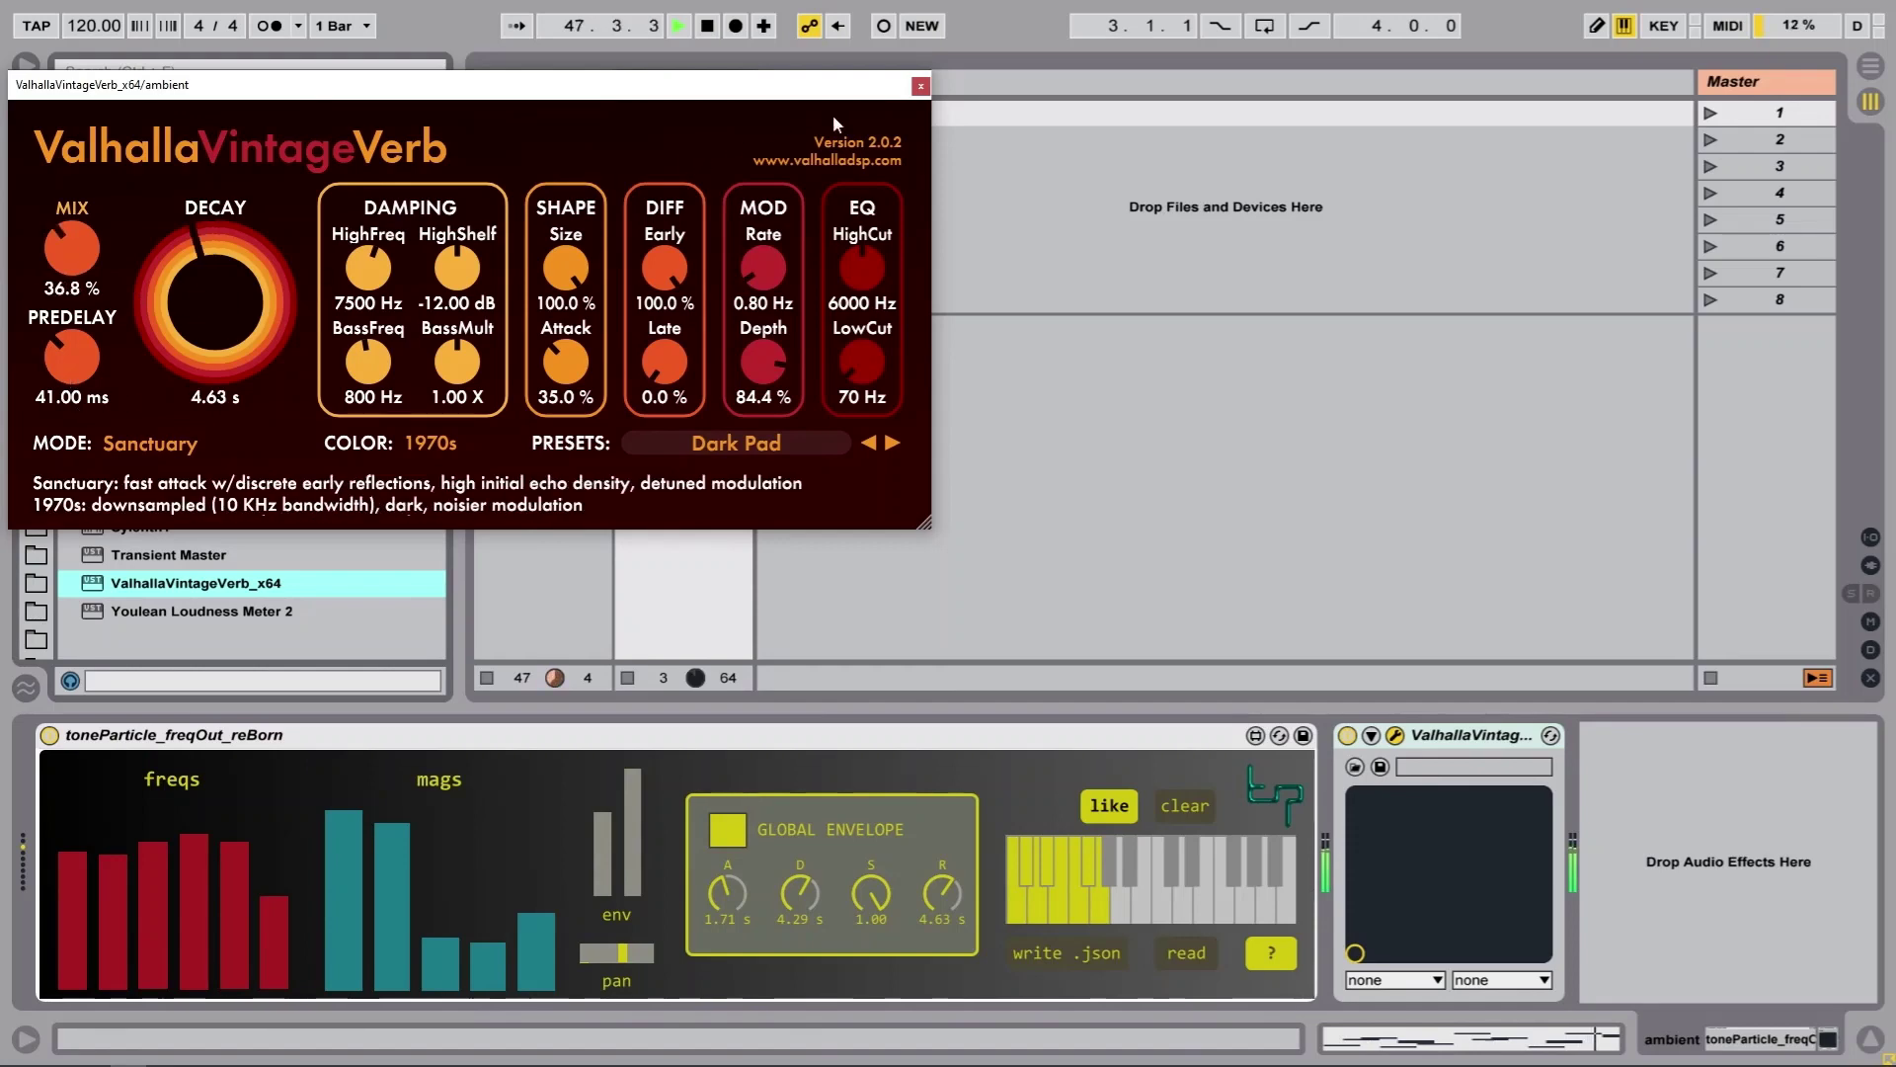
pyautogui.click(920, 87)
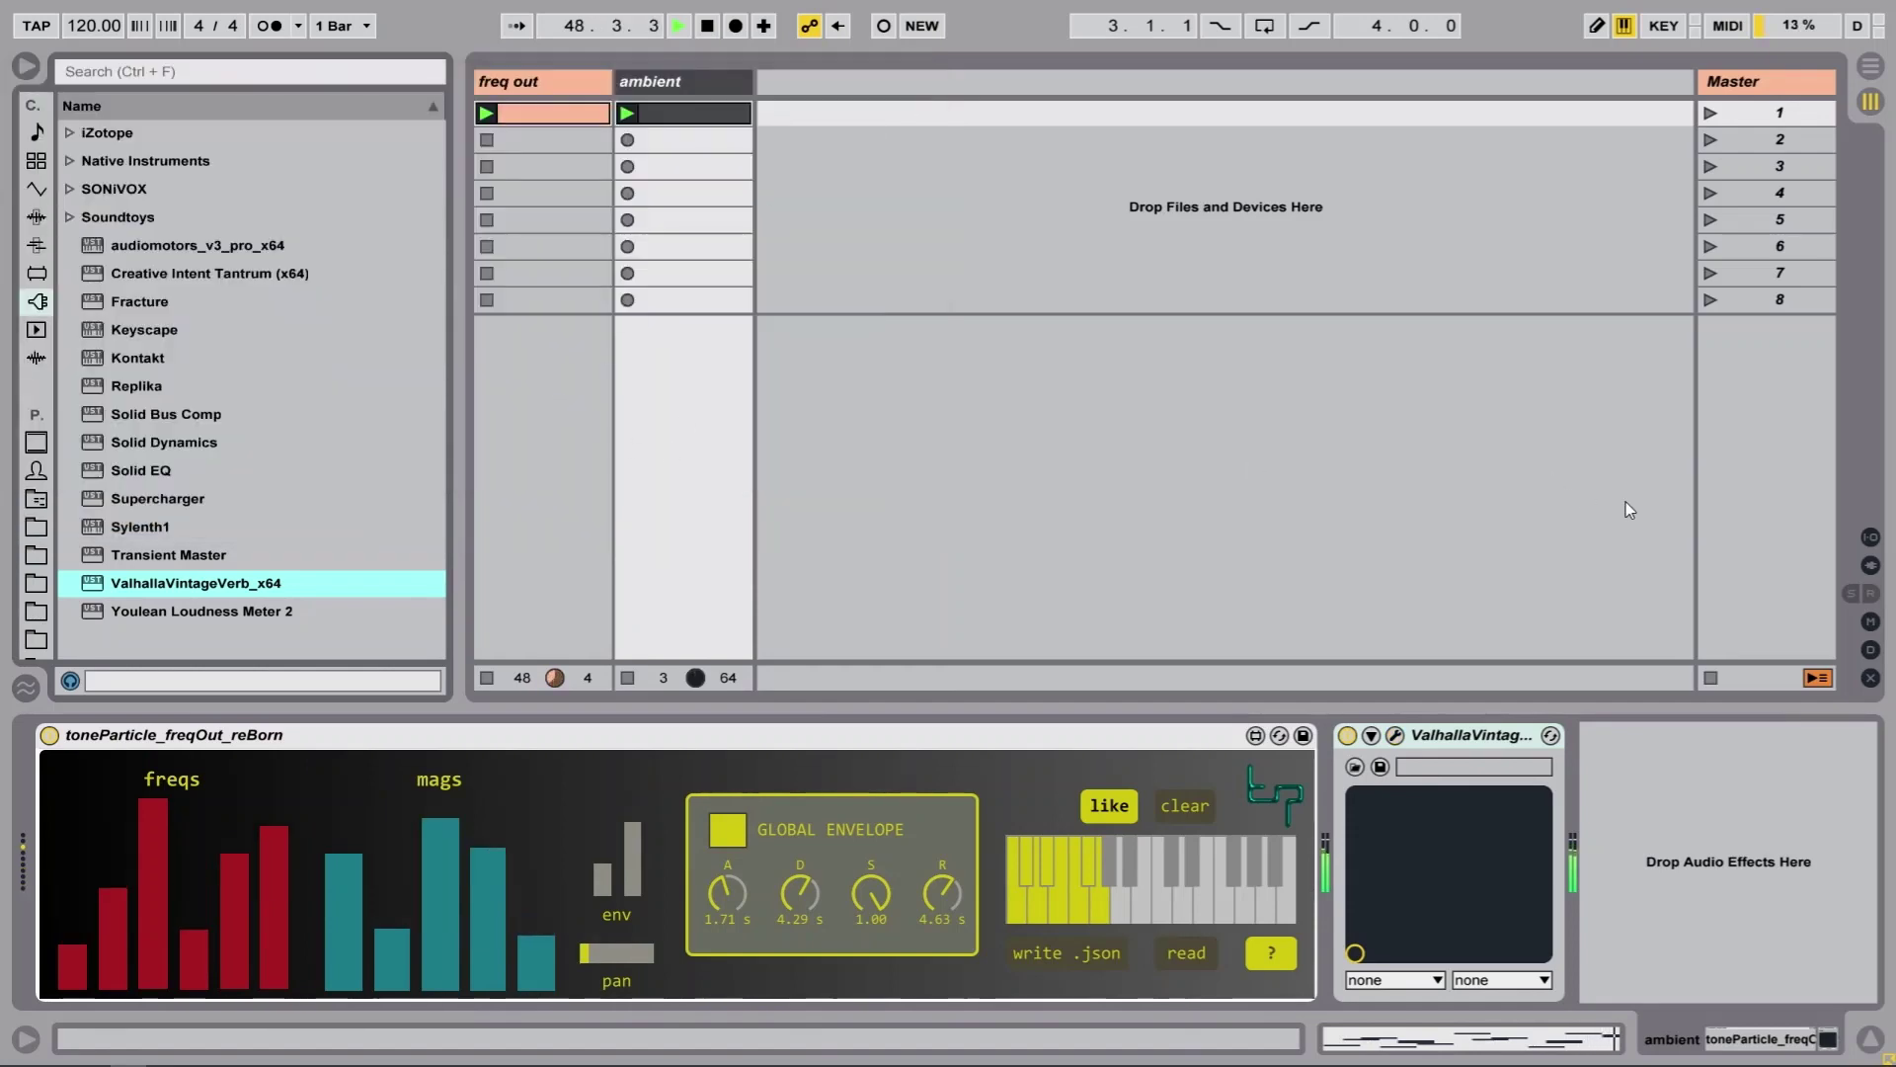
# Show the mixer, lower freq out's volume below 0 dB, and select EQ Eight in Audio Effects
pyautogui.click(1870, 622)
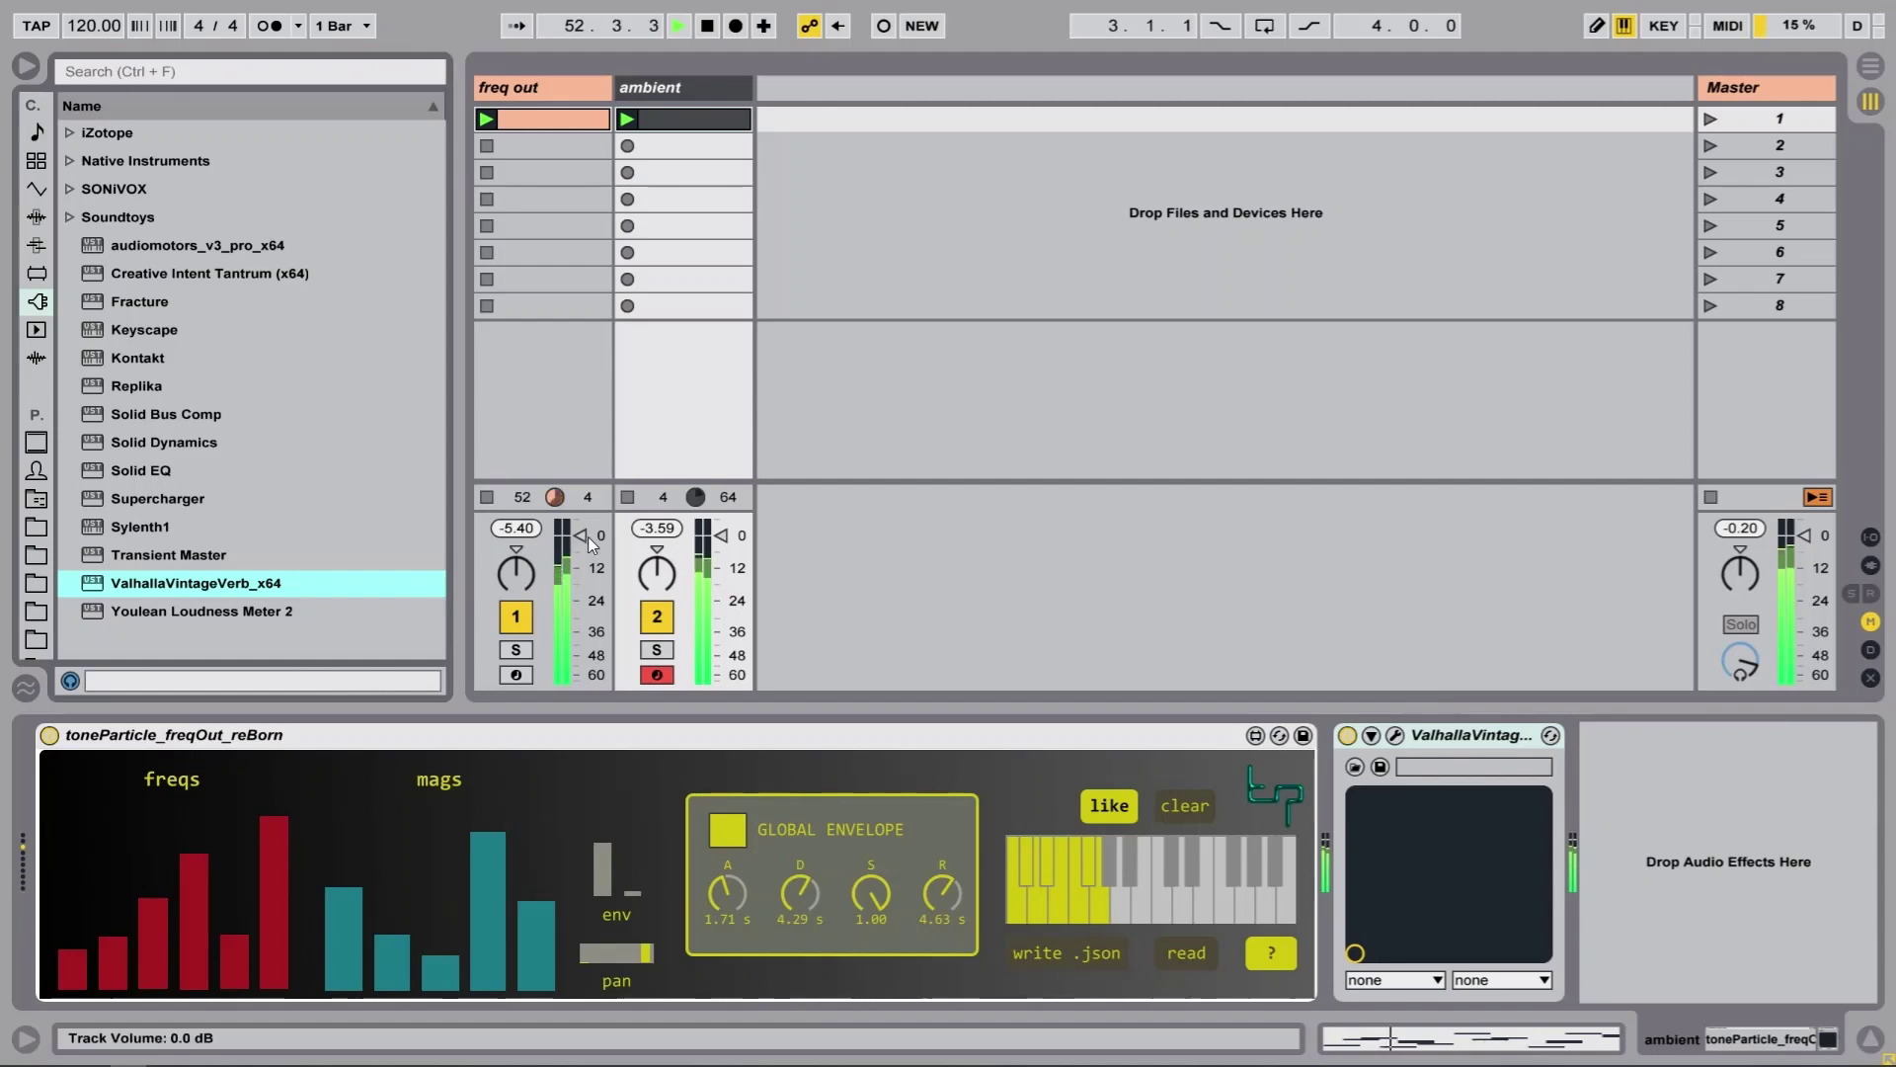
pyautogui.moveTo(590, 544); pyautogui.dragTo(590, 551)
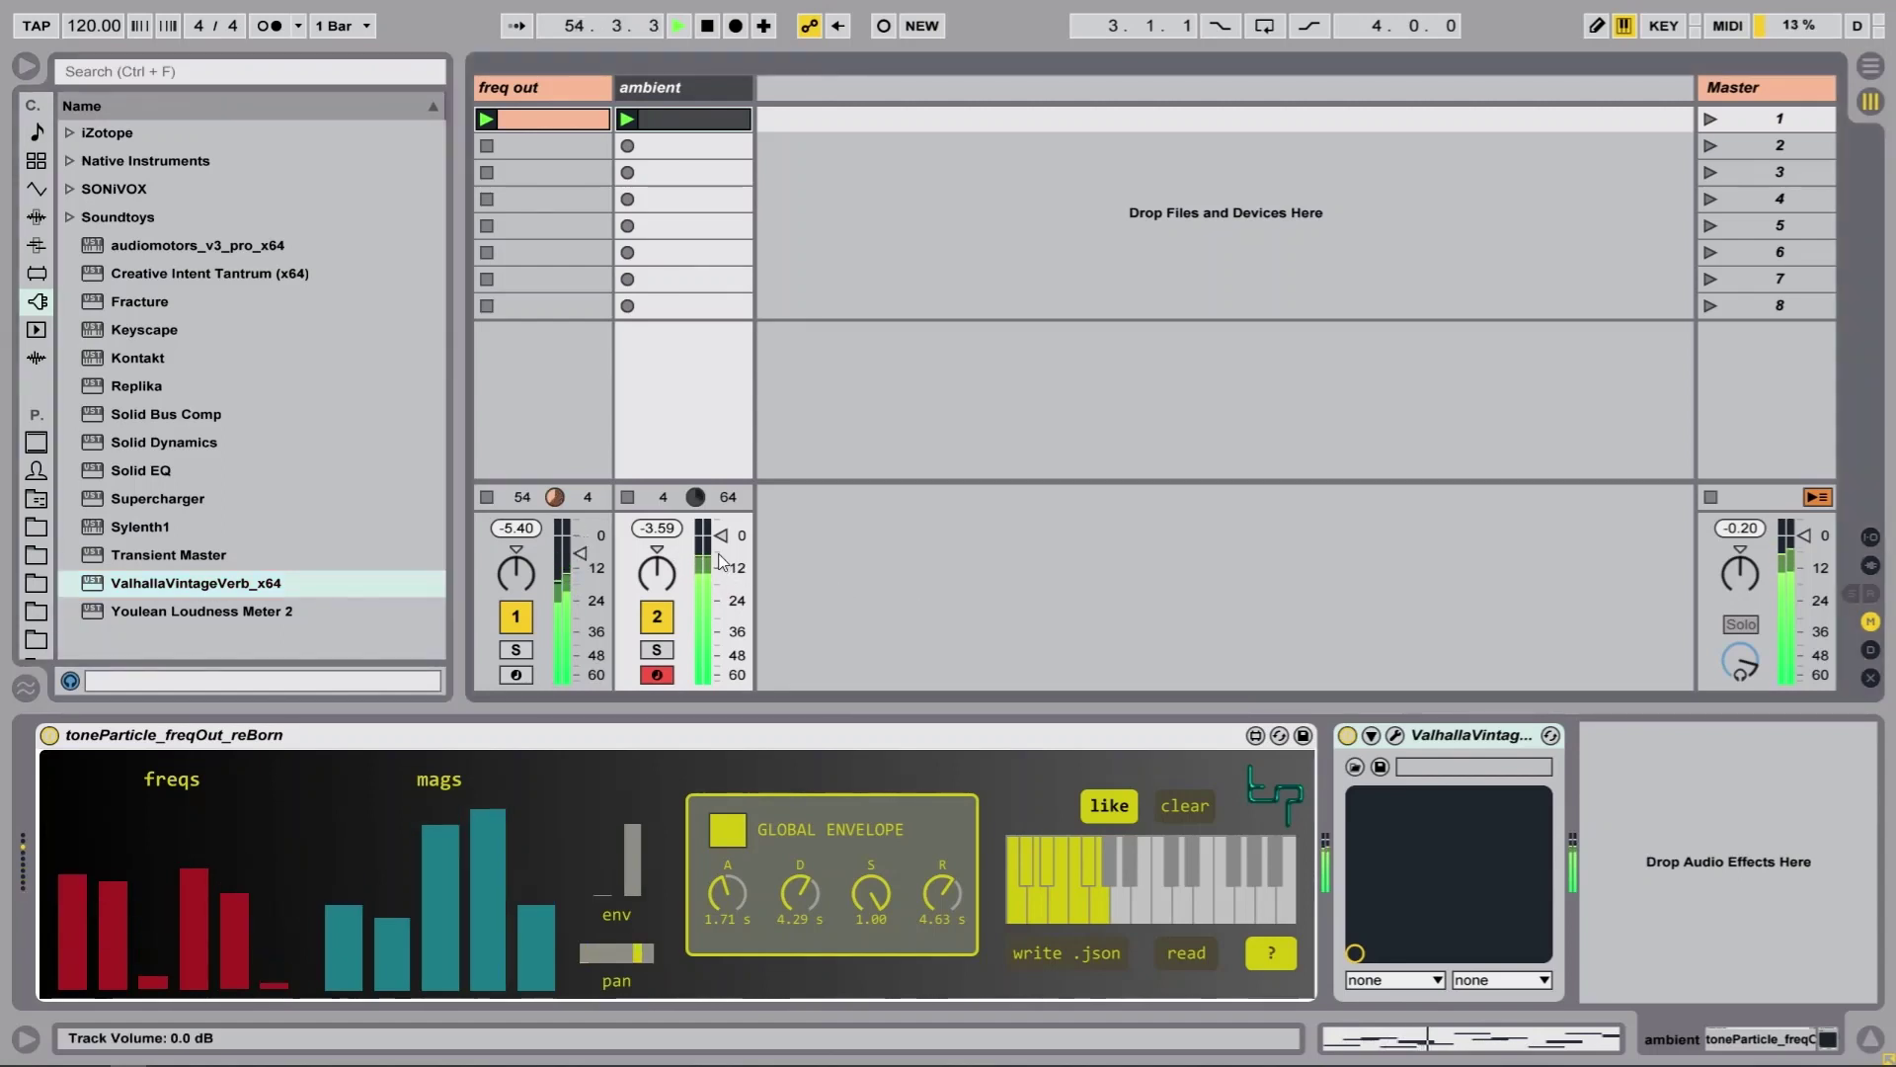
pyautogui.click(561, 126)
pyautogui.click(659, 95)
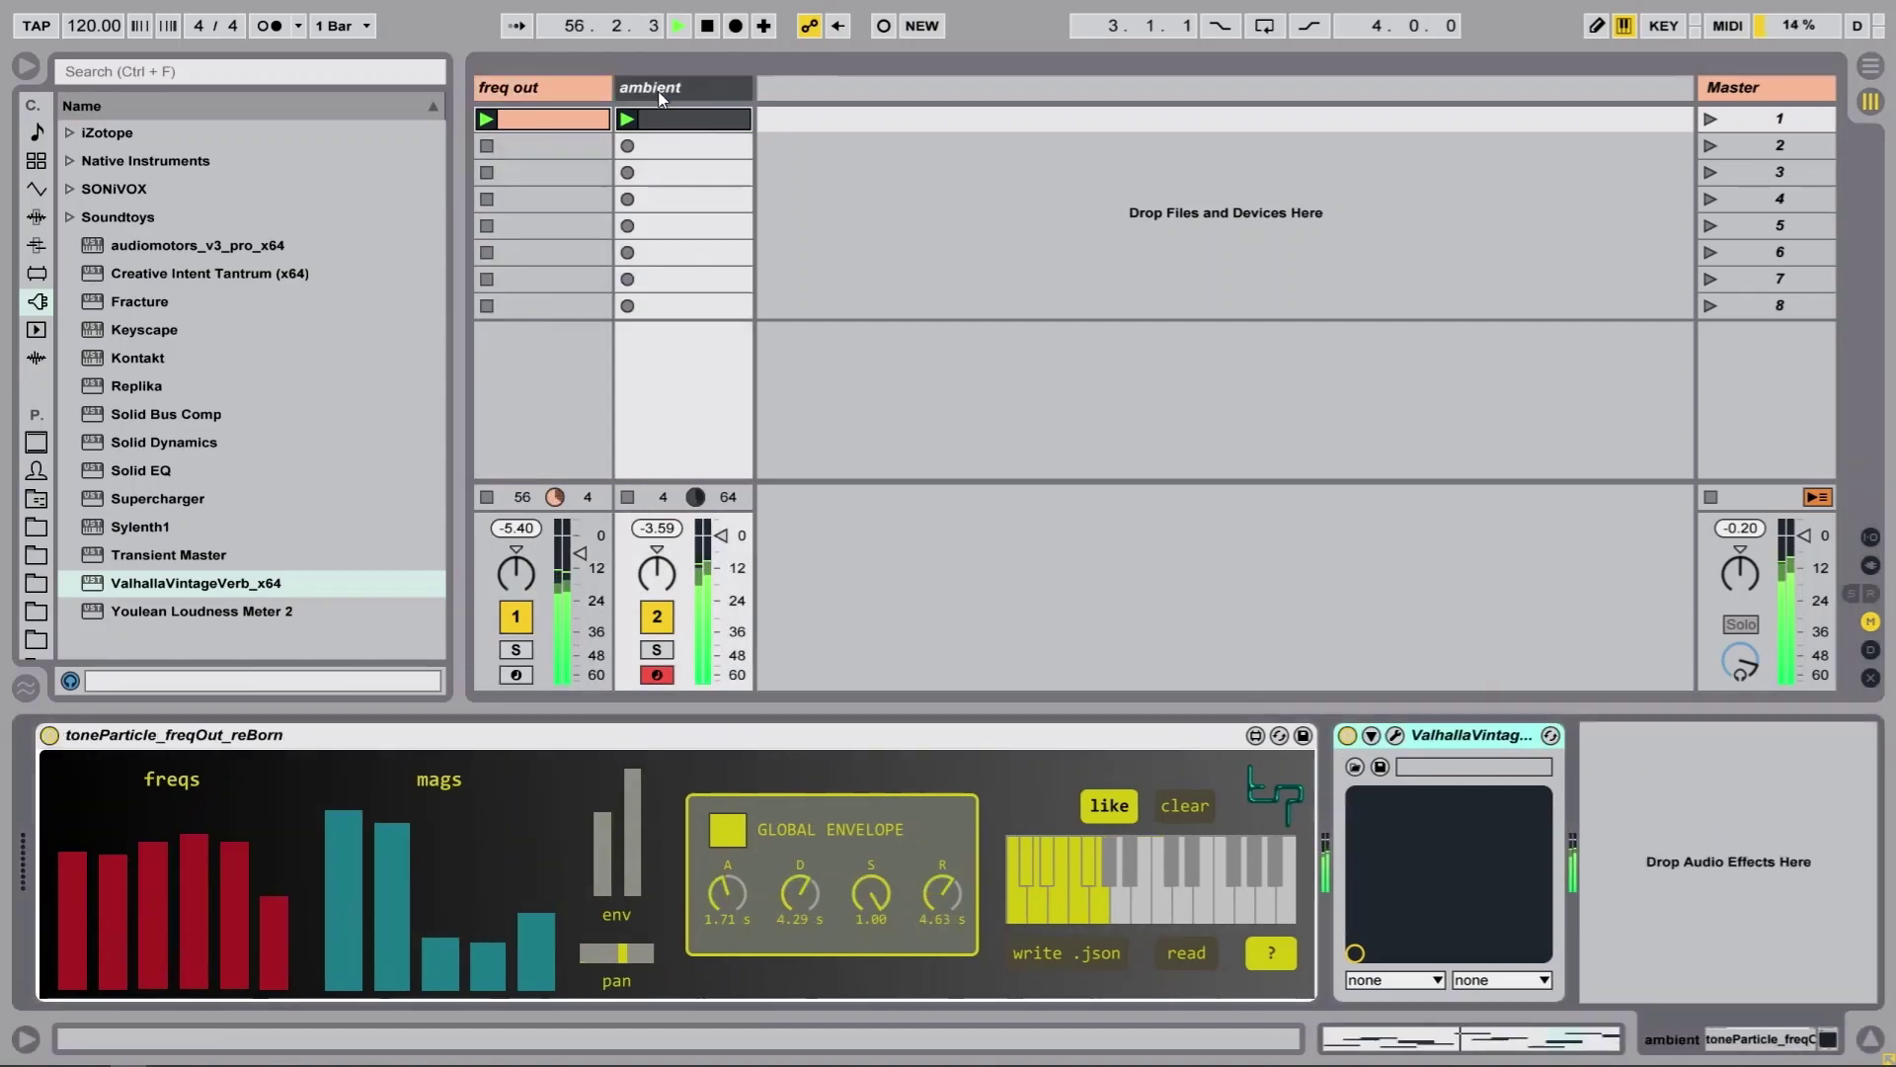
pyautogui.click(37, 217)
pyautogui.click(156, 259)
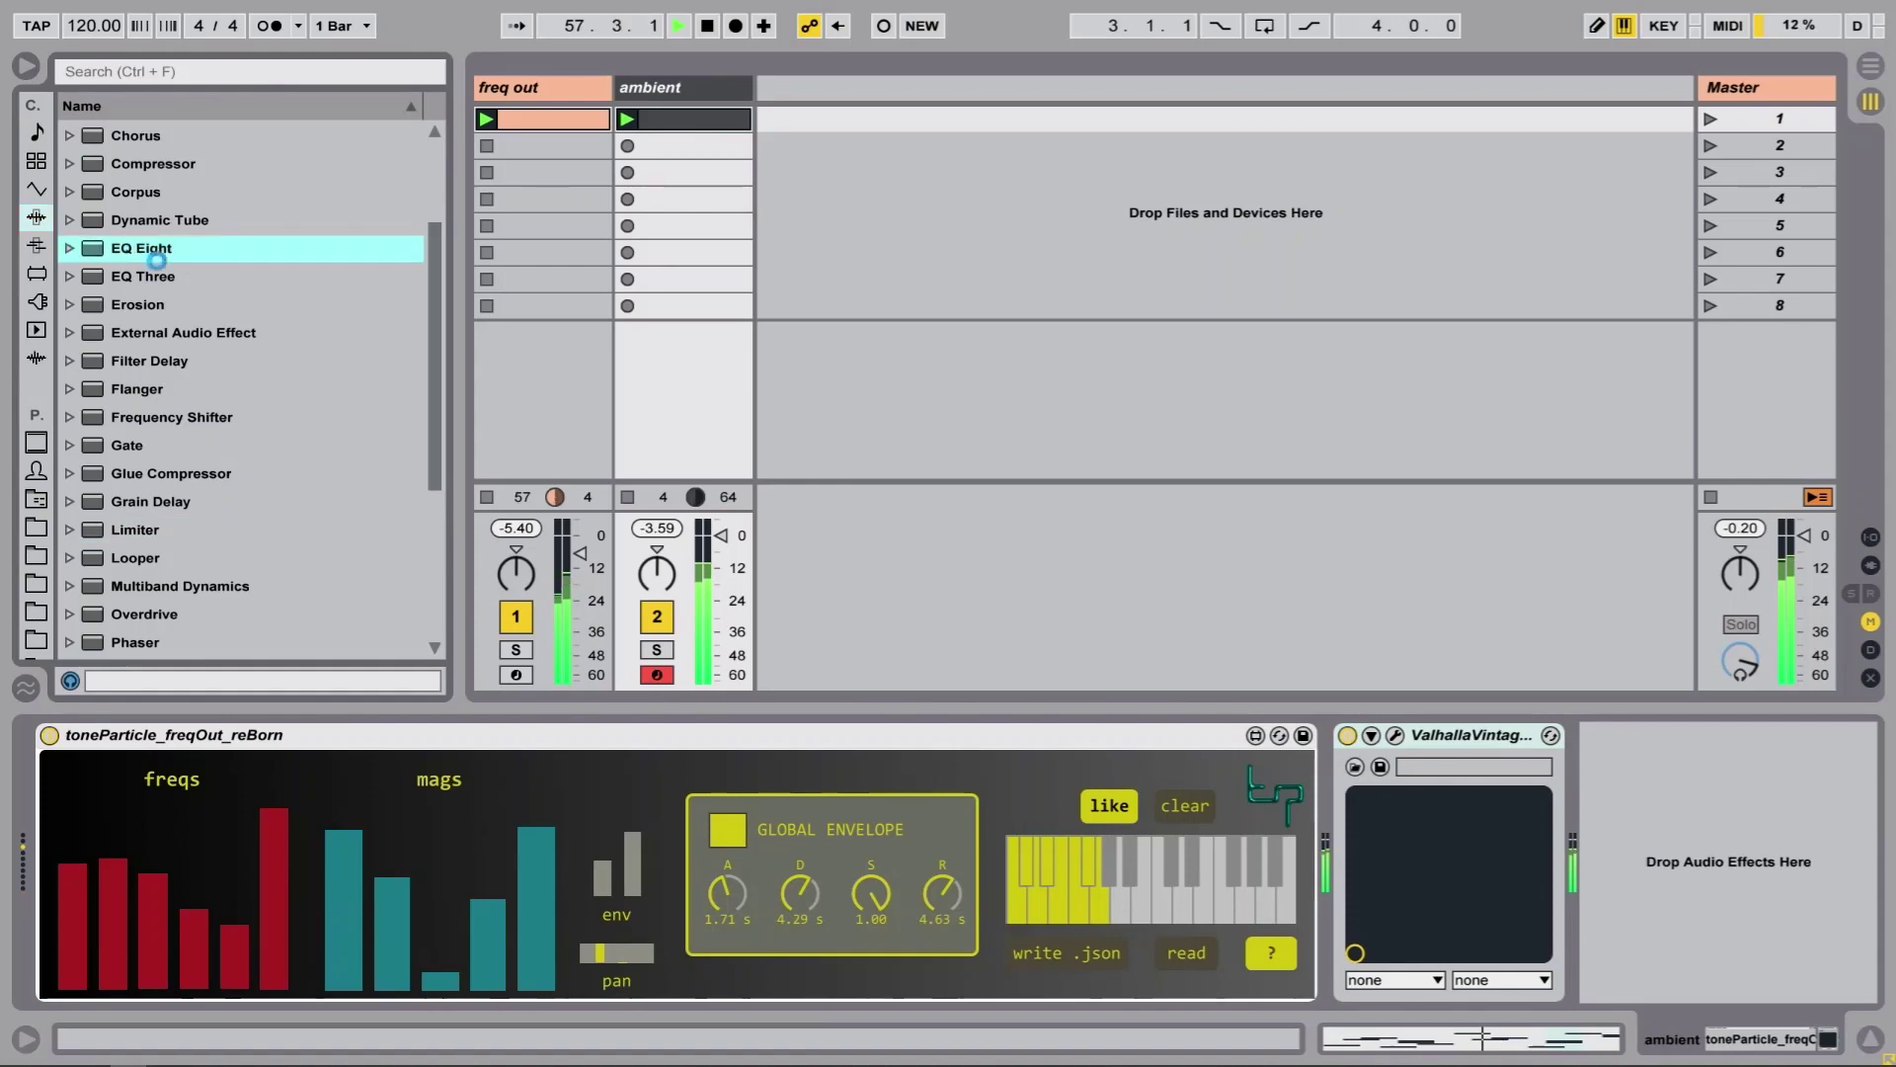
# Insert EQ Eight before the reverb, with band 1 as low-cut and band 4 as high-cut
pyautogui.moveTo(156, 259); pyautogui.dragTo(1644, 742)
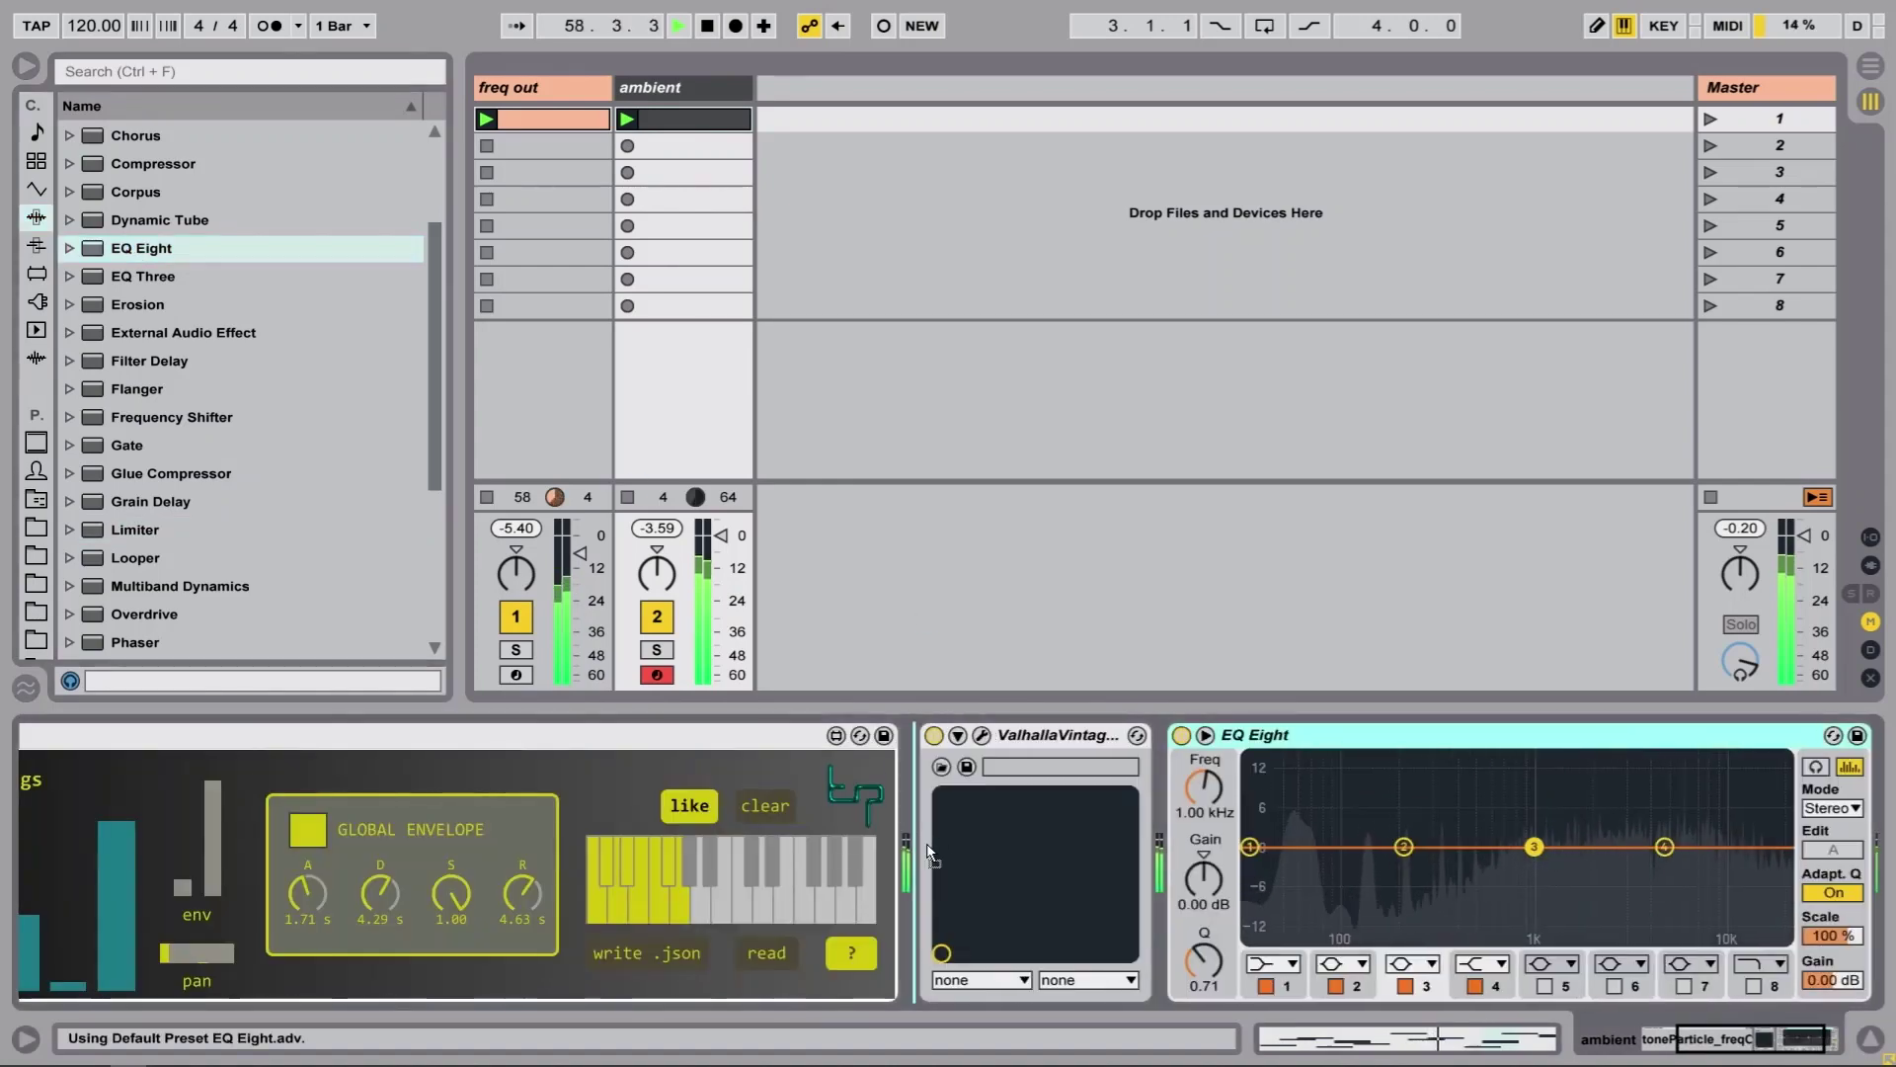
pyautogui.moveTo(929, 851); pyautogui.dragTo(1172, 878)
pyautogui.click(1032, 964)
pyautogui.click(998, 866)
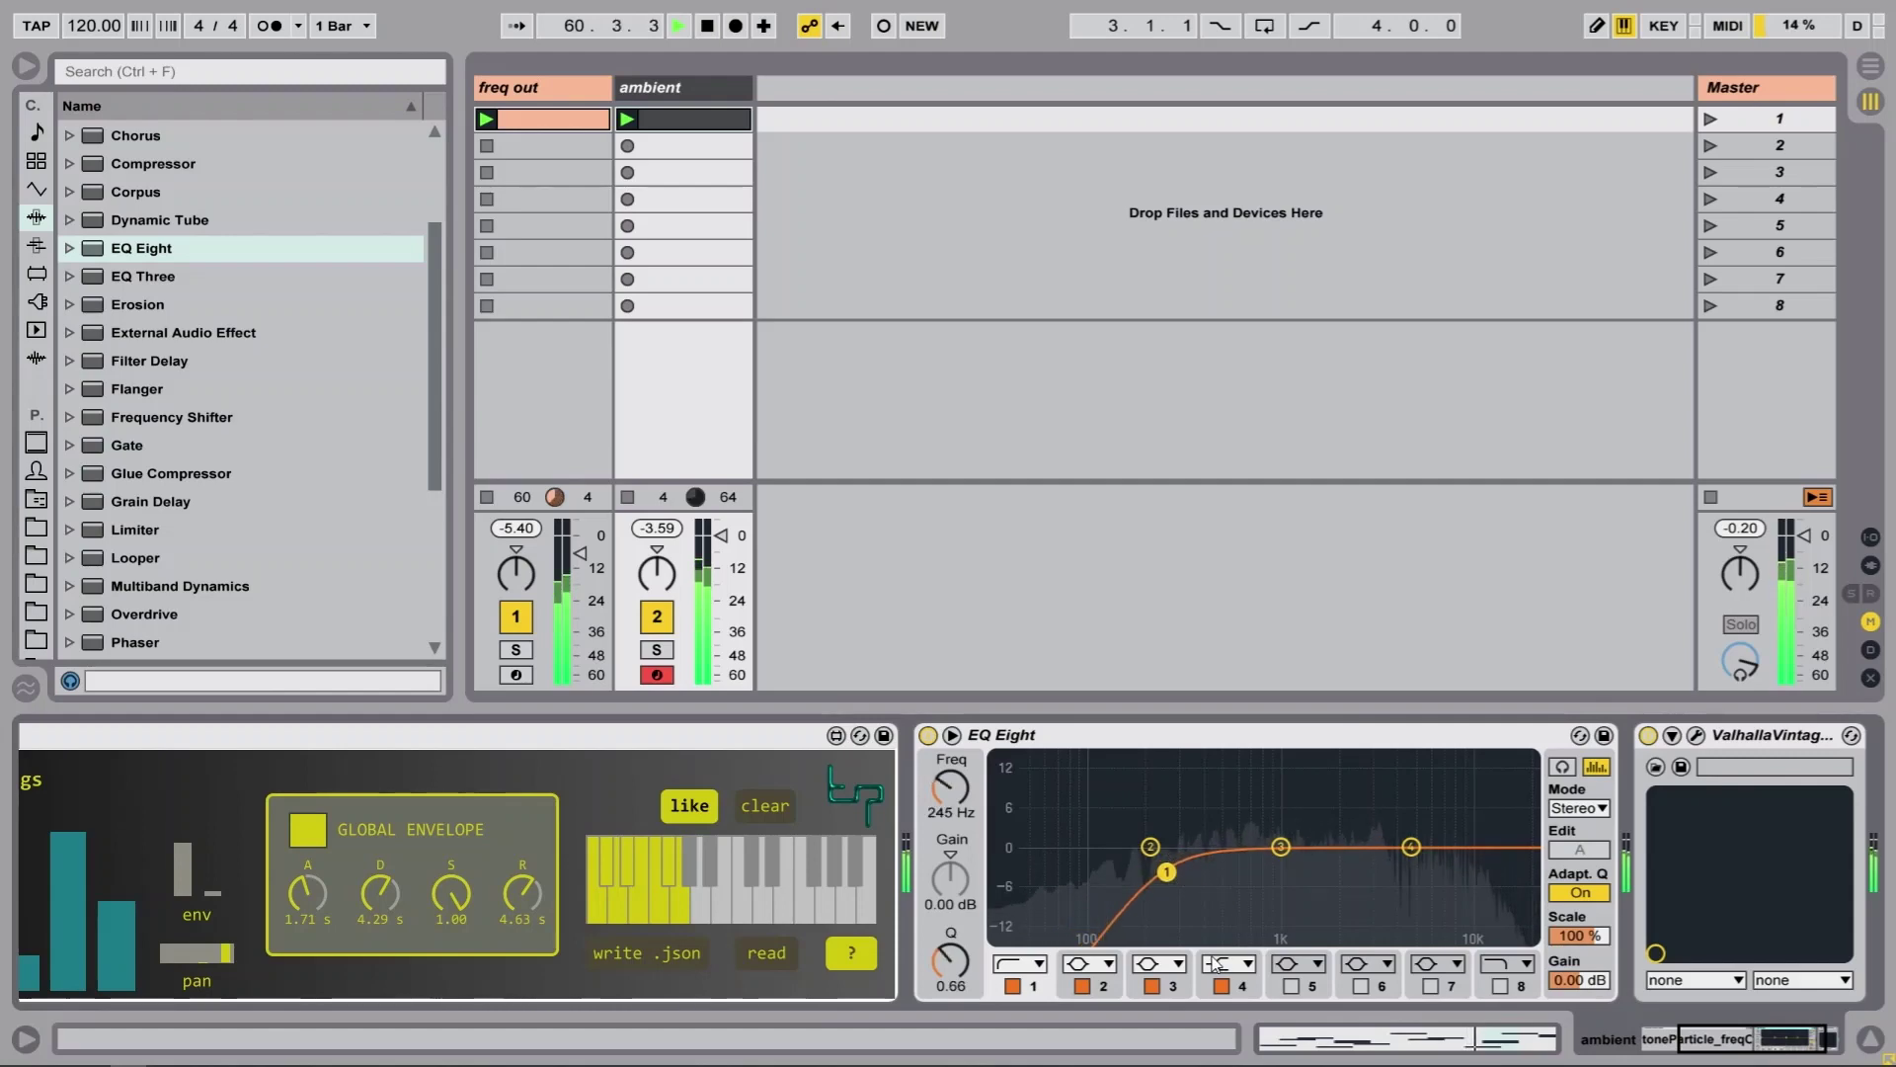
pyautogui.click(1214, 964)
pyautogui.click(1225, 929)
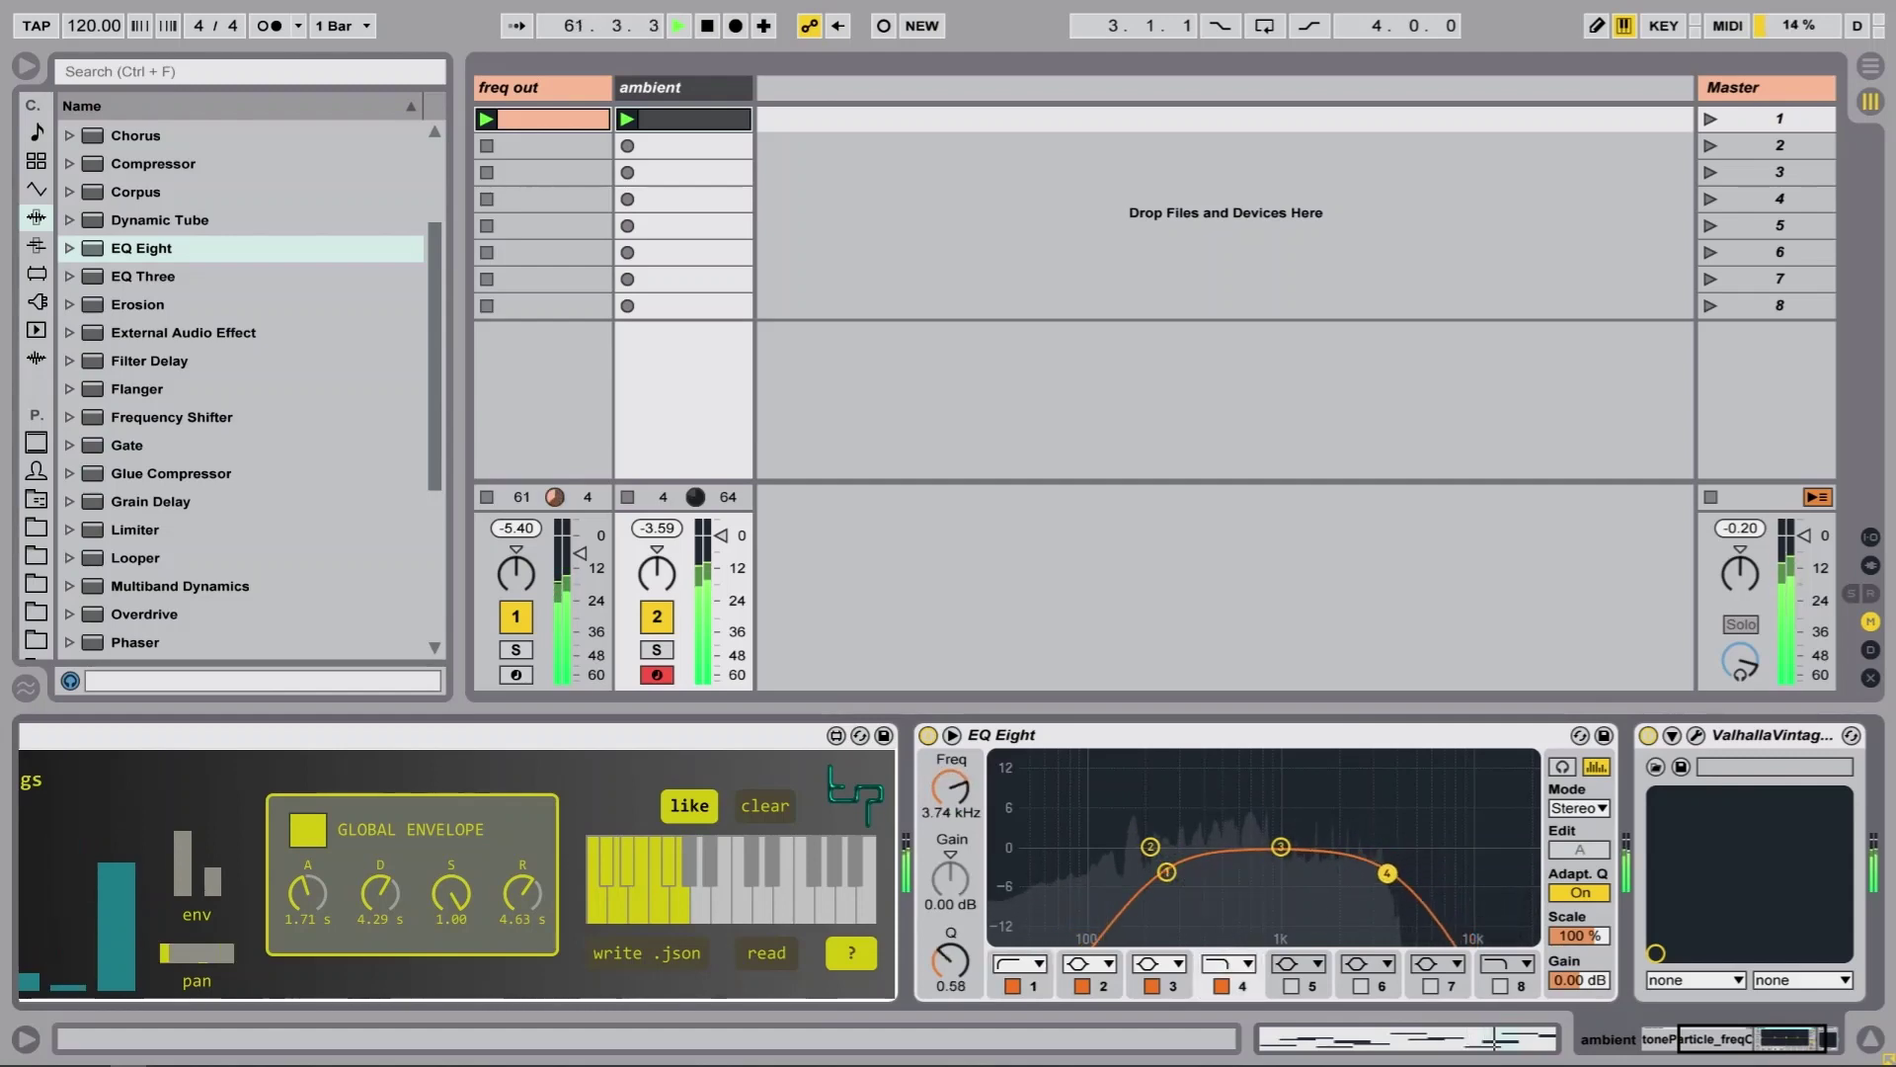
# Set the high cut to about 2.95 kHz and the low cut to about 400 Hz
pyautogui.click(1284, 852)
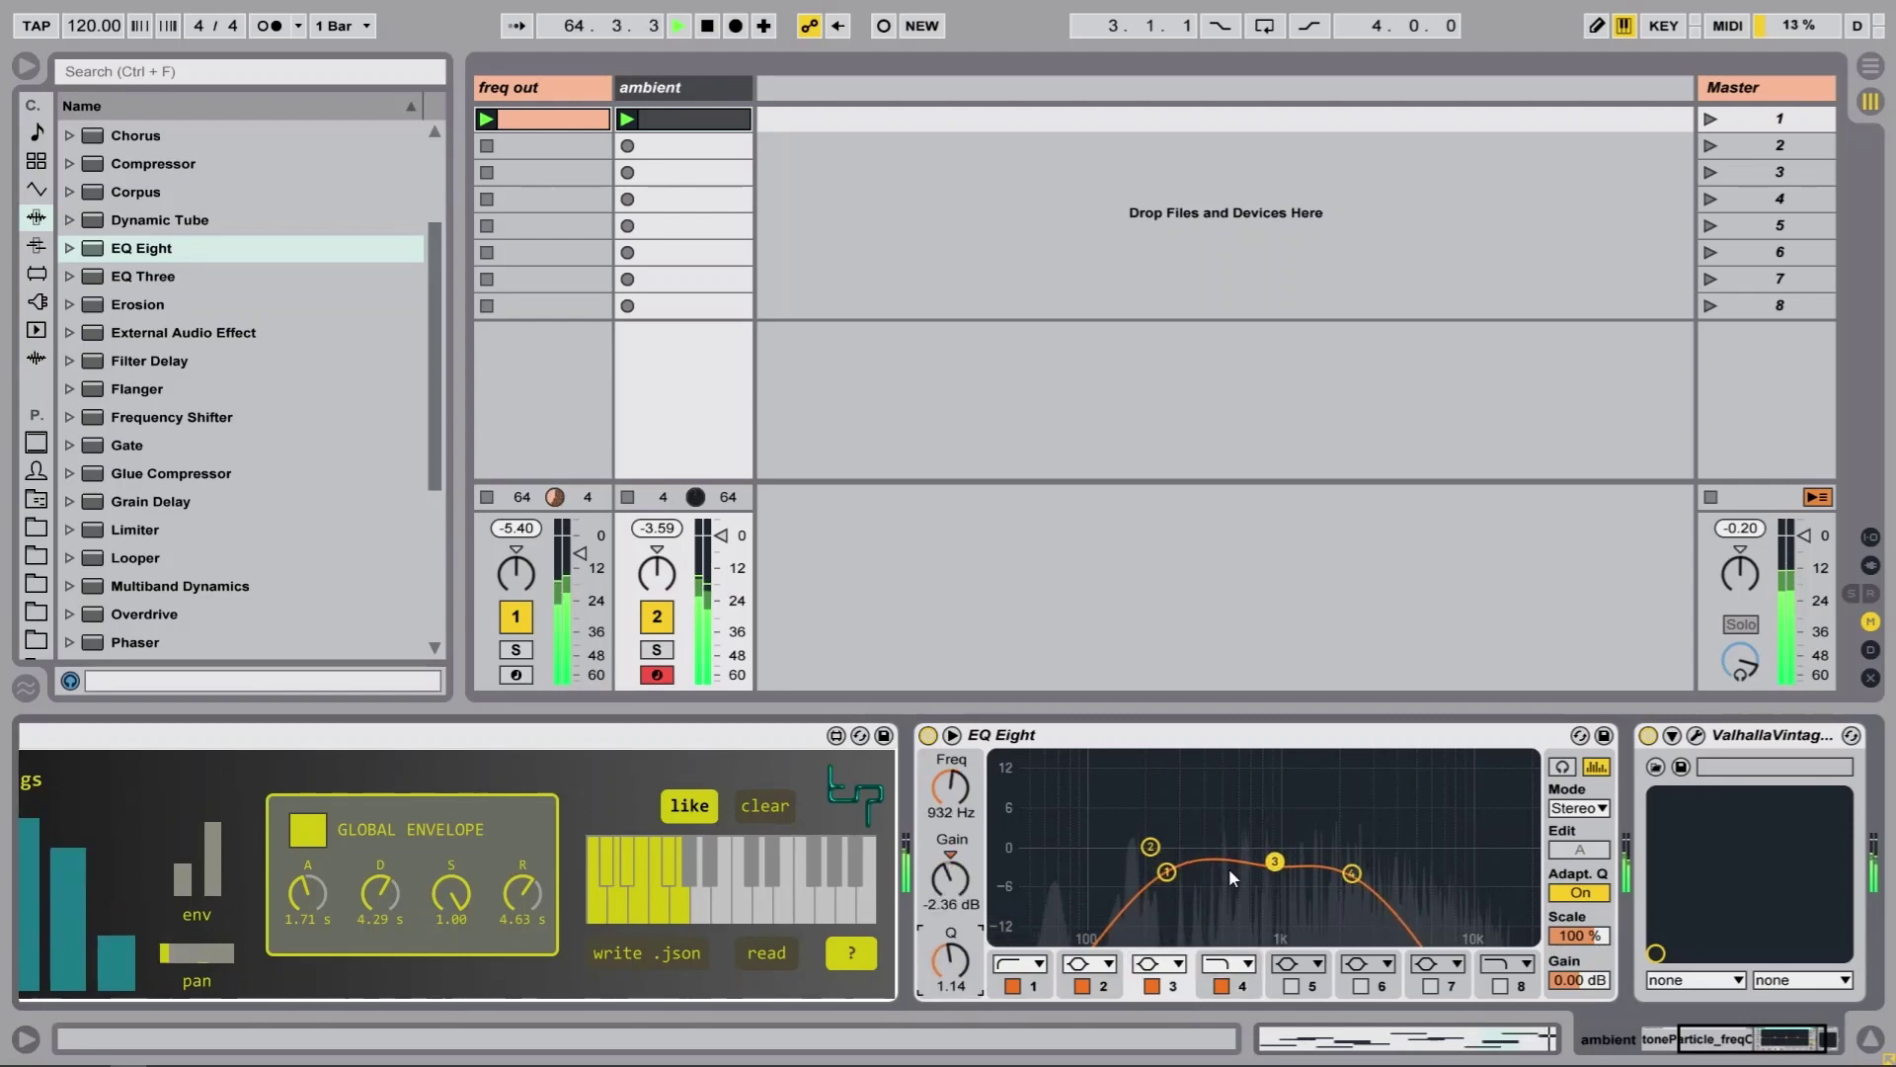
pyautogui.moveTo(1351, 873); pyautogui.dragTo(1276, 870)
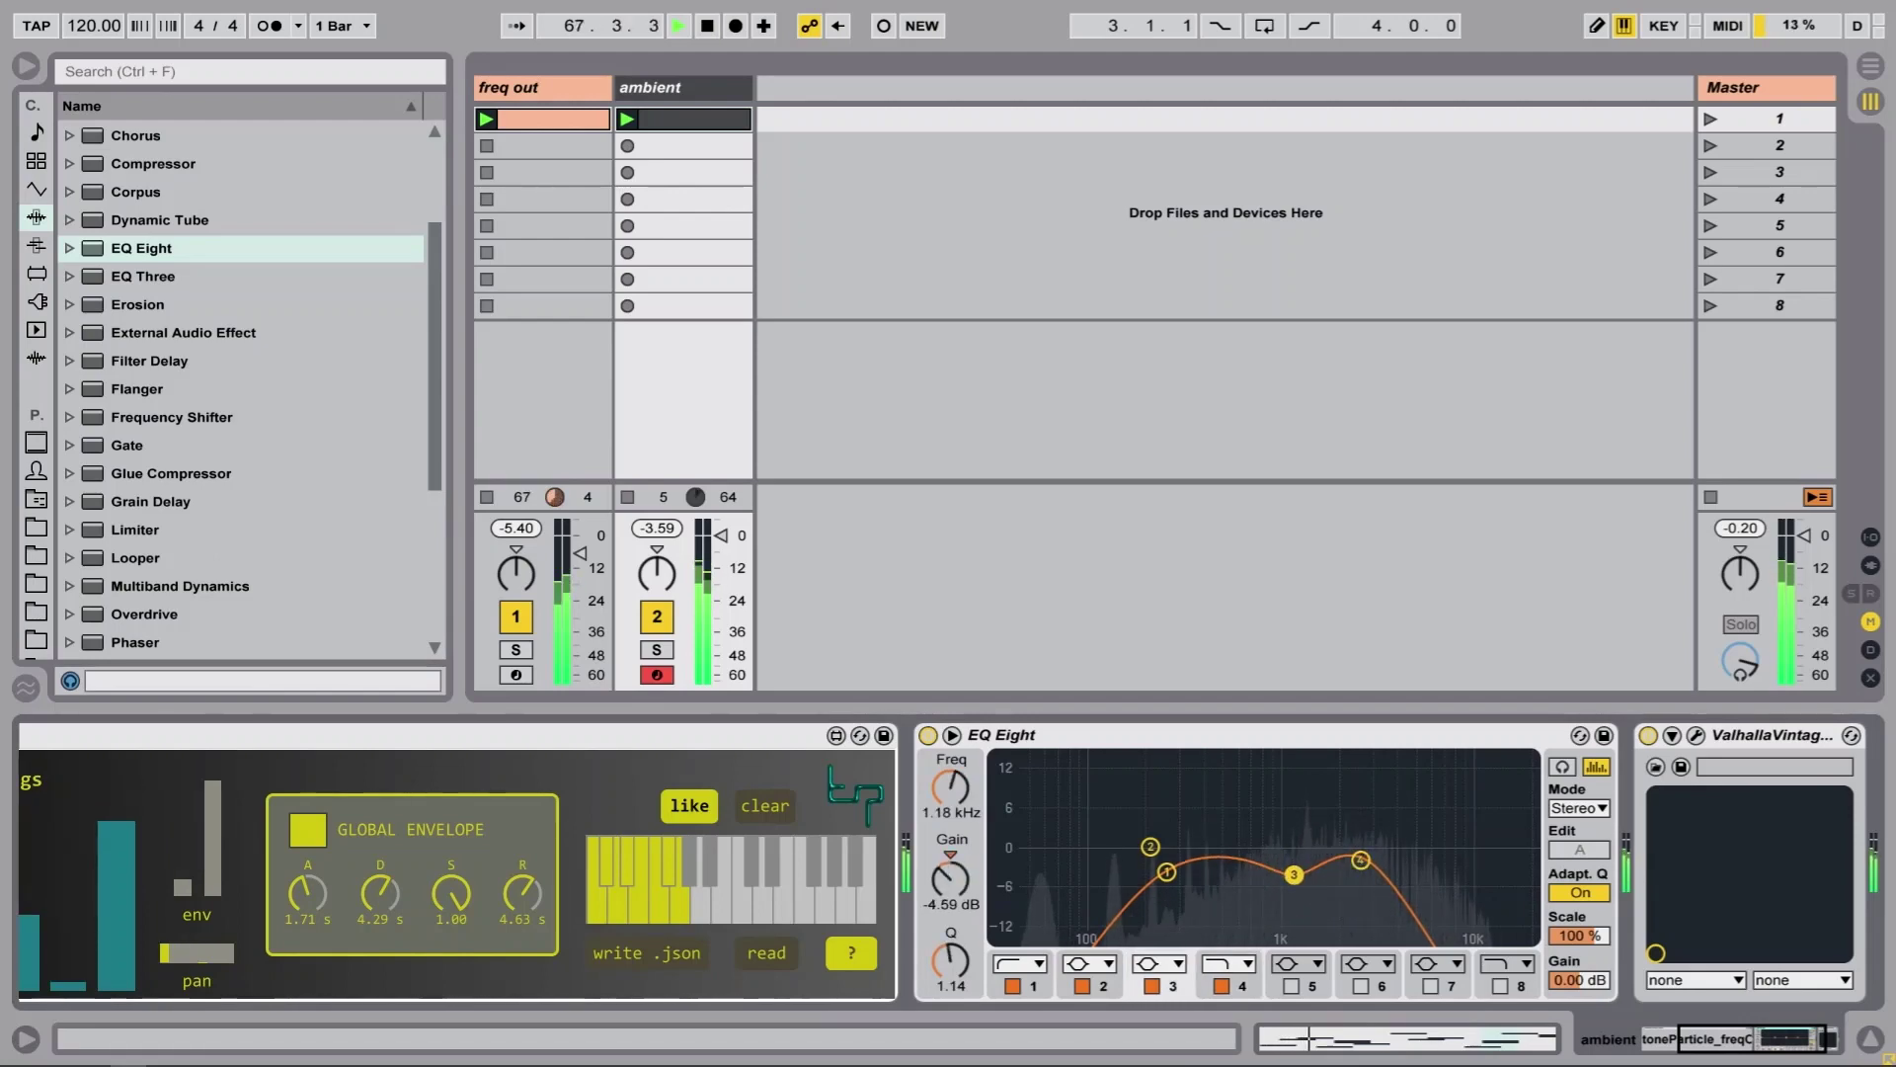
pyautogui.moveTo(1349, 875); pyautogui.dragTo(1368, 867)
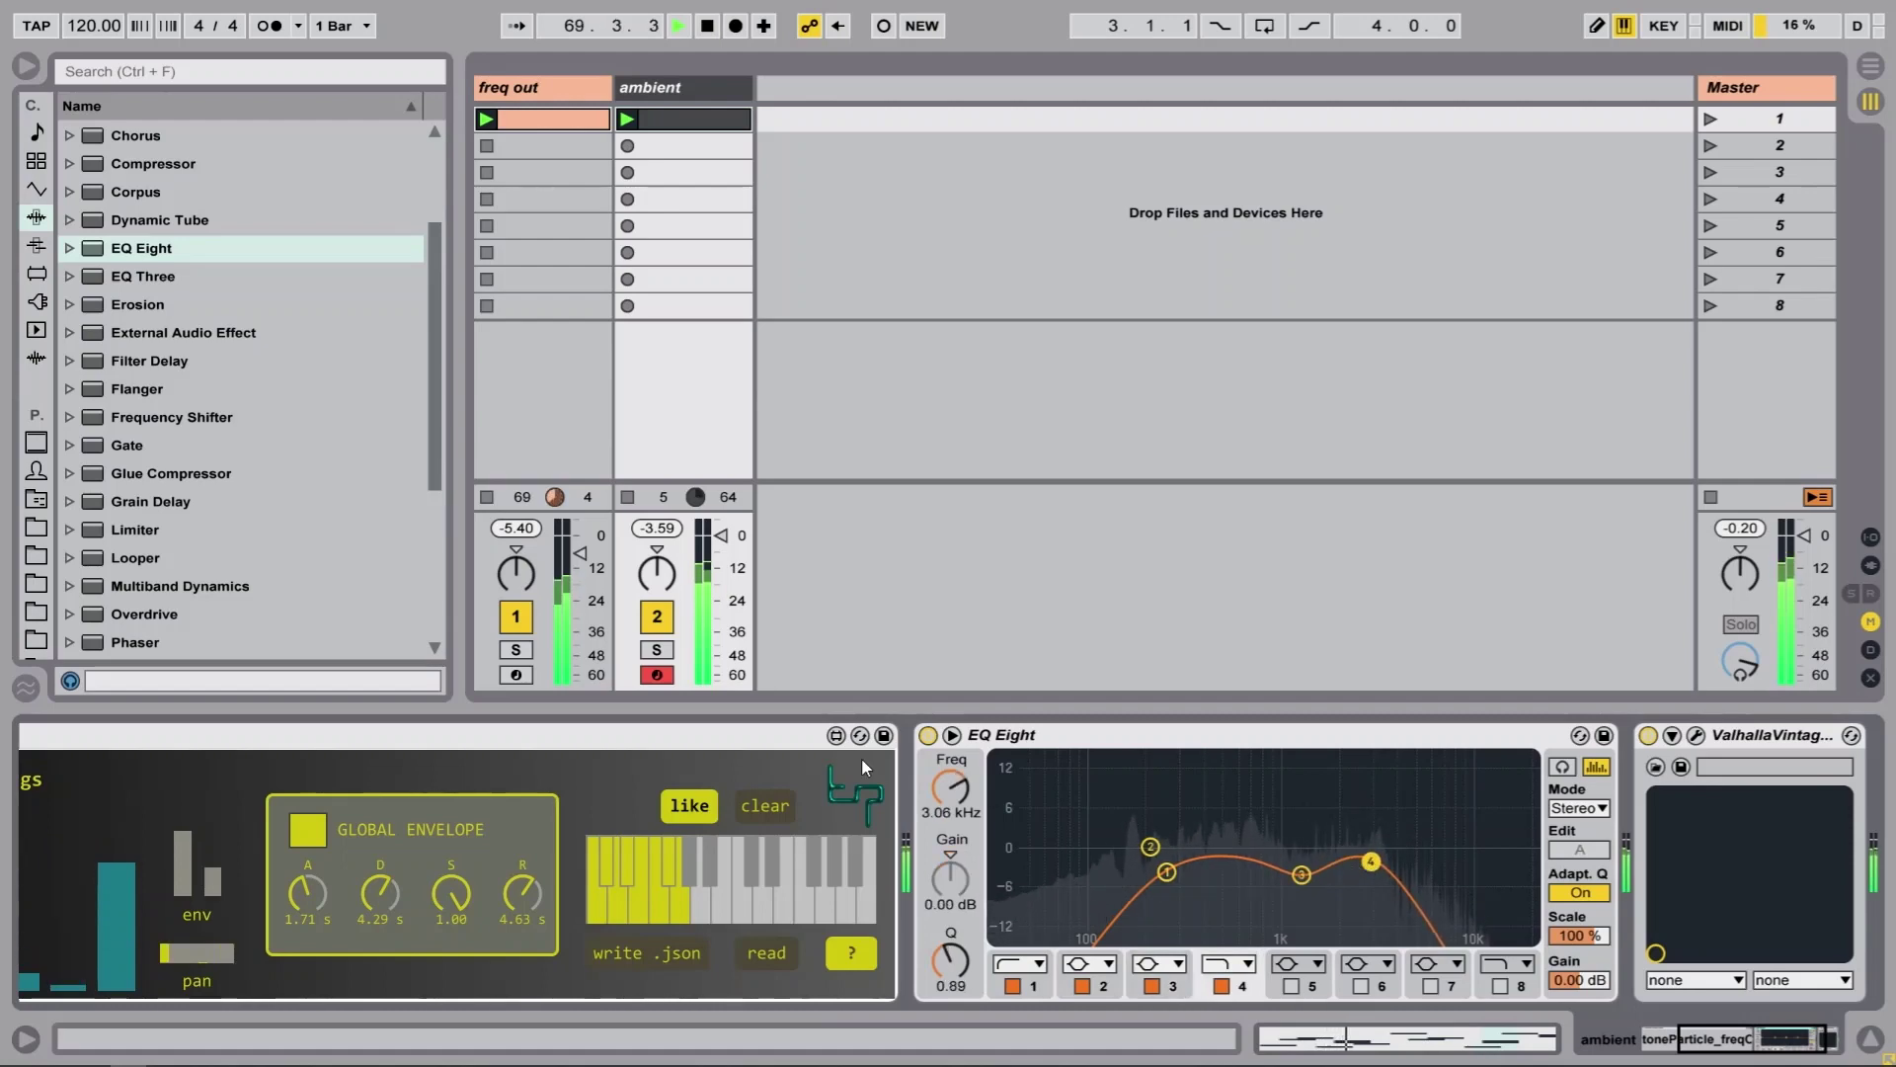
pyautogui.moveTo(1166, 871); pyautogui.dragTo(1206, 865)
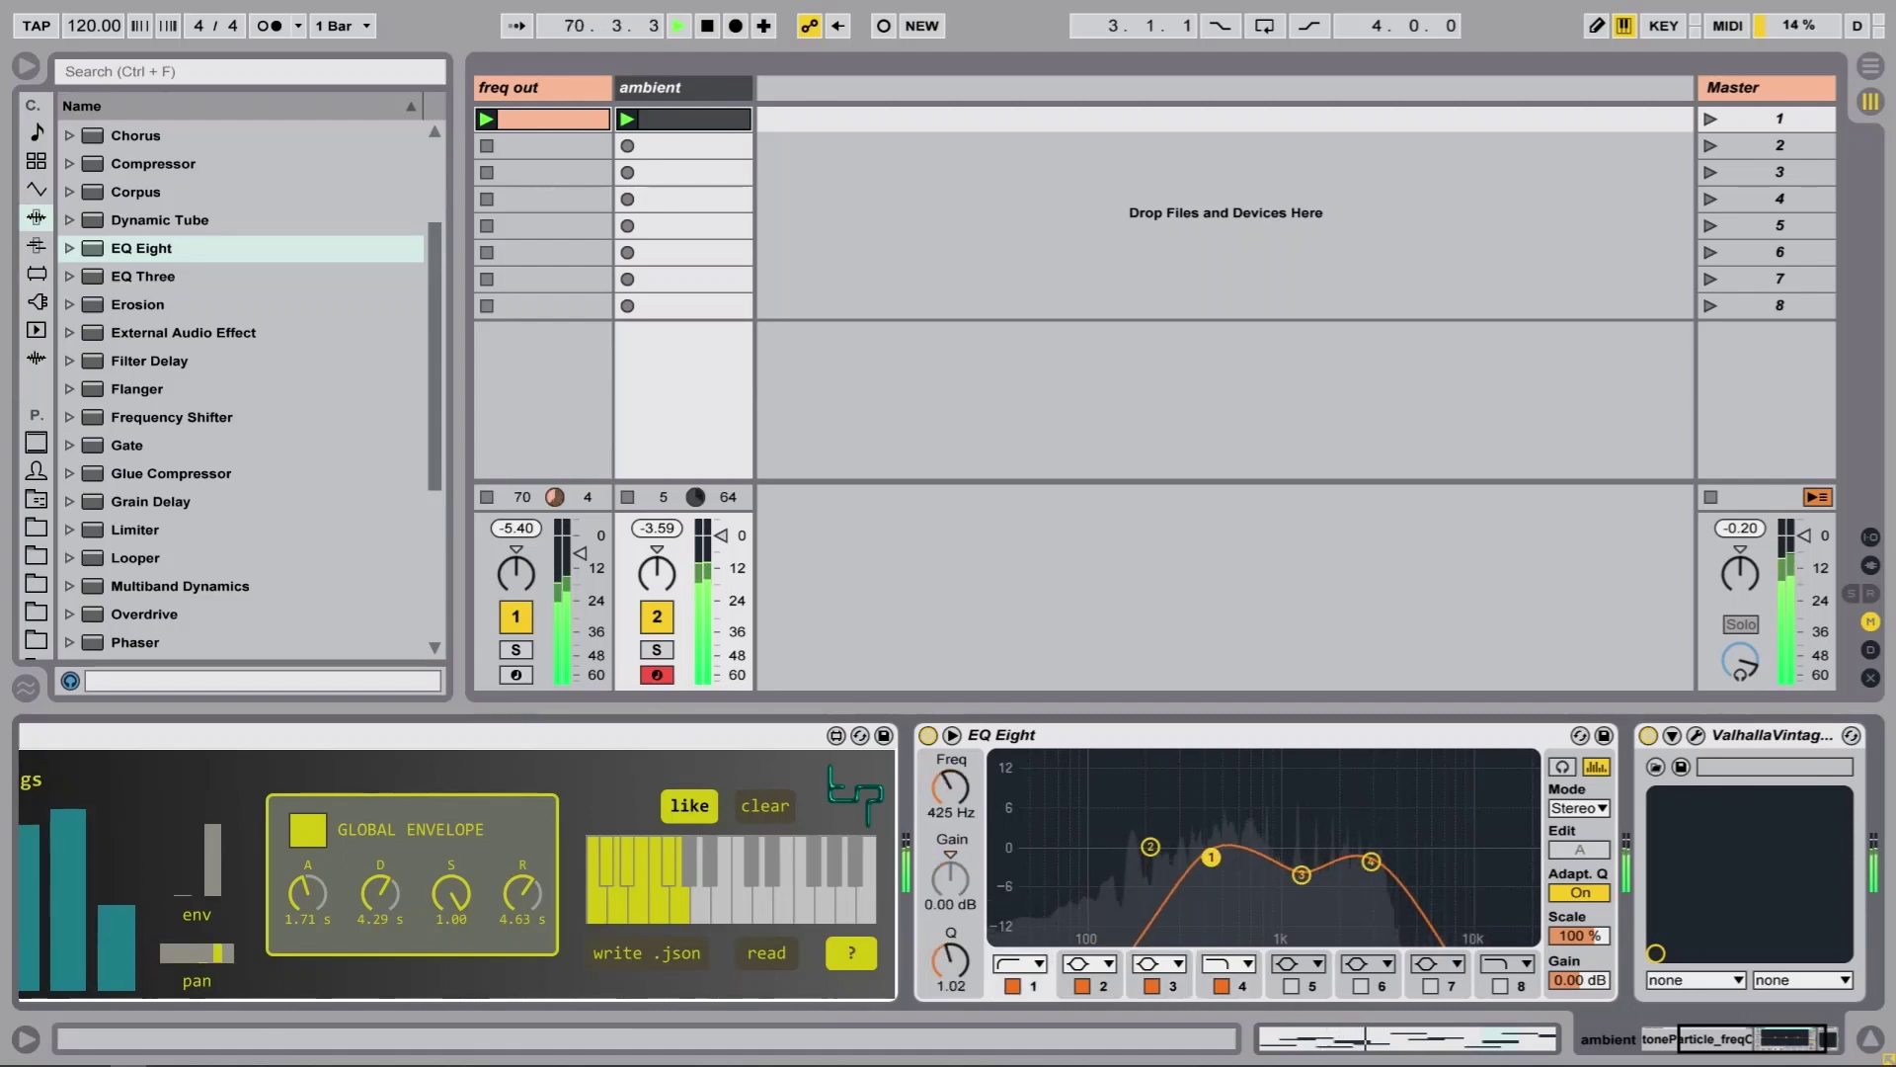
# Raise the Overdrive drive on the freq out track from 48% to 54%
pyautogui.click(532, 111)
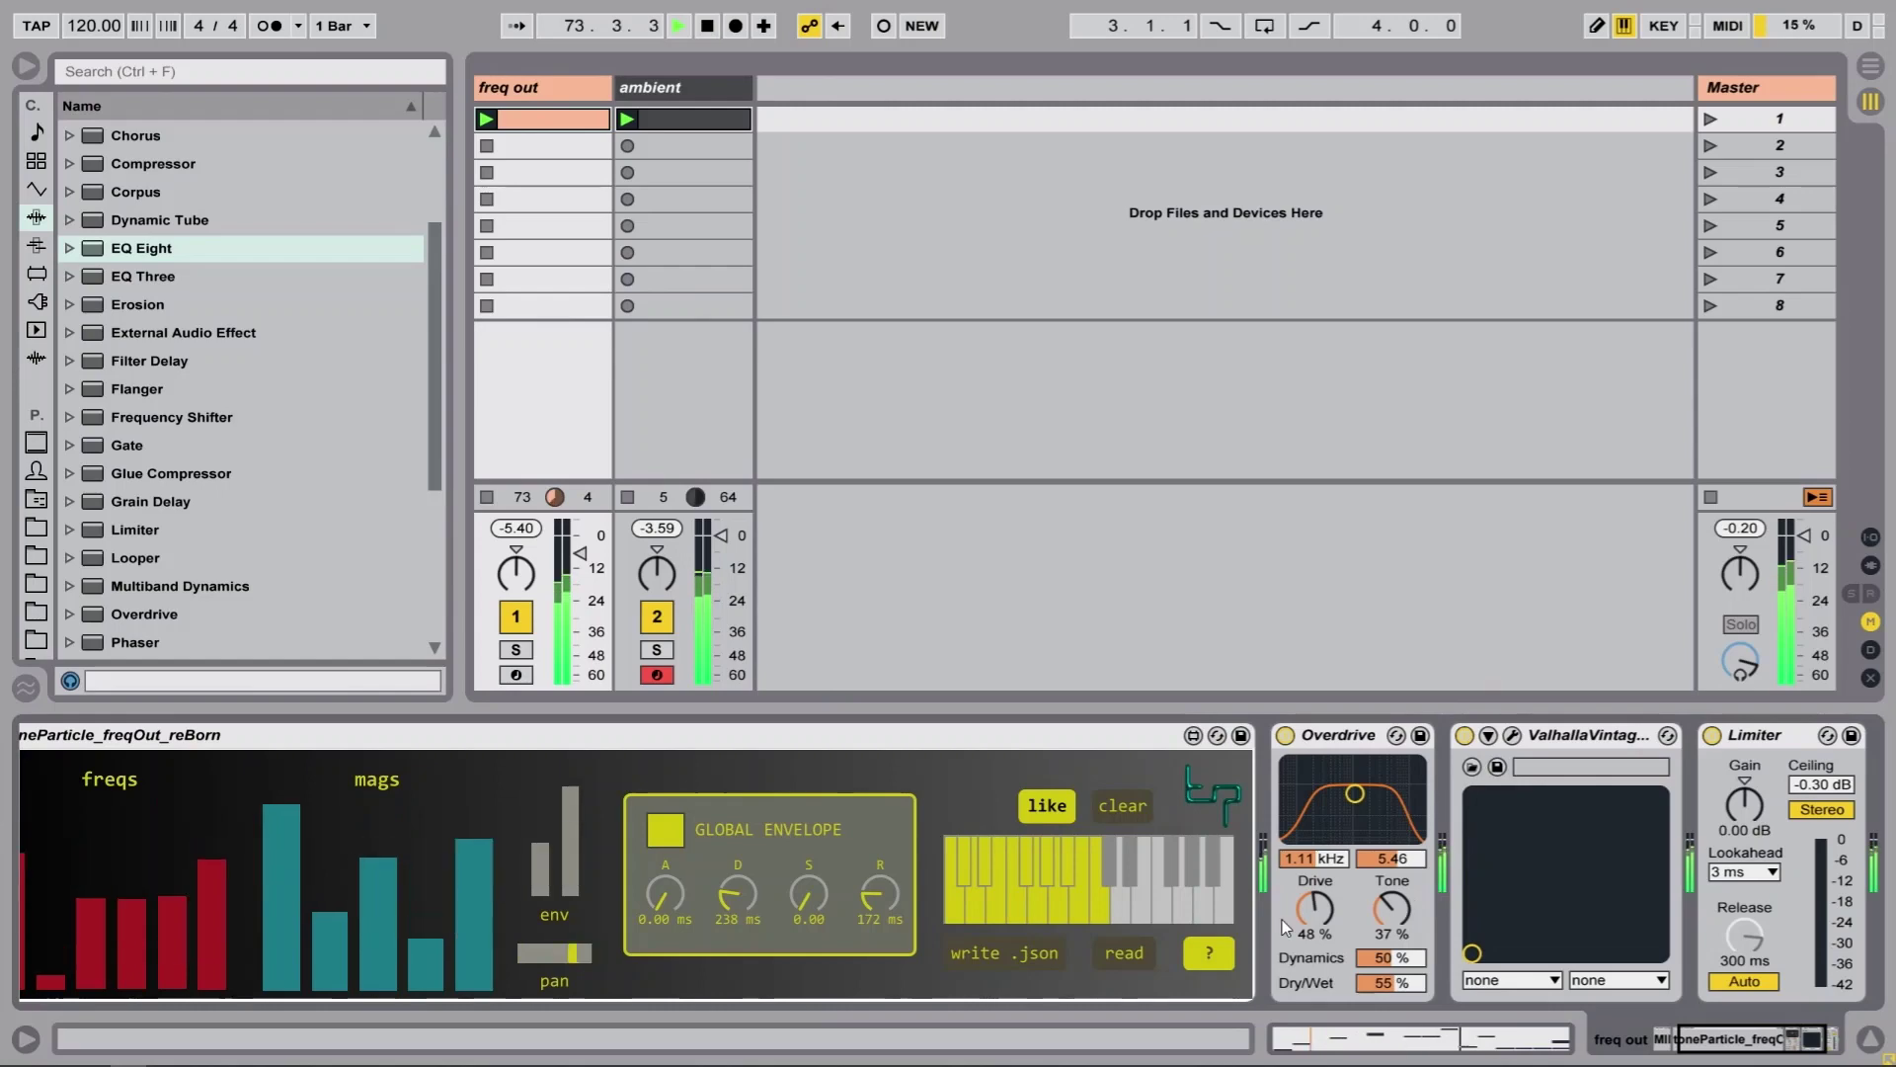
pyautogui.moveTo(1284, 927); pyautogui.dragTo(1283, 915)
pyautogui.hscroll(2, 948, 862)
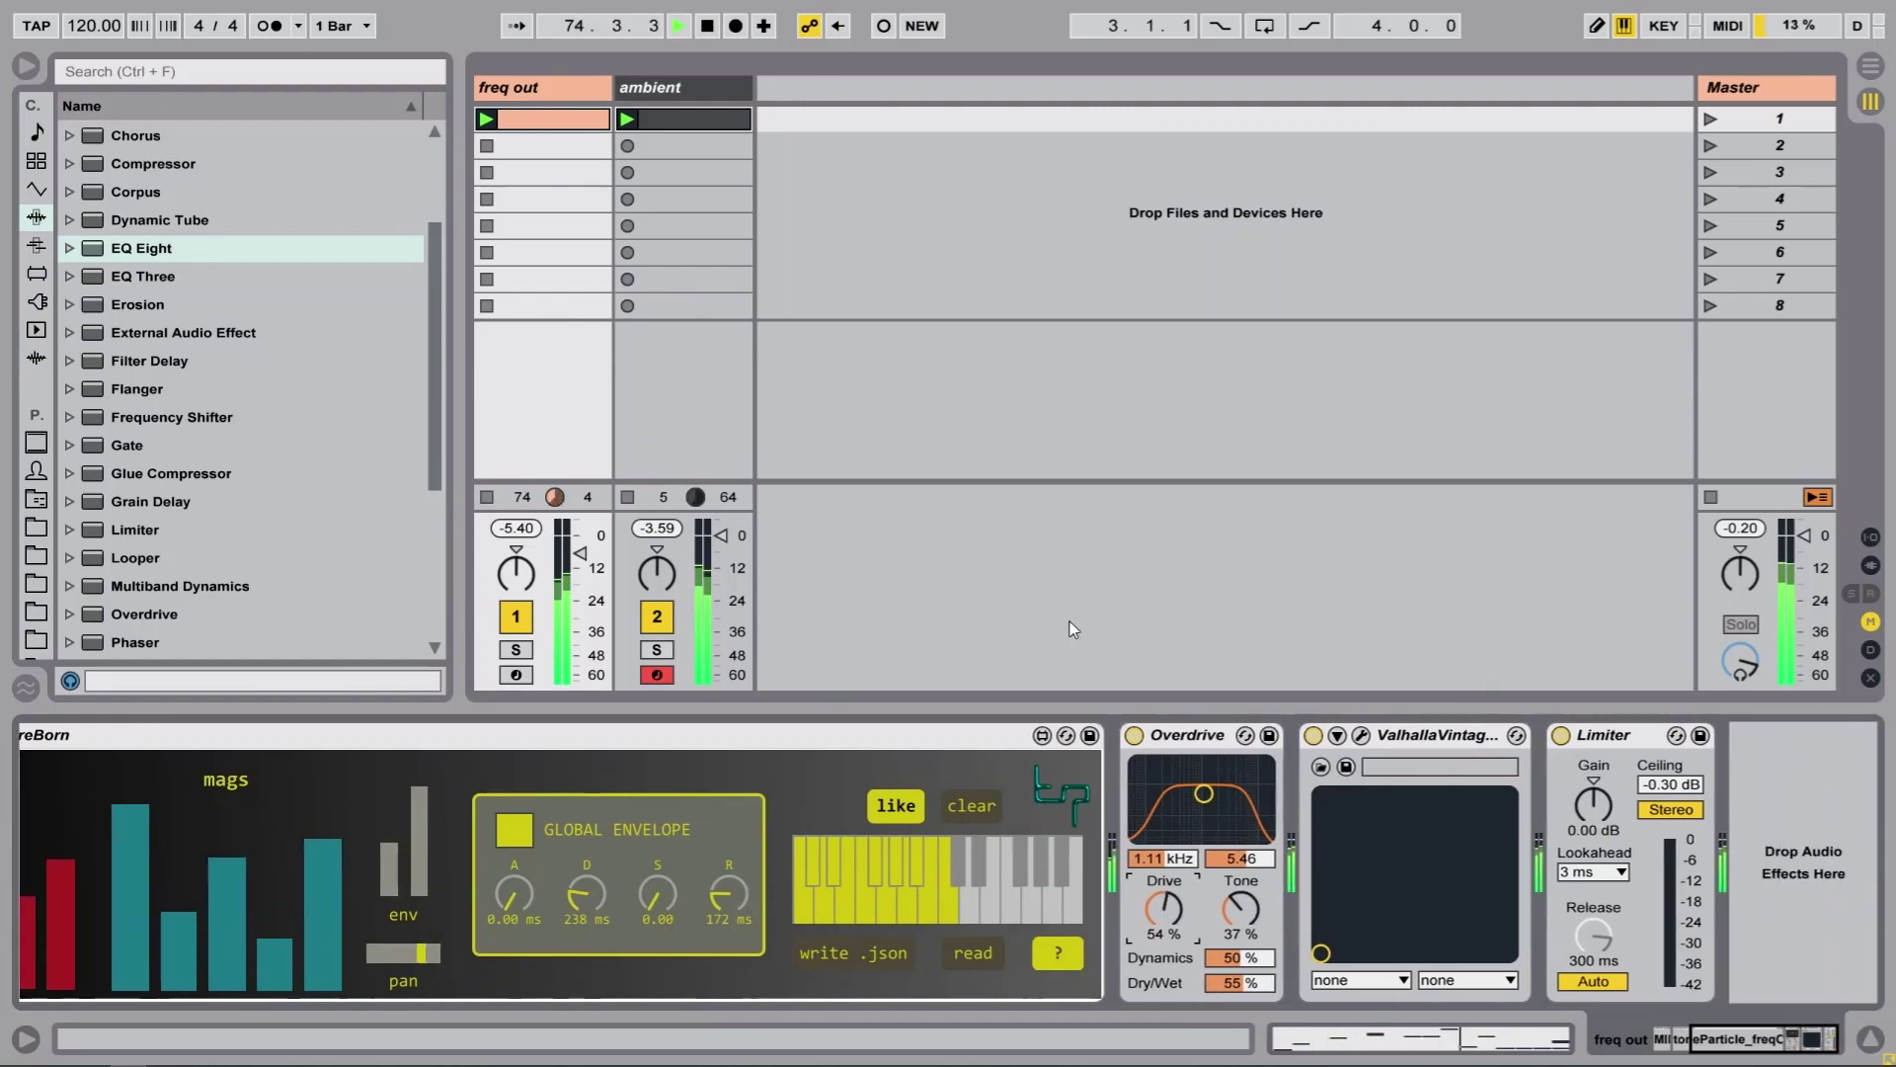